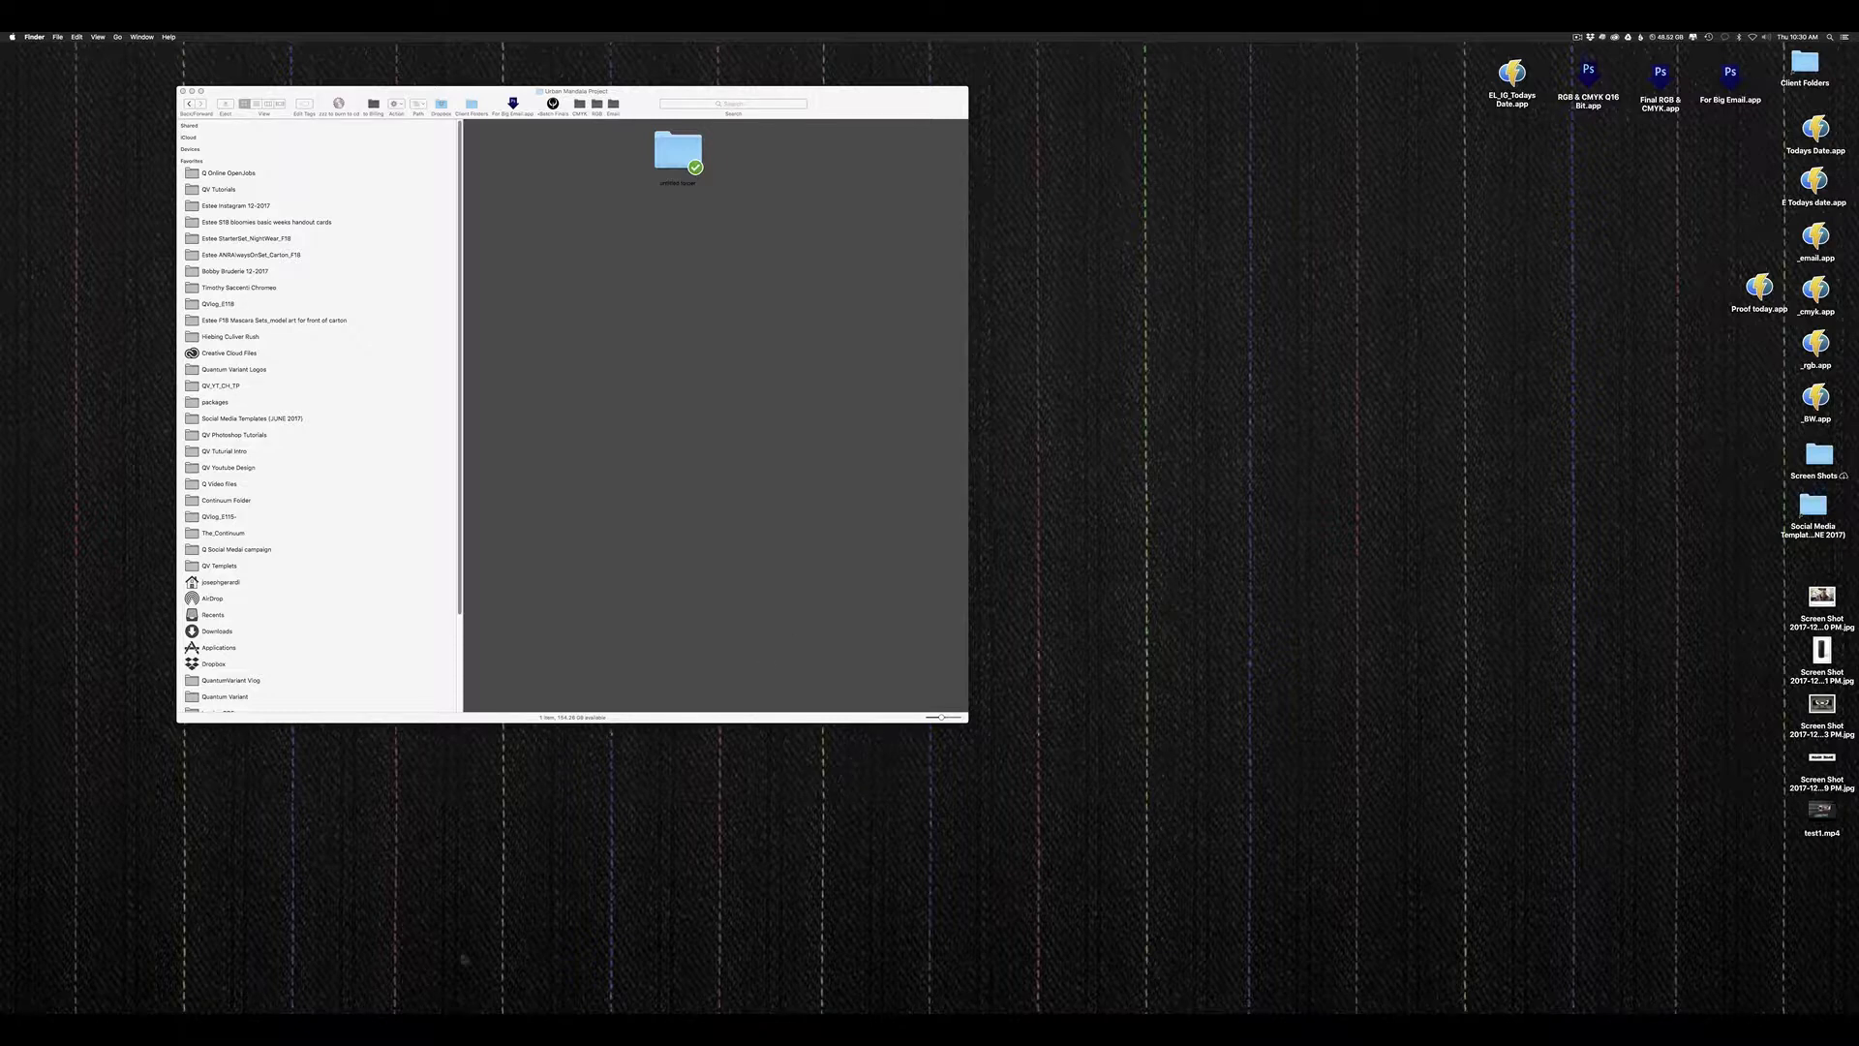
Step: Launch Adobe Illustrator and switch to it from the Finder
mouse_move(445, 1010)
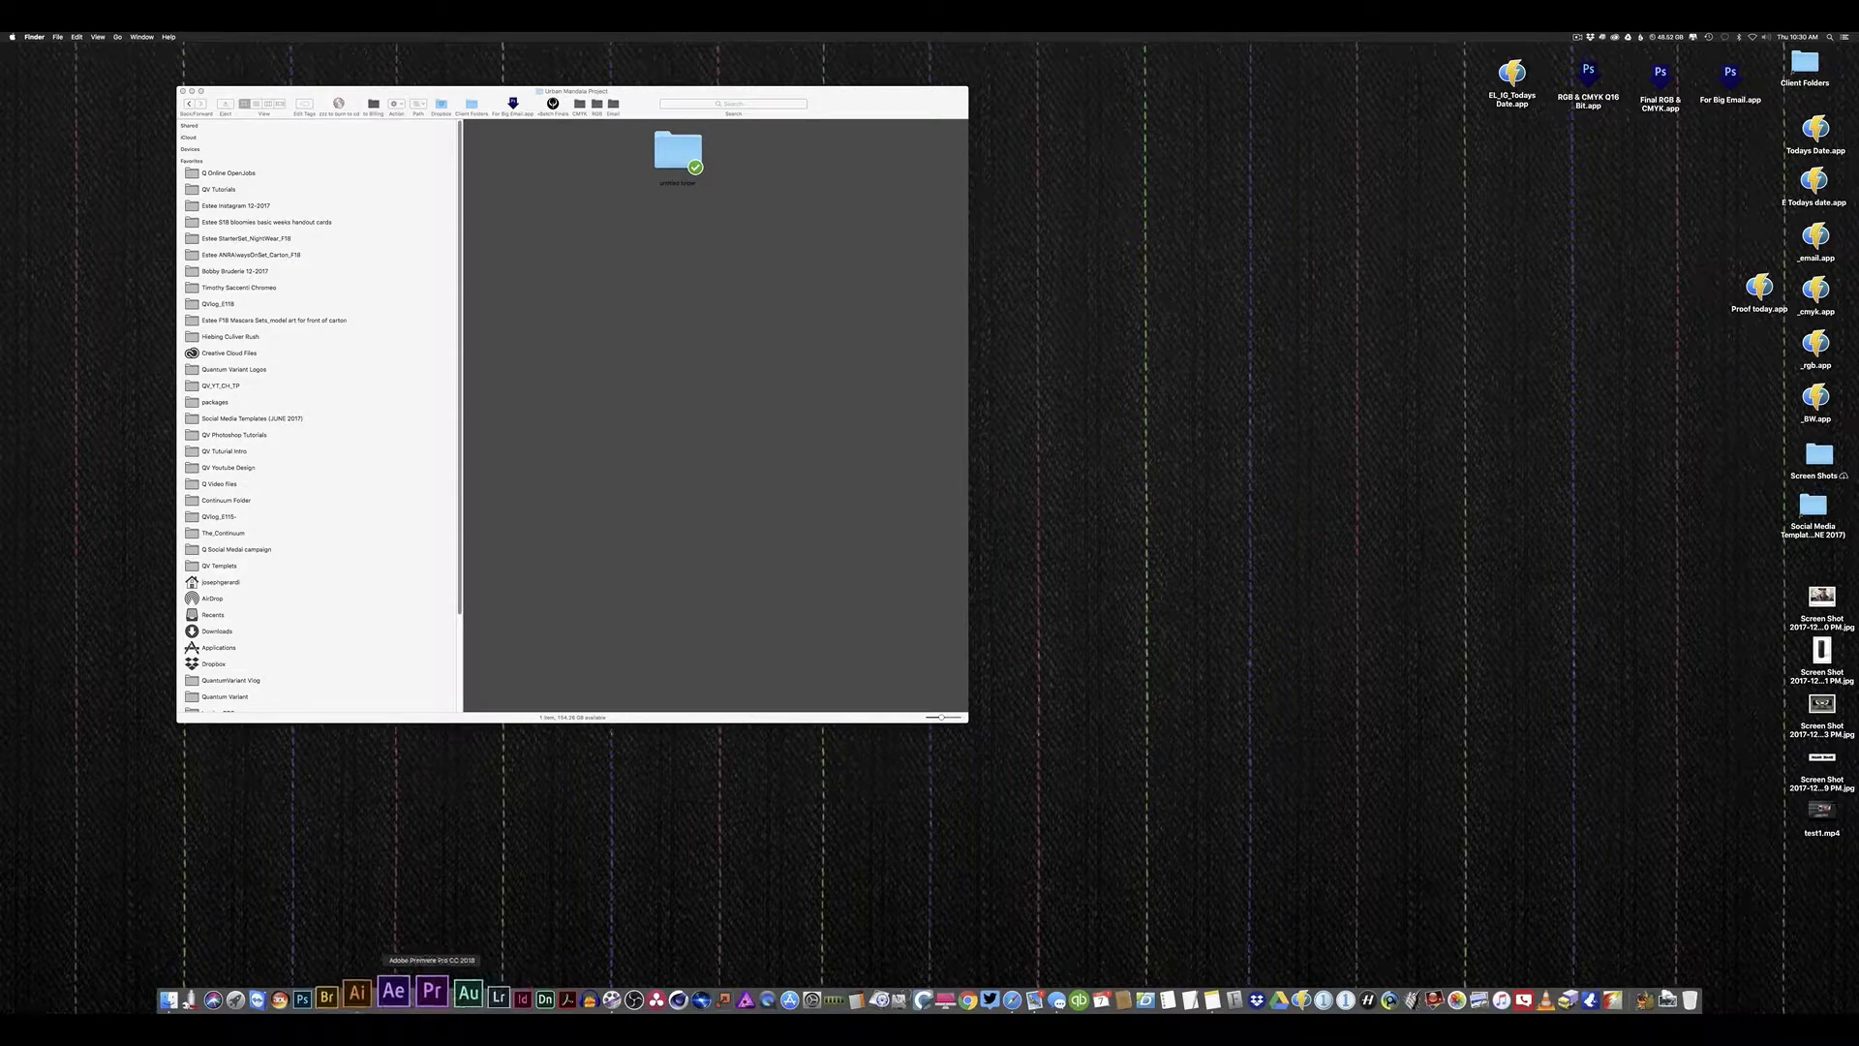
left_click(378, 989)
left_click_drag(854, 97, 715, 75)
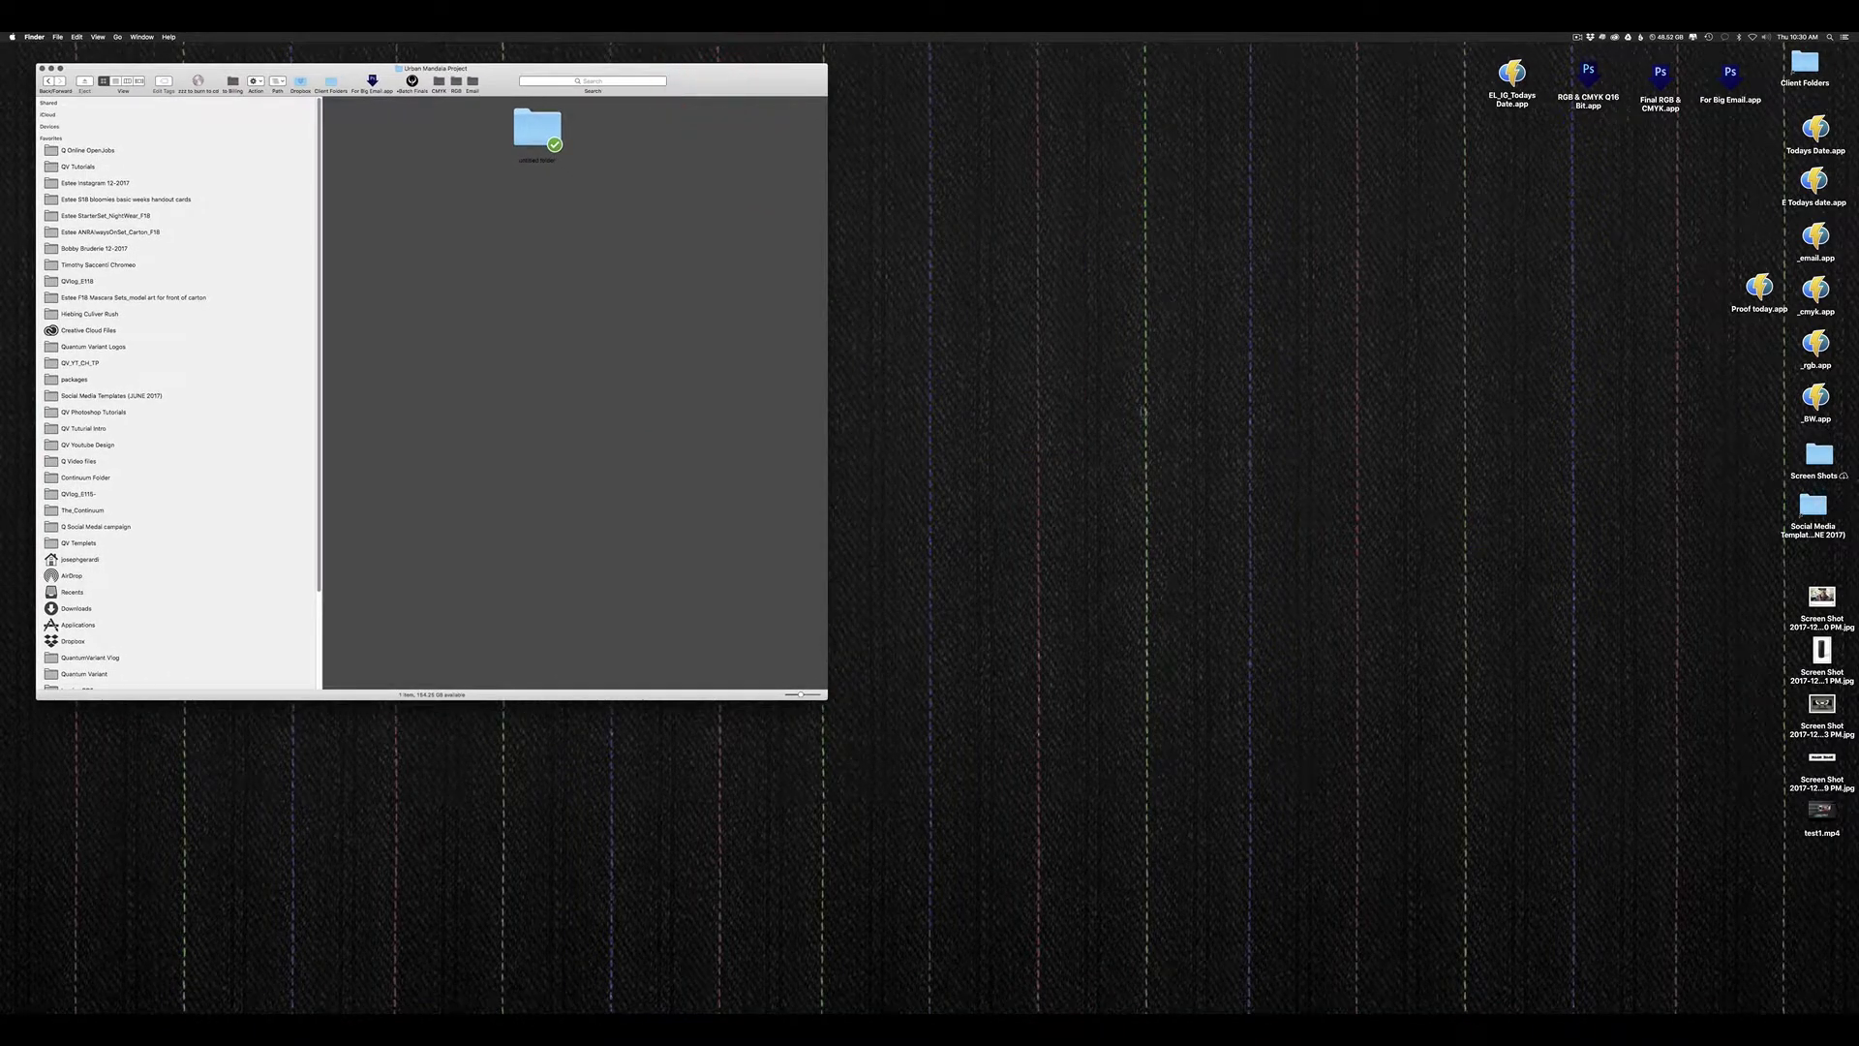
key("super+Tab")
key("super+Tab")
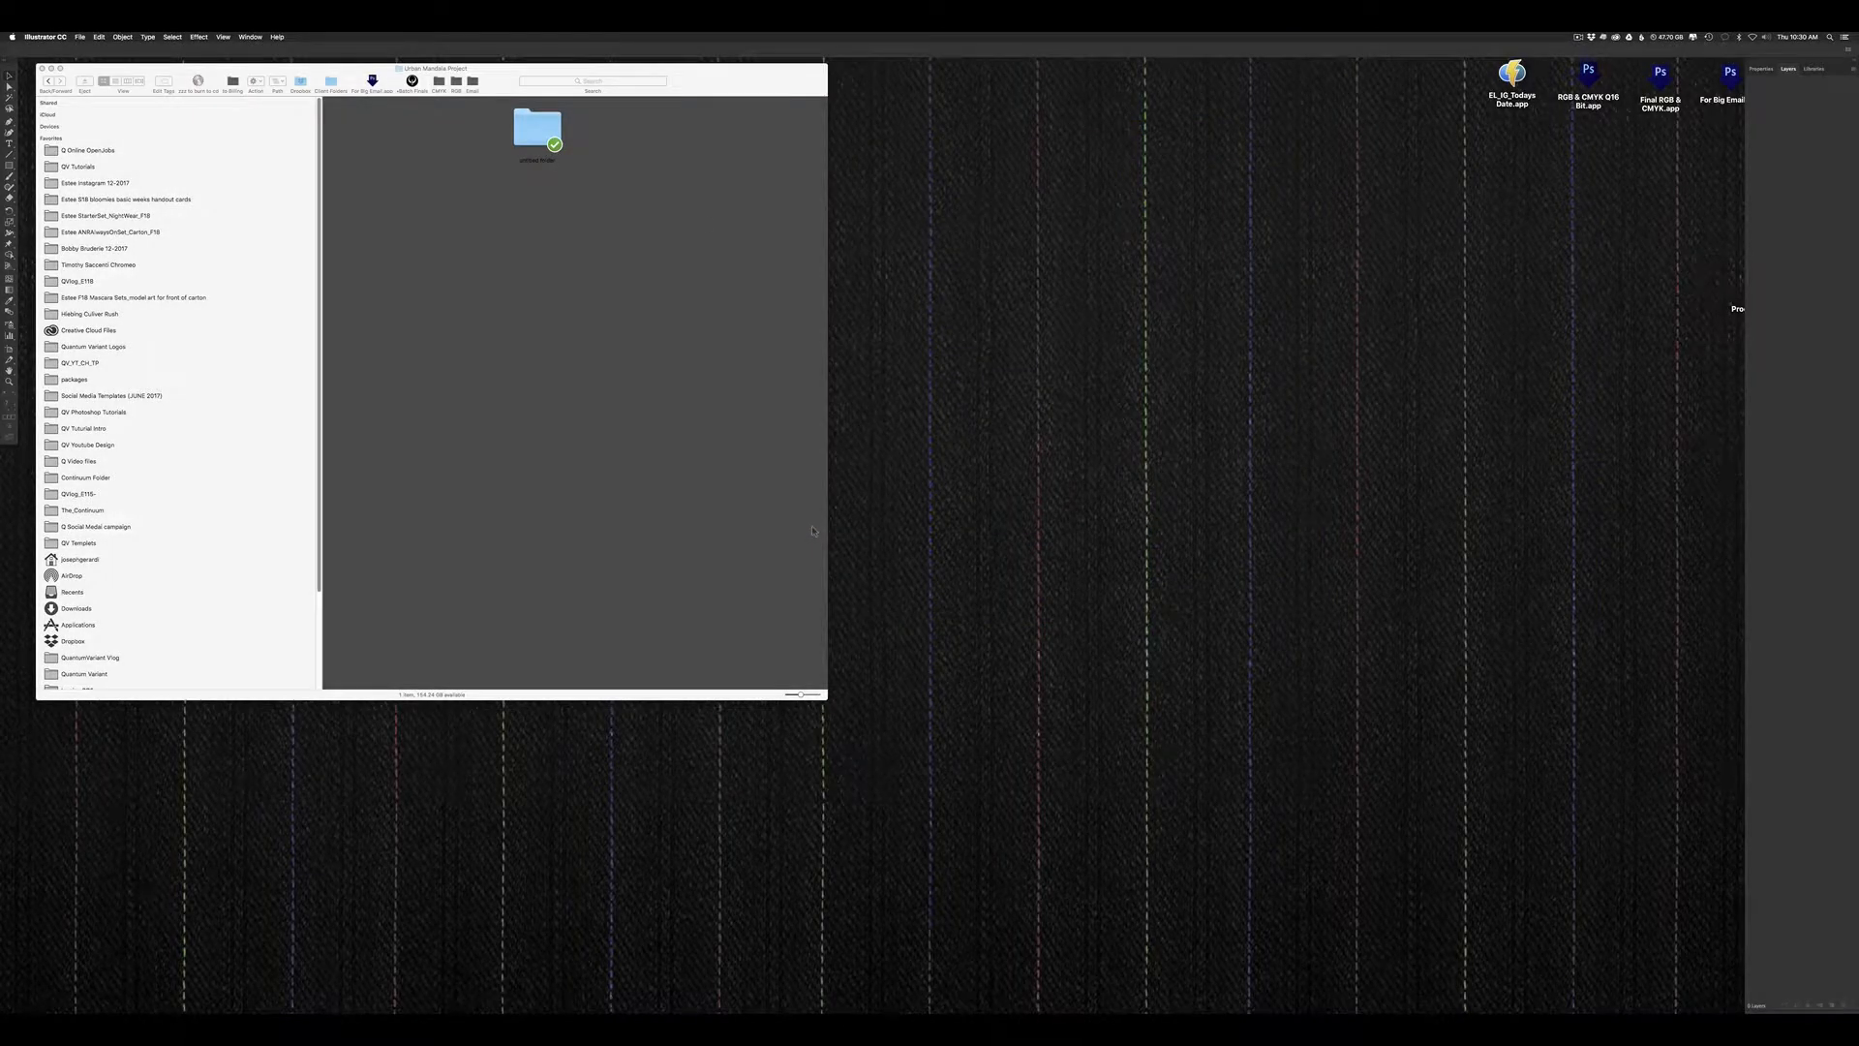
Step: Create a new custom document measuring 10 by 10 inches
left_click(81, 37)
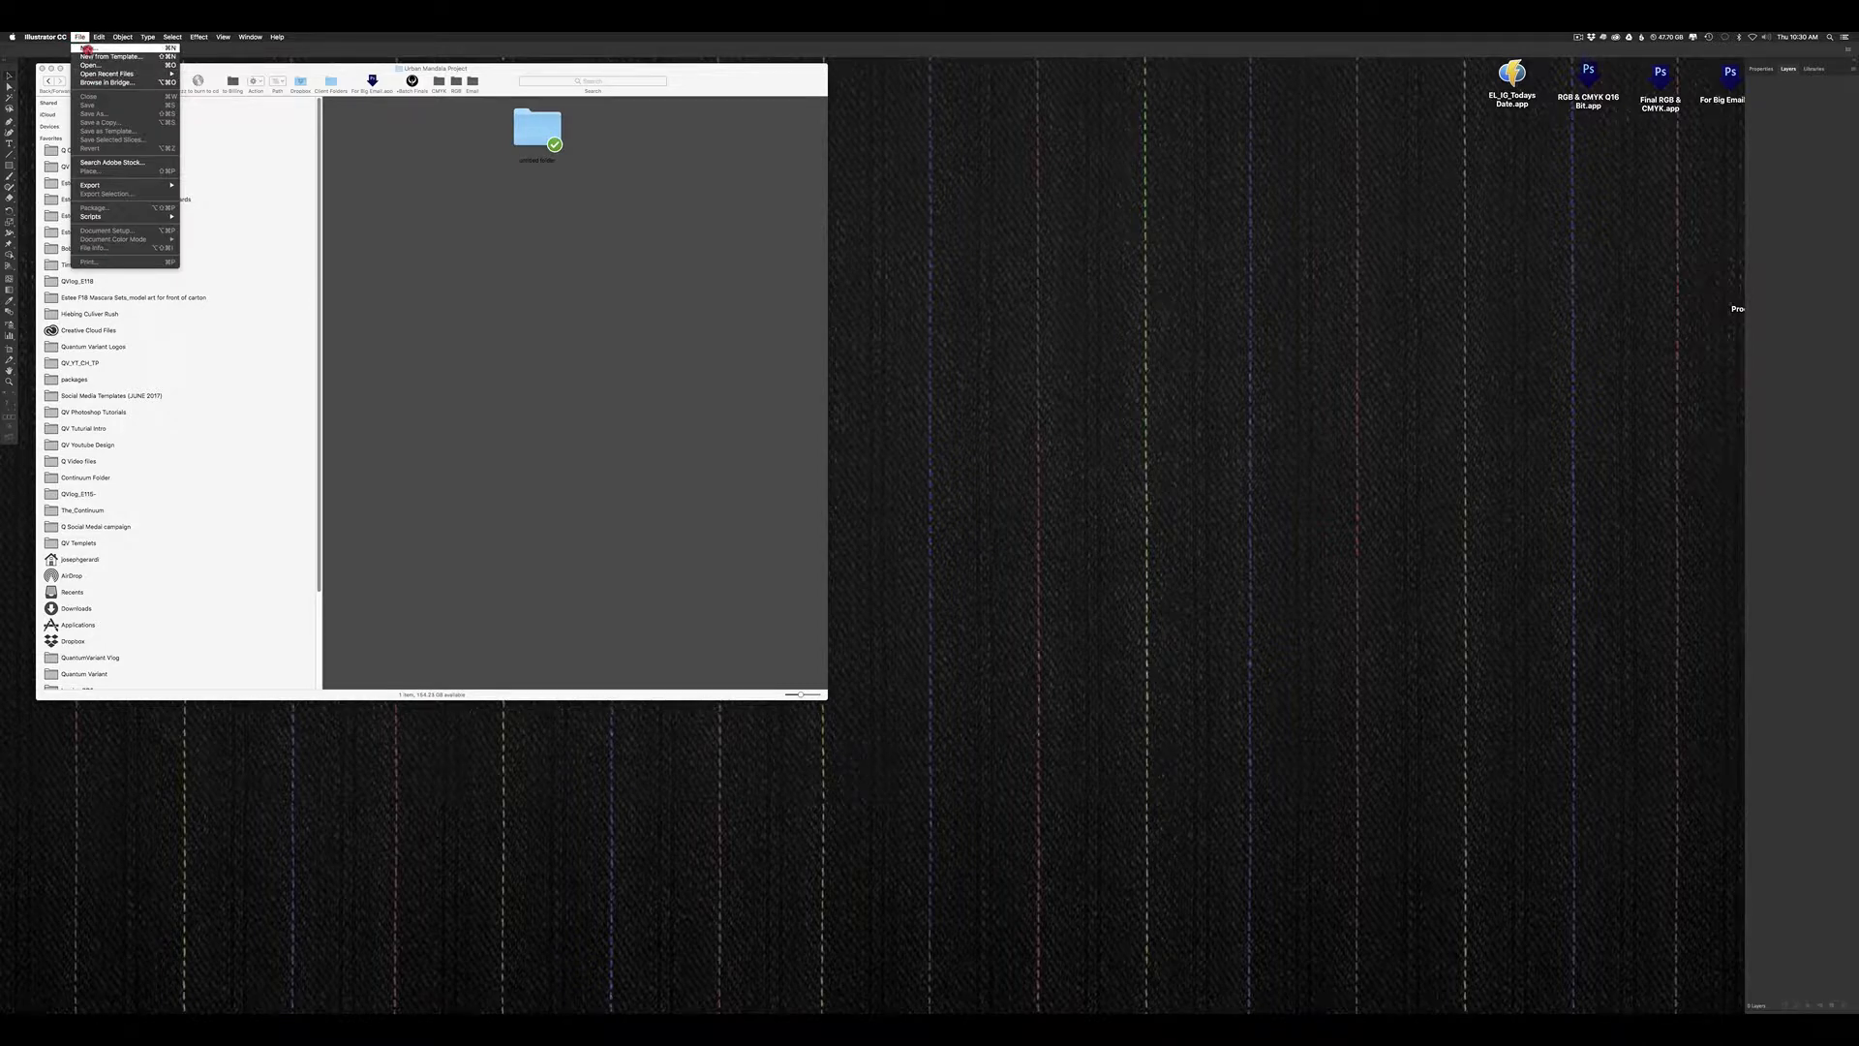
left_click(86, 49)
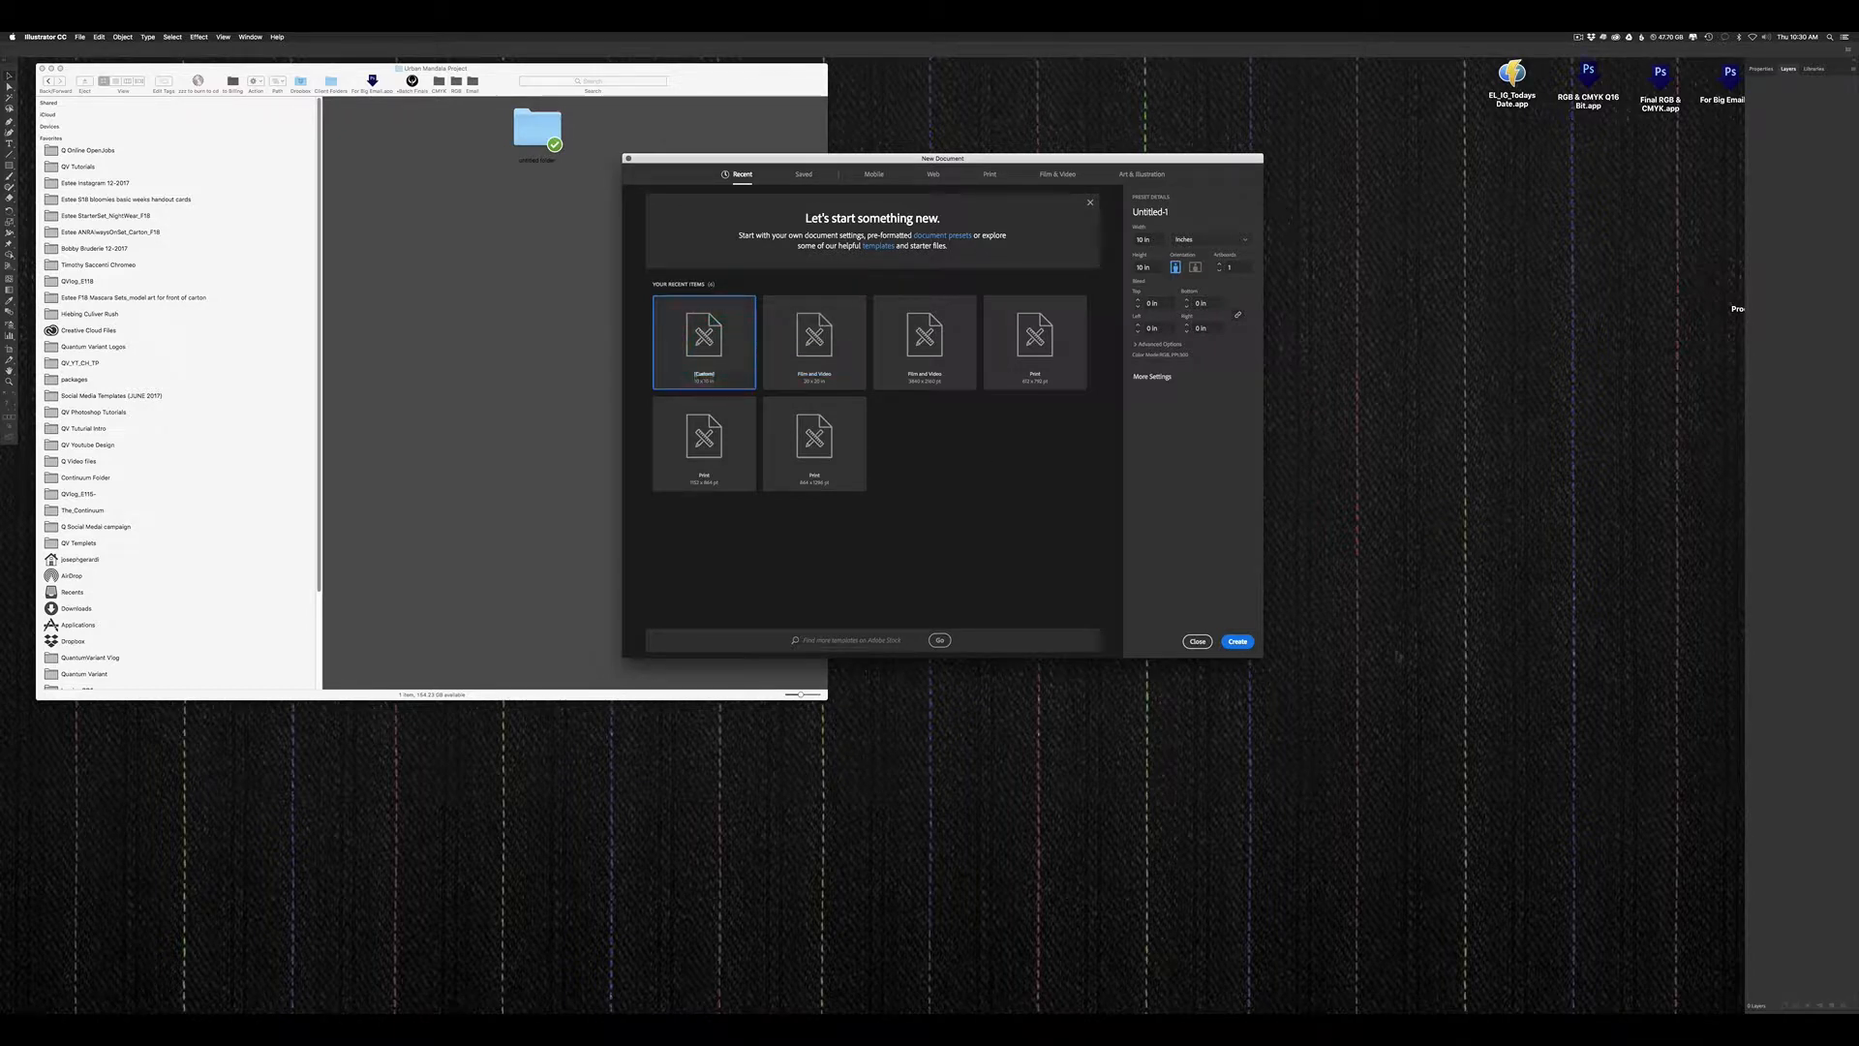
left_click(1198, 641)
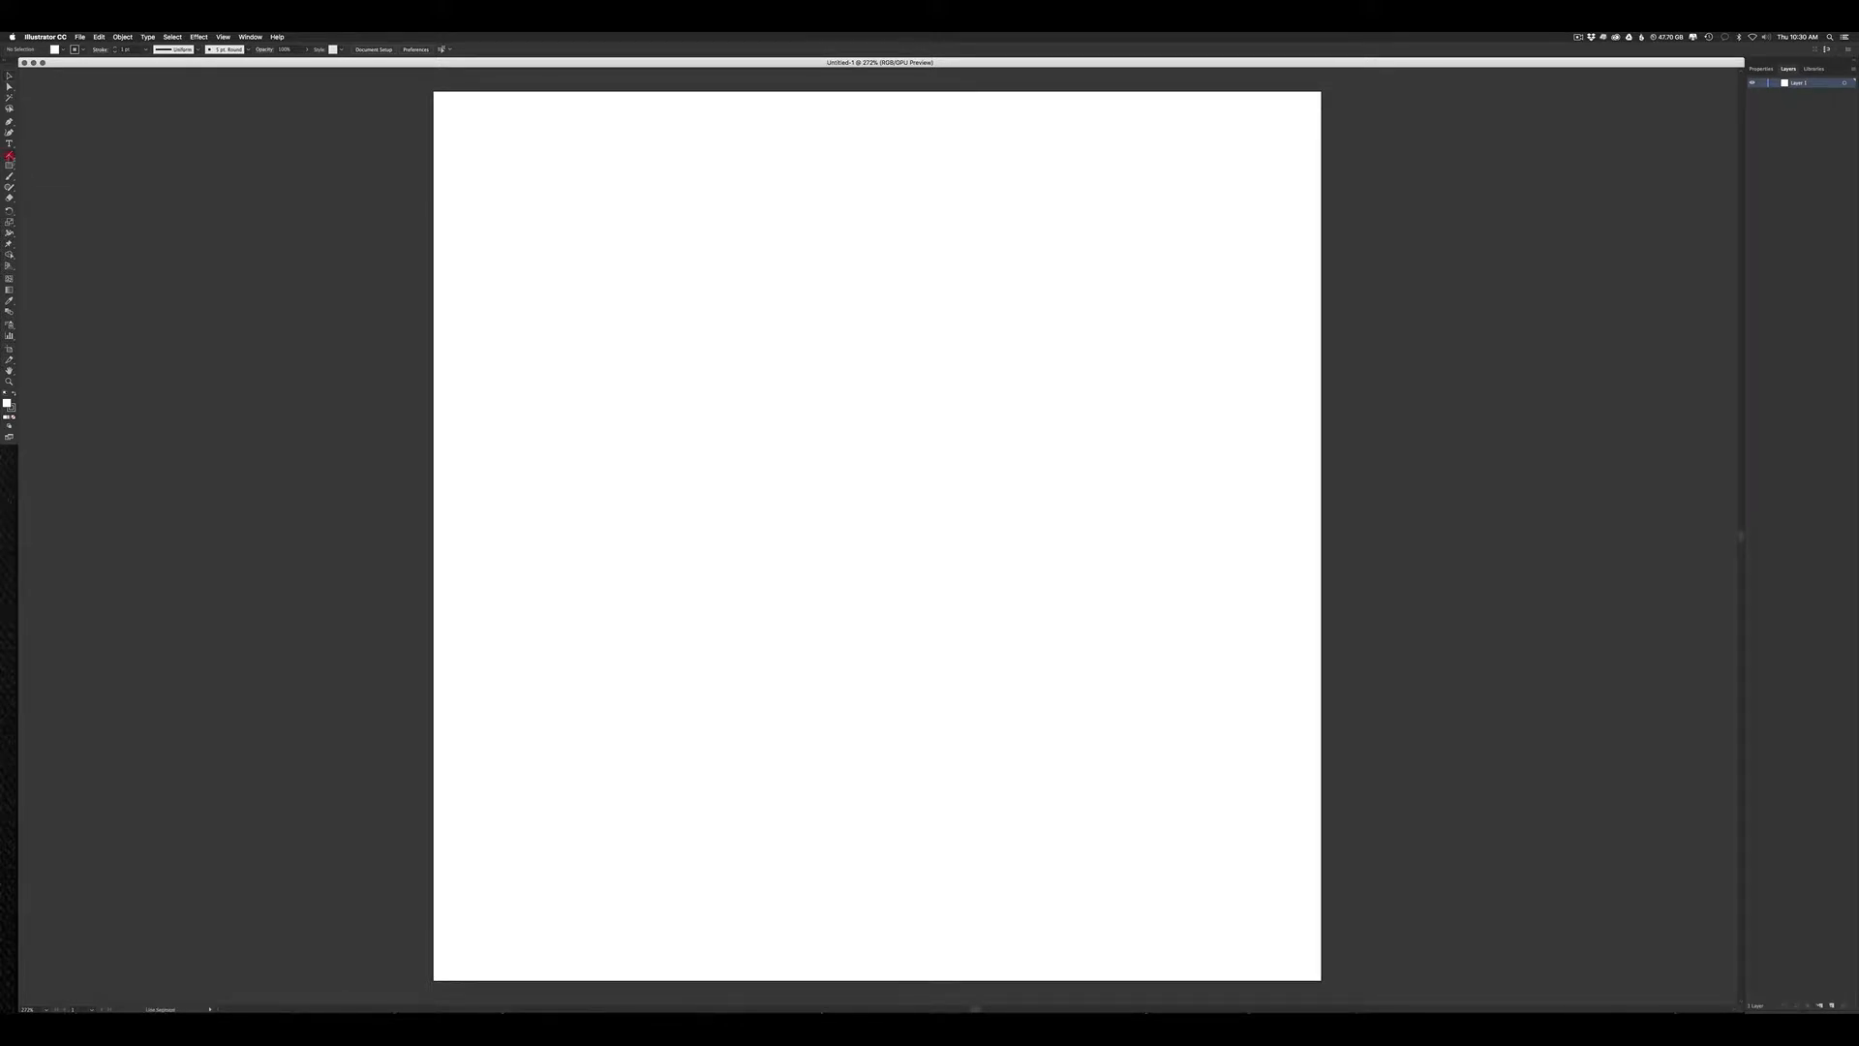
Step: Start a polar grid on the artboard with the Polar Grid Tool, setting its width and height to 5 in
left_click(9, 156)
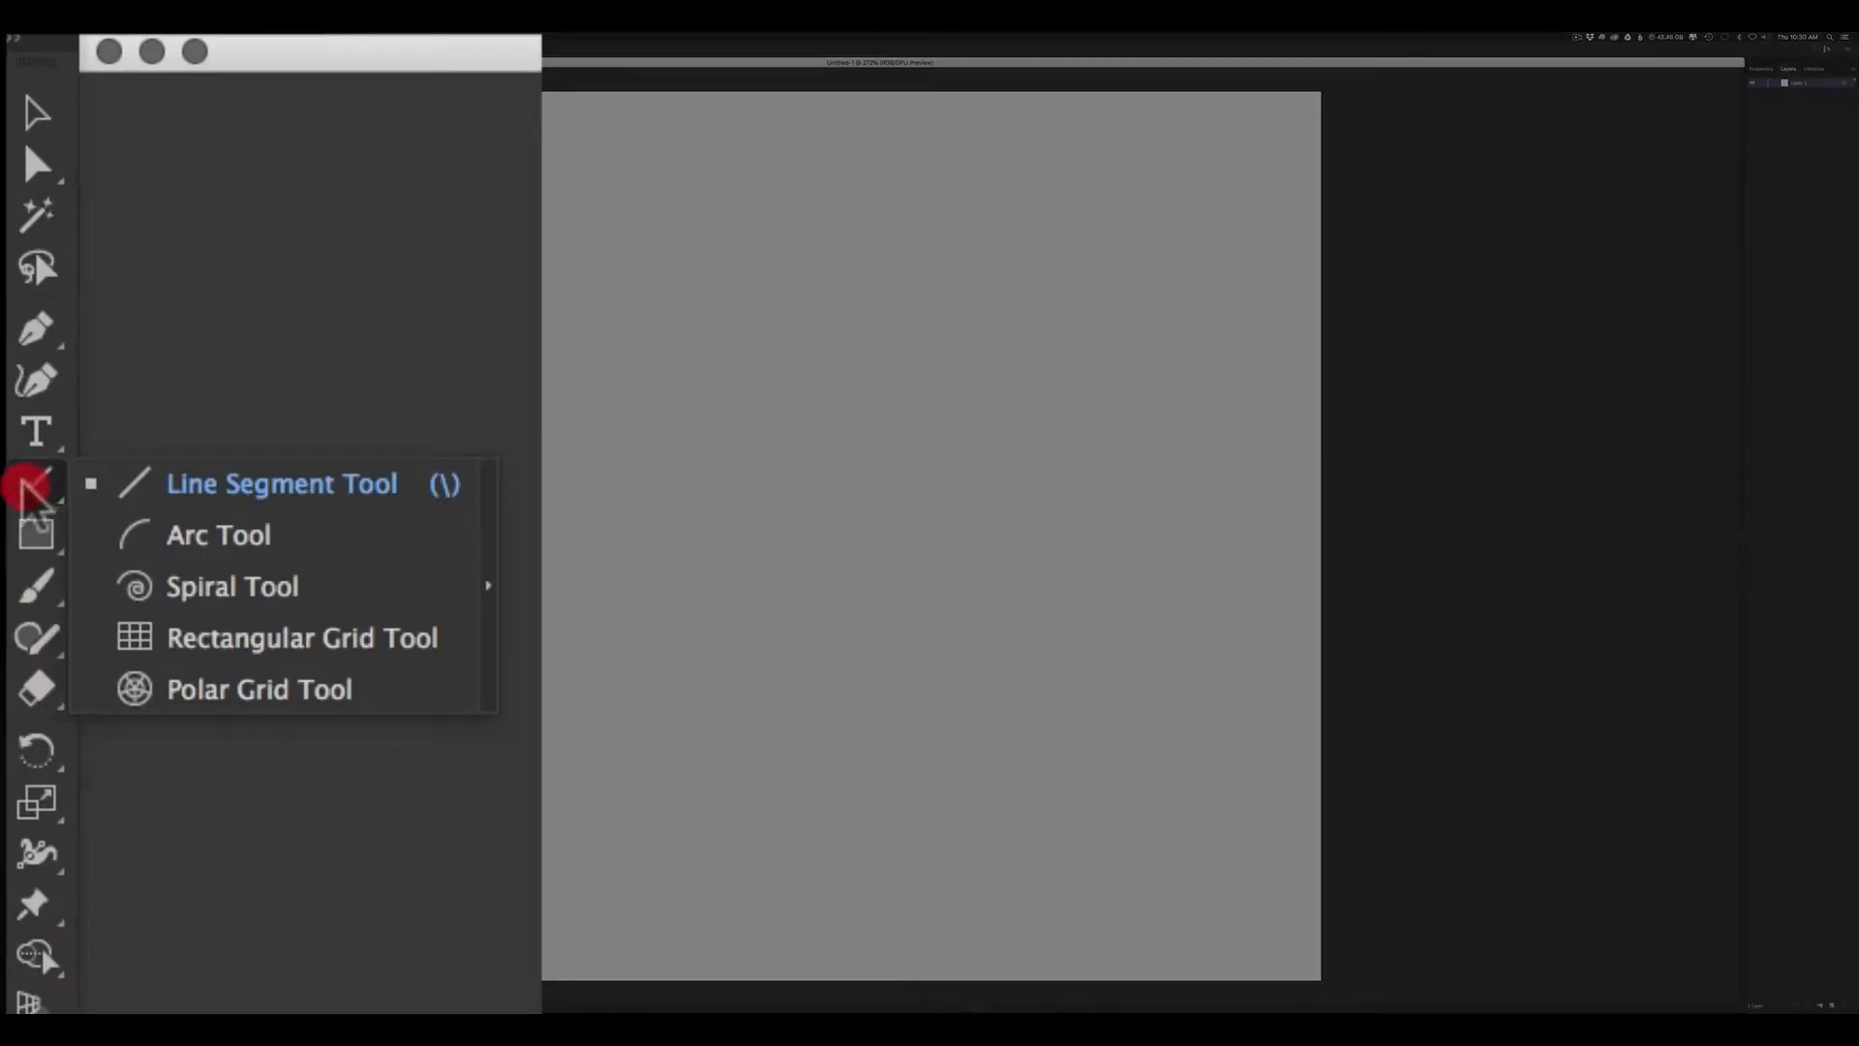
left_click_drag(24, 471, 208, 711)
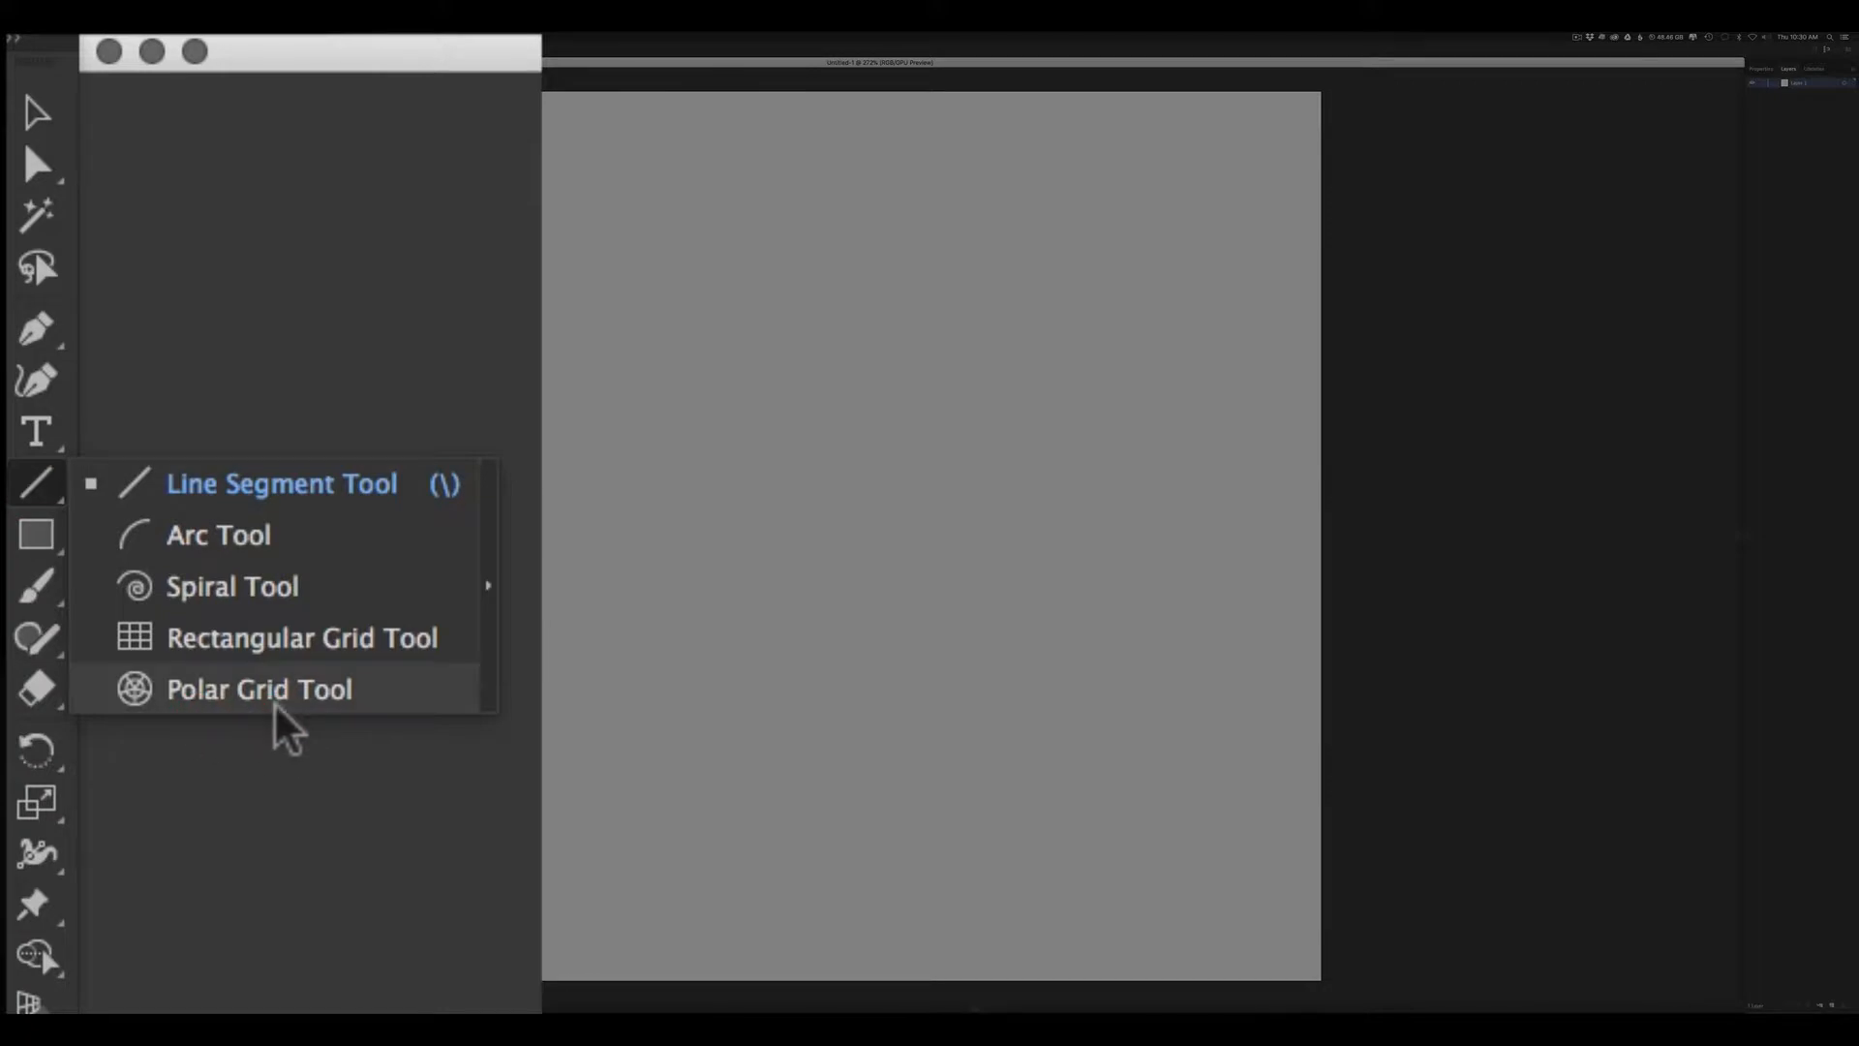
left_click(226, 687)
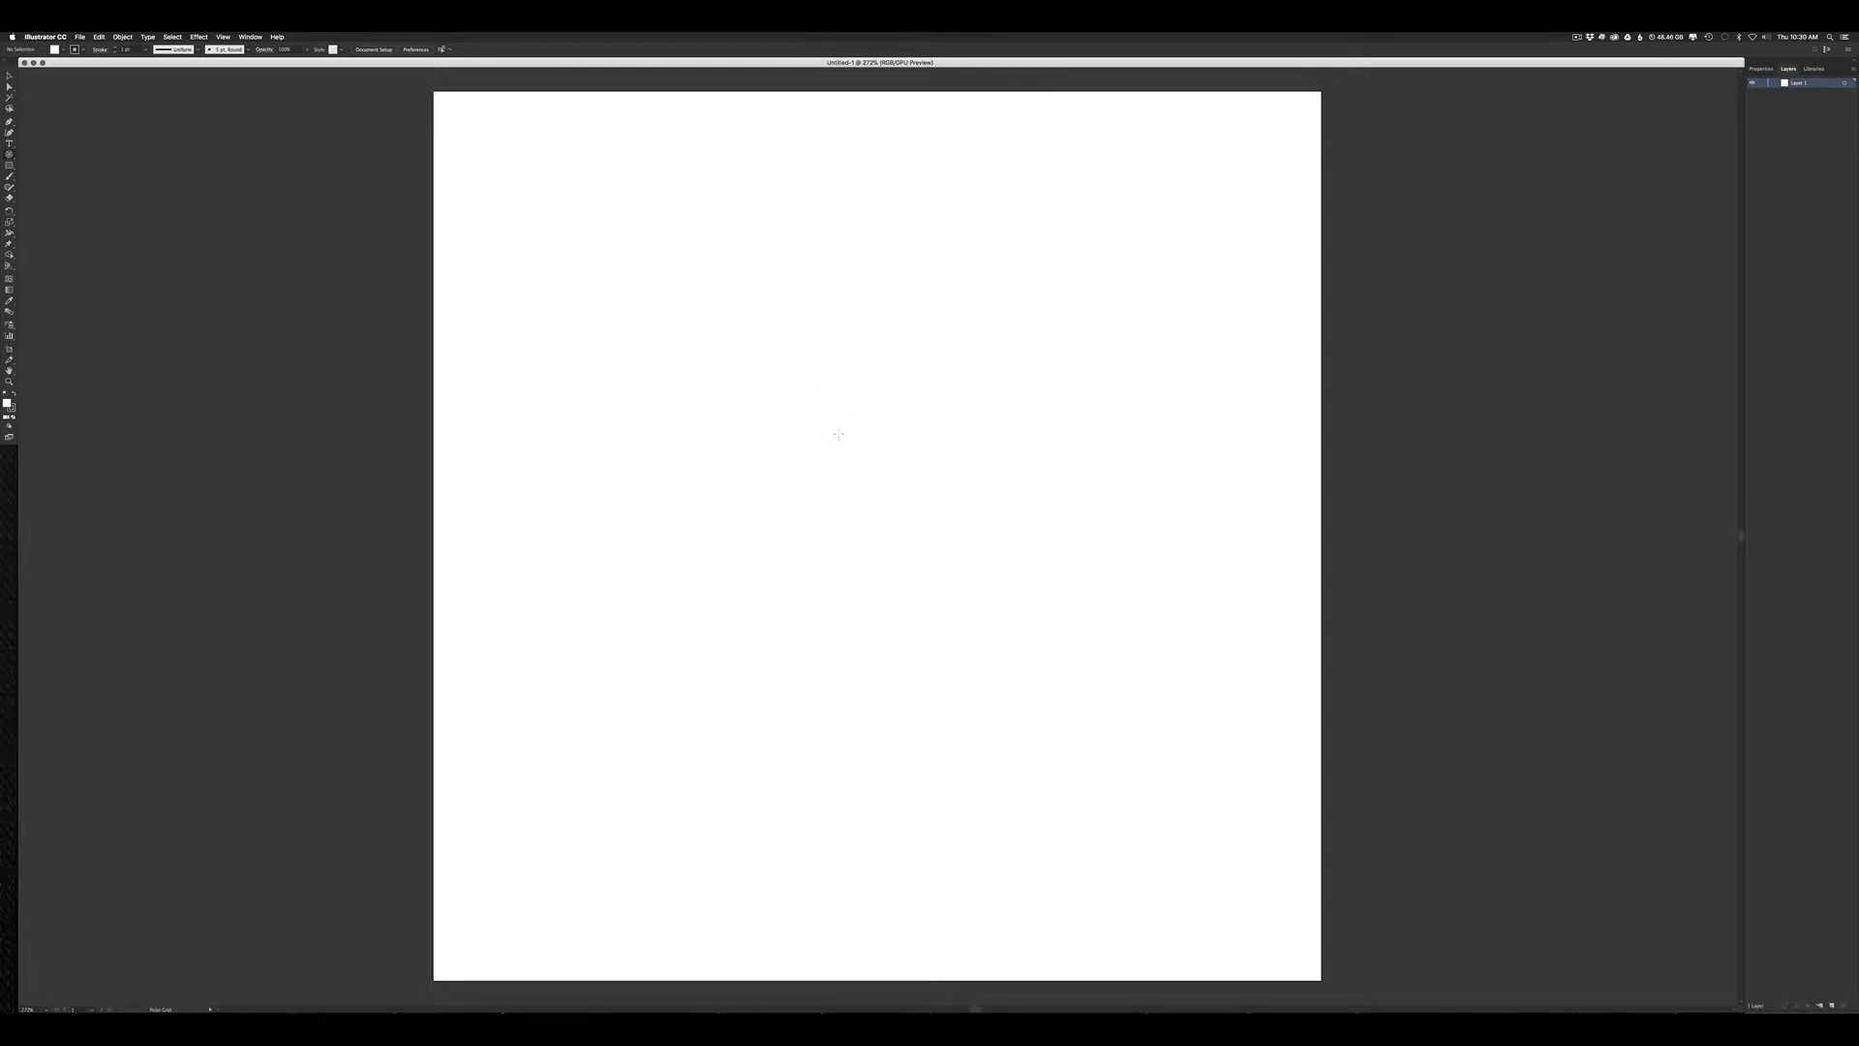
left_click(837, 432)
left_click_drag(1283, 94, 1145, 77)
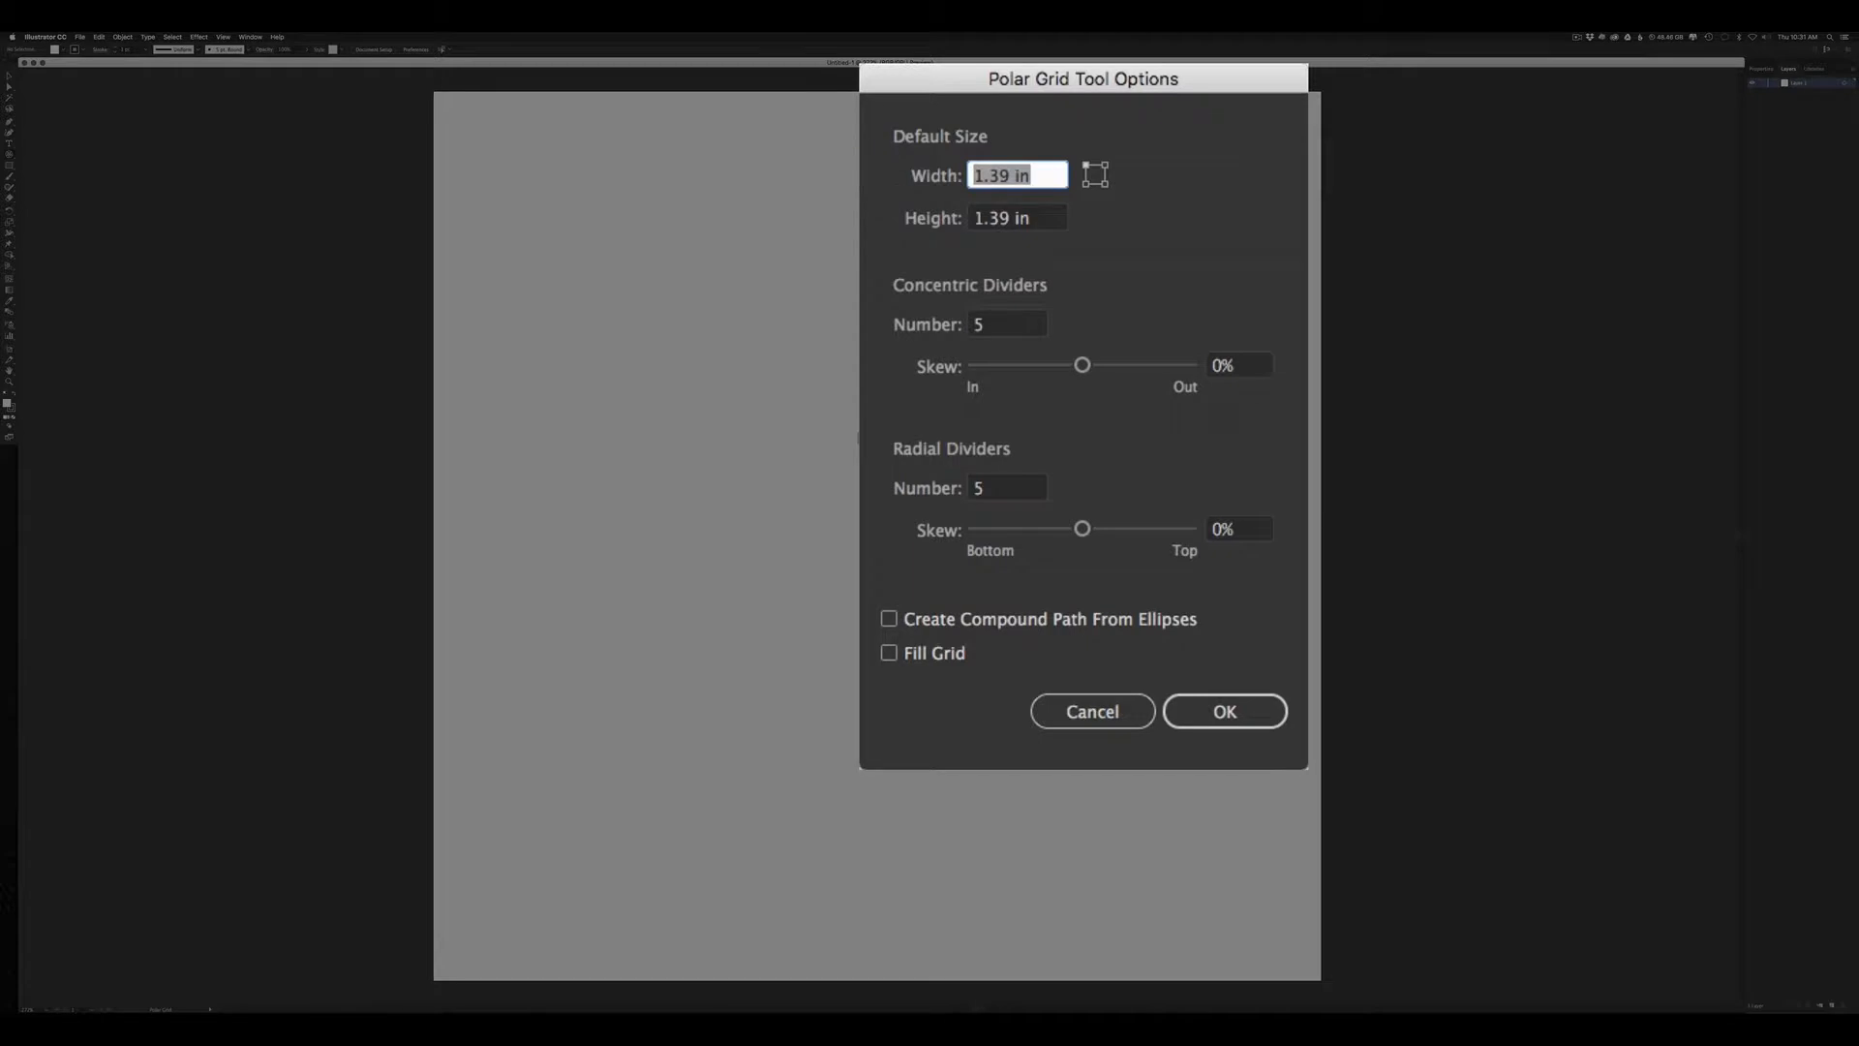
type("5")
key("Tab")
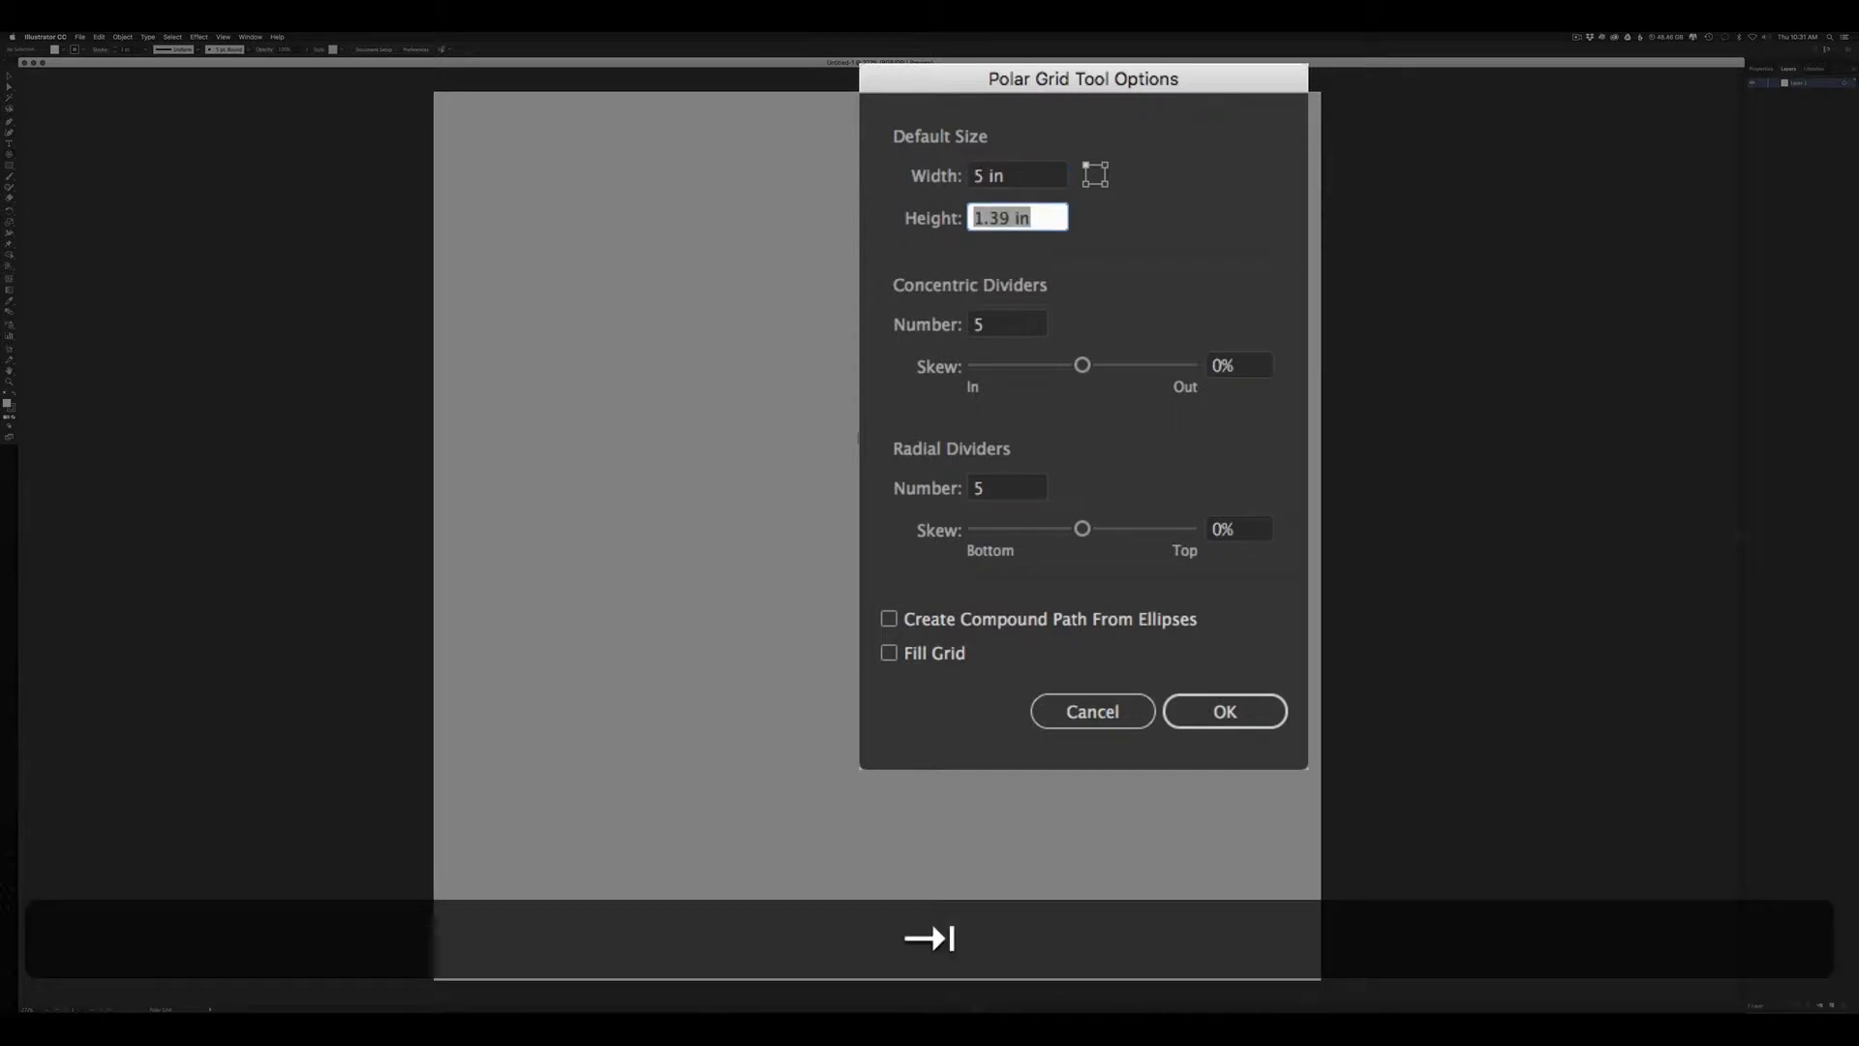
type("5")
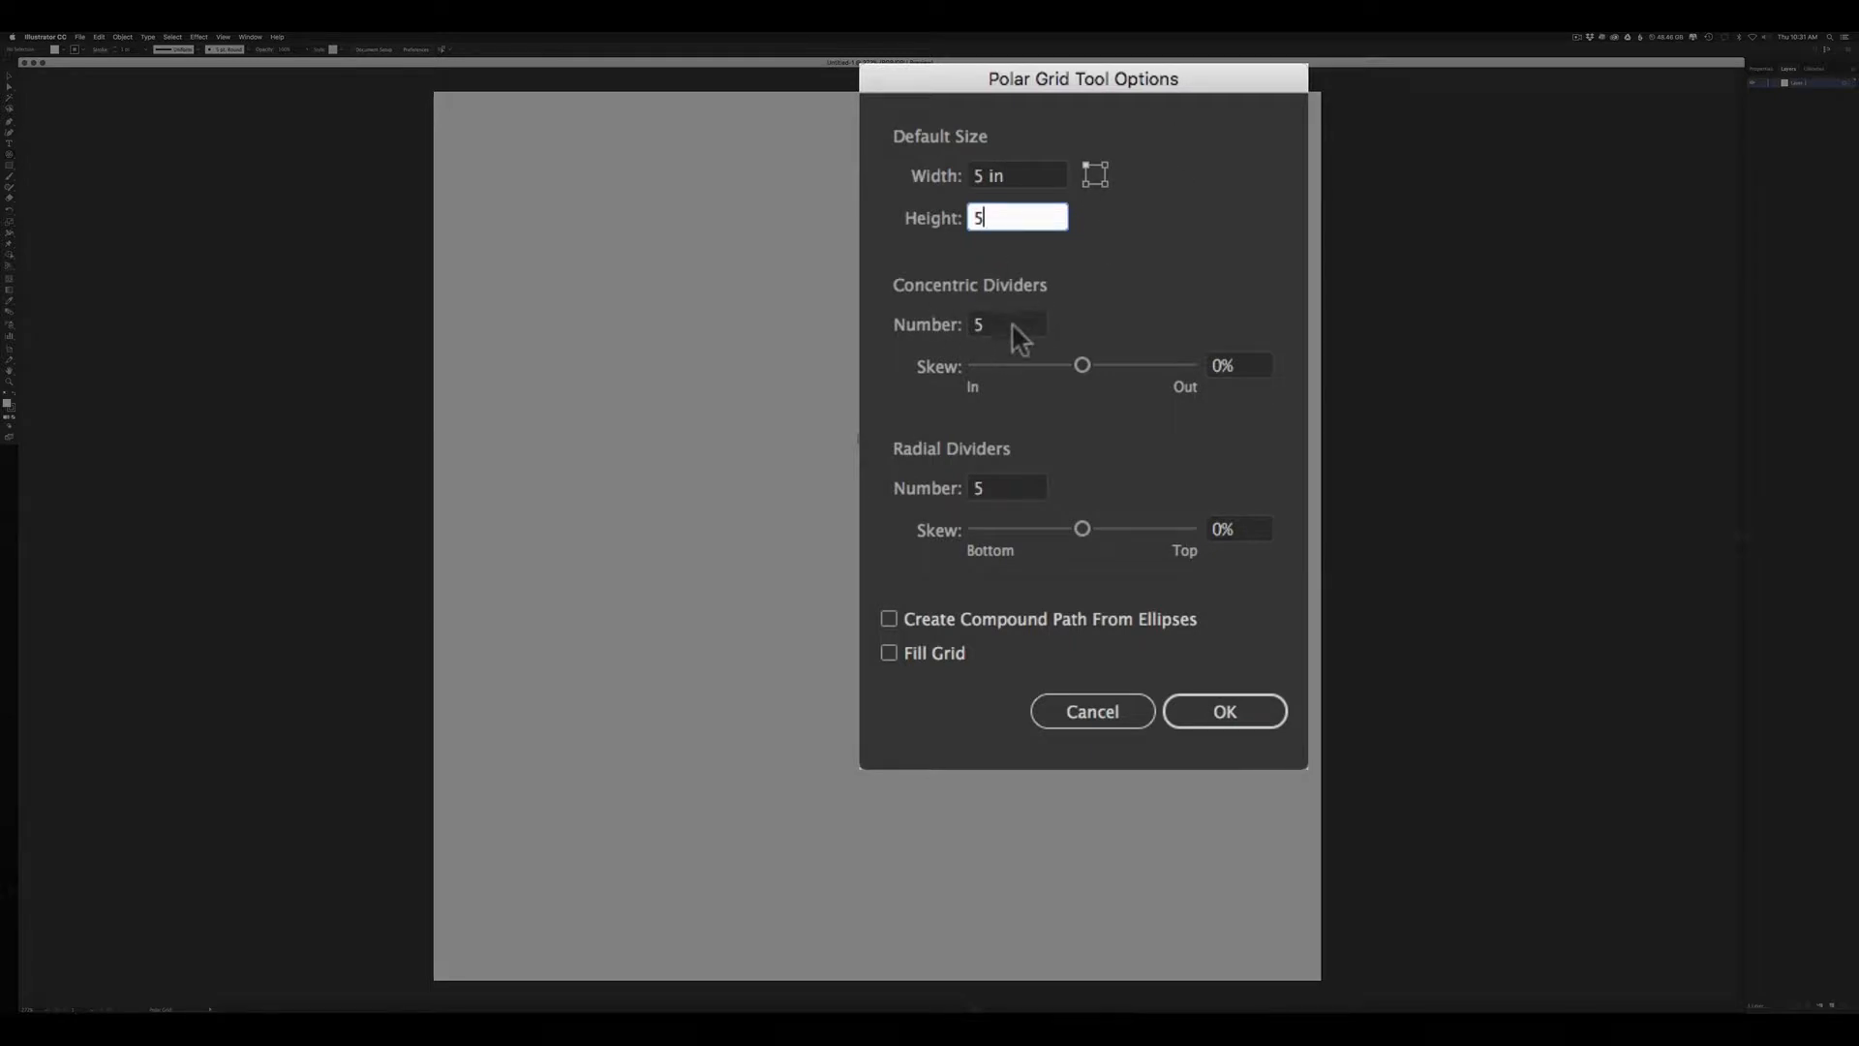
Step: Give the polar grid 0 concentric dividers and 12 radial dividers, and create it
left_click(973, 324)
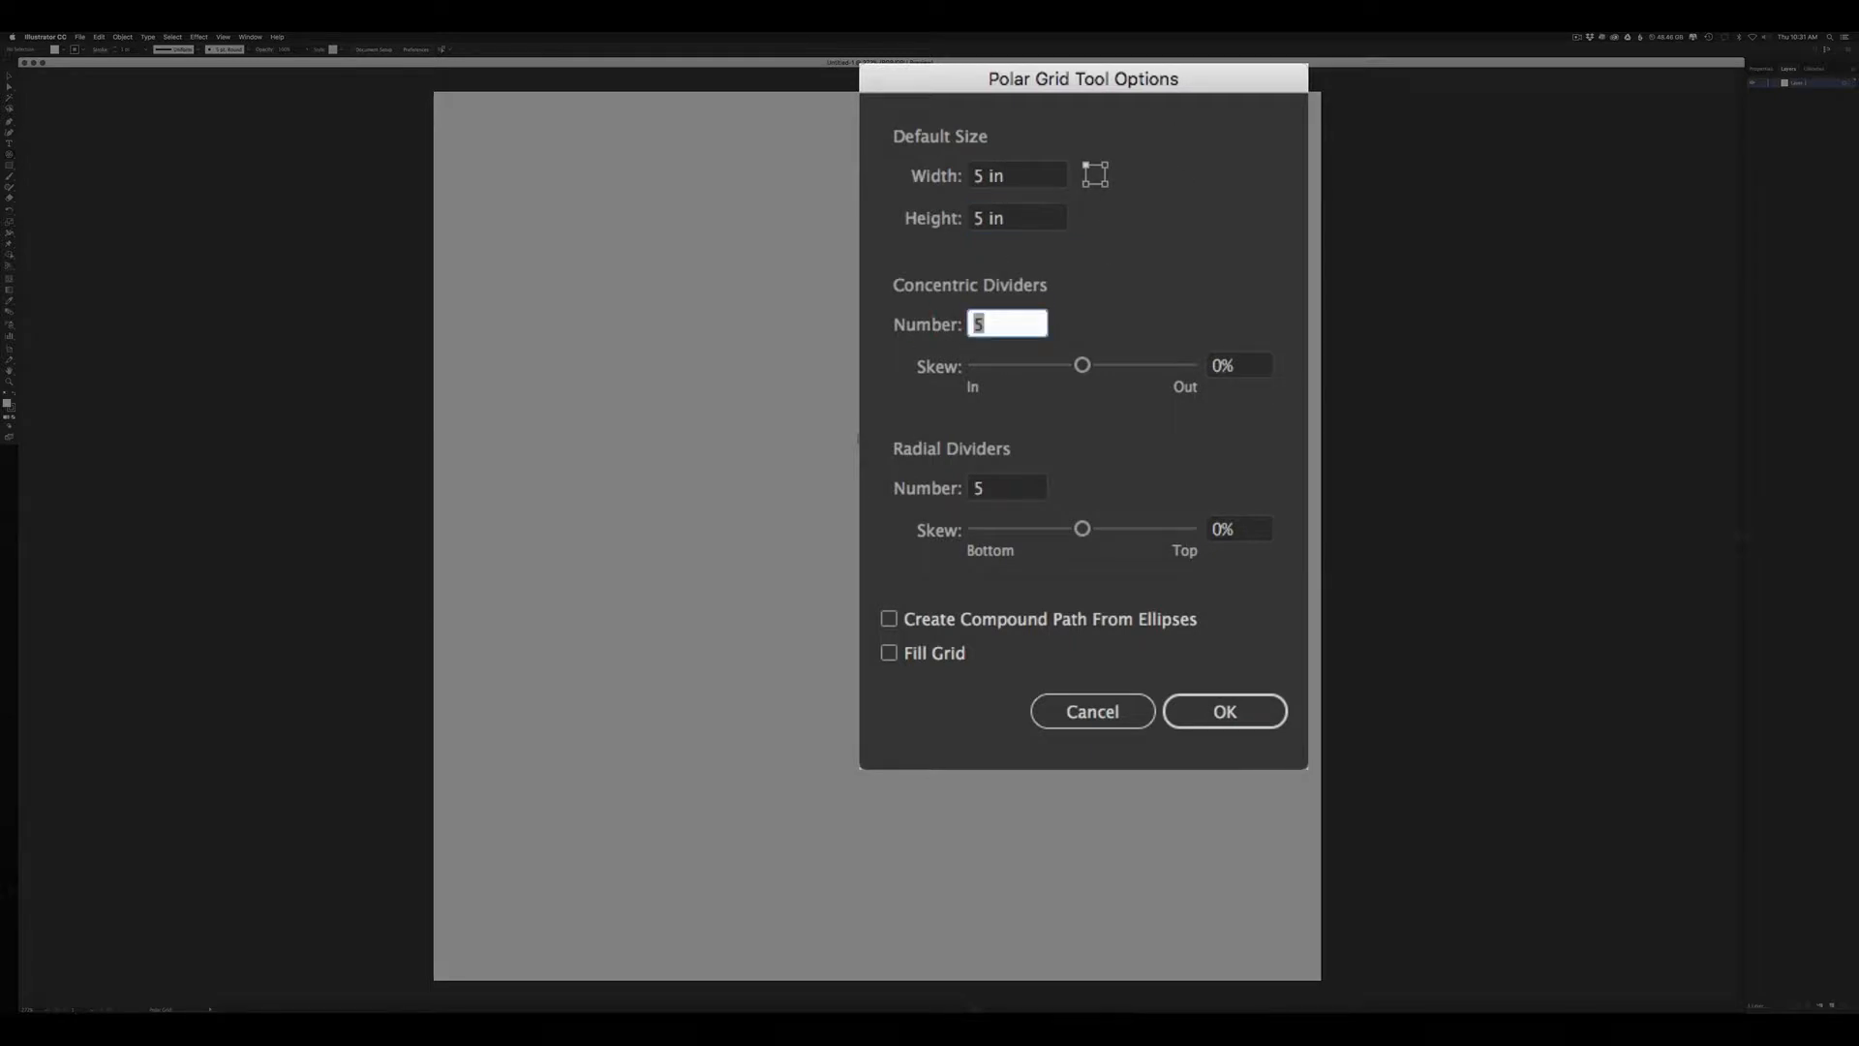
type("0")
left_click(1002, 490)
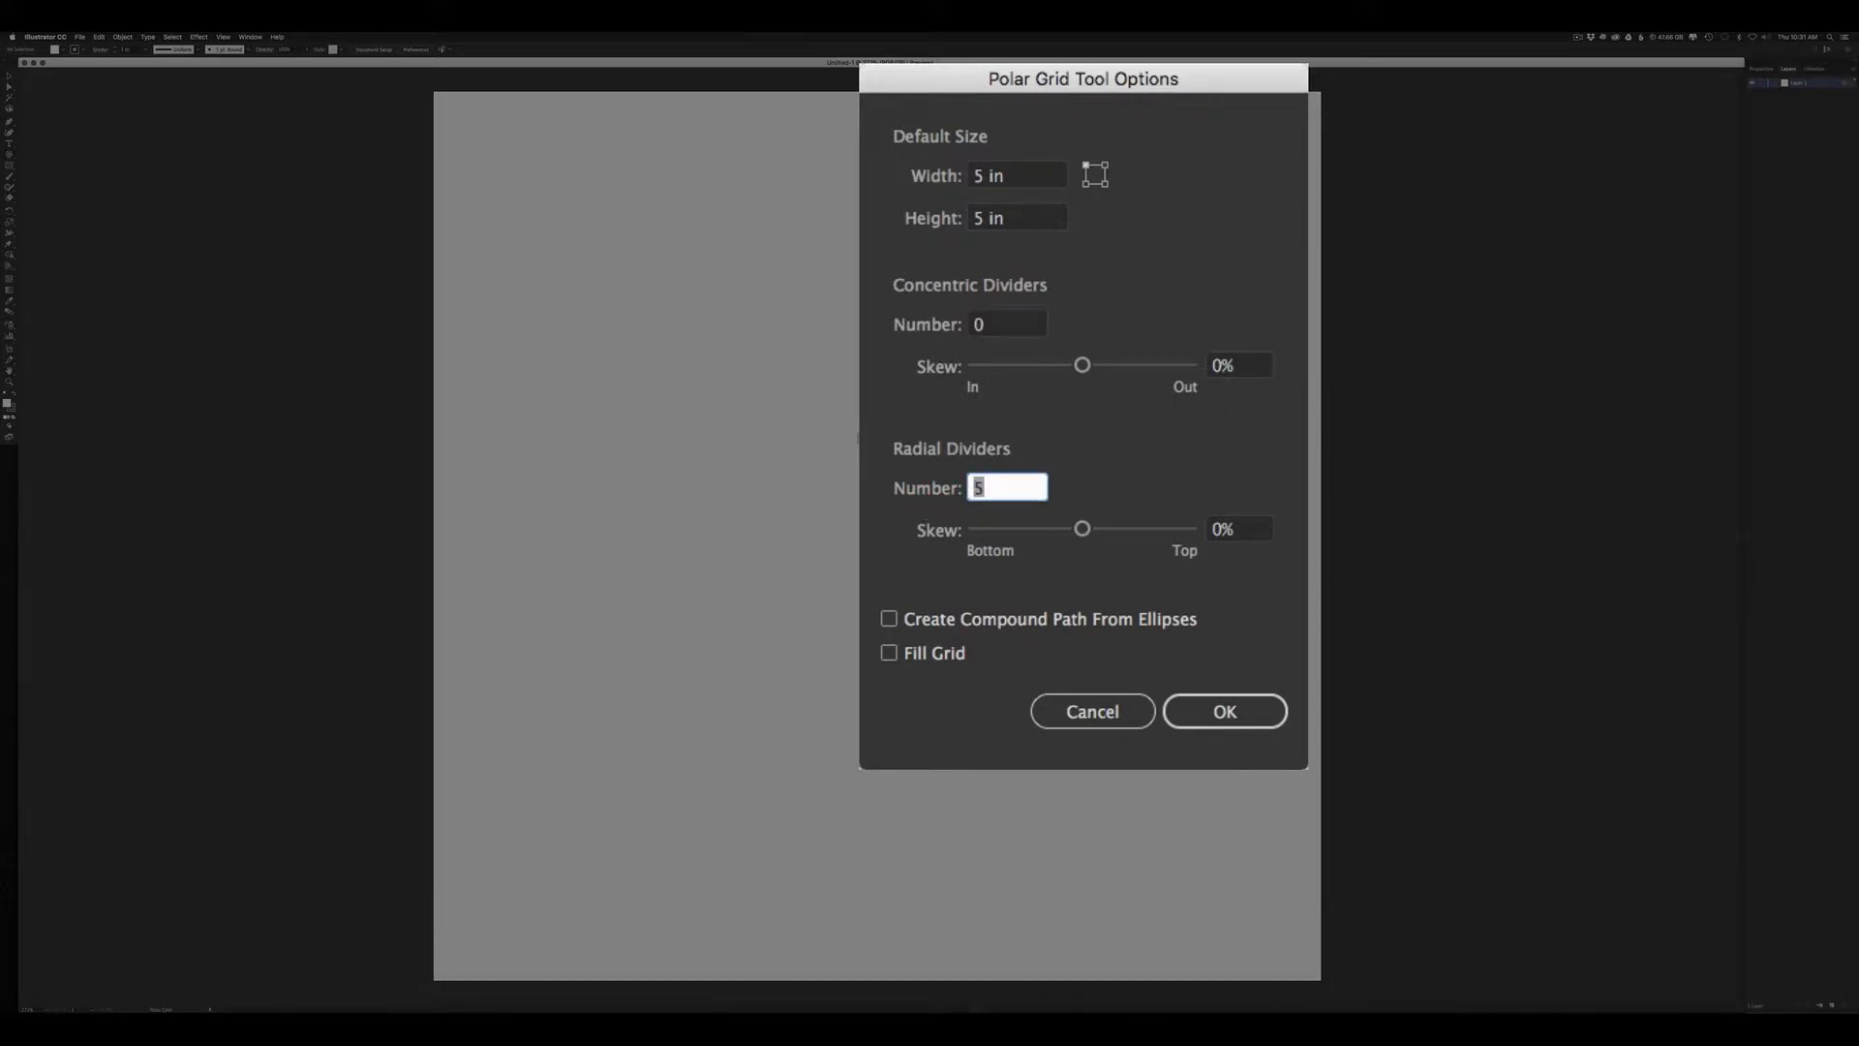
type("12")
left_click(1224, 710)
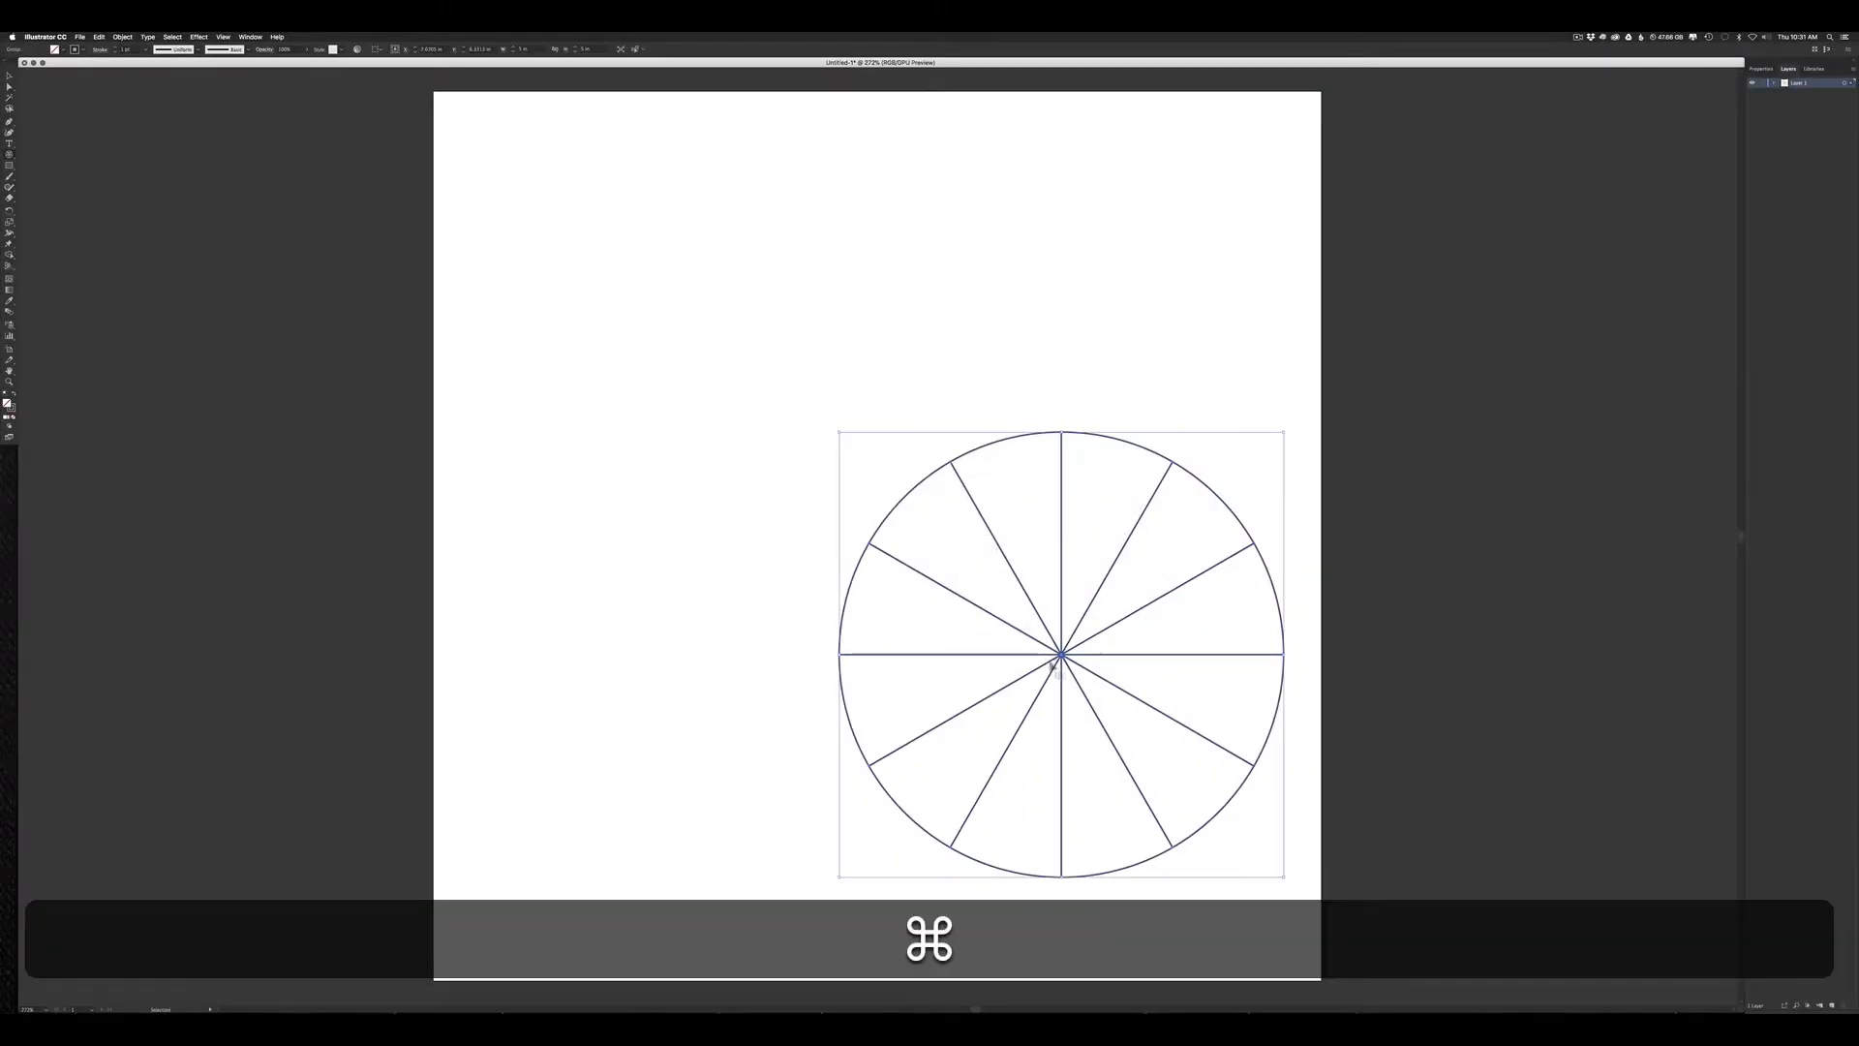
Step: Move the polar grid near the artboard's centre and scale it up proportionally from its centre to about 7.5 in wide
left_click_drag(1049, 651, 895, 504)
key("super+t")
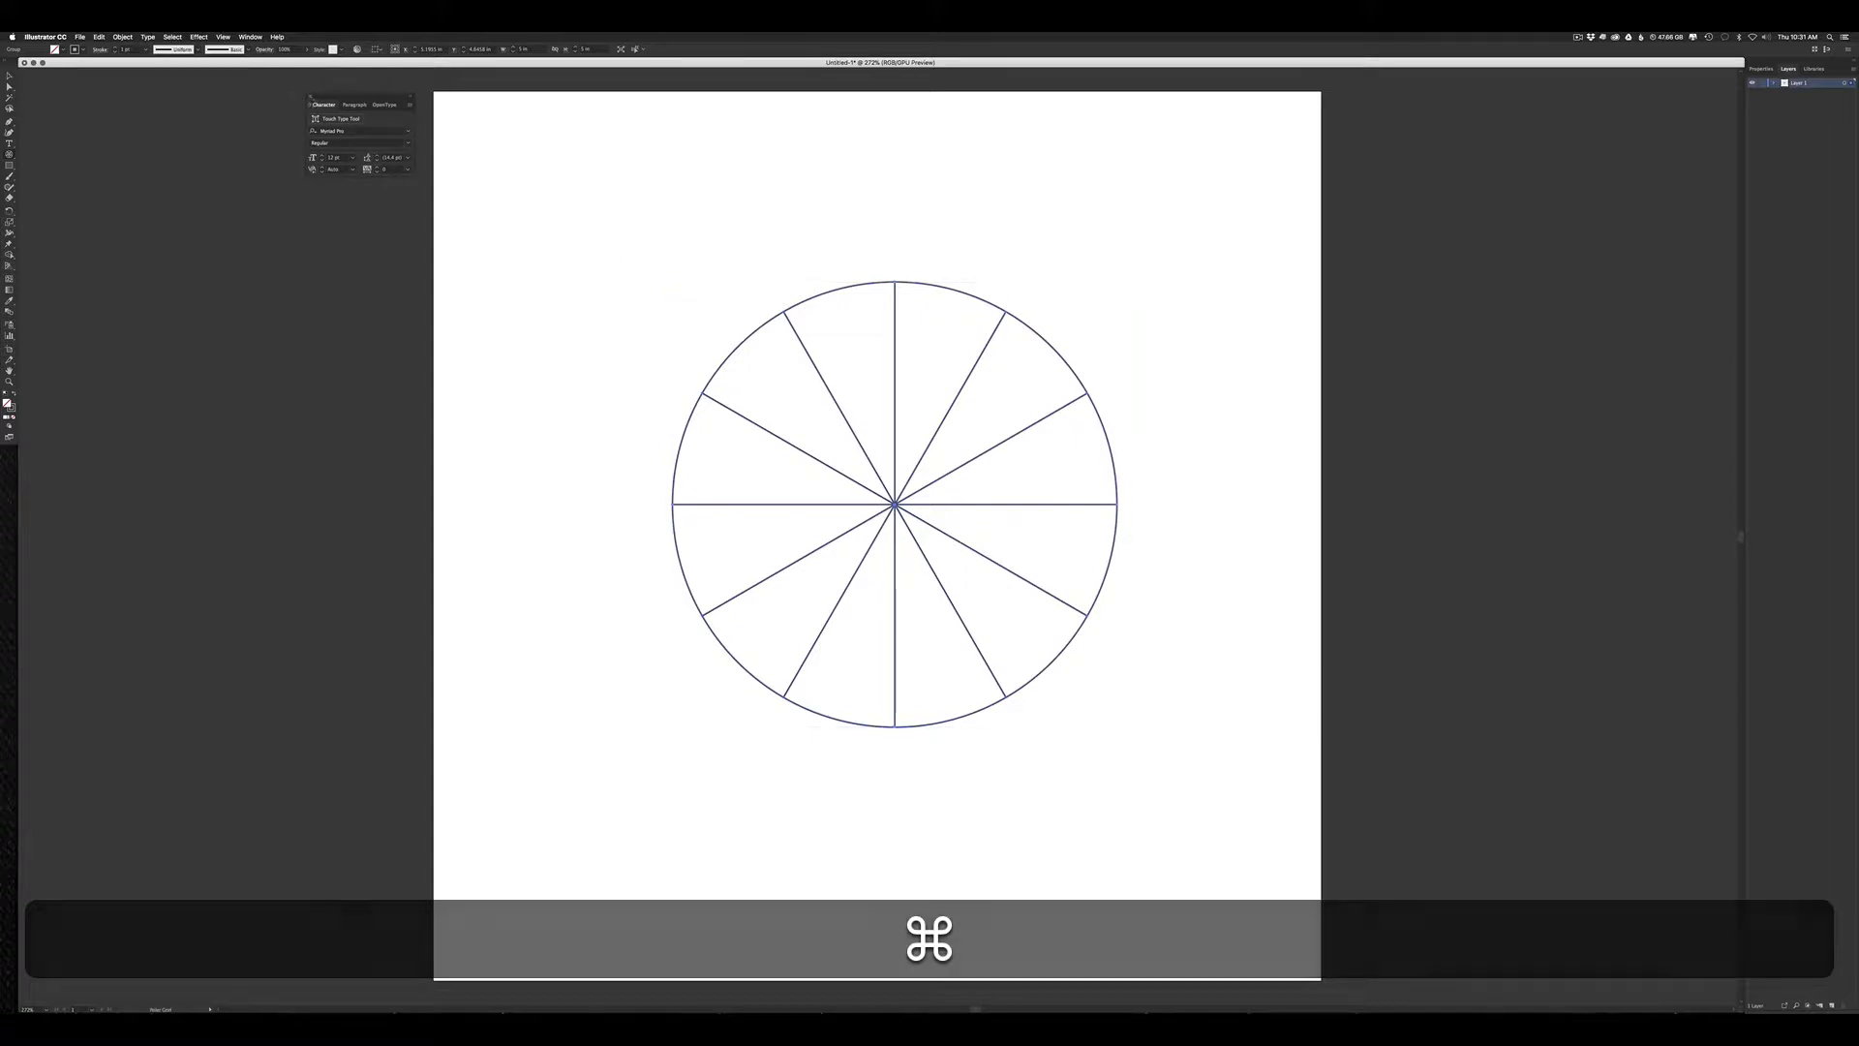
left_click(310, 97)
key("super")
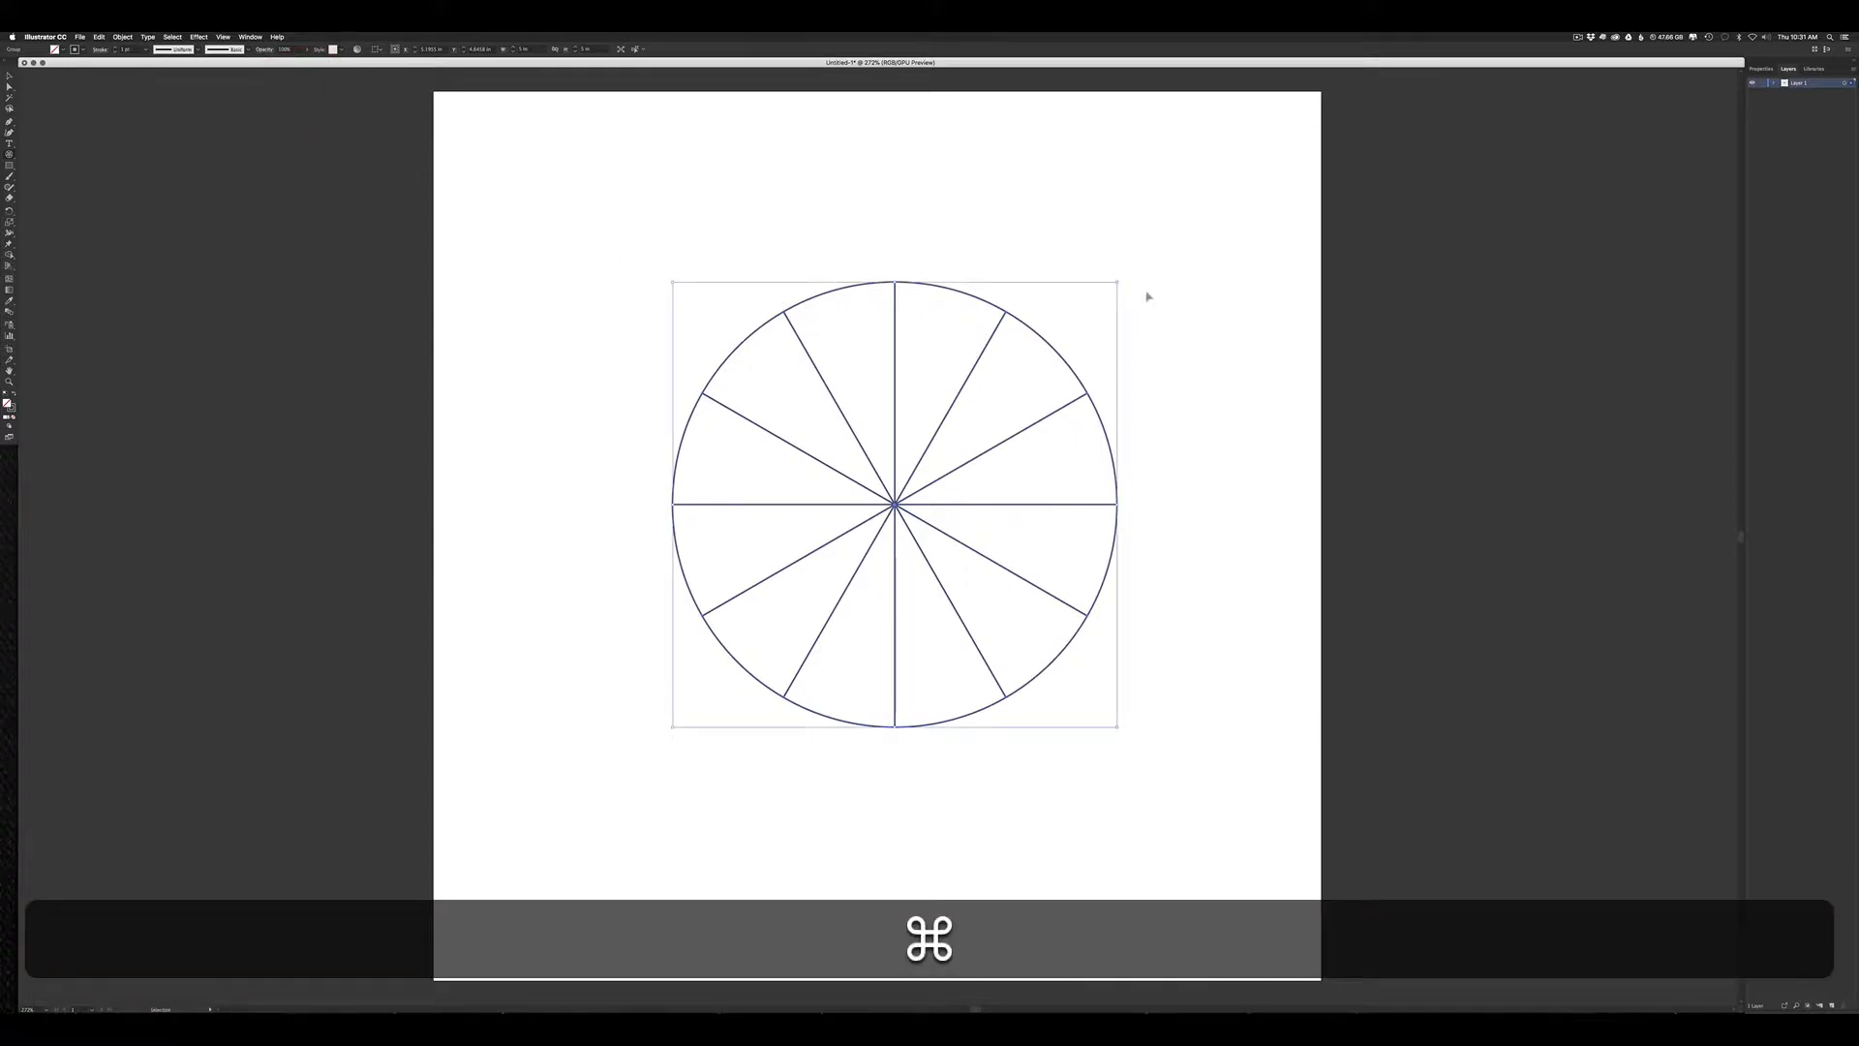
left_click_drag(1117, 283, 1274, 171)
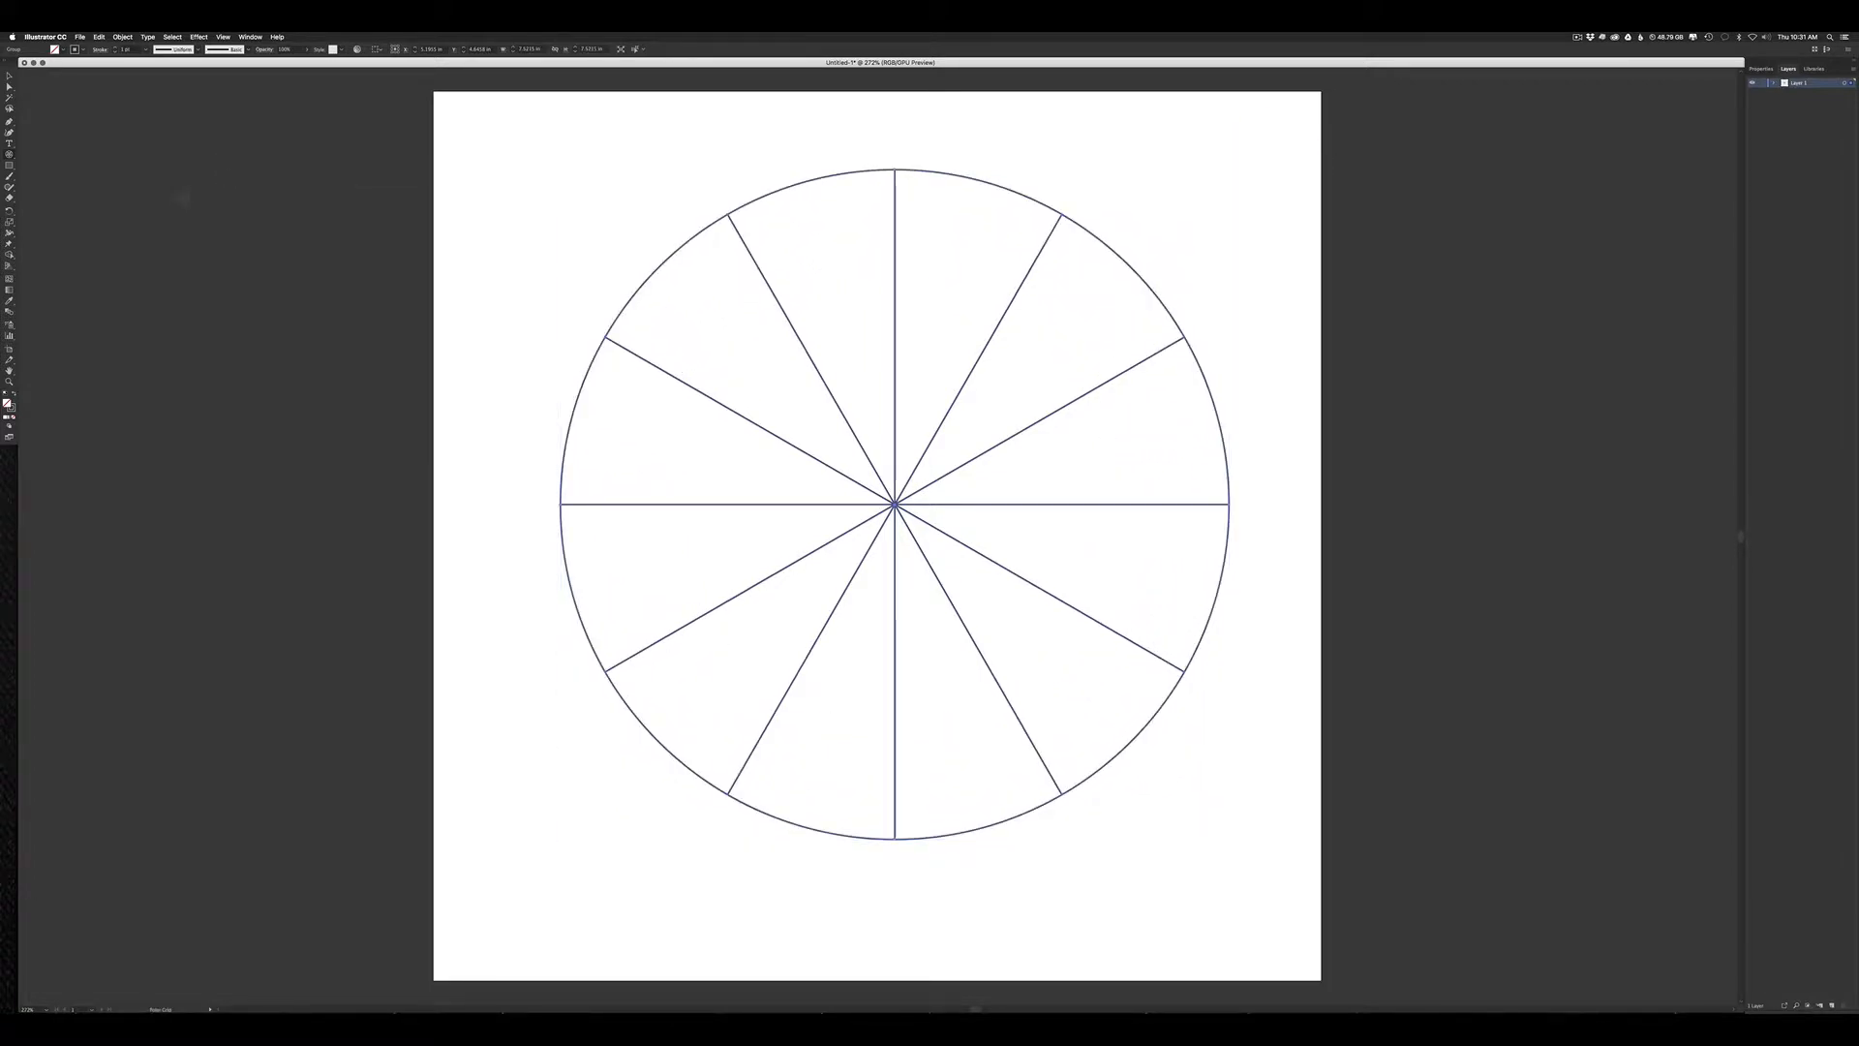
Step: Deselect the grid and delete its lower half using the Direct Selection Tool
left_click(10, 87)
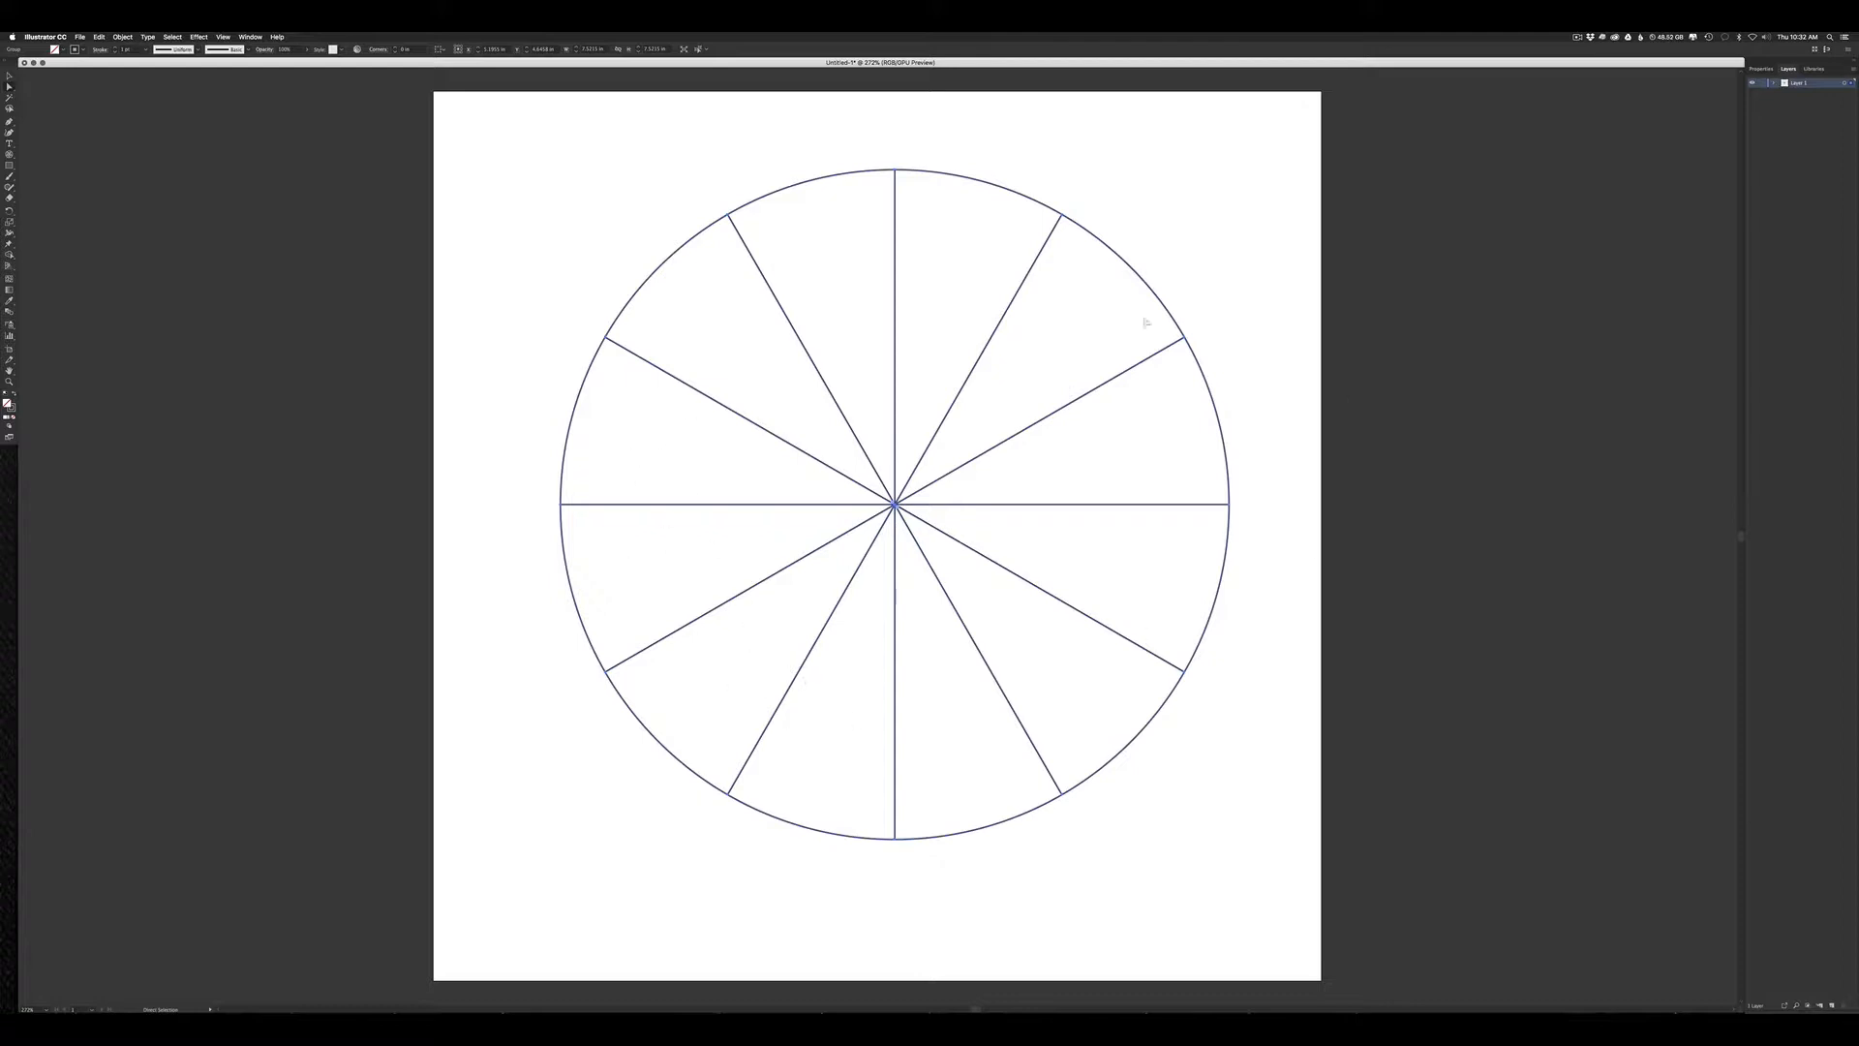
left_click(9, 75)
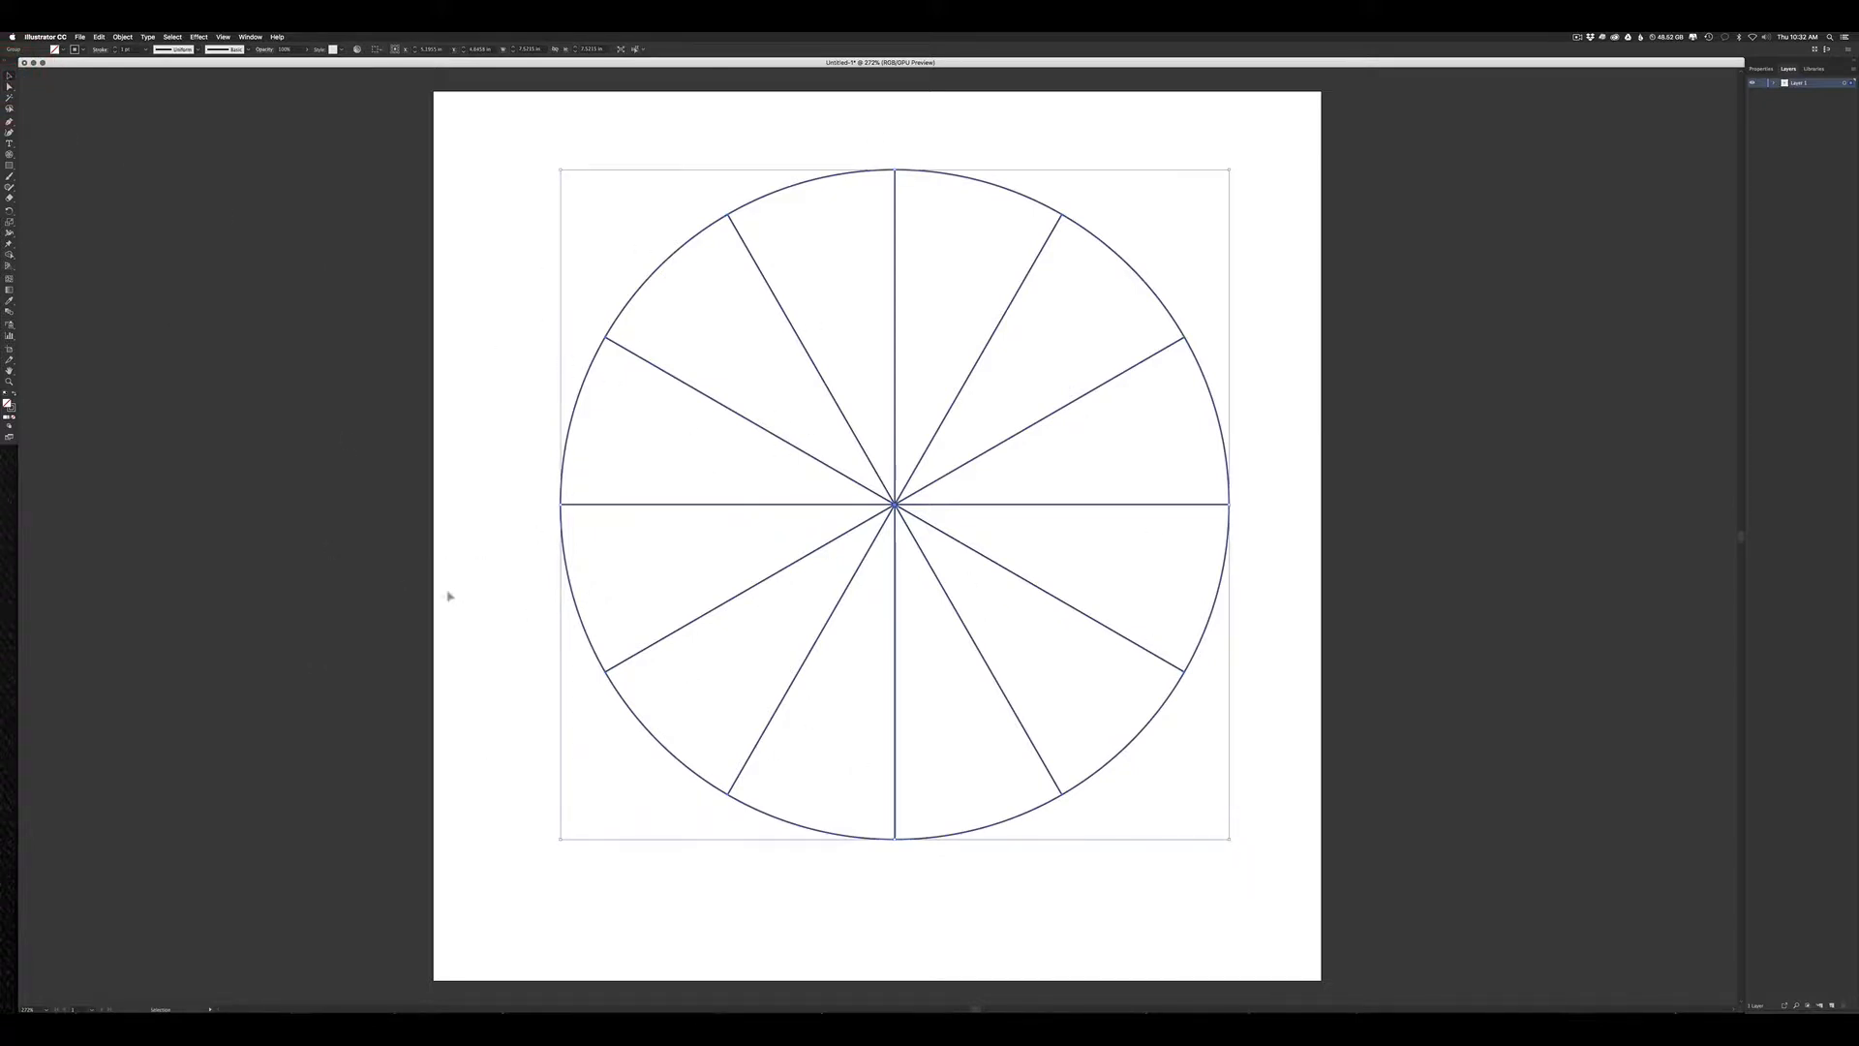
left_click(489, 575)
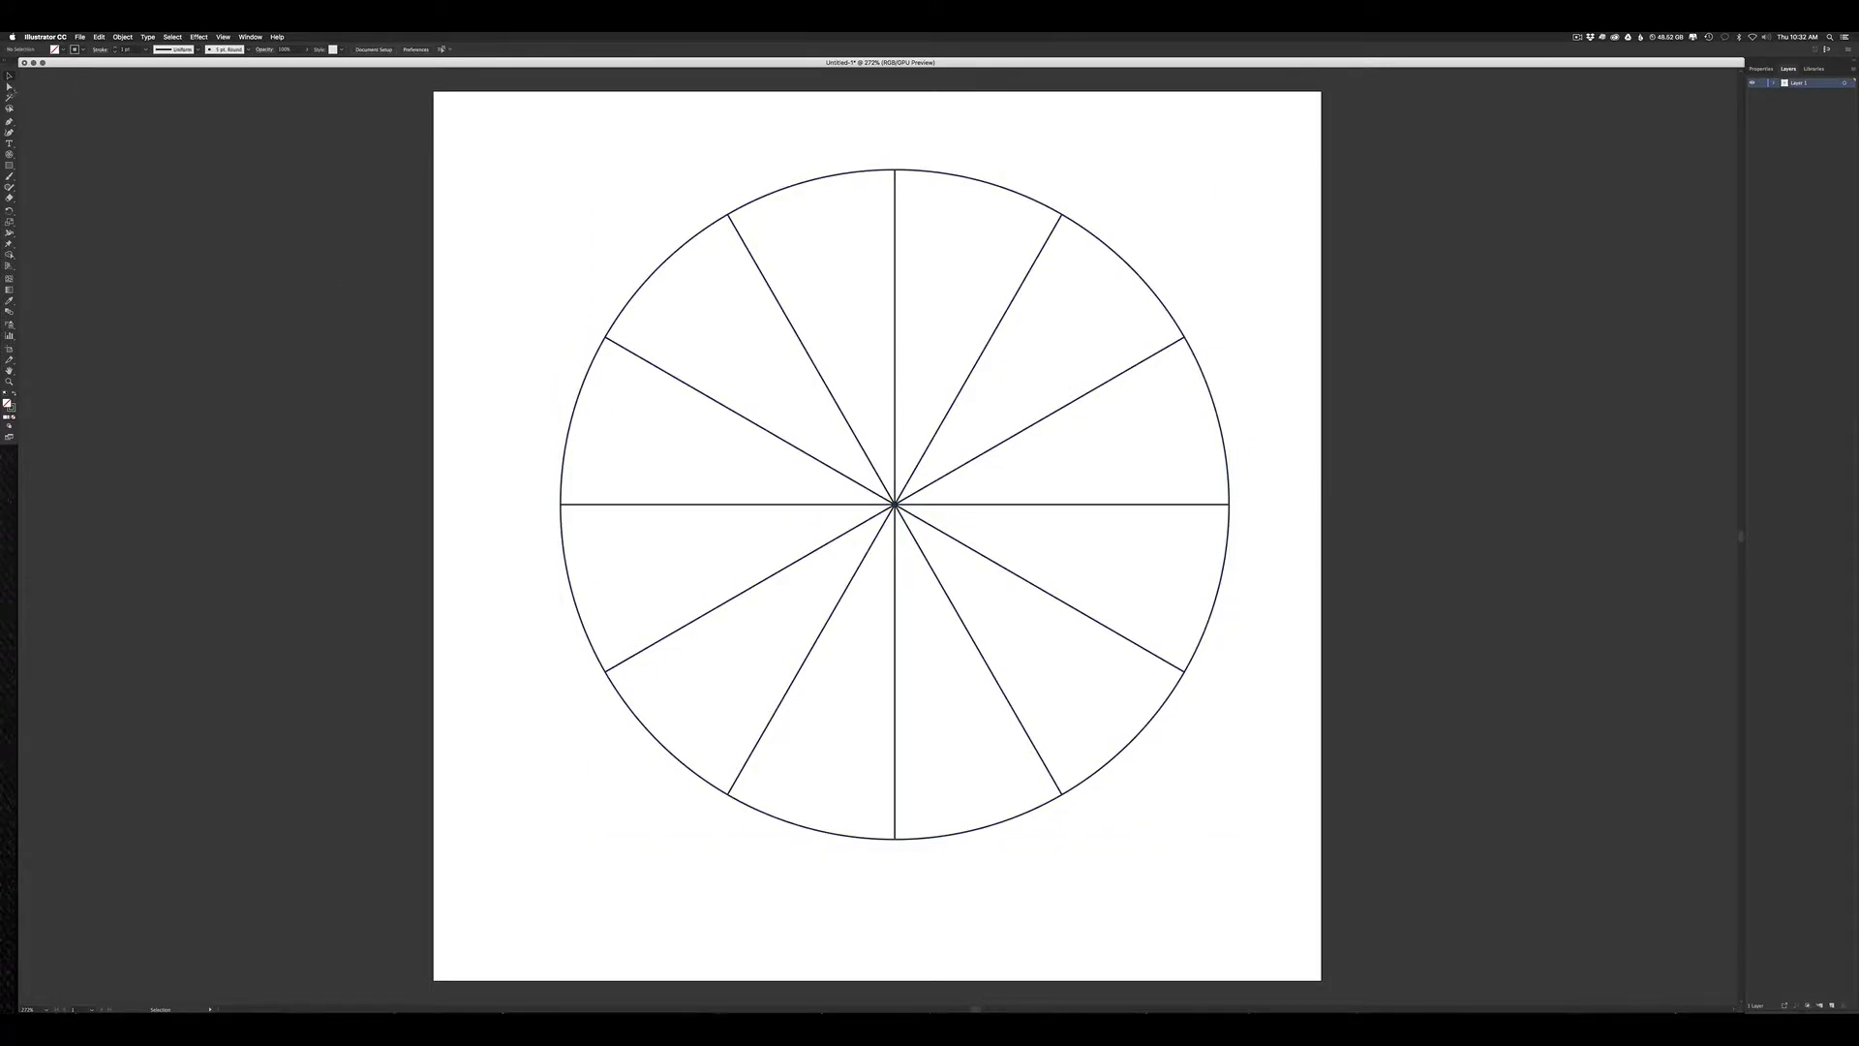
left_click(10, 86)
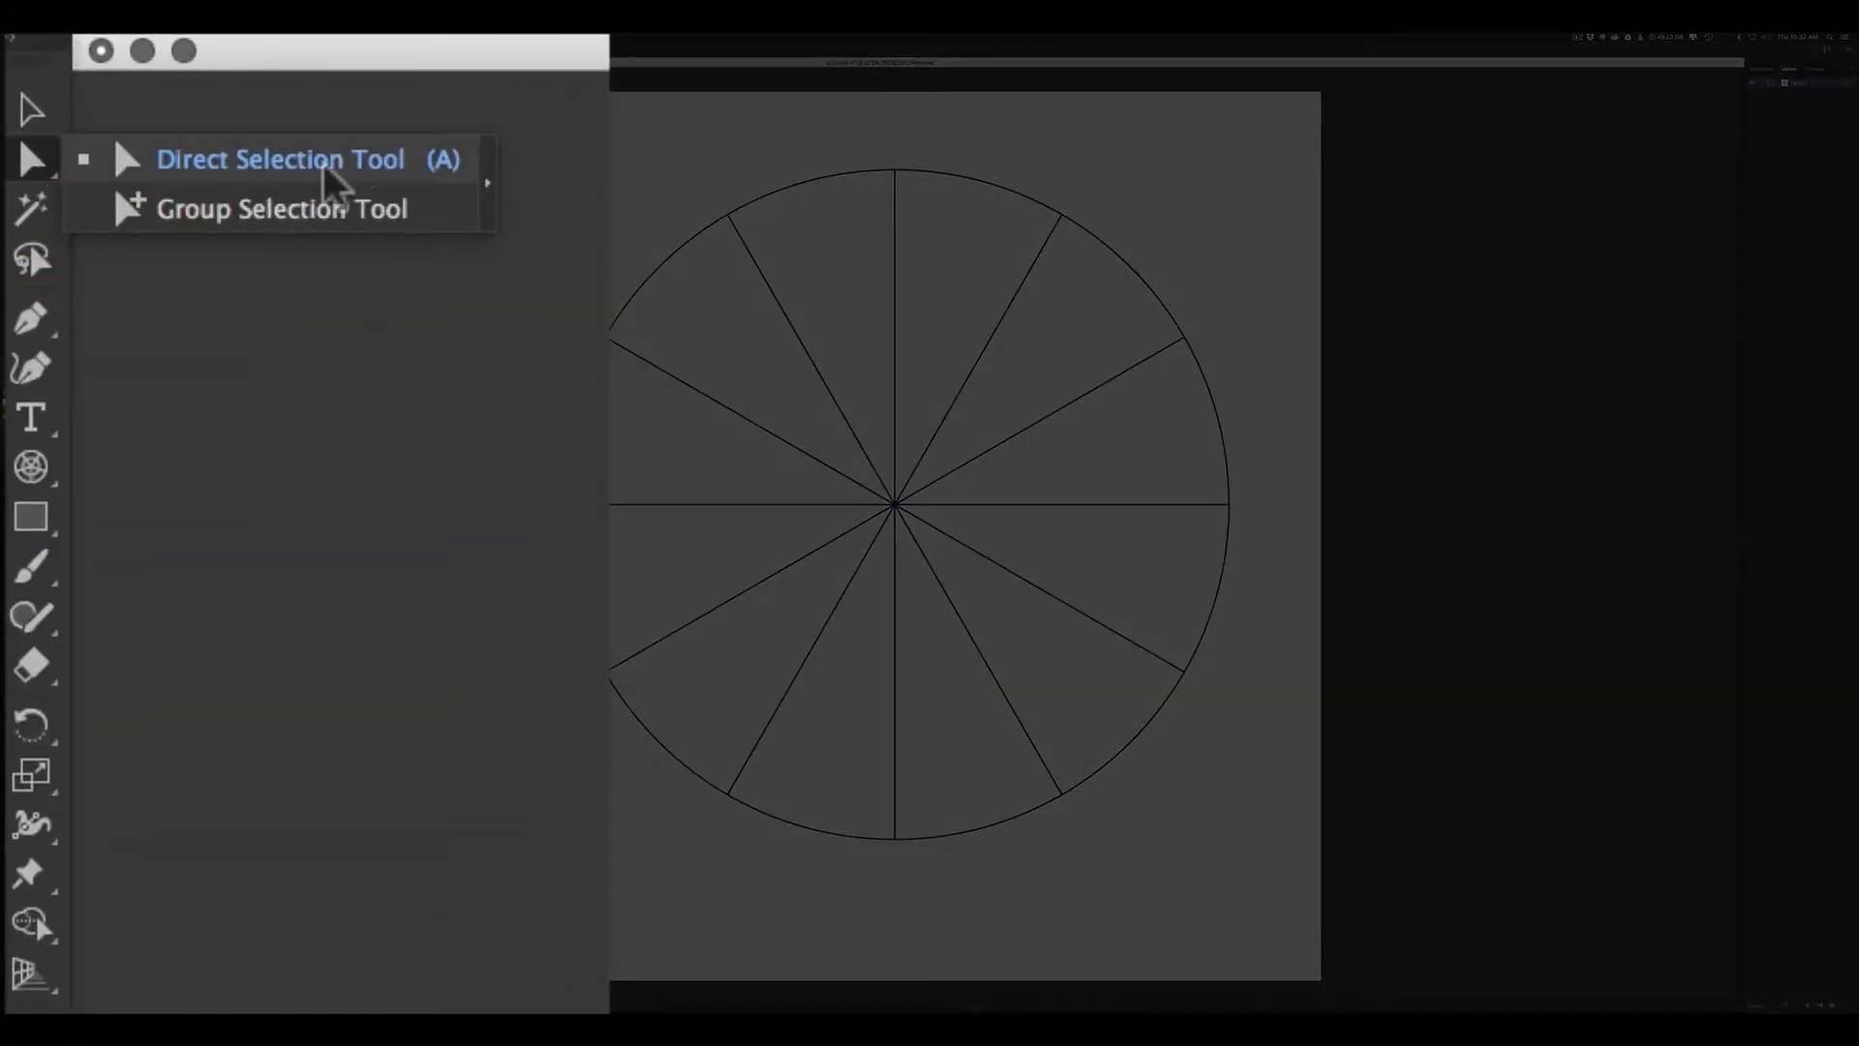
left_click(326, 167)
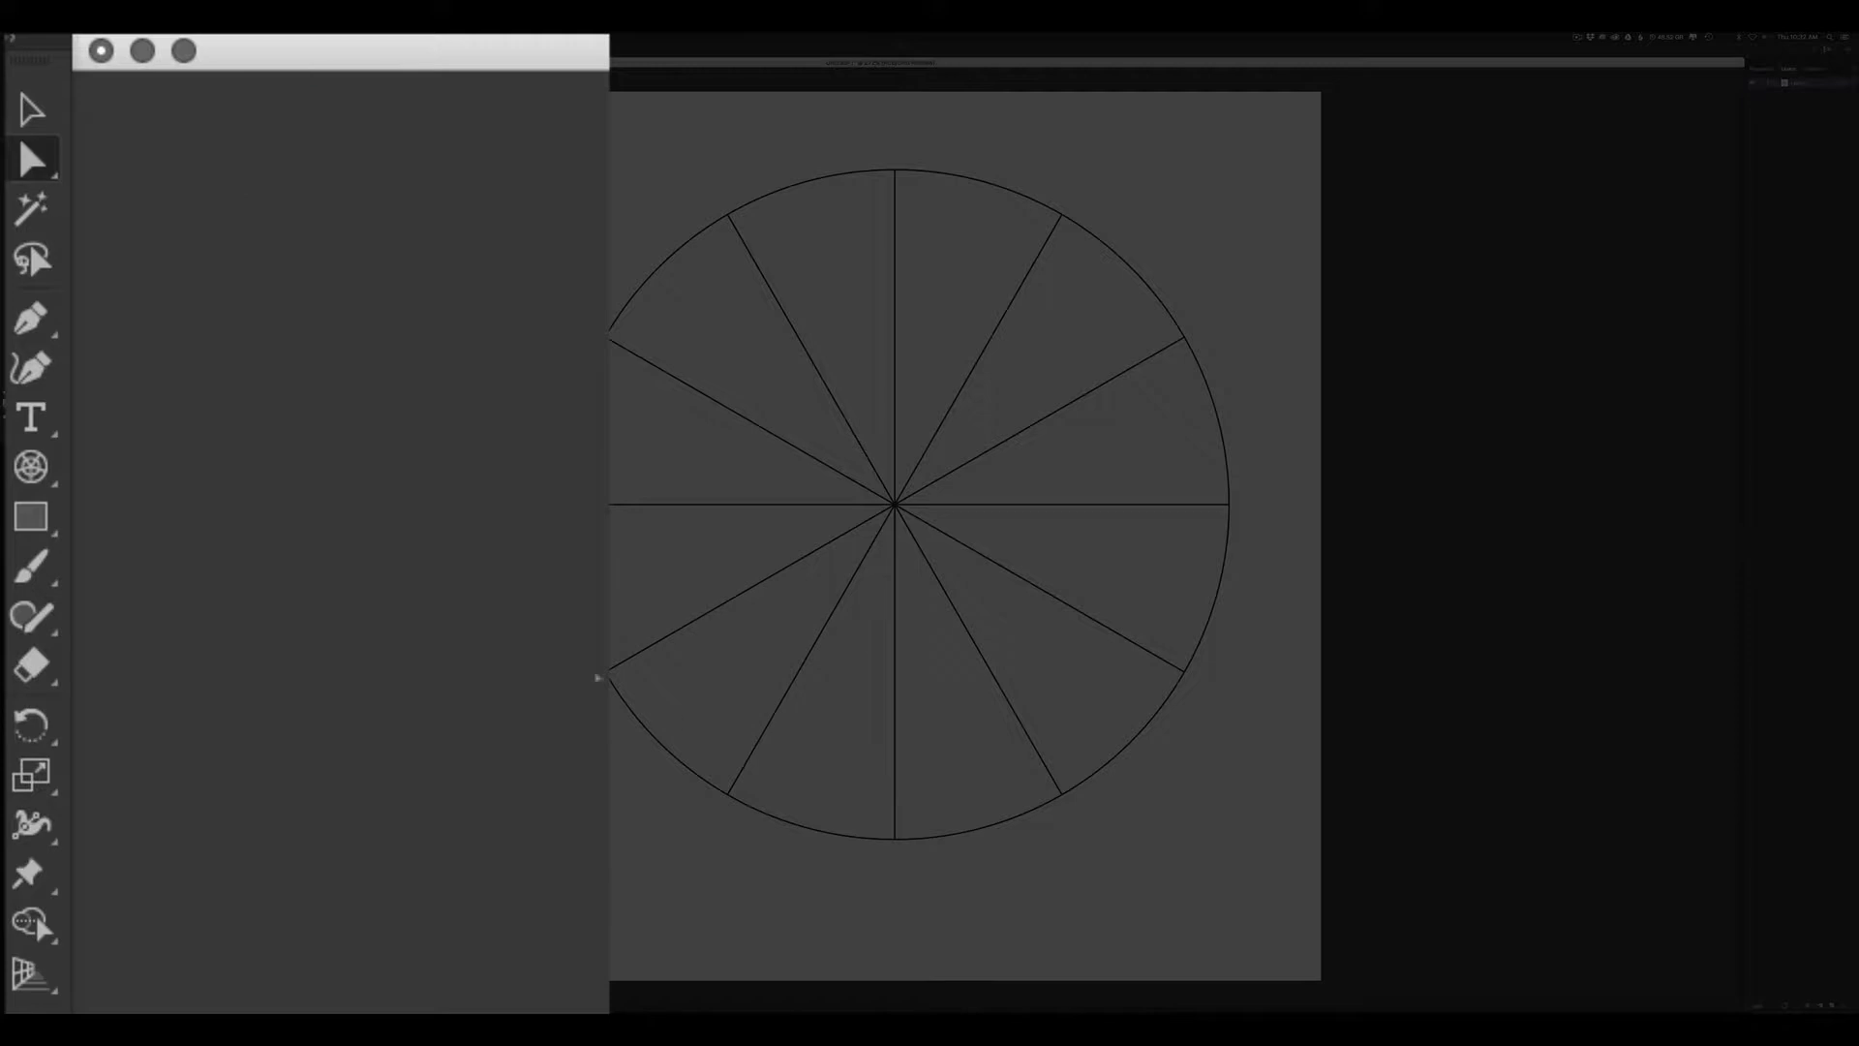
left_click_drag(474, 542, 1546, 944)
key("BackSpace")
Step: Delete the grid's upper-right quarter, the remaining horizontal line and the adjacent diagonal divider, keeping the arc and two divider lines
left_click_drag(1382, 158, 920, 624)
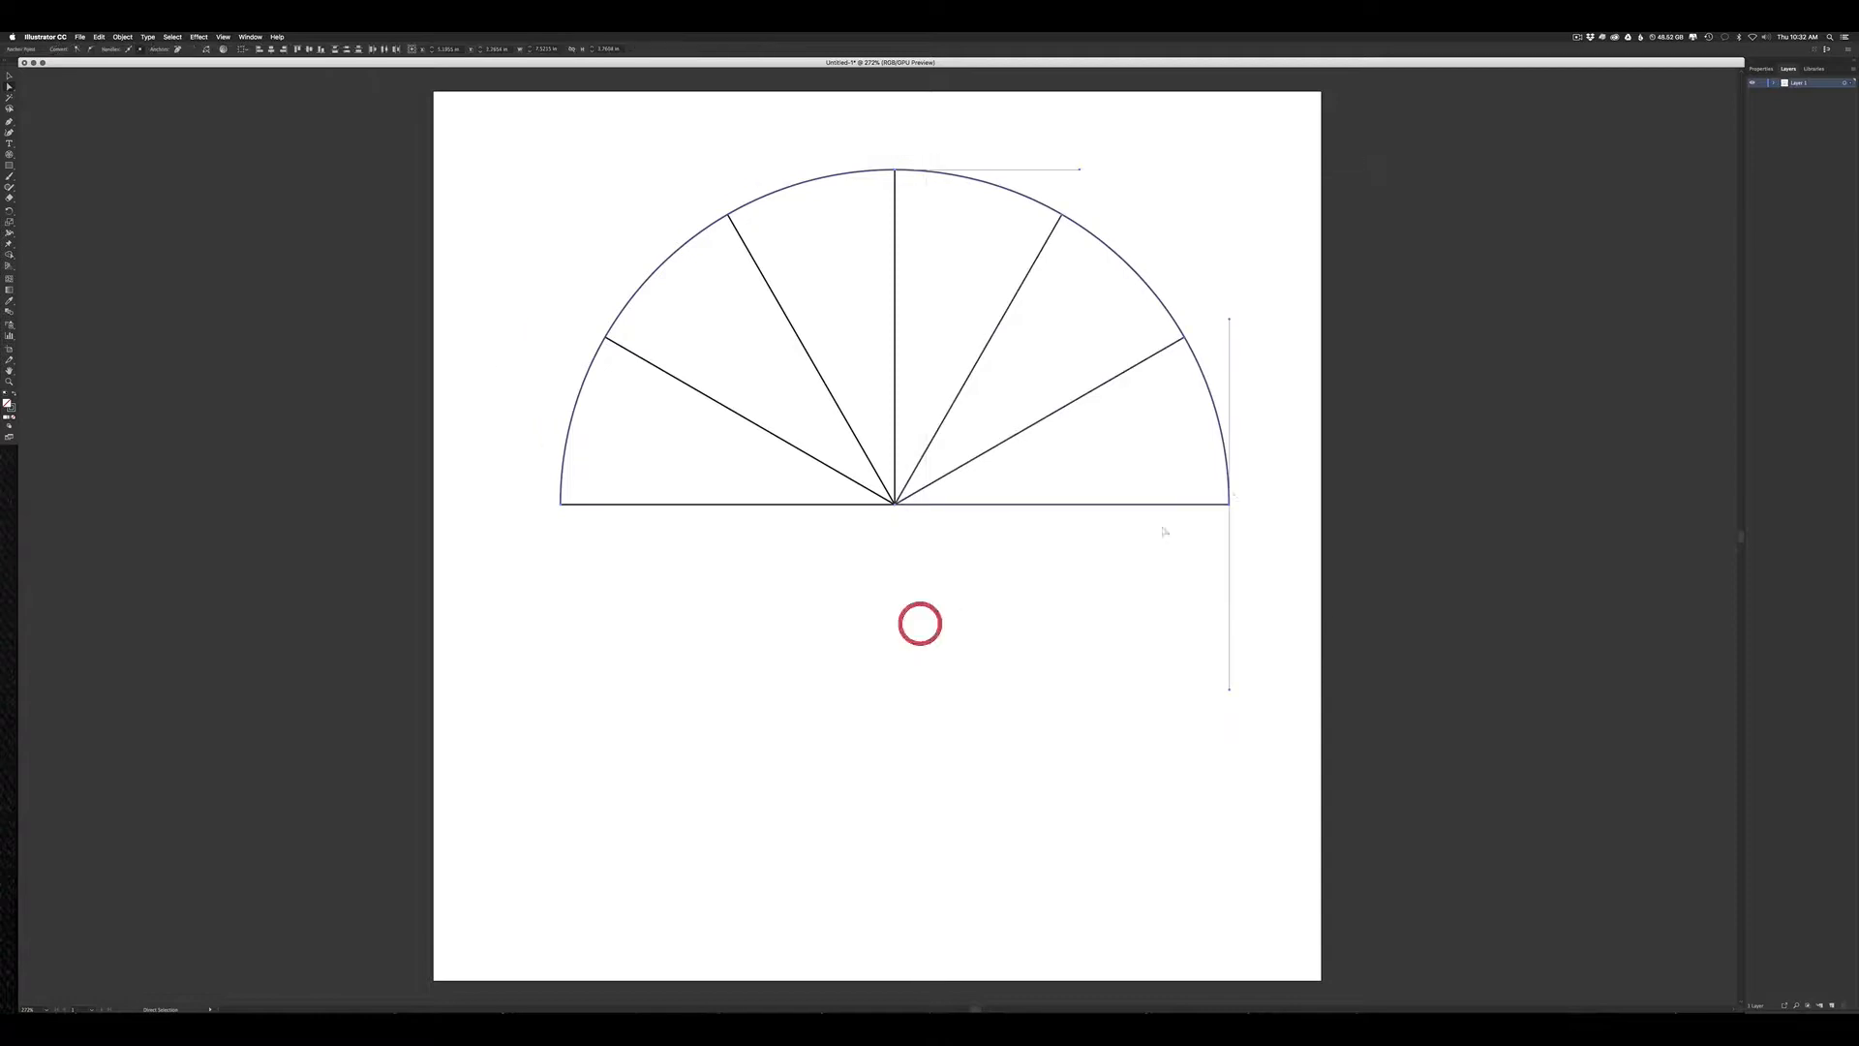
key("BackSpace")
left_click(712, 509)
left_click(710, 367)
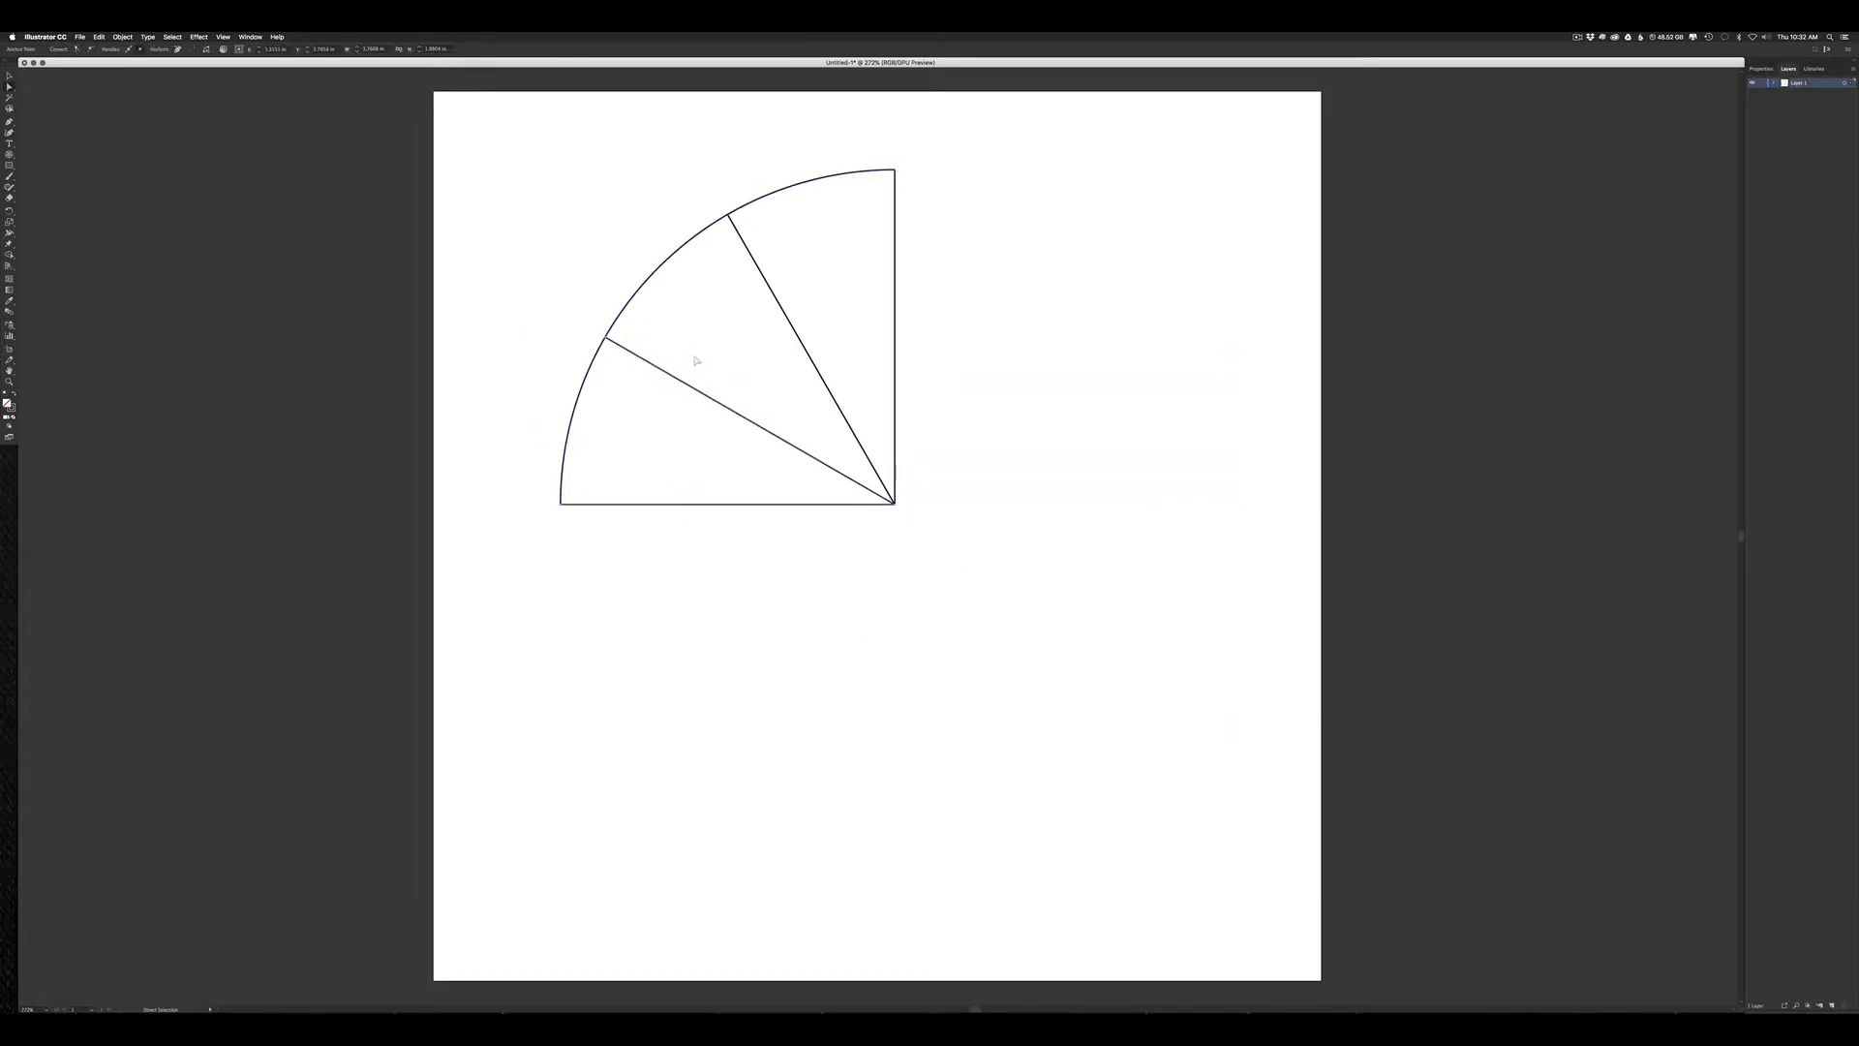
key("BackSpace")
left_click_drag(713, 281, 407, 581)
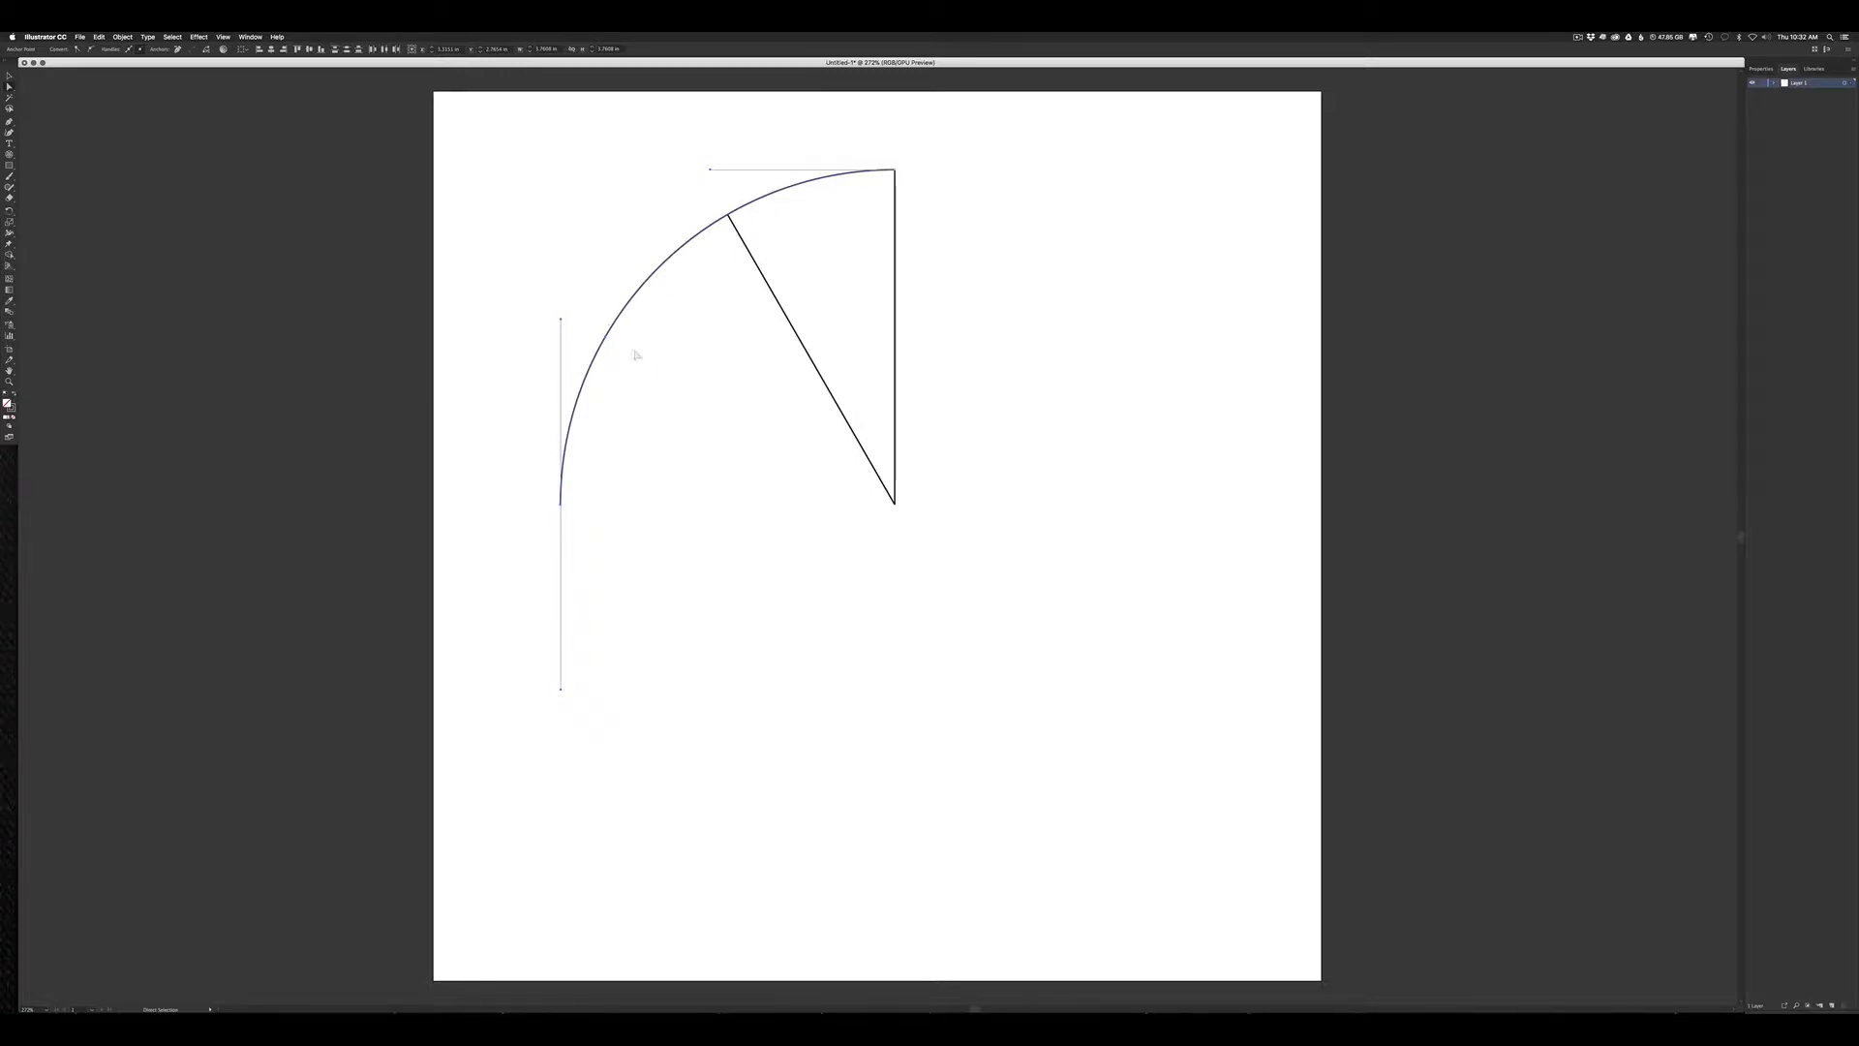
key("BackSpace")
key("super+z")
left_click_drag(939, 499, 860, 534)
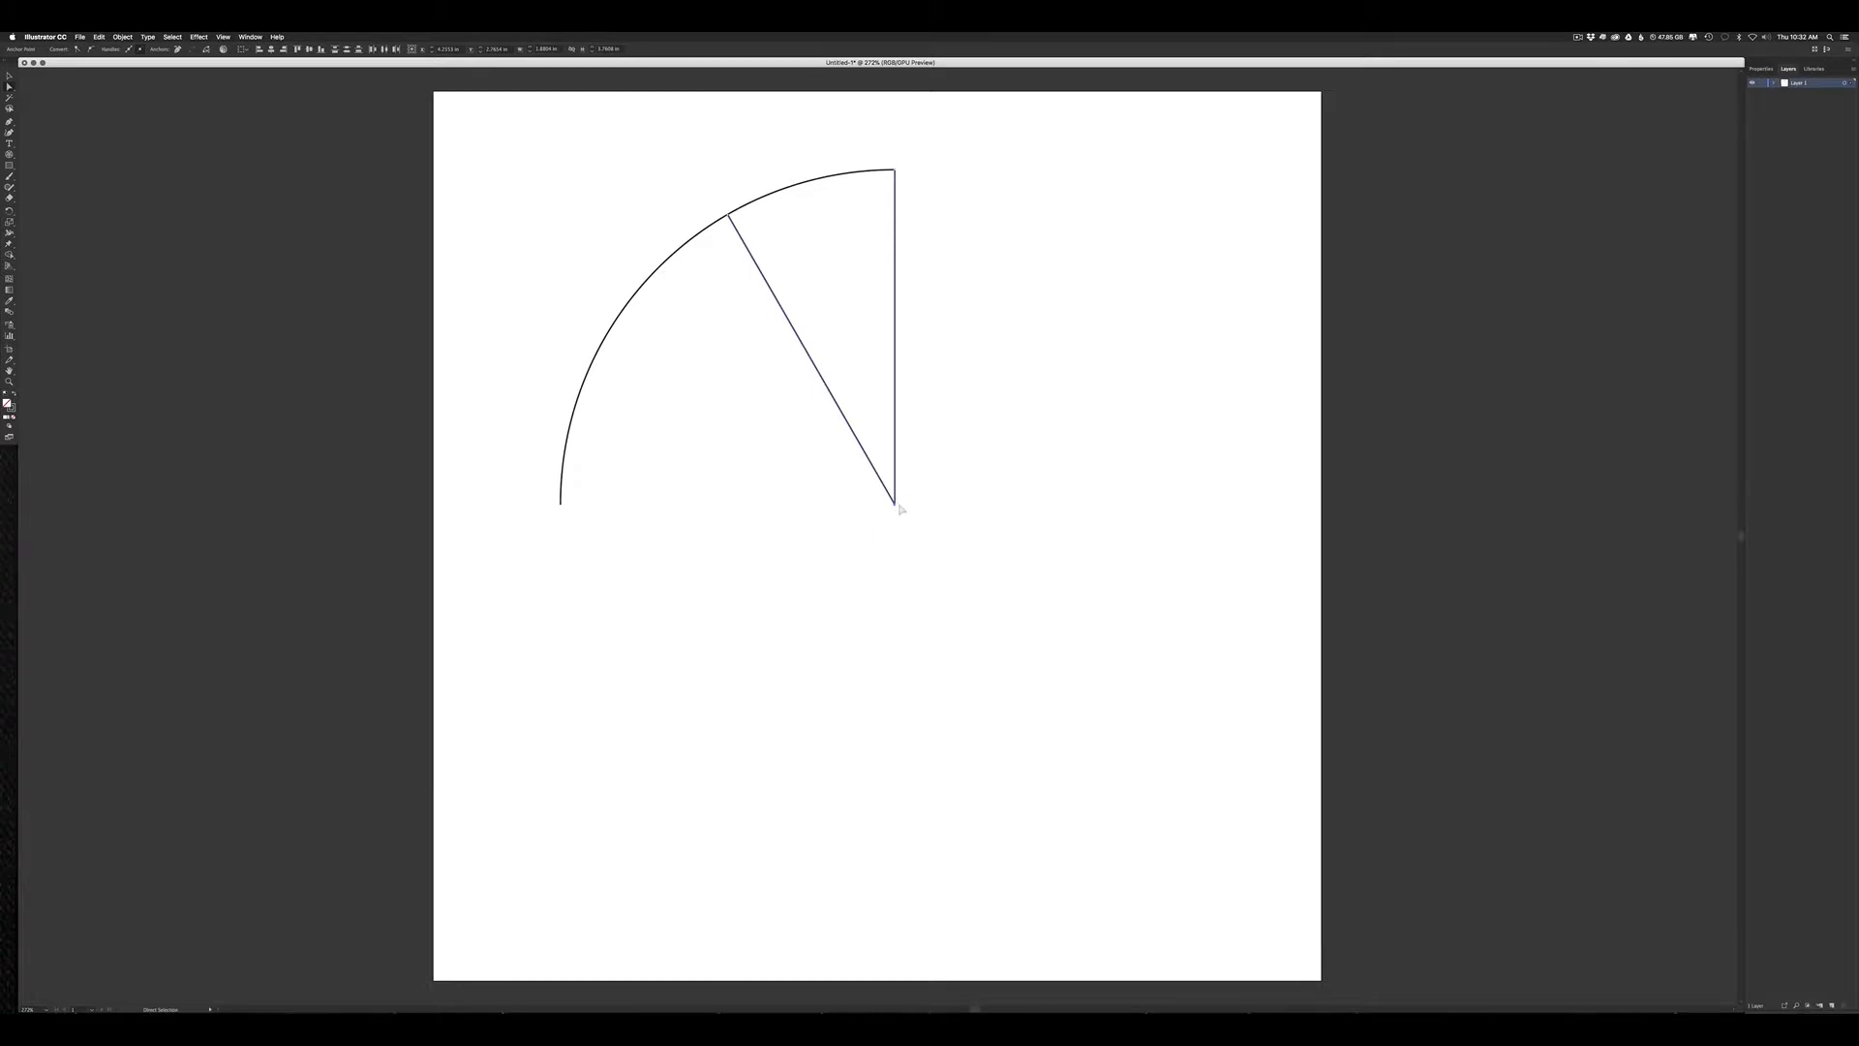
left_click(871, 548)
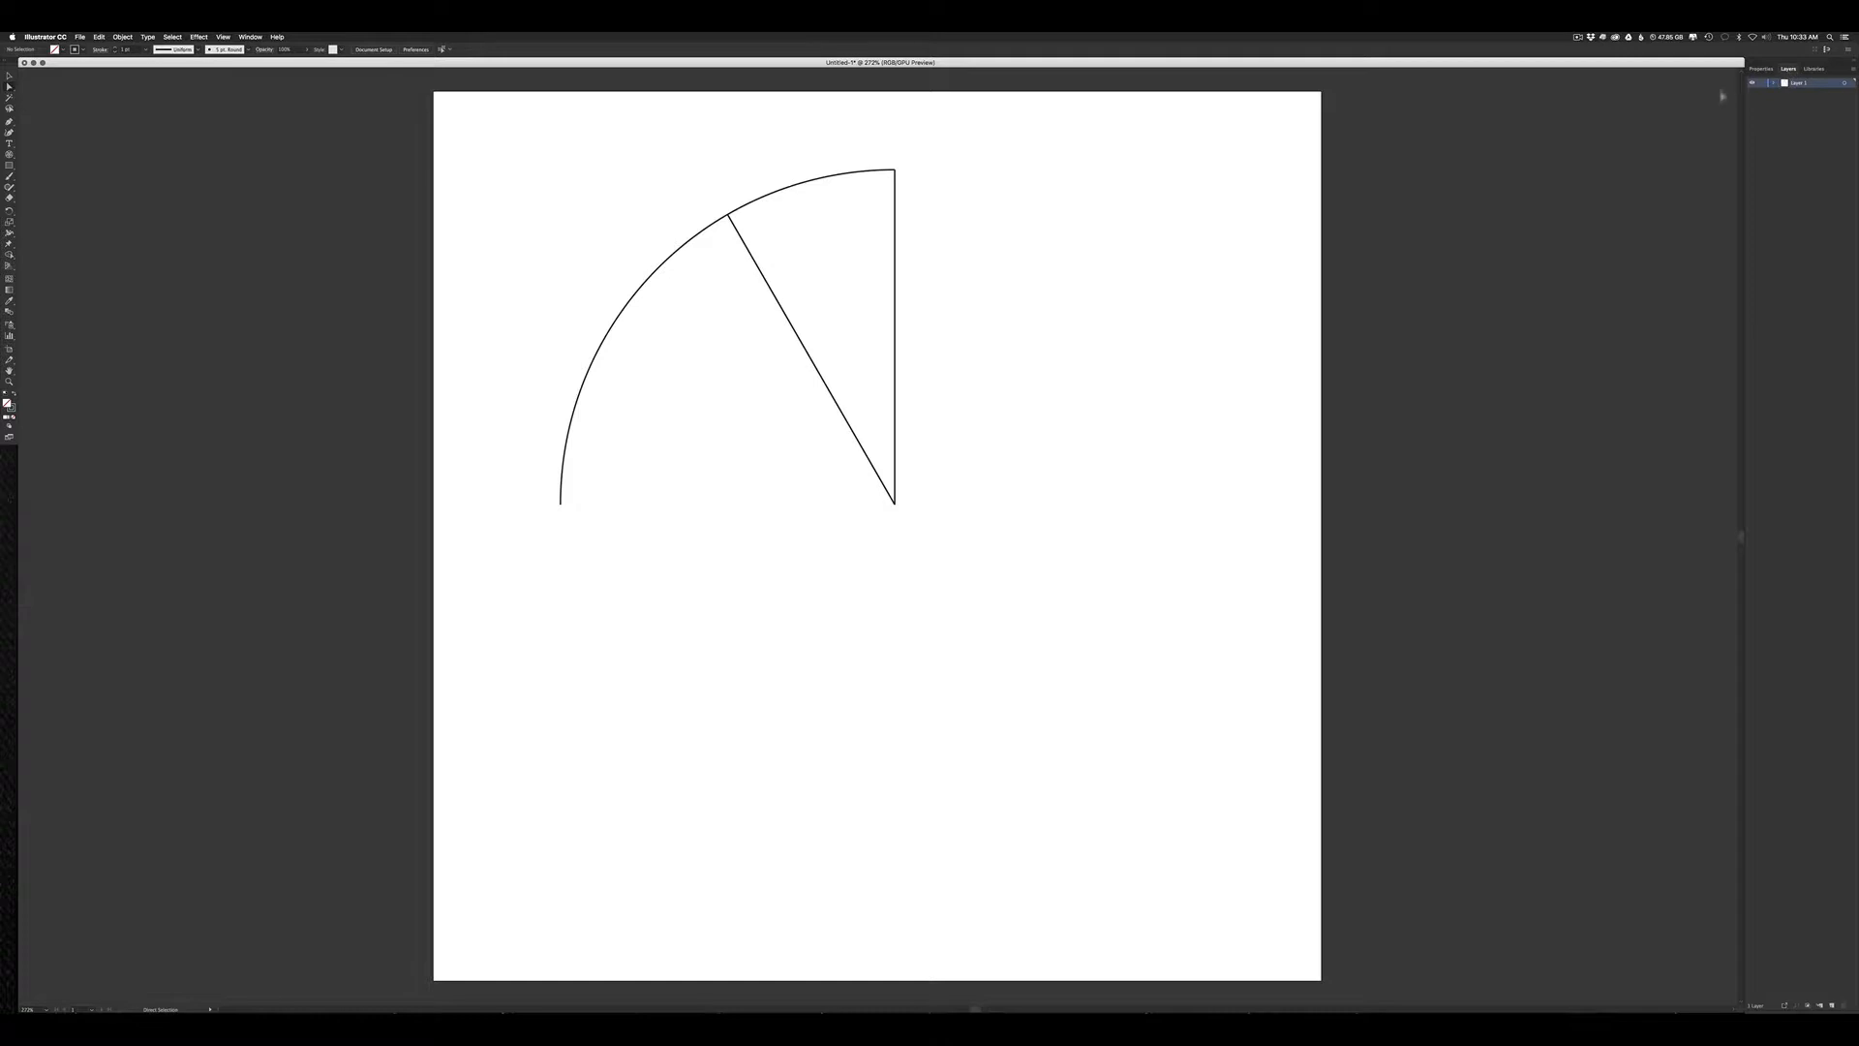
Step: Expand Layer 1 and its nested groups, and toggle the main group's visibility to examine which artwork it holds
left_click(1773, 82)
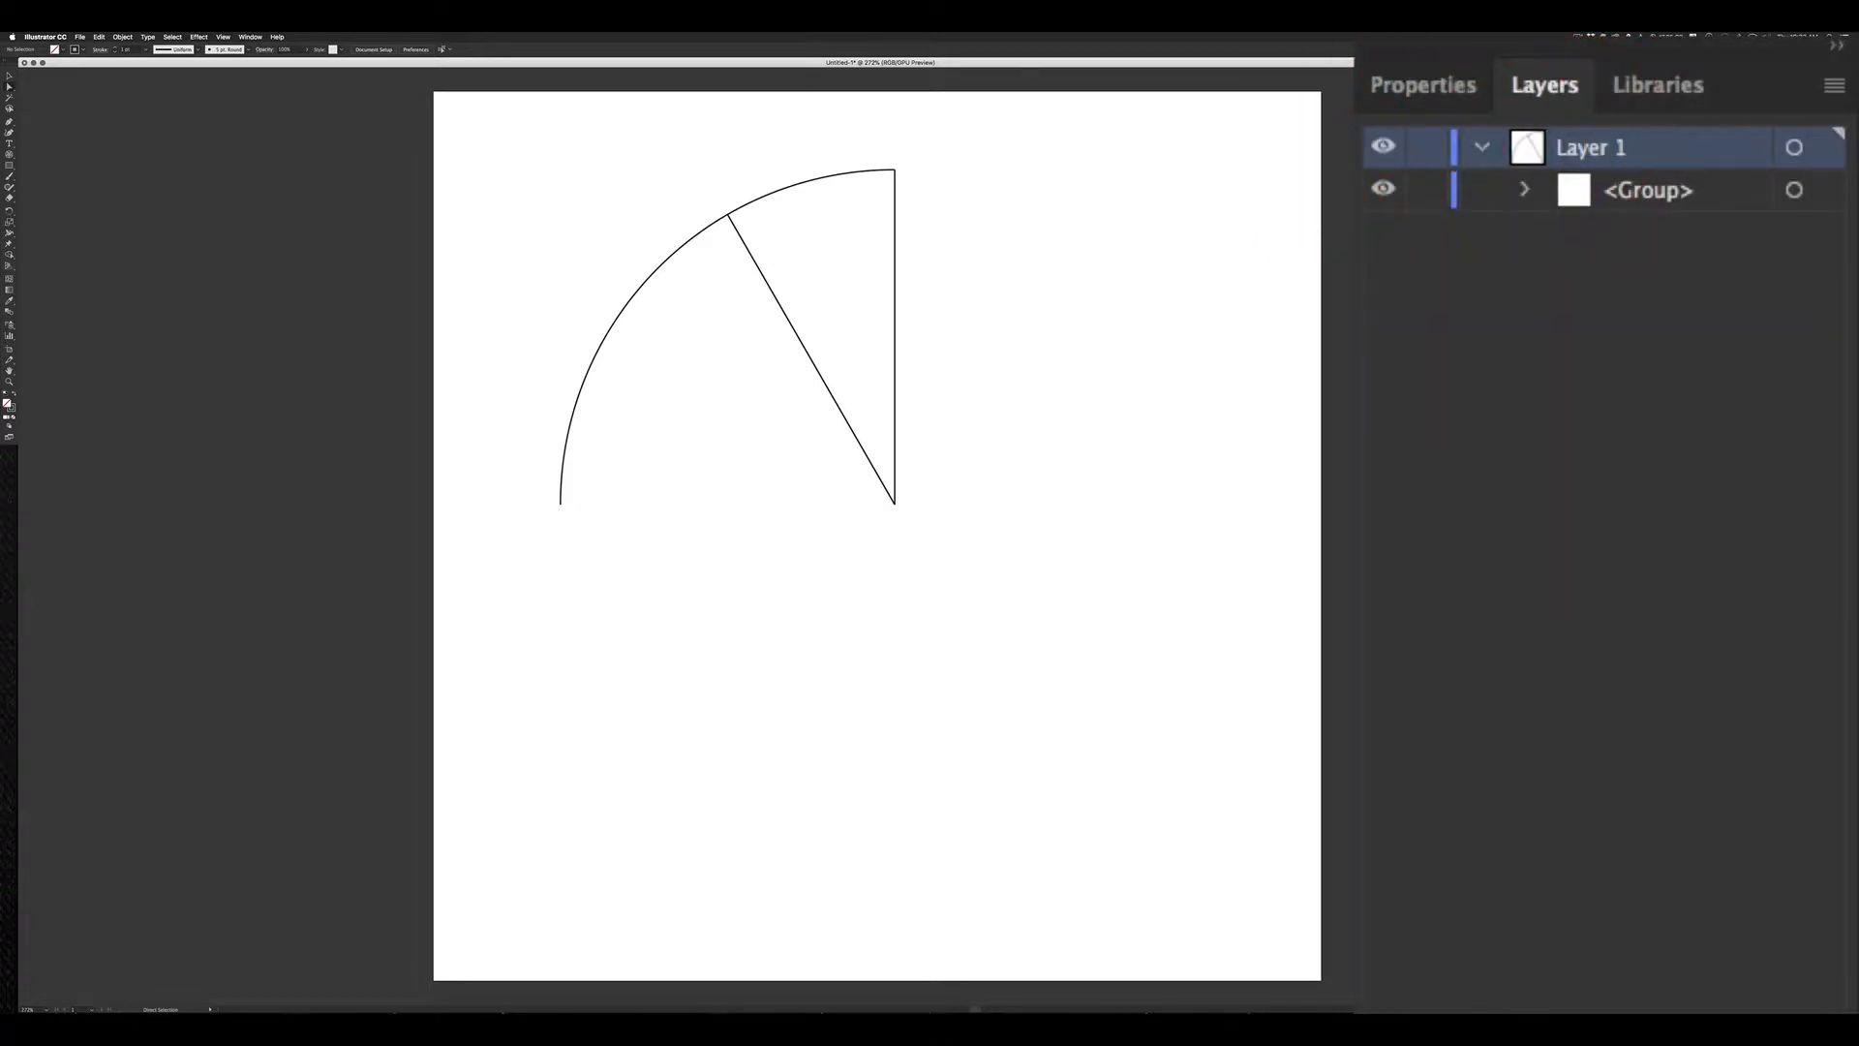
left_click(1518, 199)
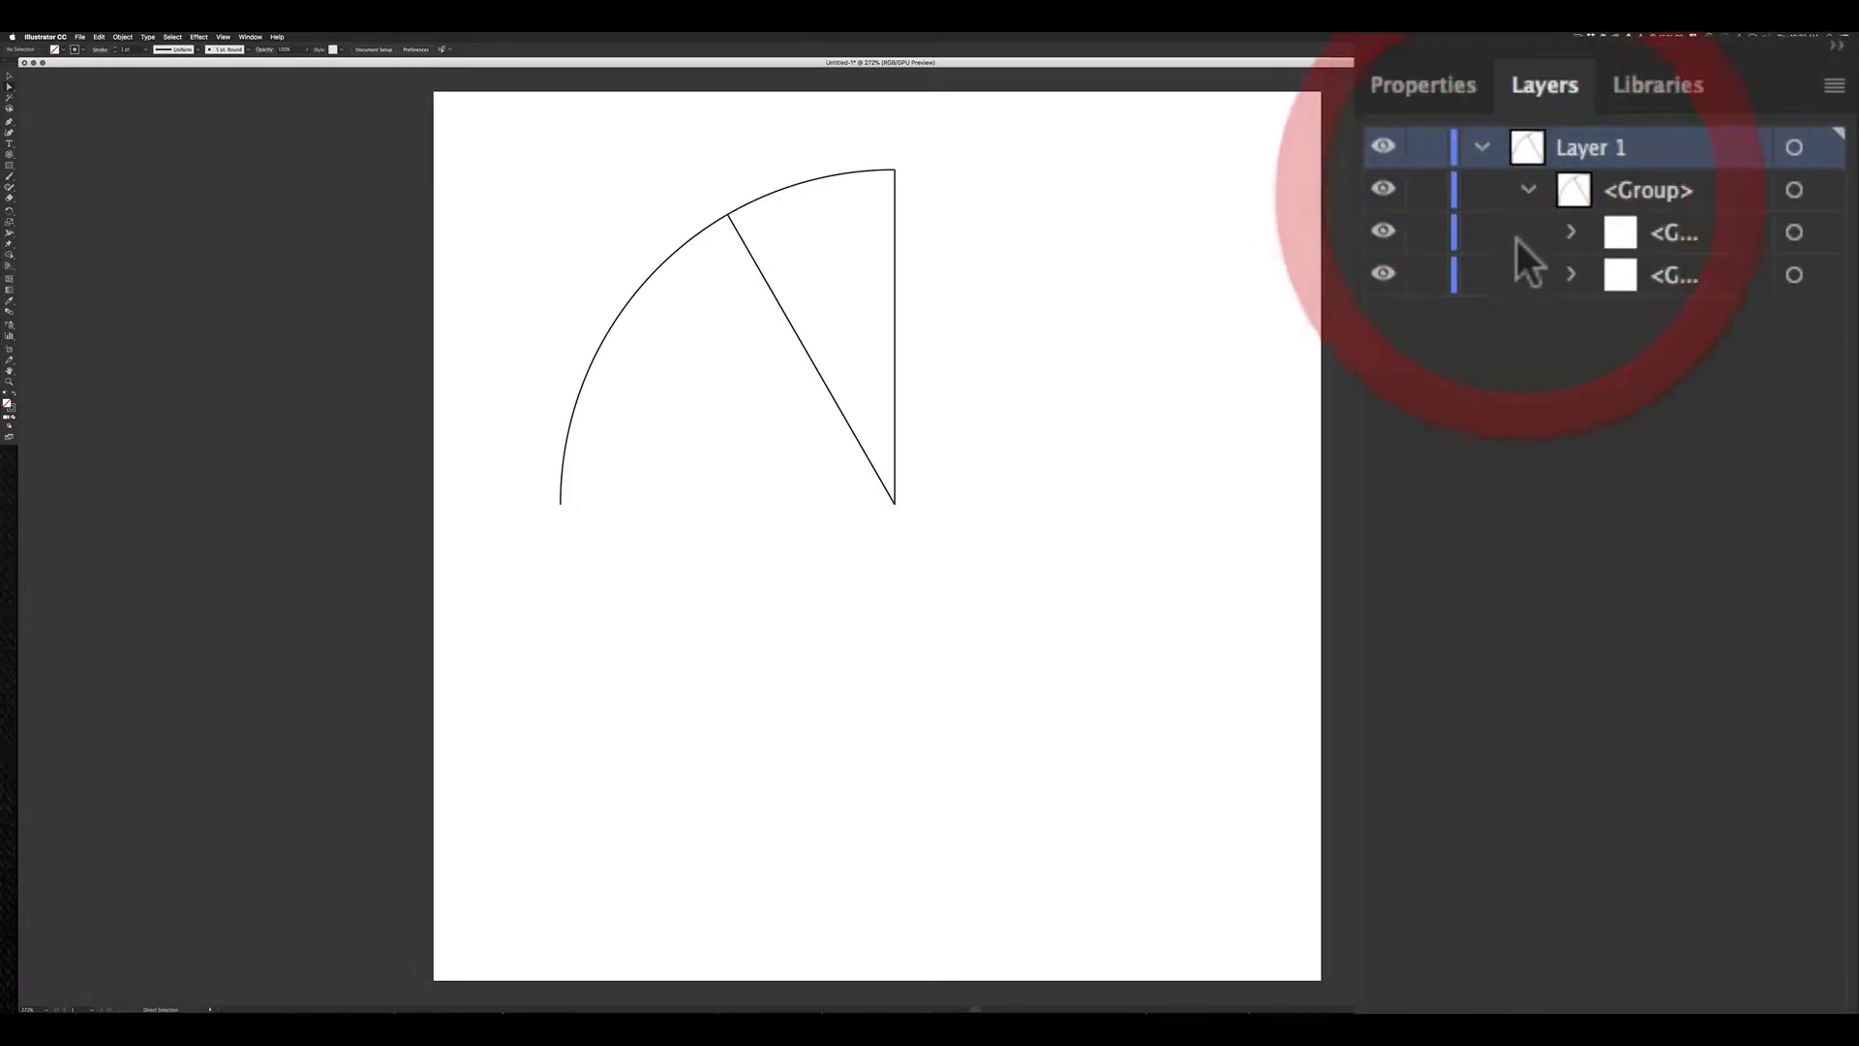
left_click(1564, 275)
left_click(1569, 232)
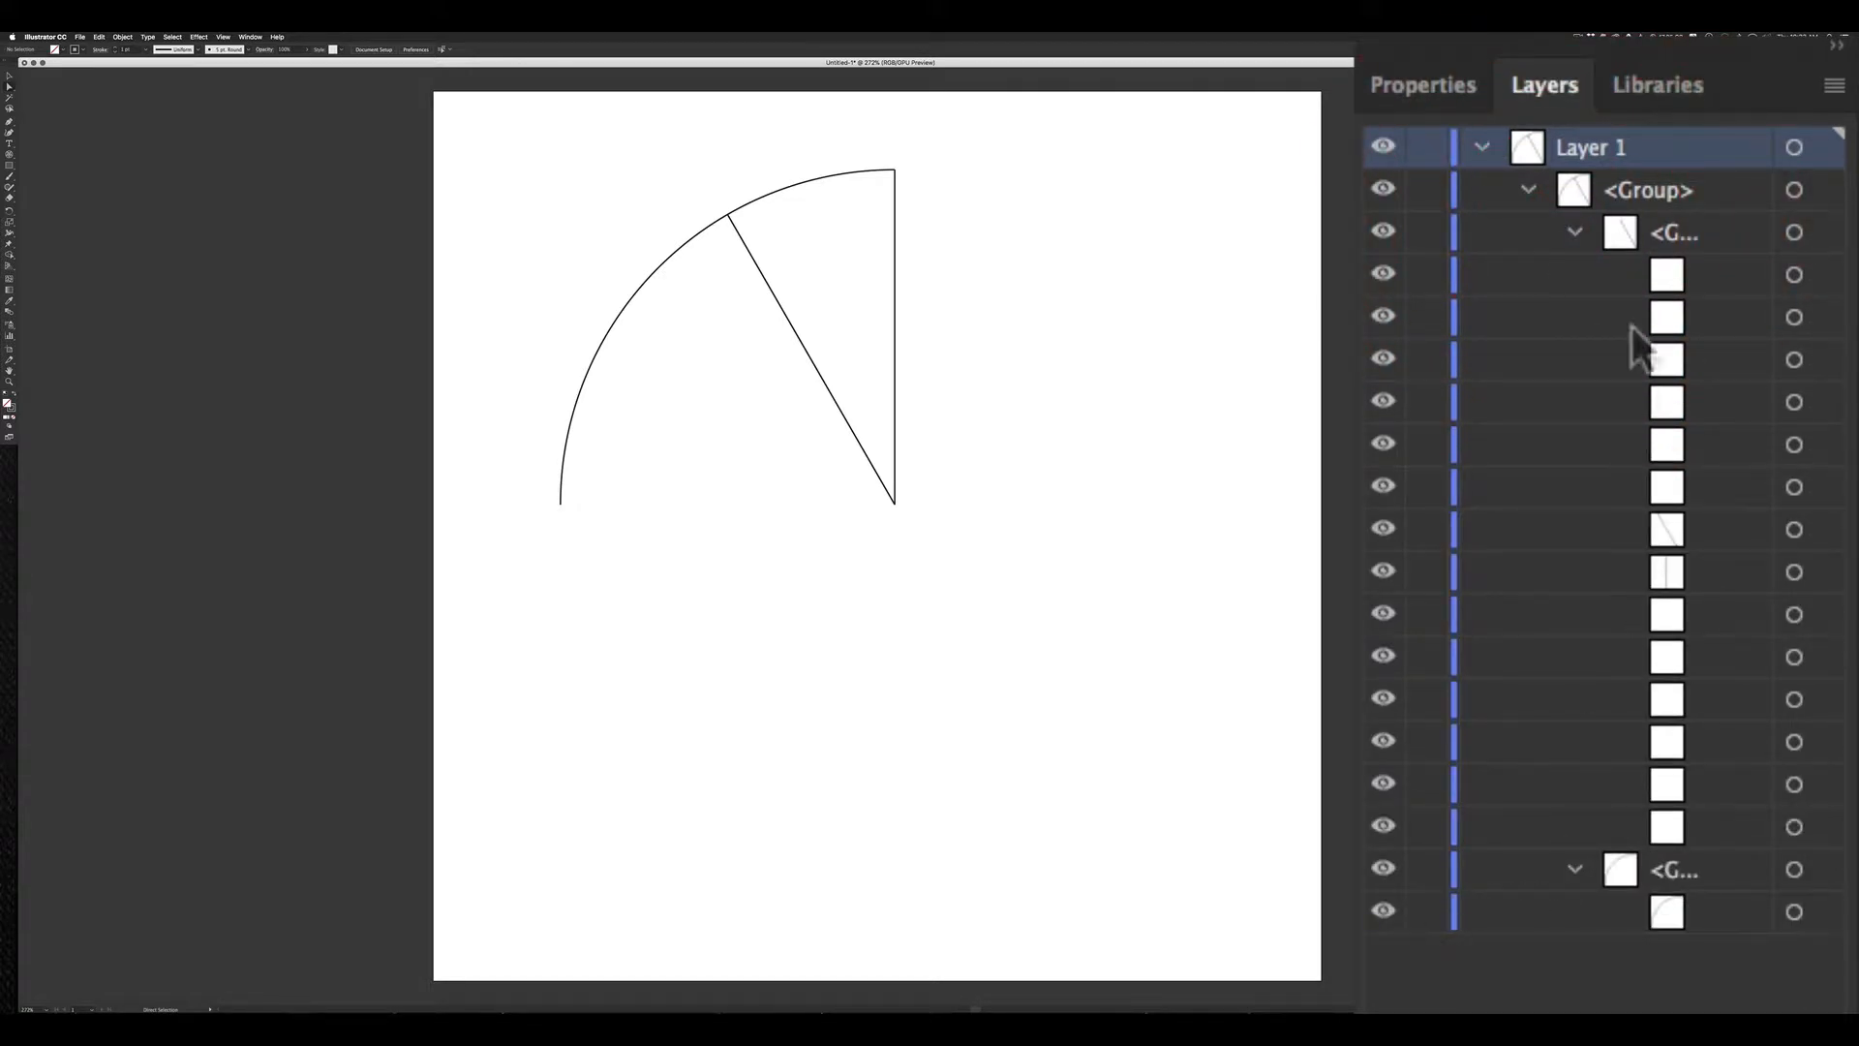
left_click(1384, 190)
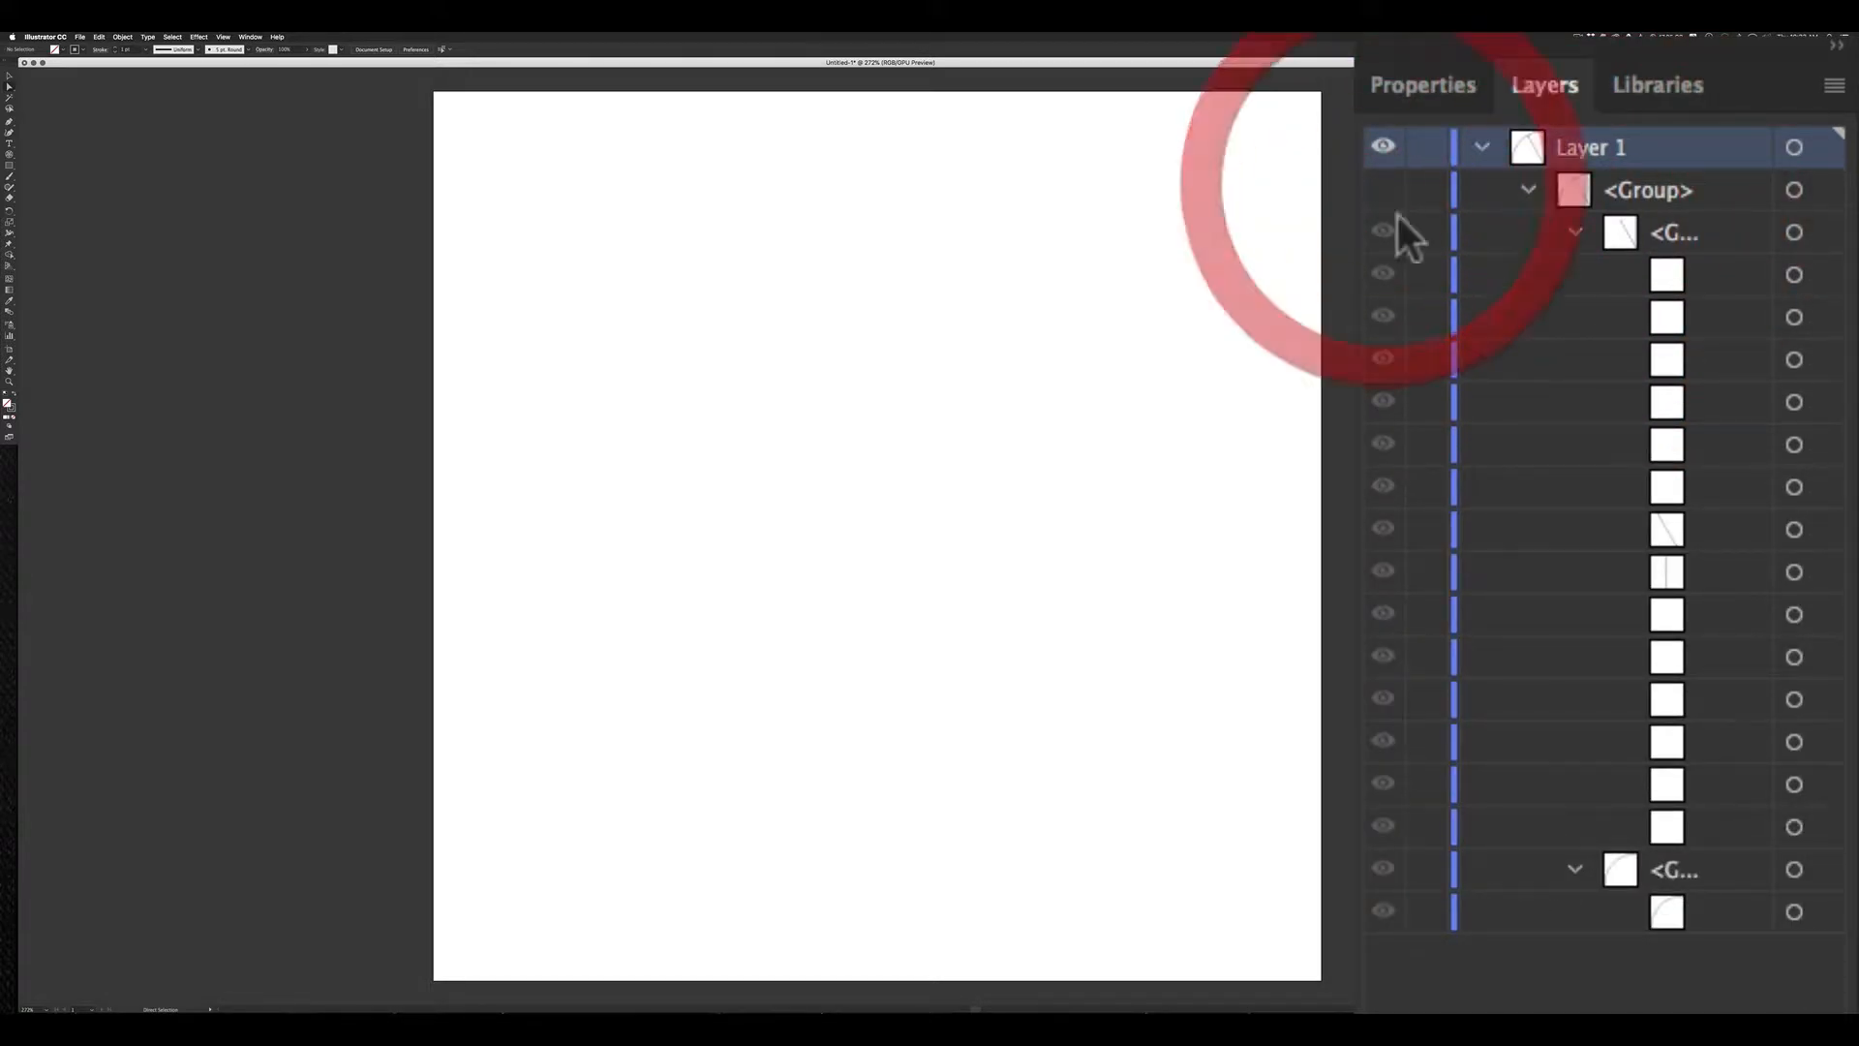
left_click(1383, 190)
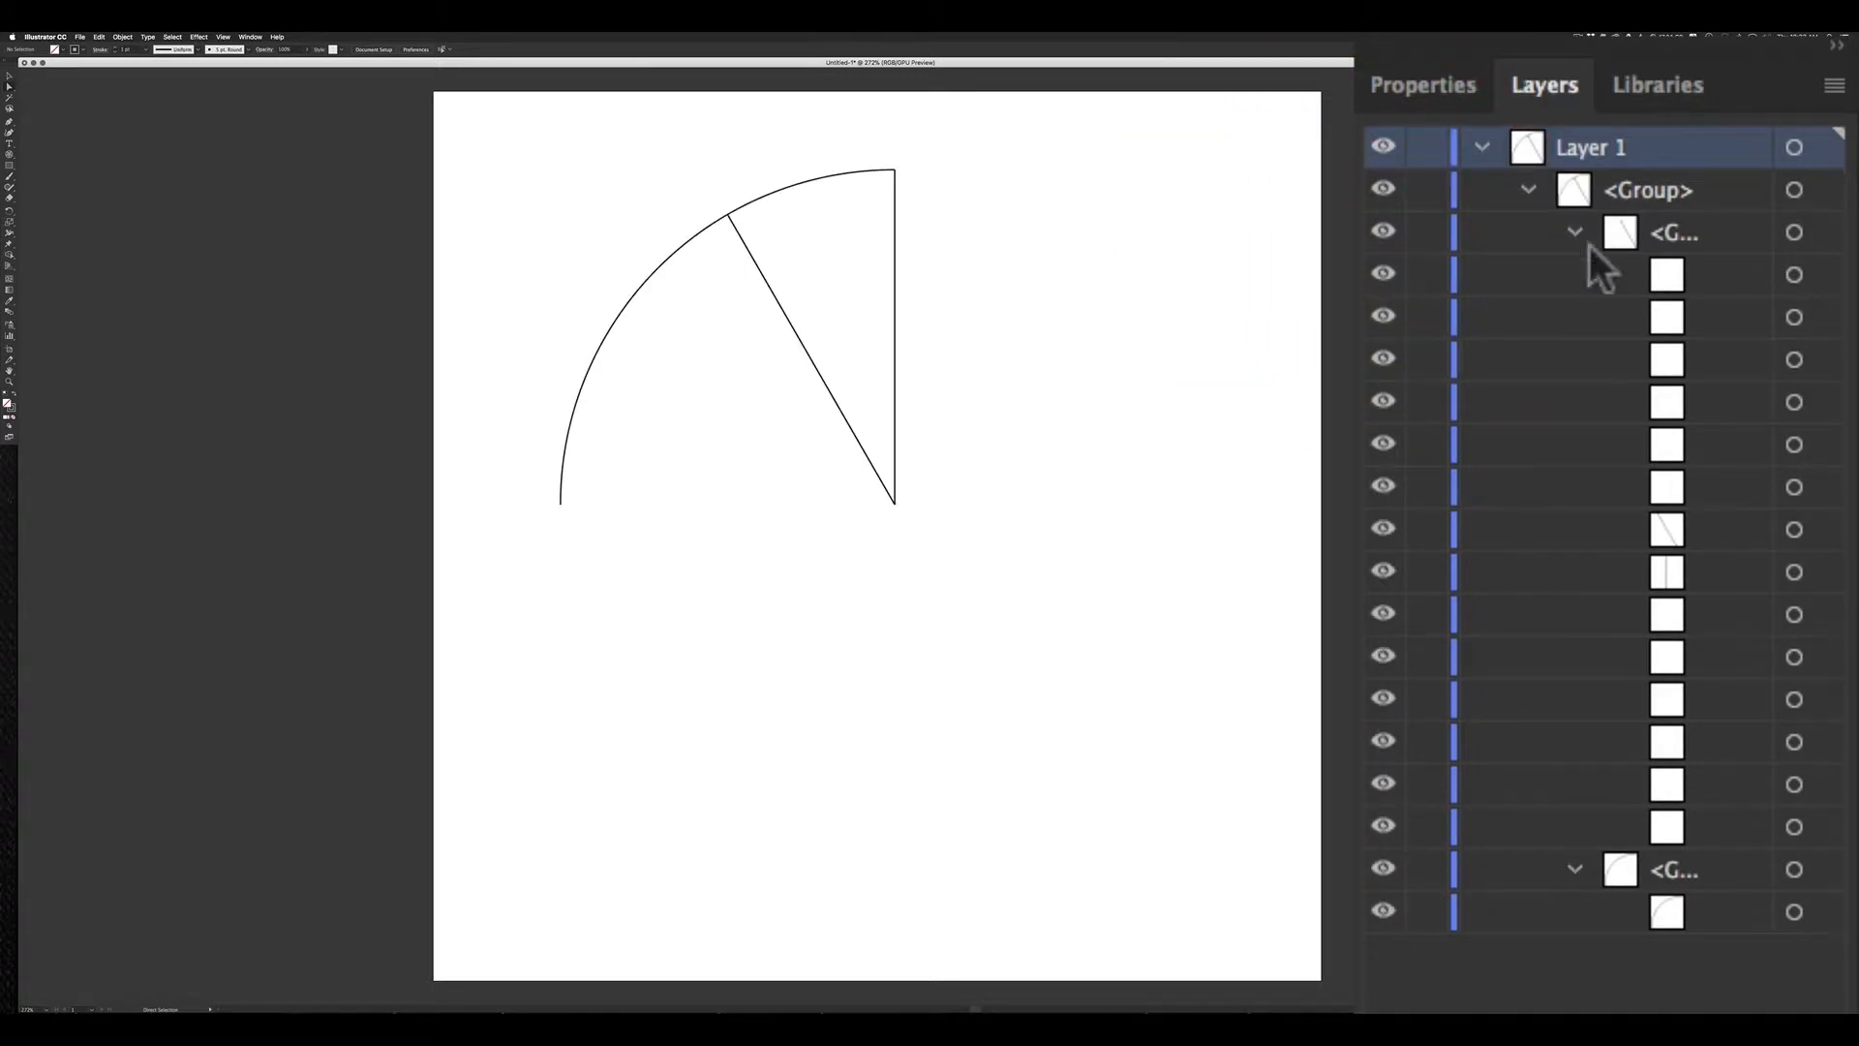
Step: Hide the subgroup of divider lines, and move the arc path out of its group to the top of Layer 1 and hide it
left_click(1383, 232)
left_click(1382, 911)
left_click(1383, 911)
left_click_drag(1666, 915, 1653, 174)
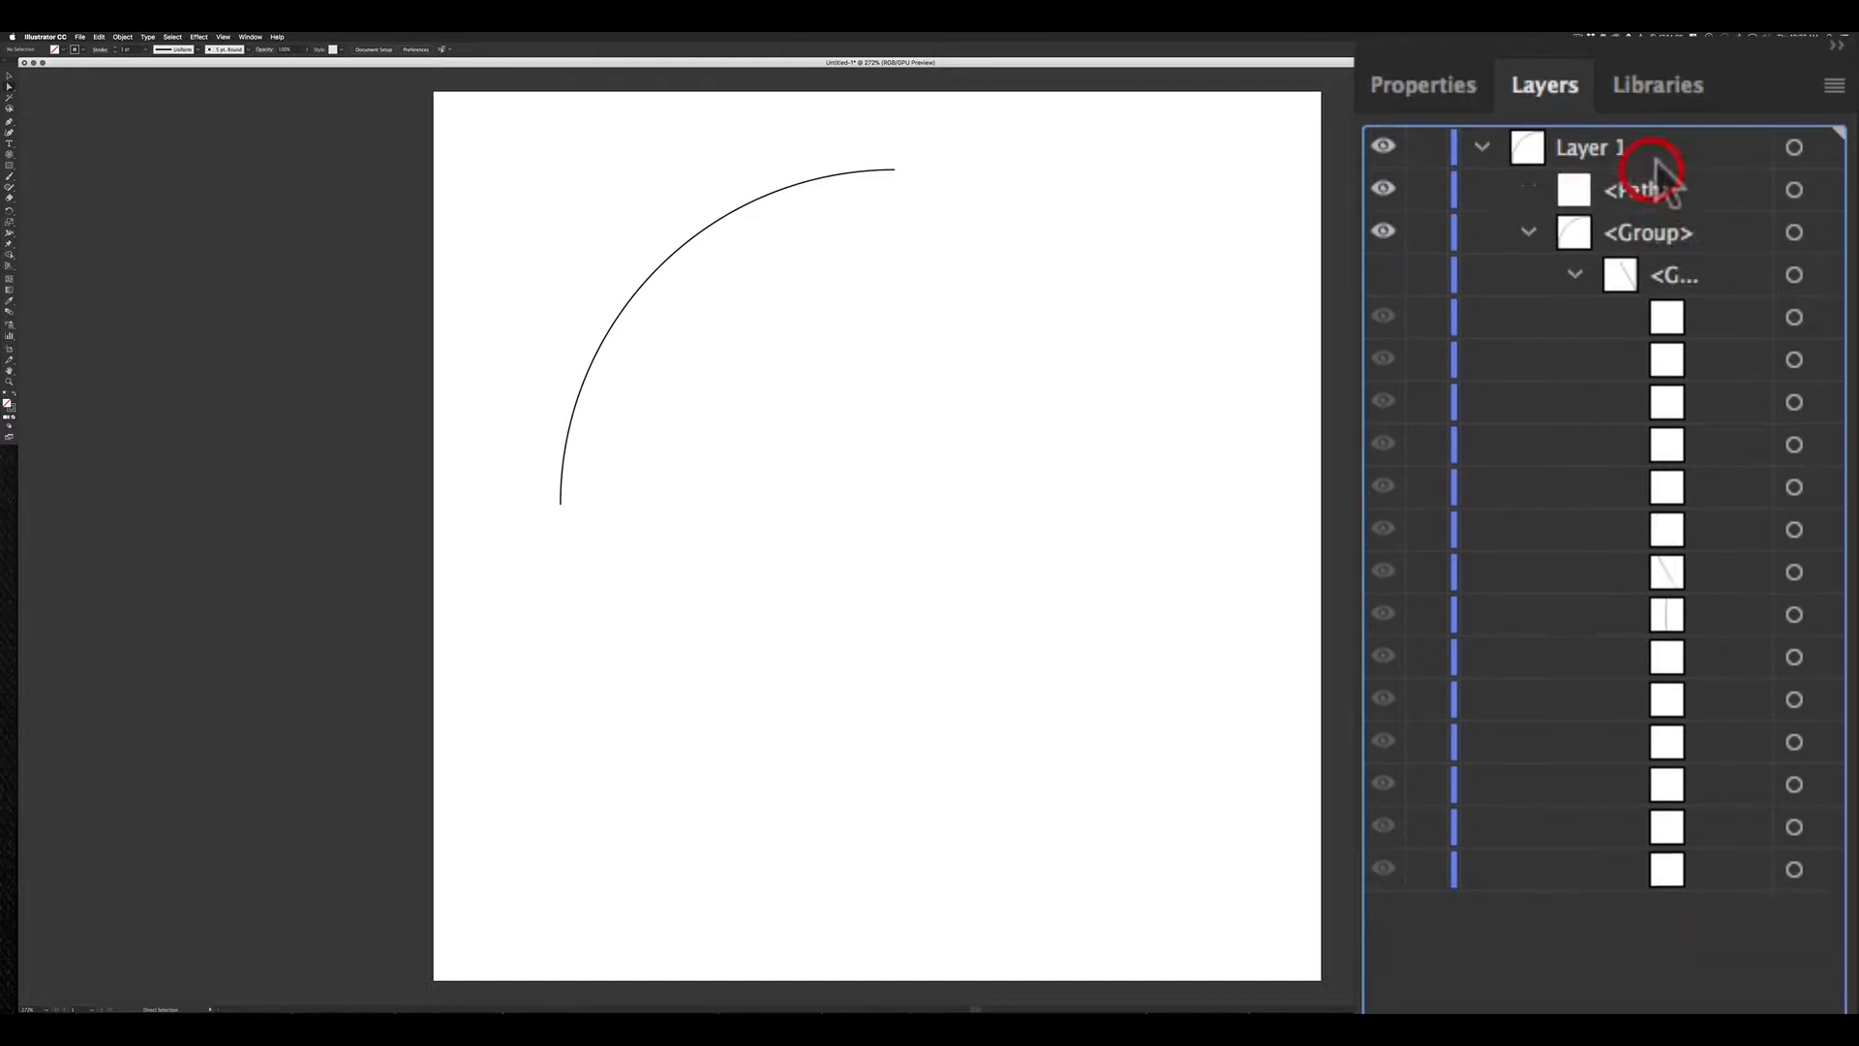
left_click(1383, 190)
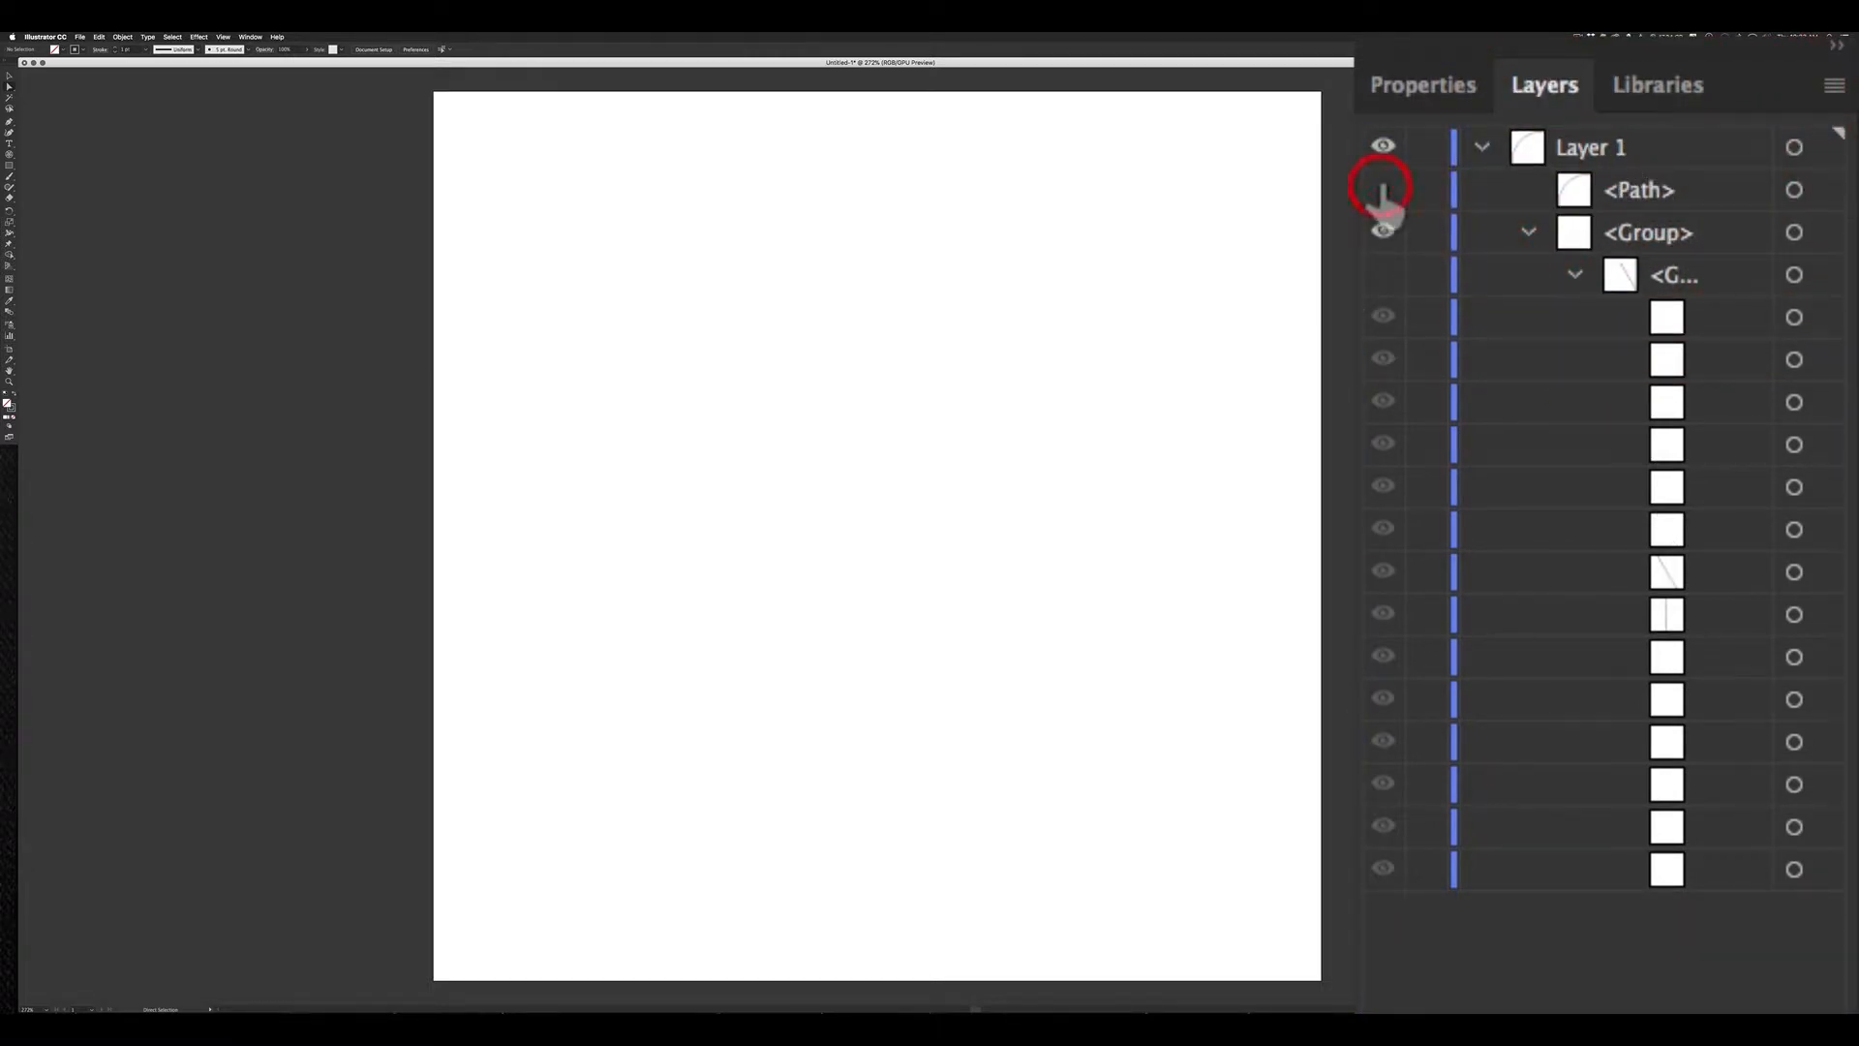
Step: Show the divider subgroup again and hide its empty paths, leaving only the vertical and diagonal divider lines visible
left_click(1382, 275)
left_click_drag(1382, 332, 1392, 539)
left_click(1383, 574)
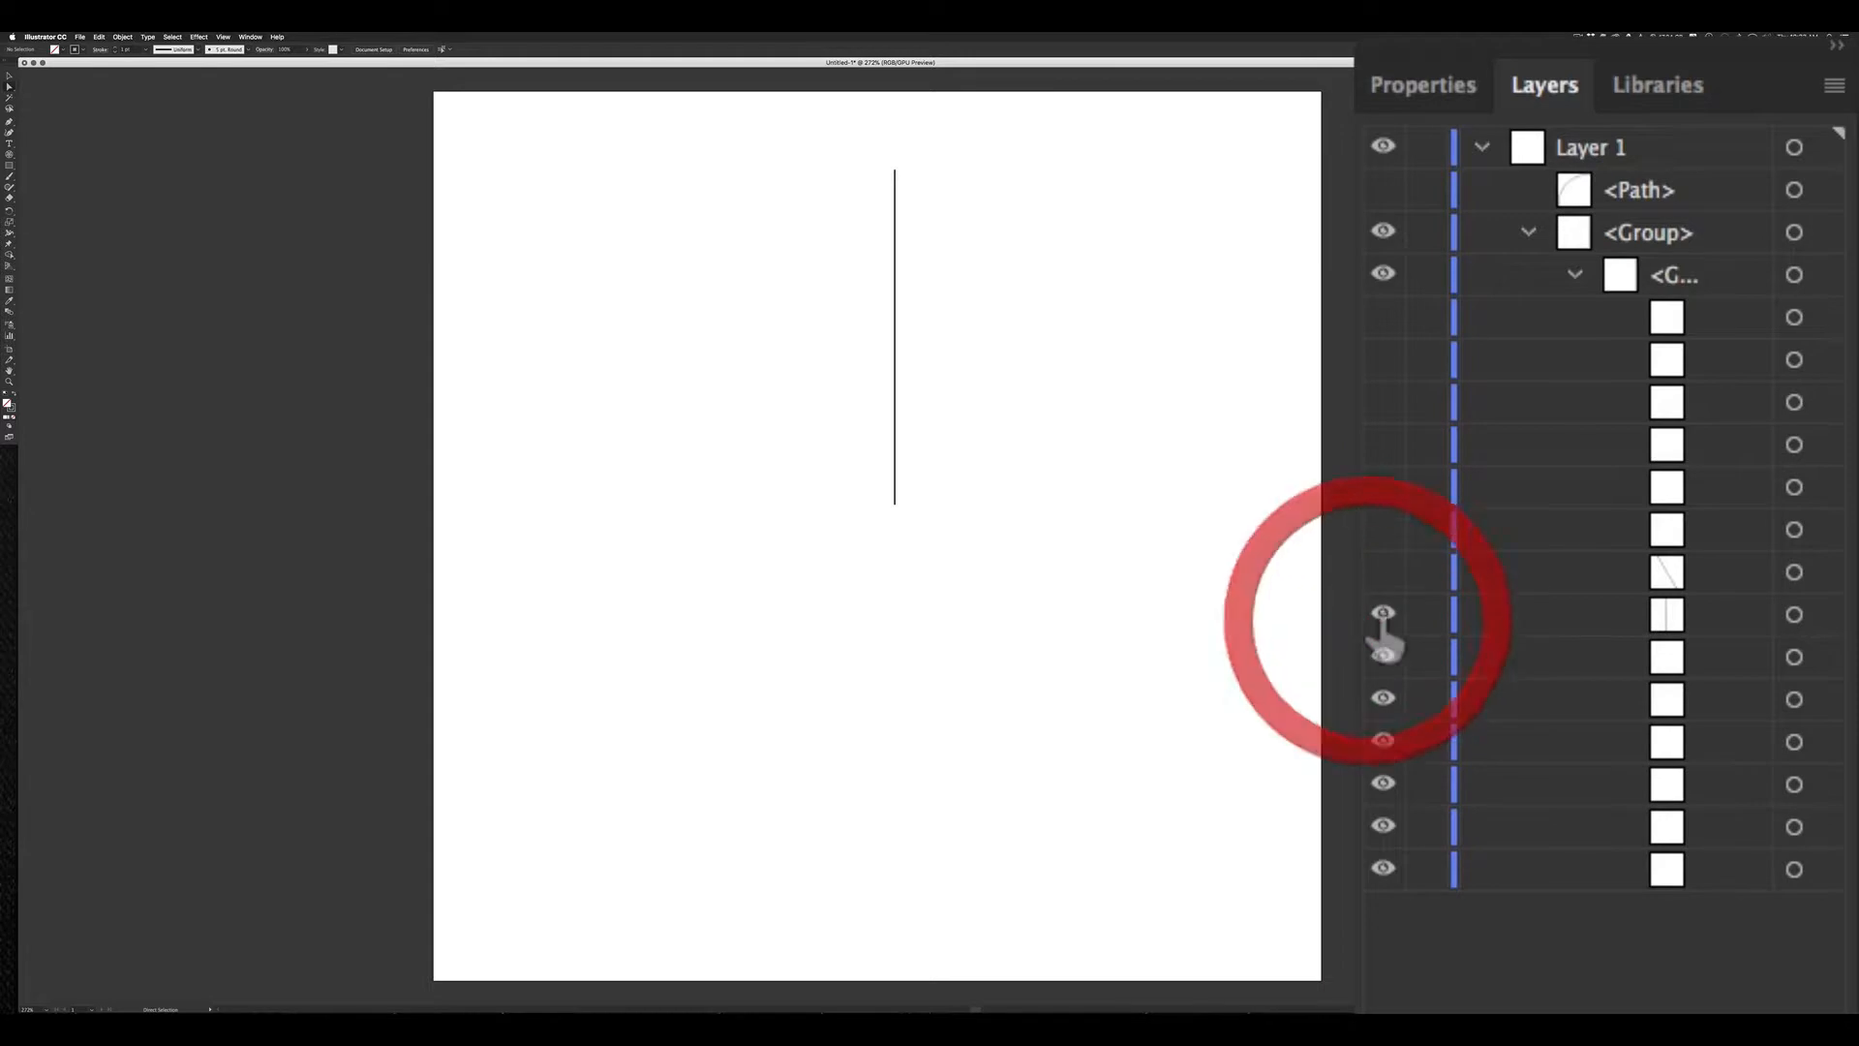
left_click(1383, 572)
left_click_drag(1384, 666, 1382, 869)
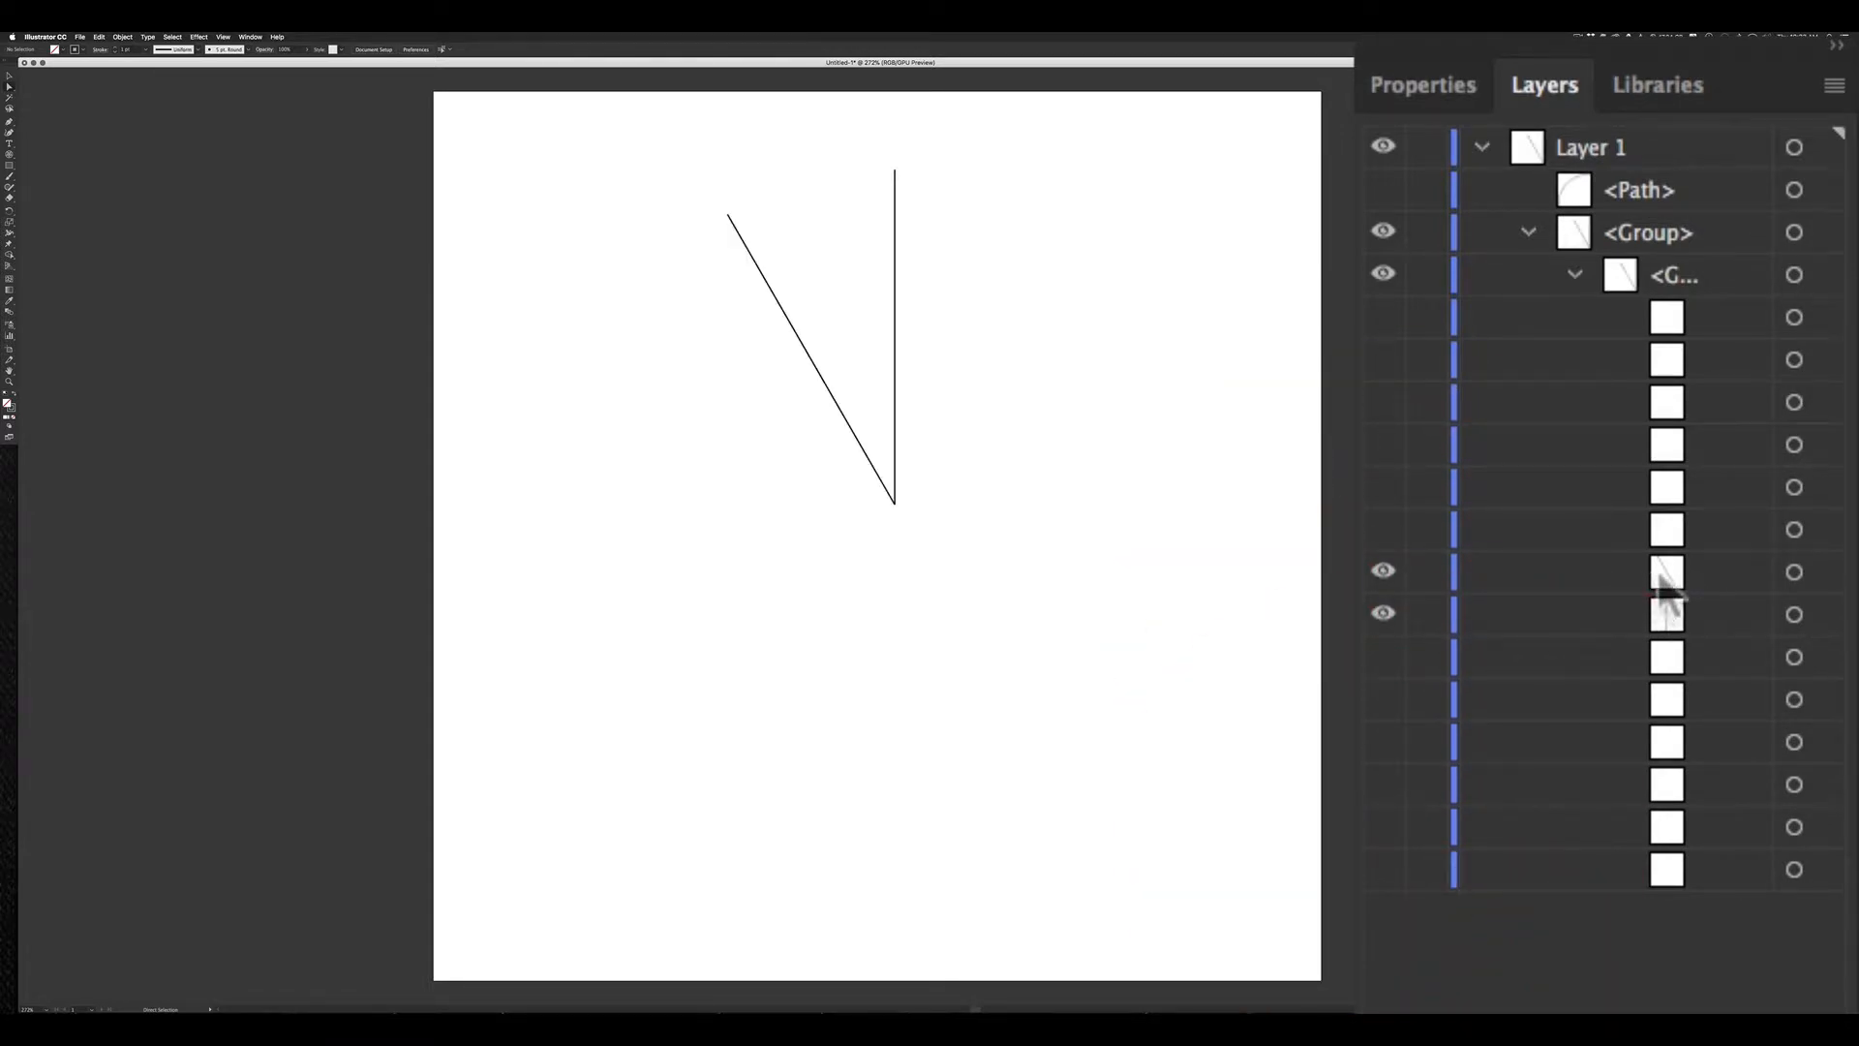
Step: Move the two divider line paths out of the nested groups into Layer 1, directly below the arc path
left_click(1661, 579)
left_click(1660, 621, "shift")
left_click_drag(1664, 589, 1657, 235)
Step: Collapse and delete the leftover group in Layer 1, and make the arc path visible again
left_click(1527, 318)
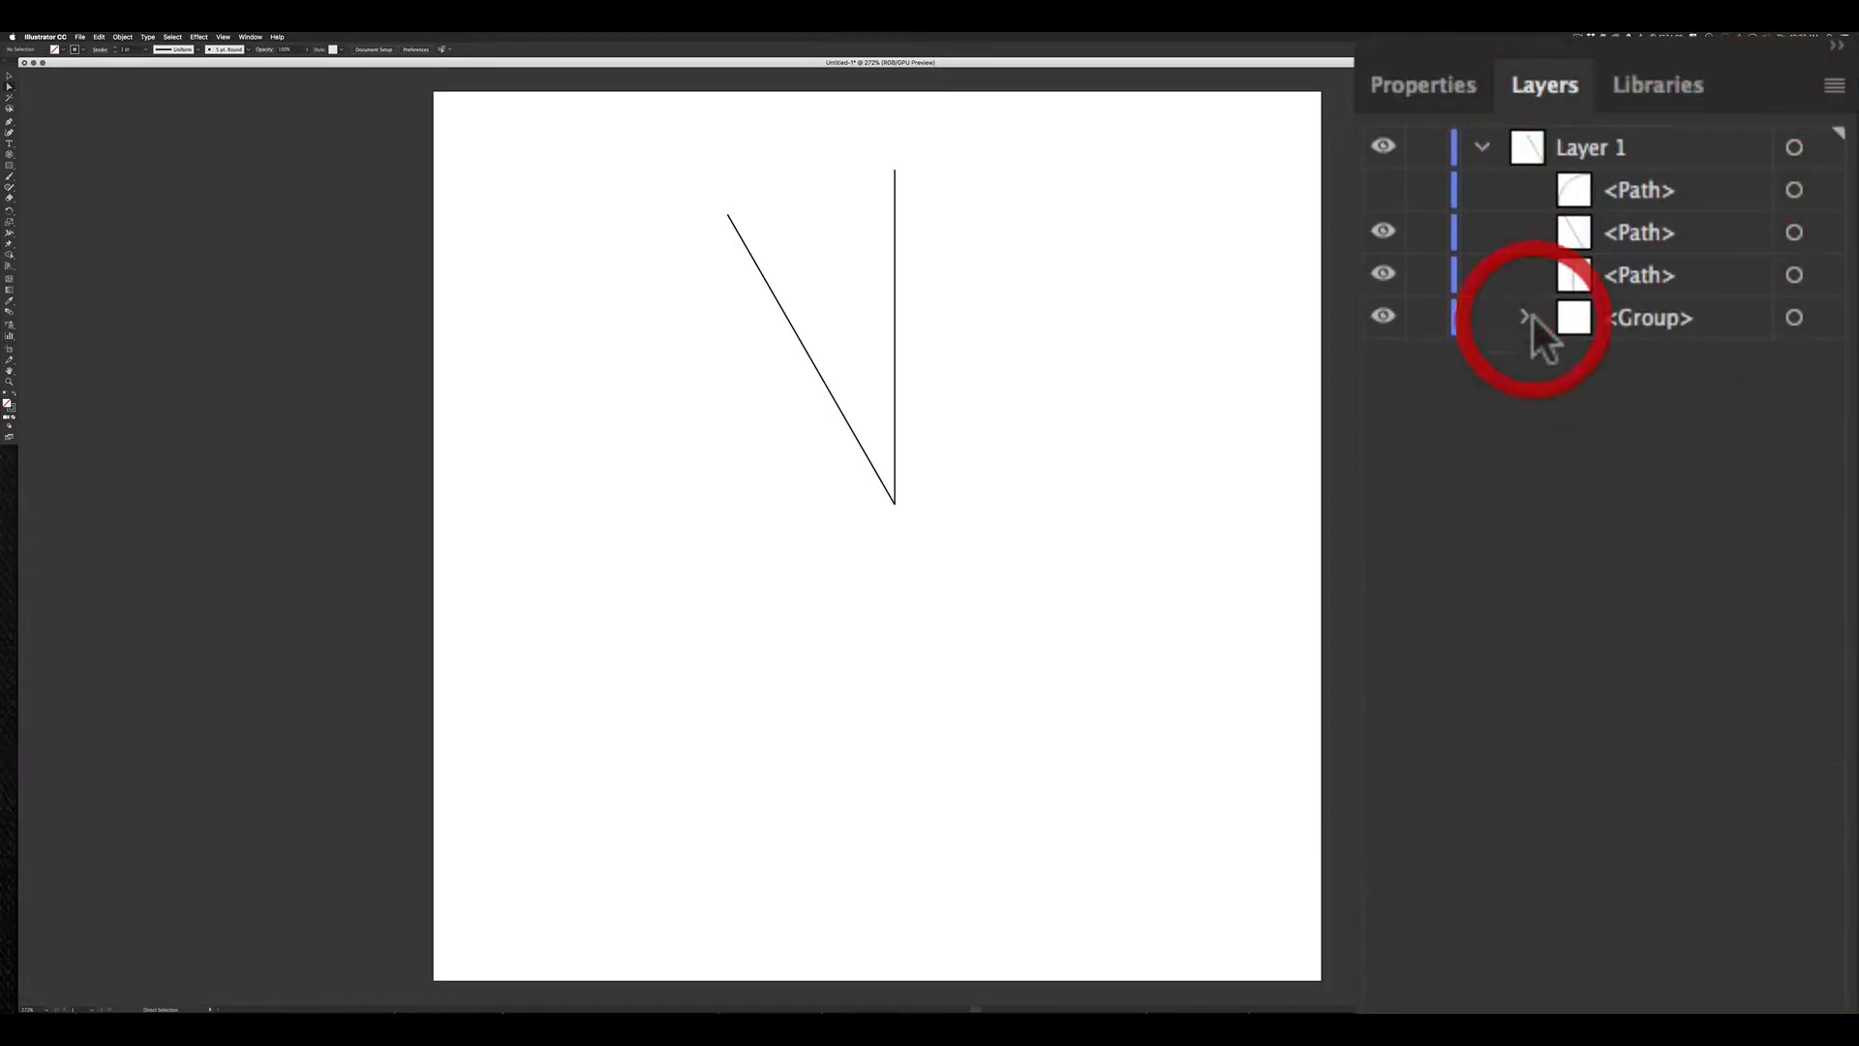
left_click(1612, 322)
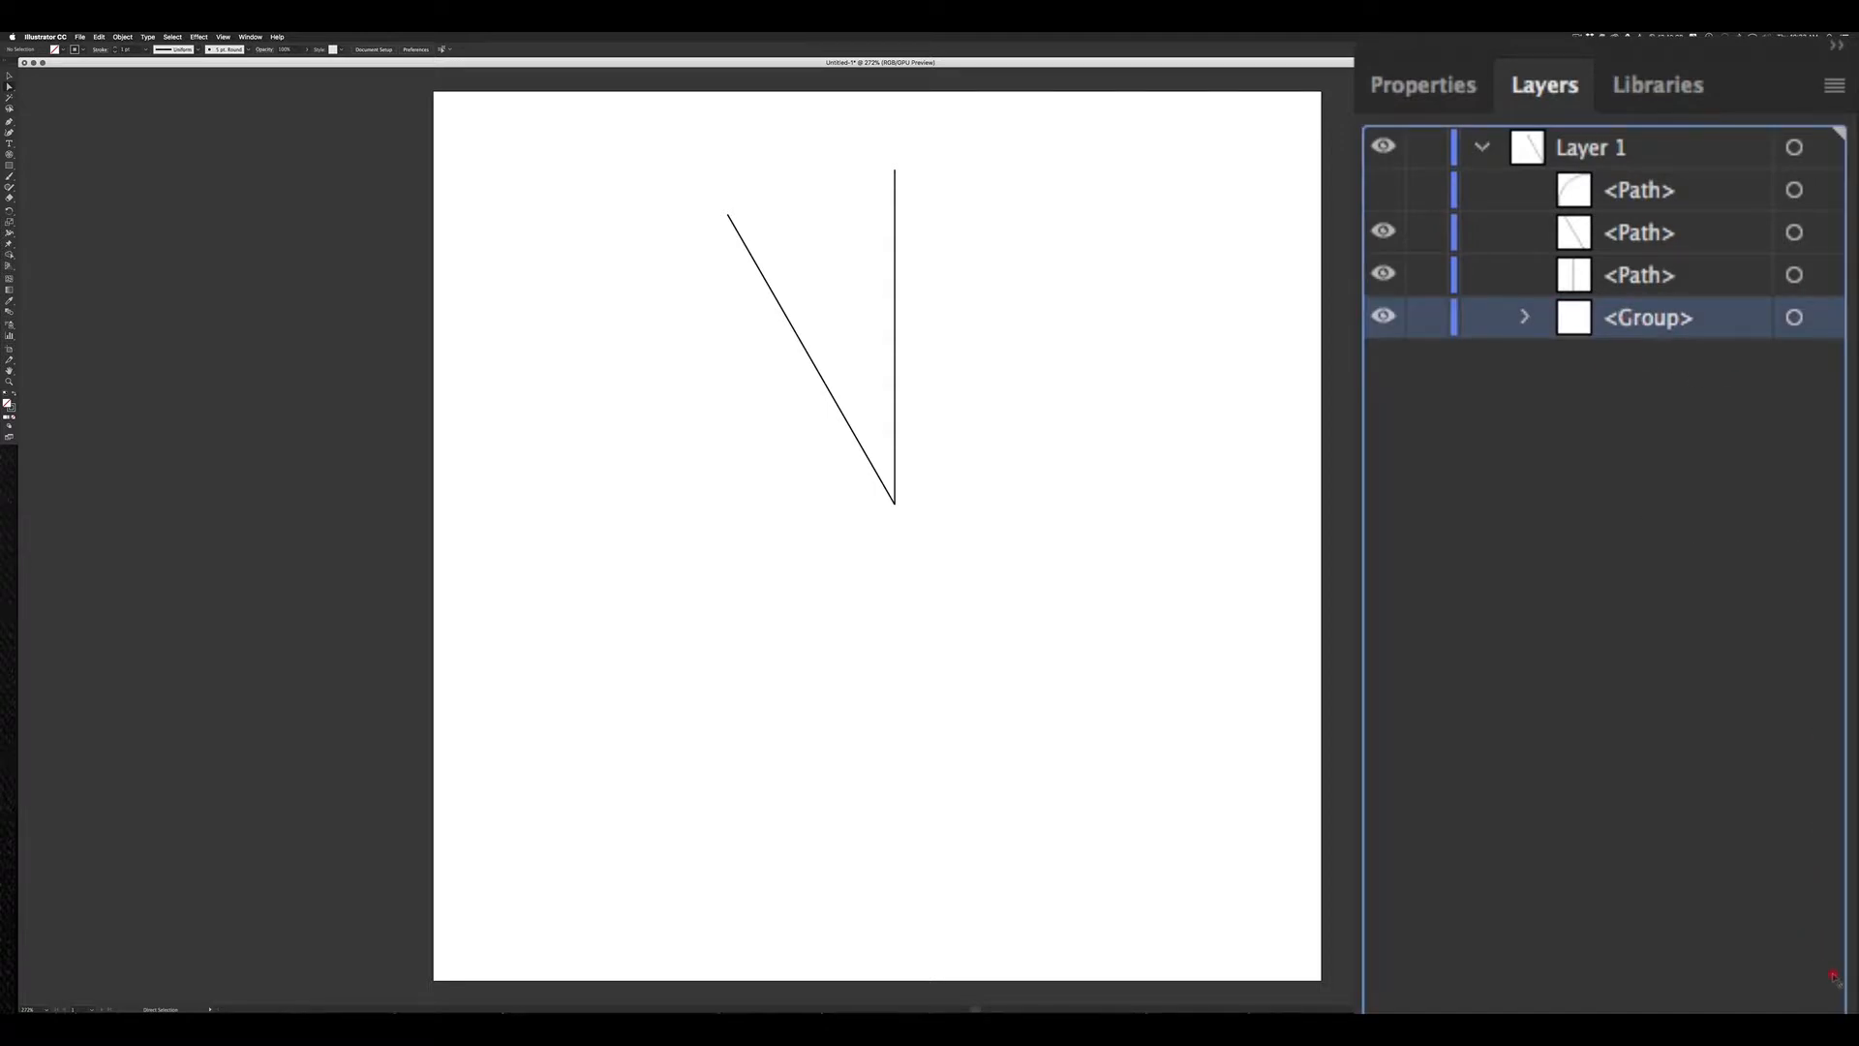
left_click(1839, 1006)
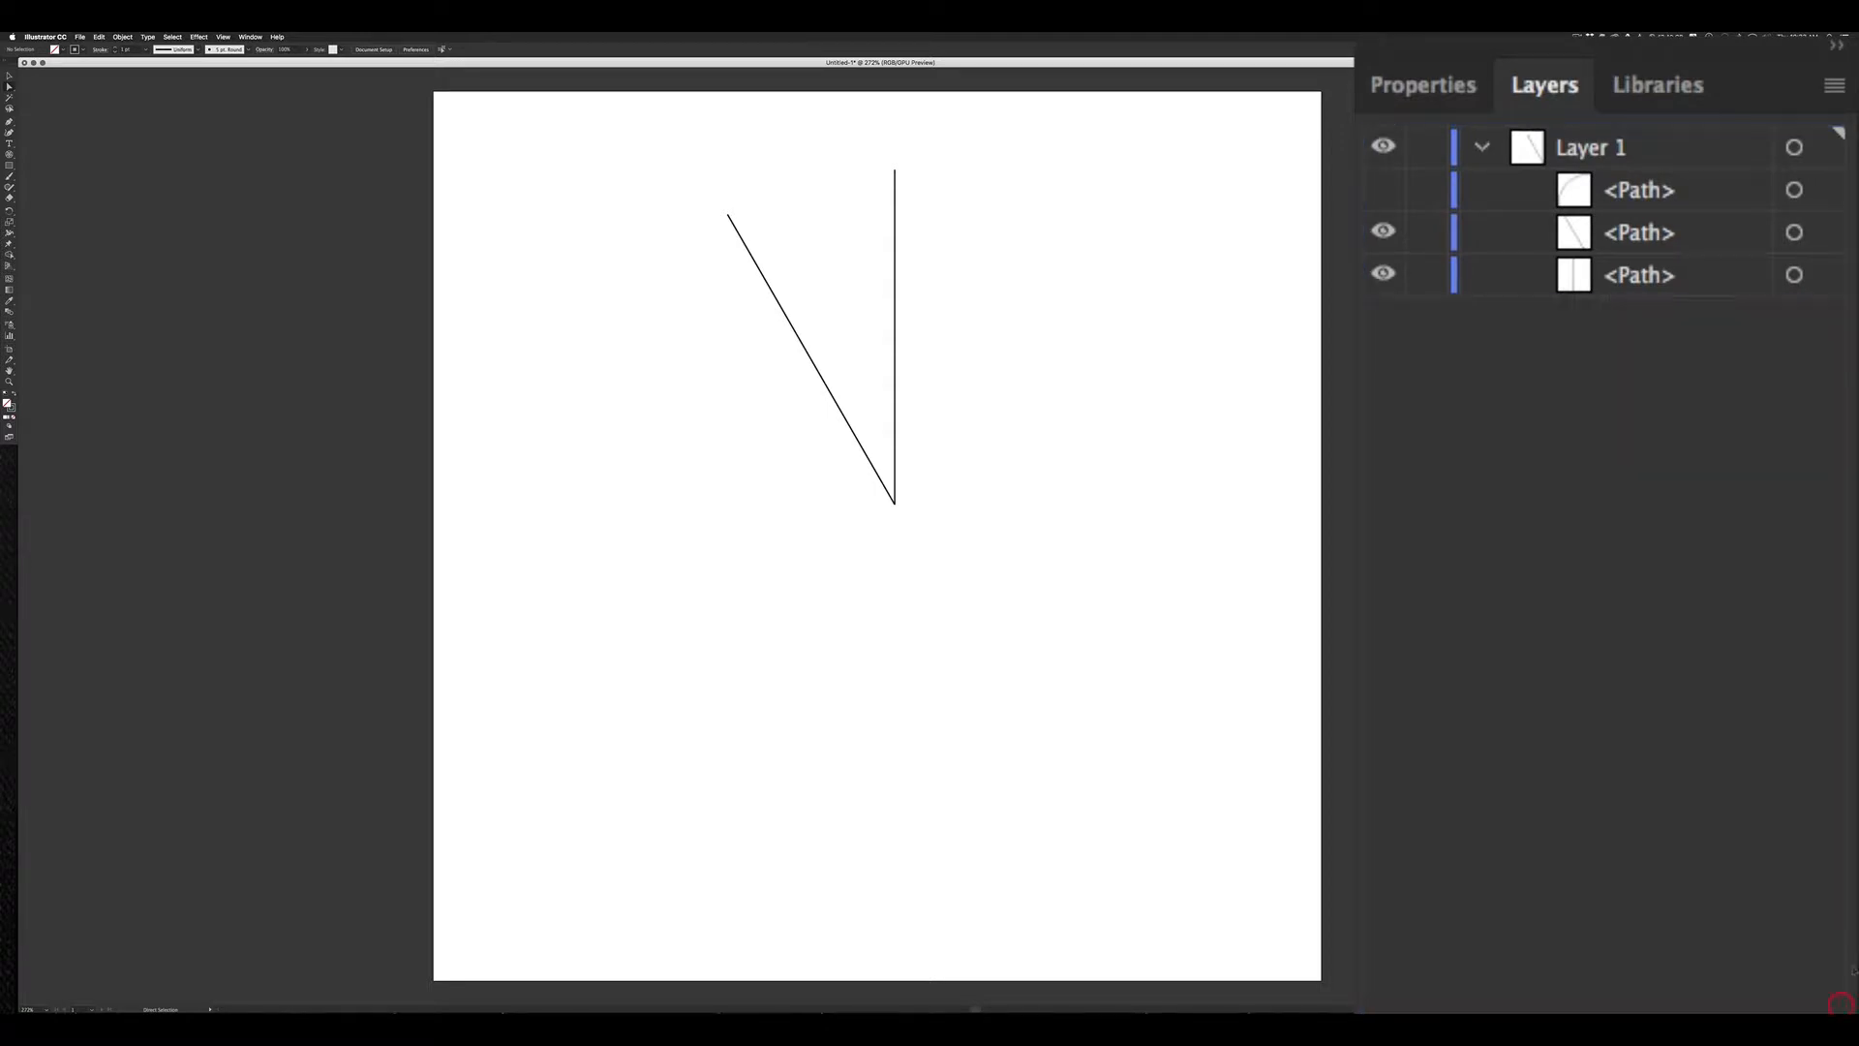
left_click(1384, 190)
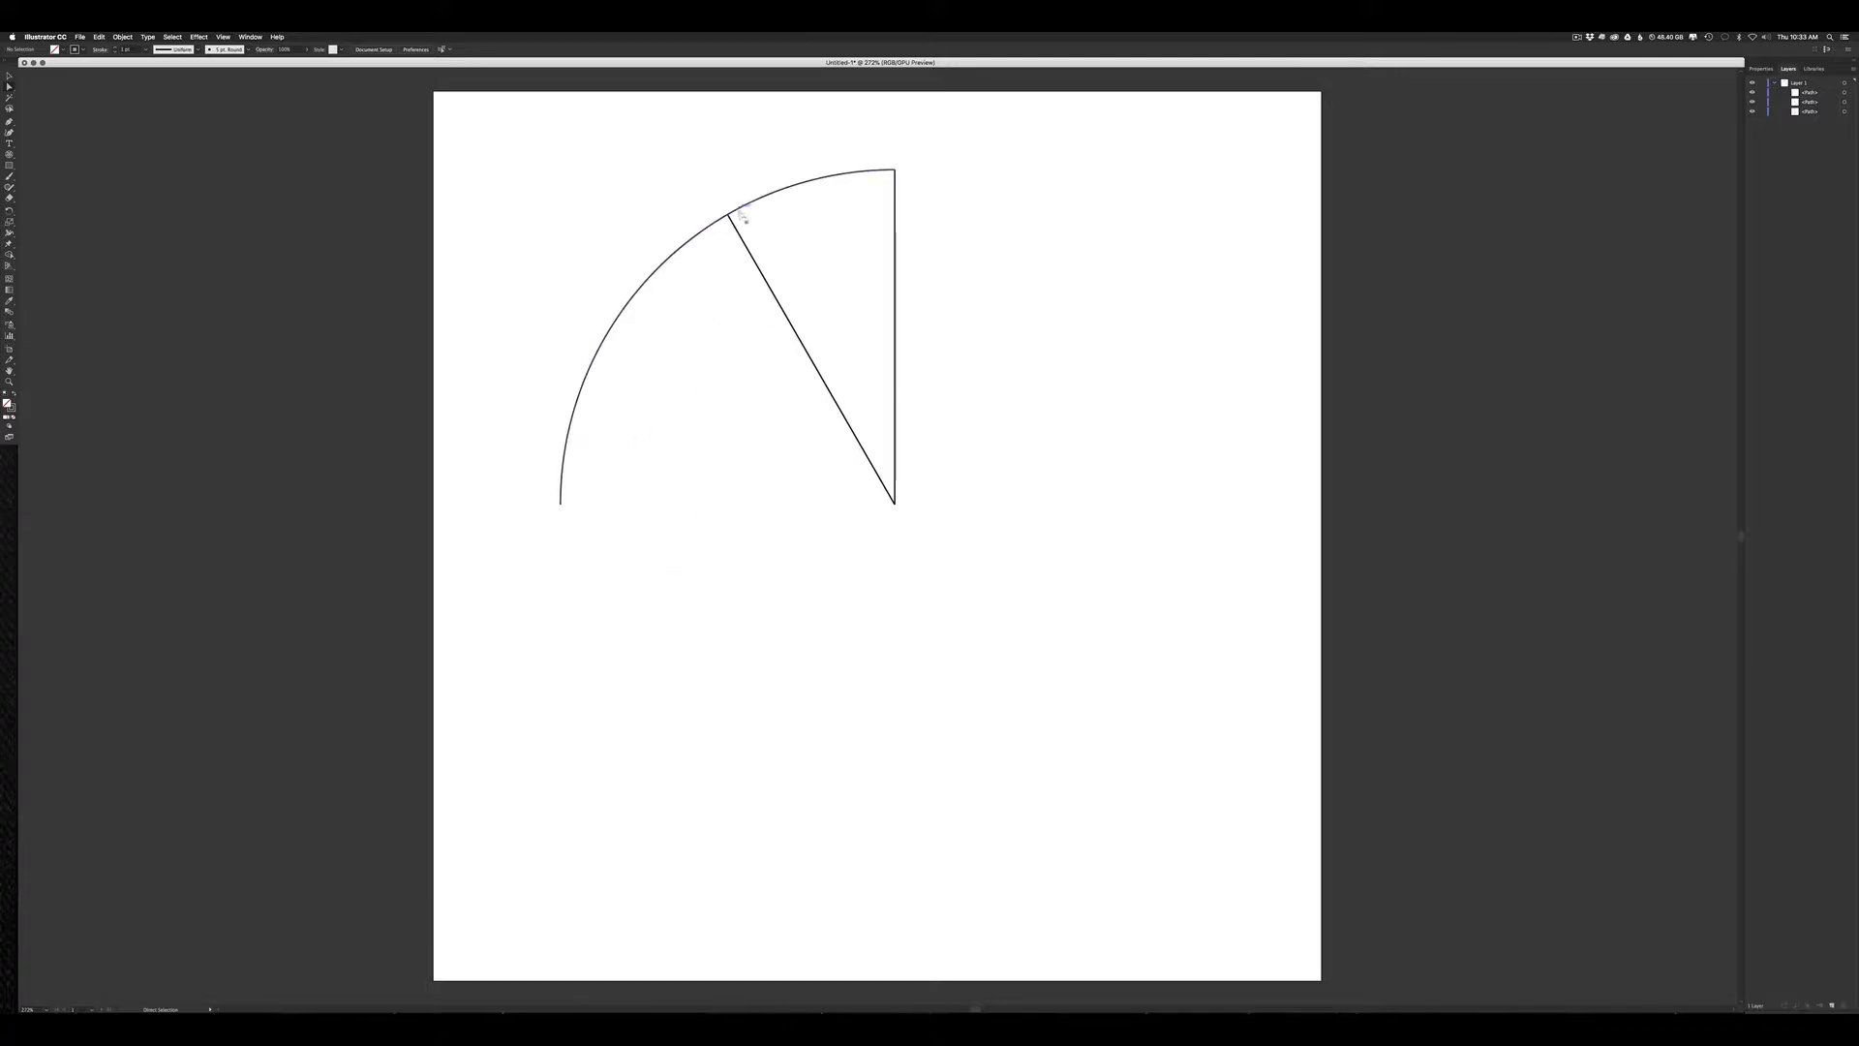
Step: Add an anchor point on the arc where the diagonal divider line meets it, using the Add Anchor Point Tool
key("space")
left_click(733, 225, "super")
left_click_drag(733, 213, 746, 444)
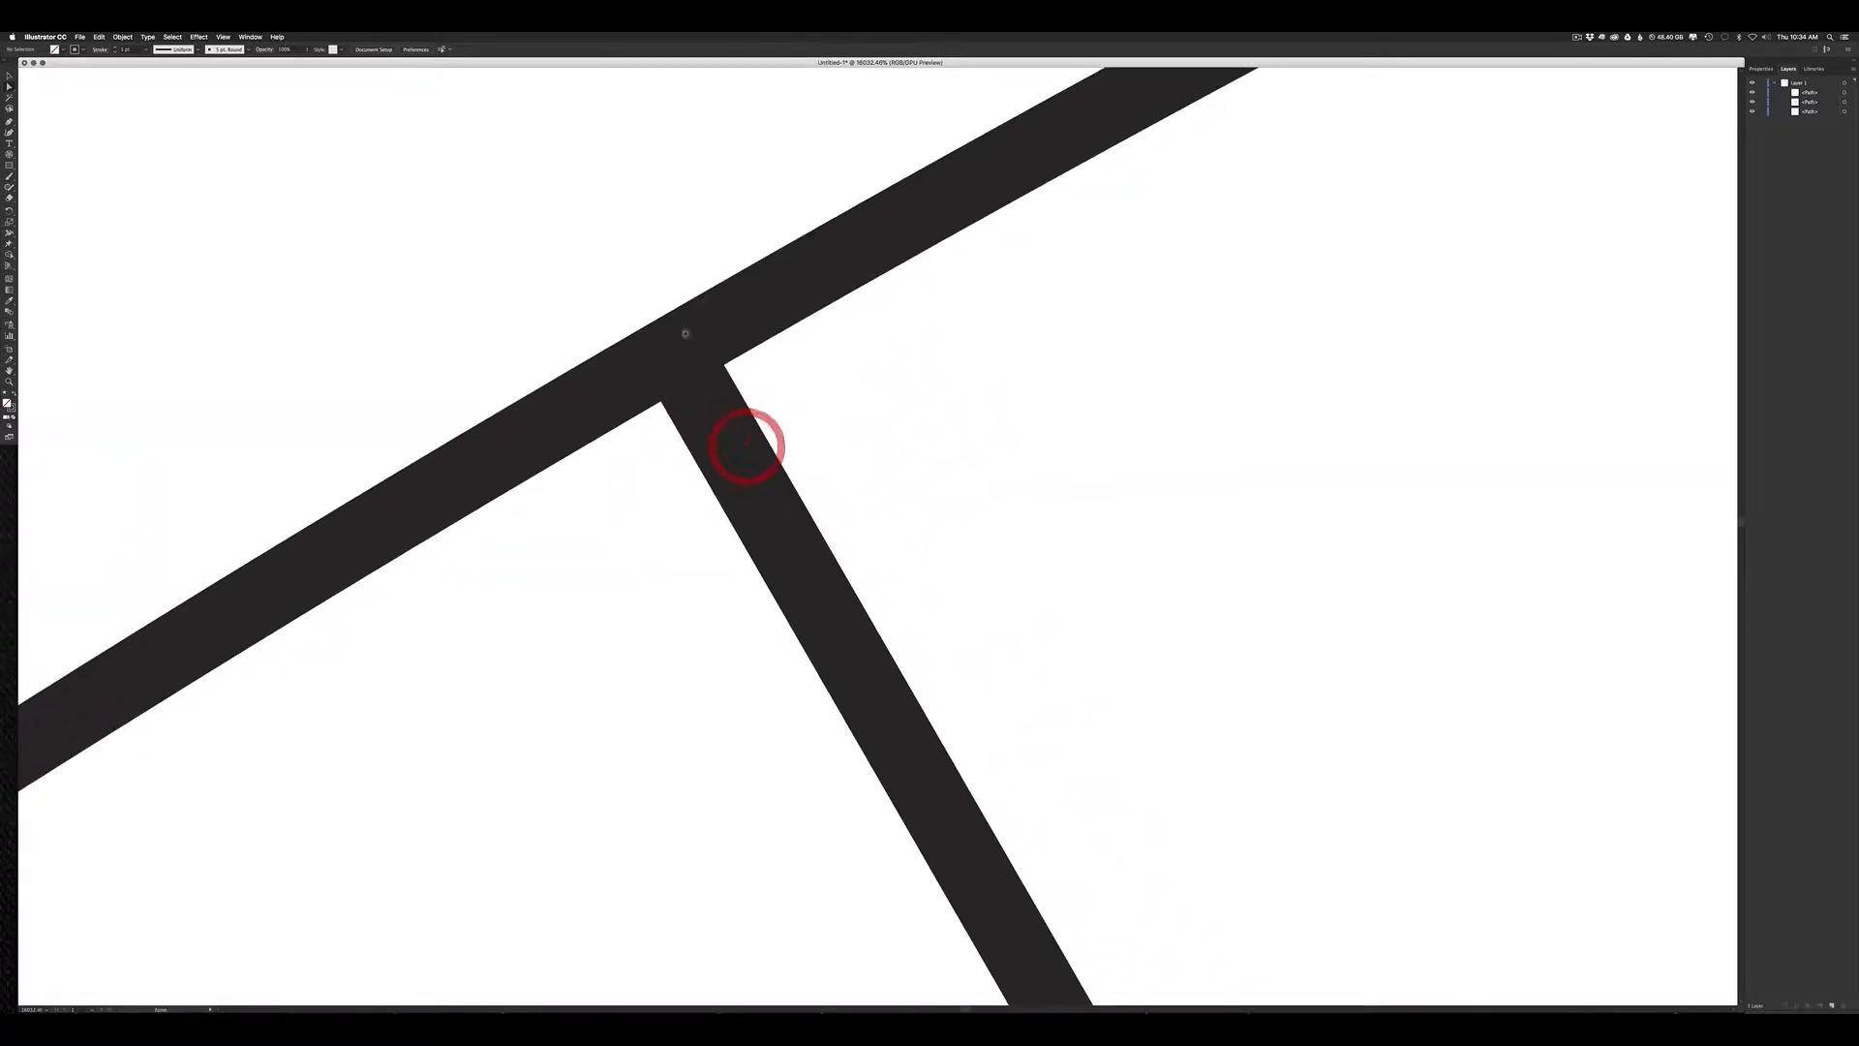
left_click(688, 339, "super")
left_click(838, 567, "super")
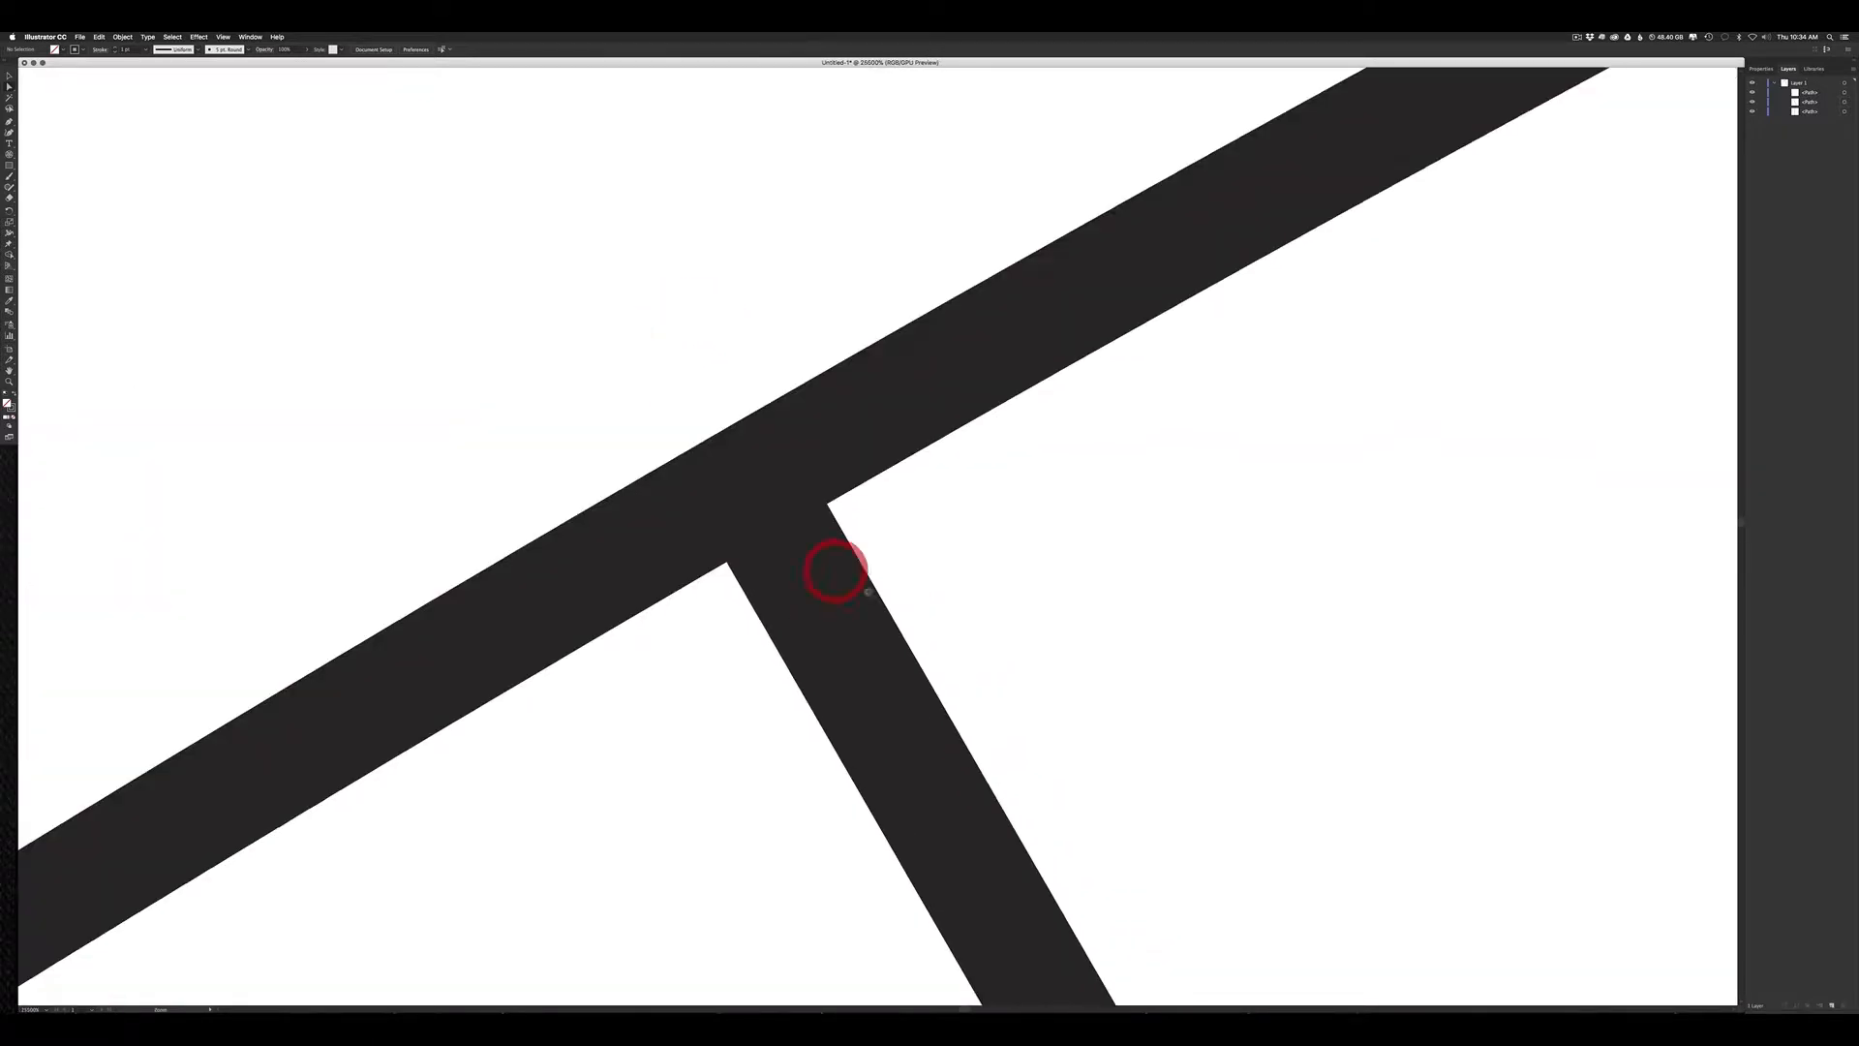
left_click(822, 543, "super")
left_click(805, 518, "super")
left_click(822, 514, "super")
left_click(882, 507, "super")
left_click_drag(921, 533, 868, 536)
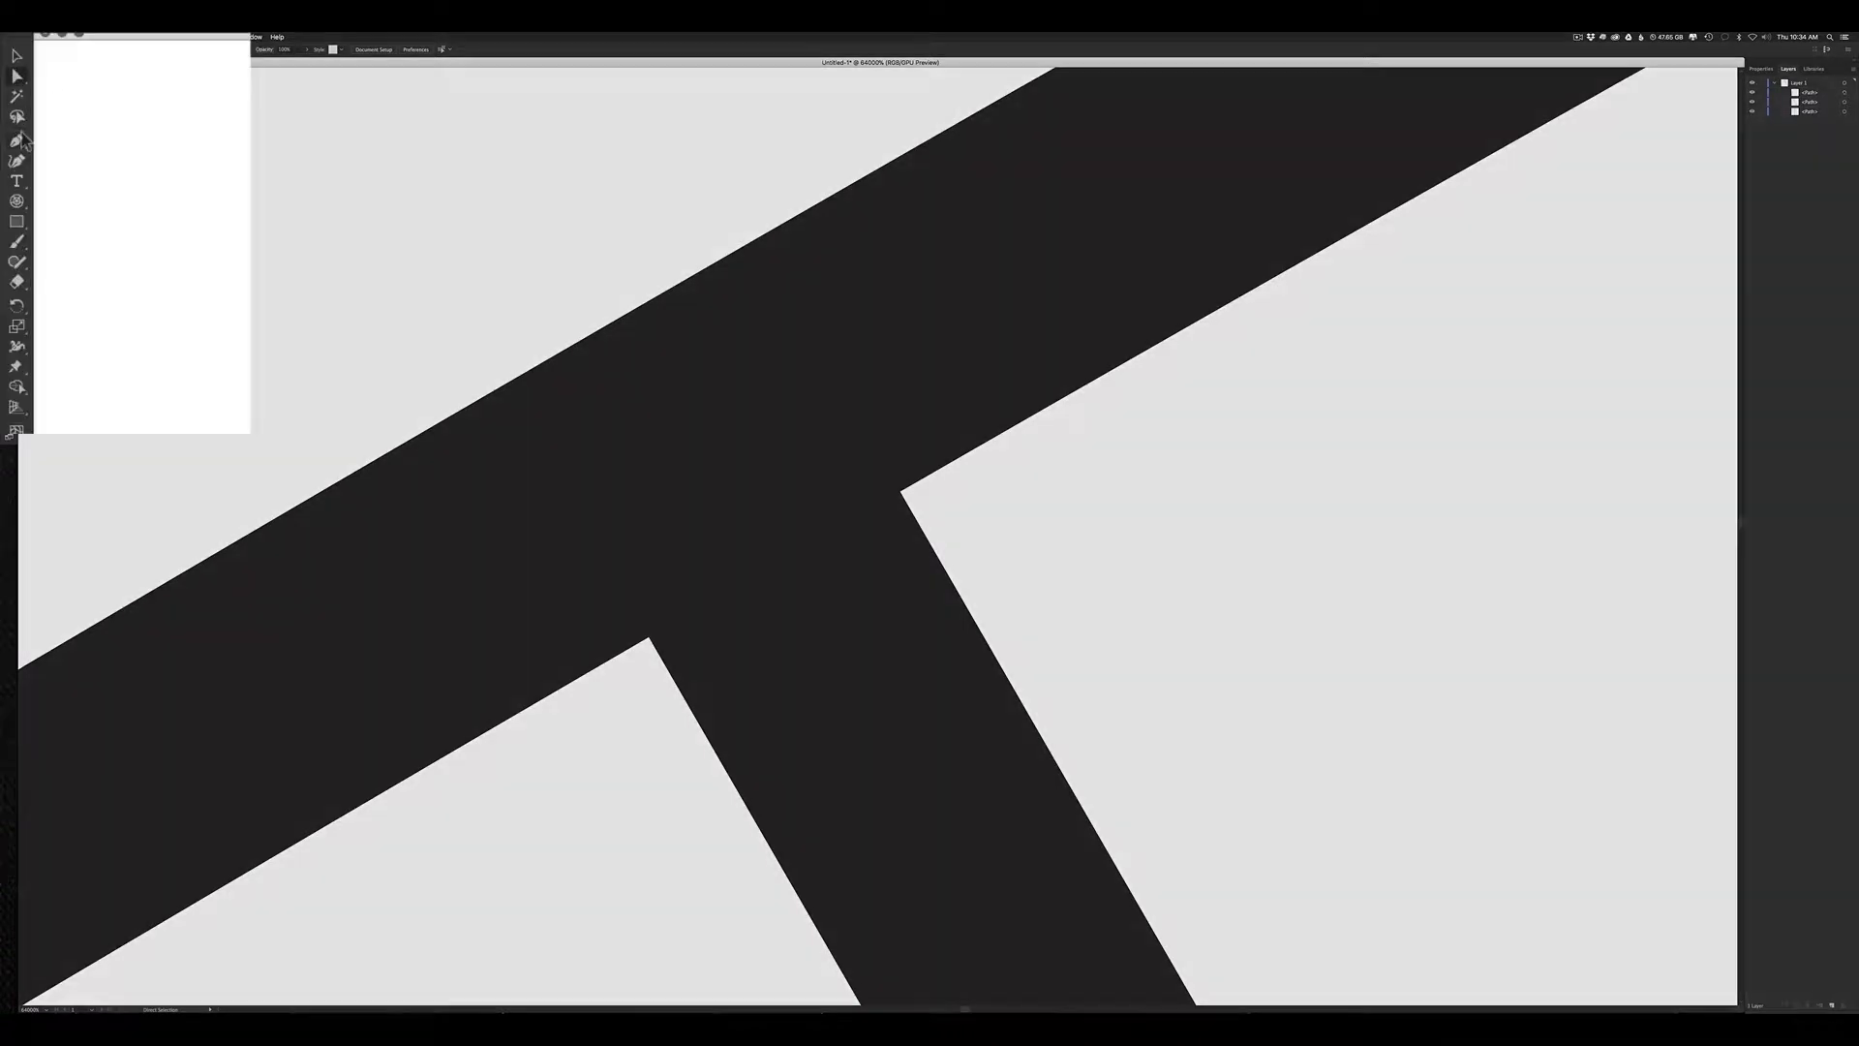
left_click_drag(11, 123, 84, 133)
left_click_drag(222, 223, 200, 226)
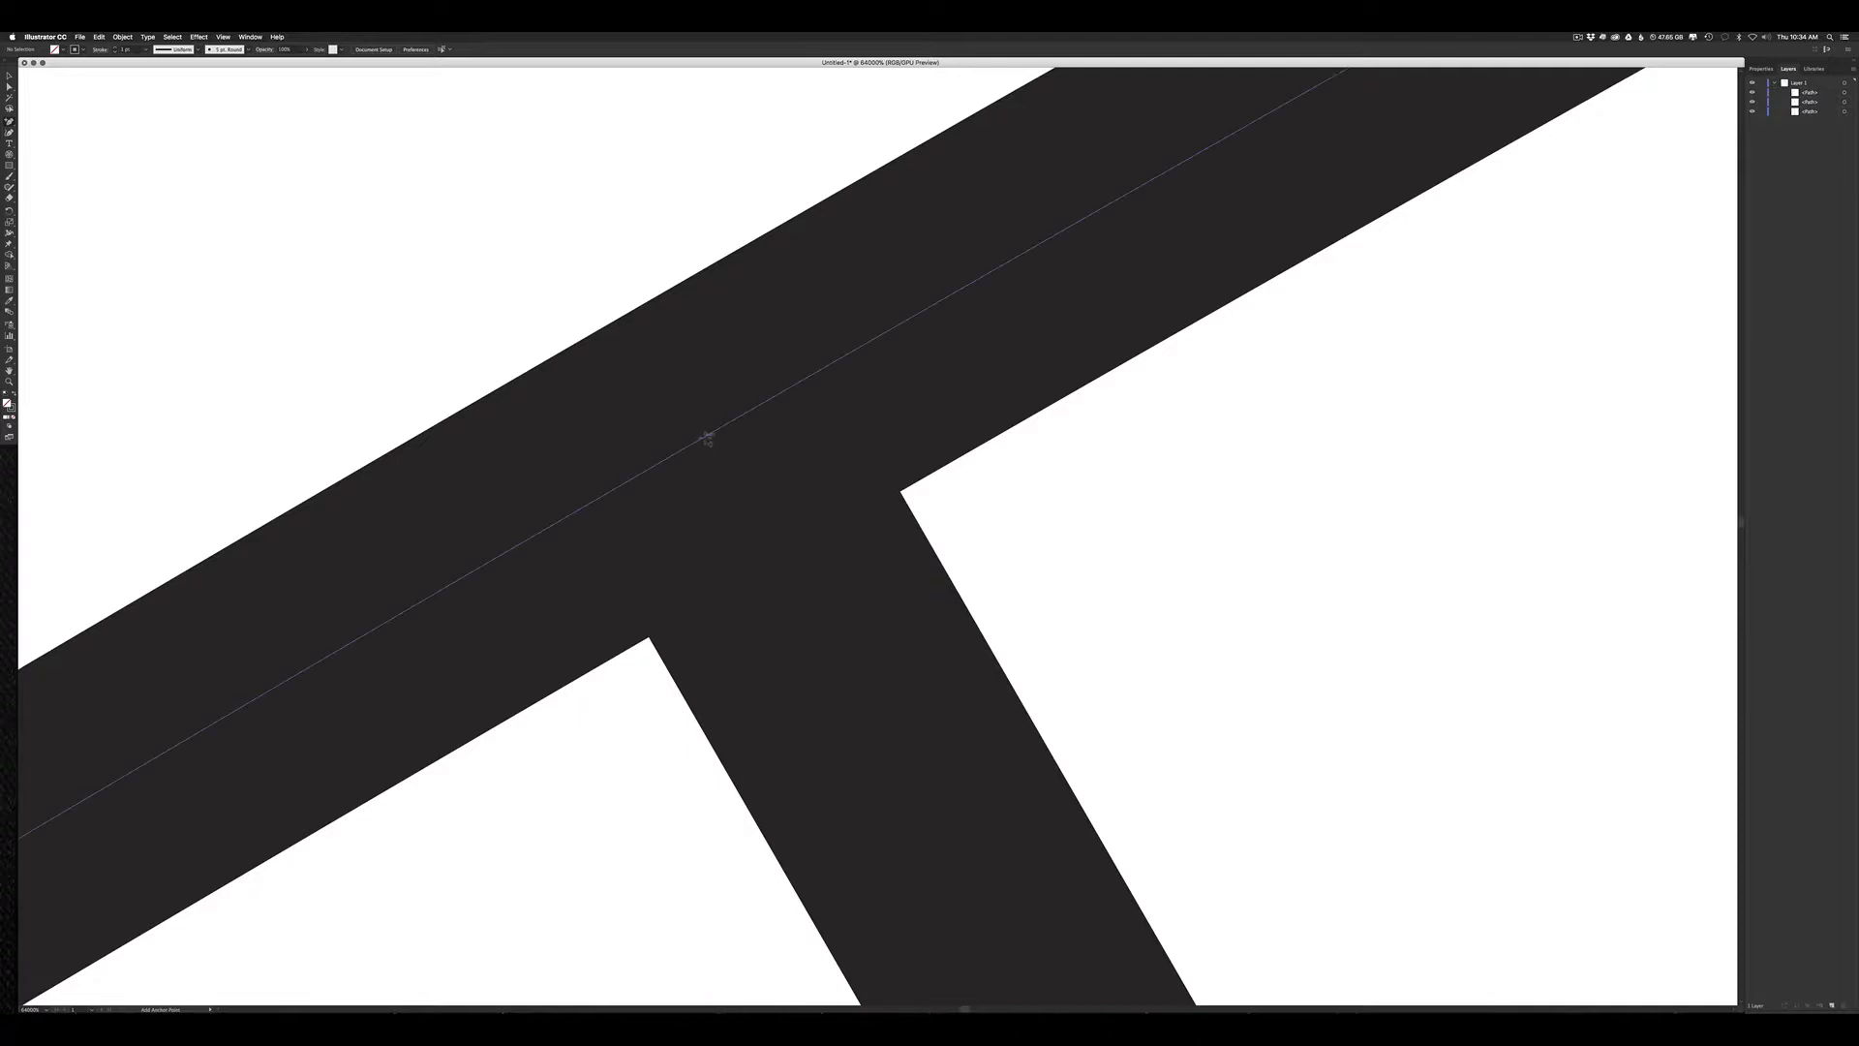
left_click(707, 437)
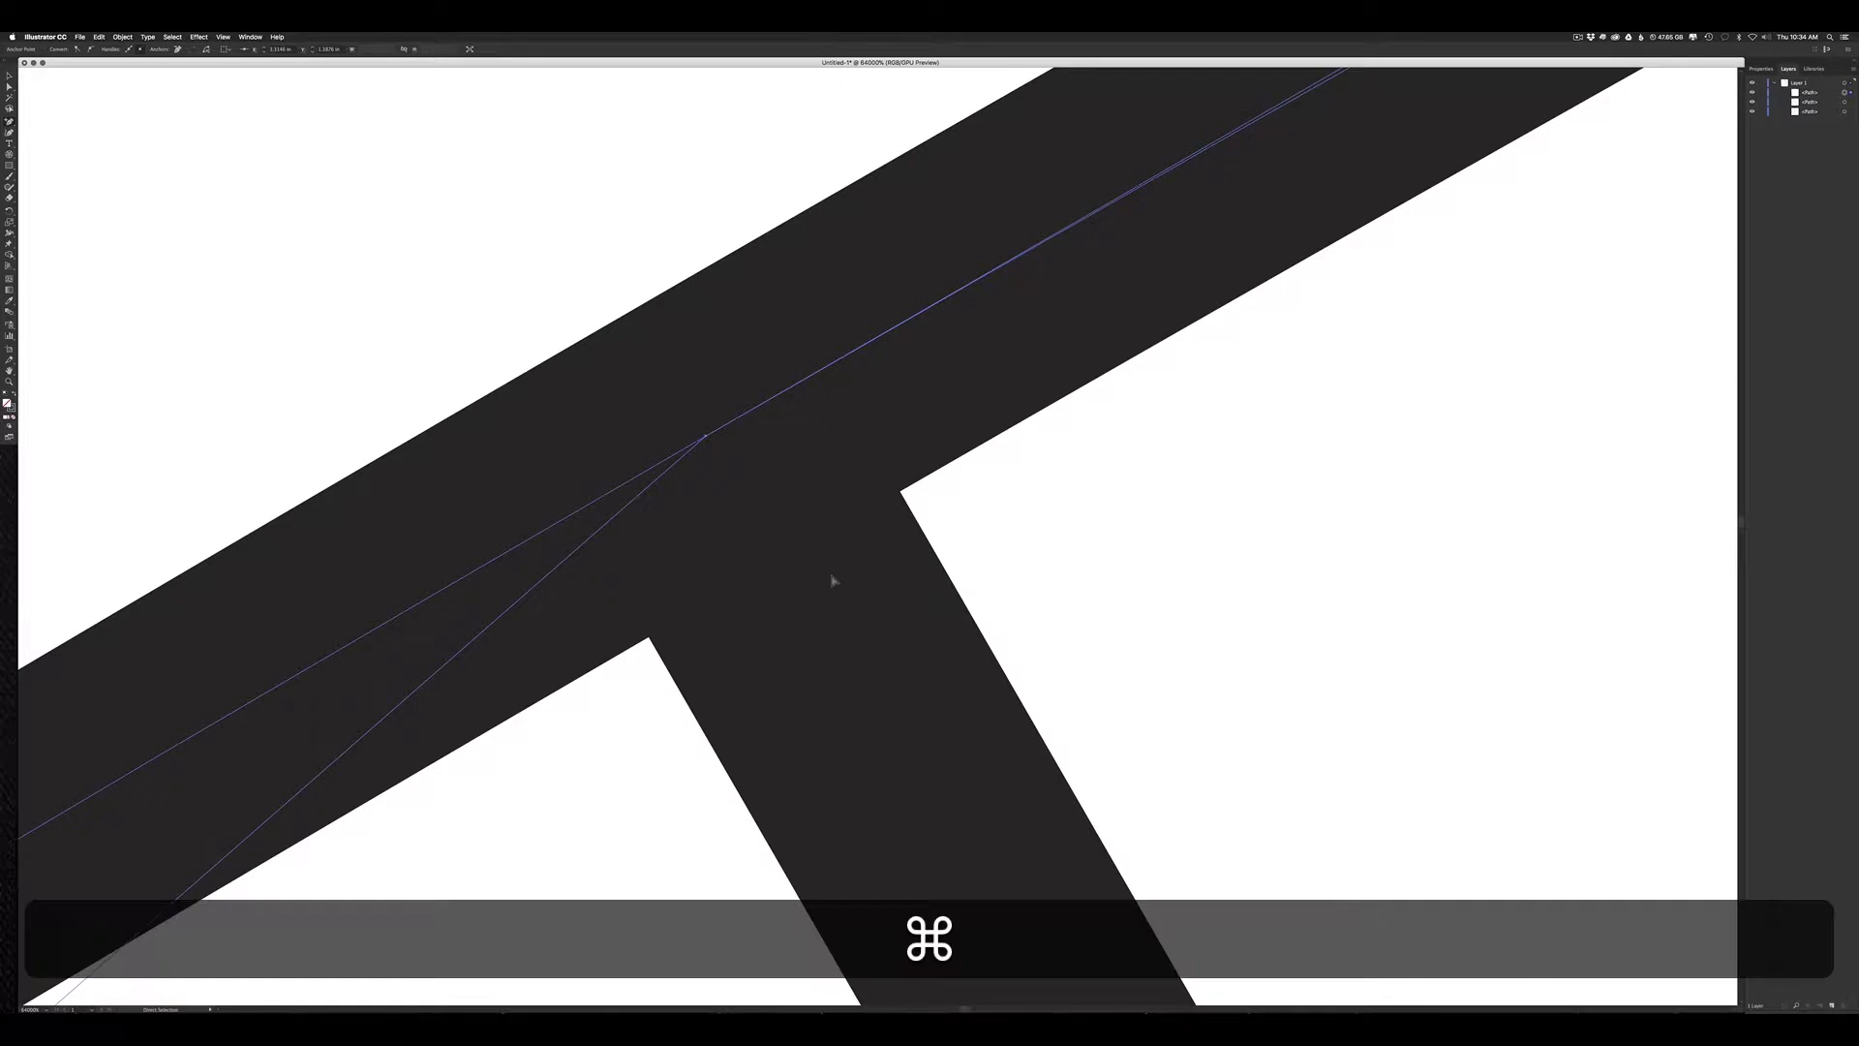
Step: Delete the part of the arc outside the wedge, beyond the new anchor point
key("super+0")
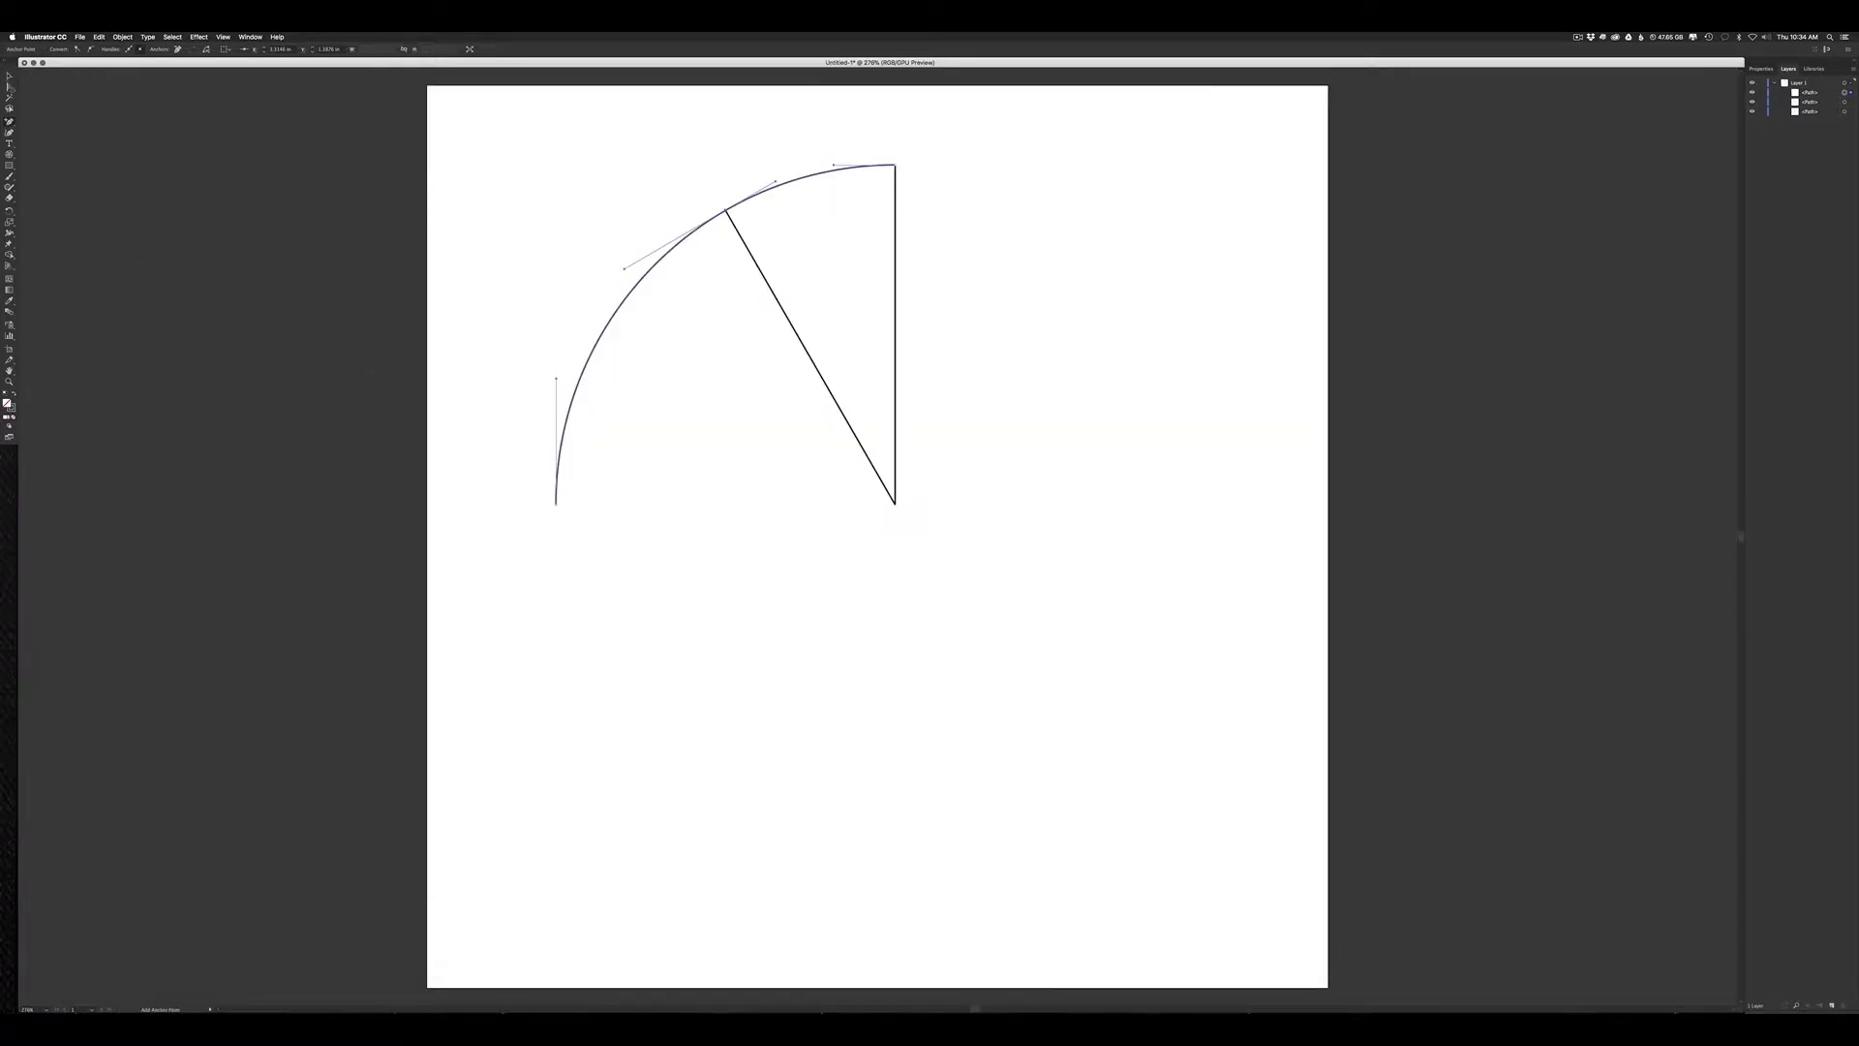
left_click_drag(714, 332, 425, 609)
key("BackSpace")
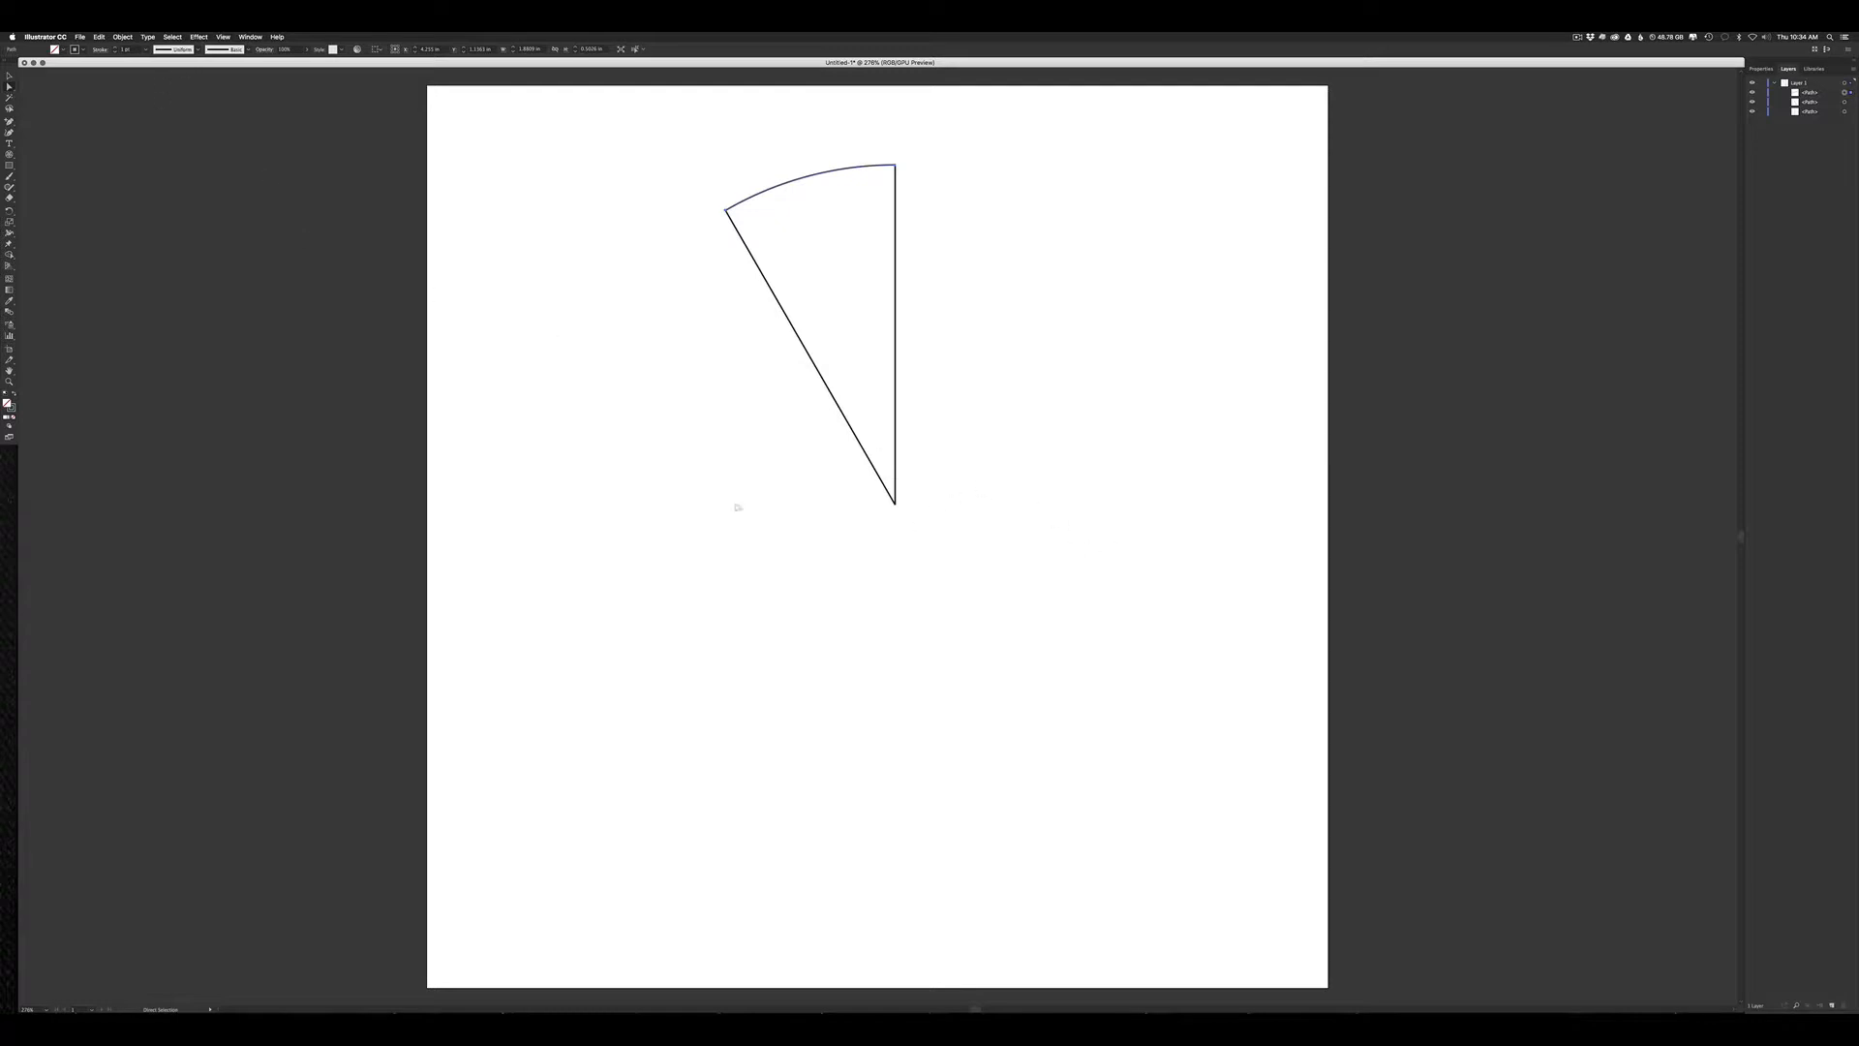
Step: Try to join the two divider lines at the wedge's tip, and undo the join
left_click_drag(973, 474, 743, 575)
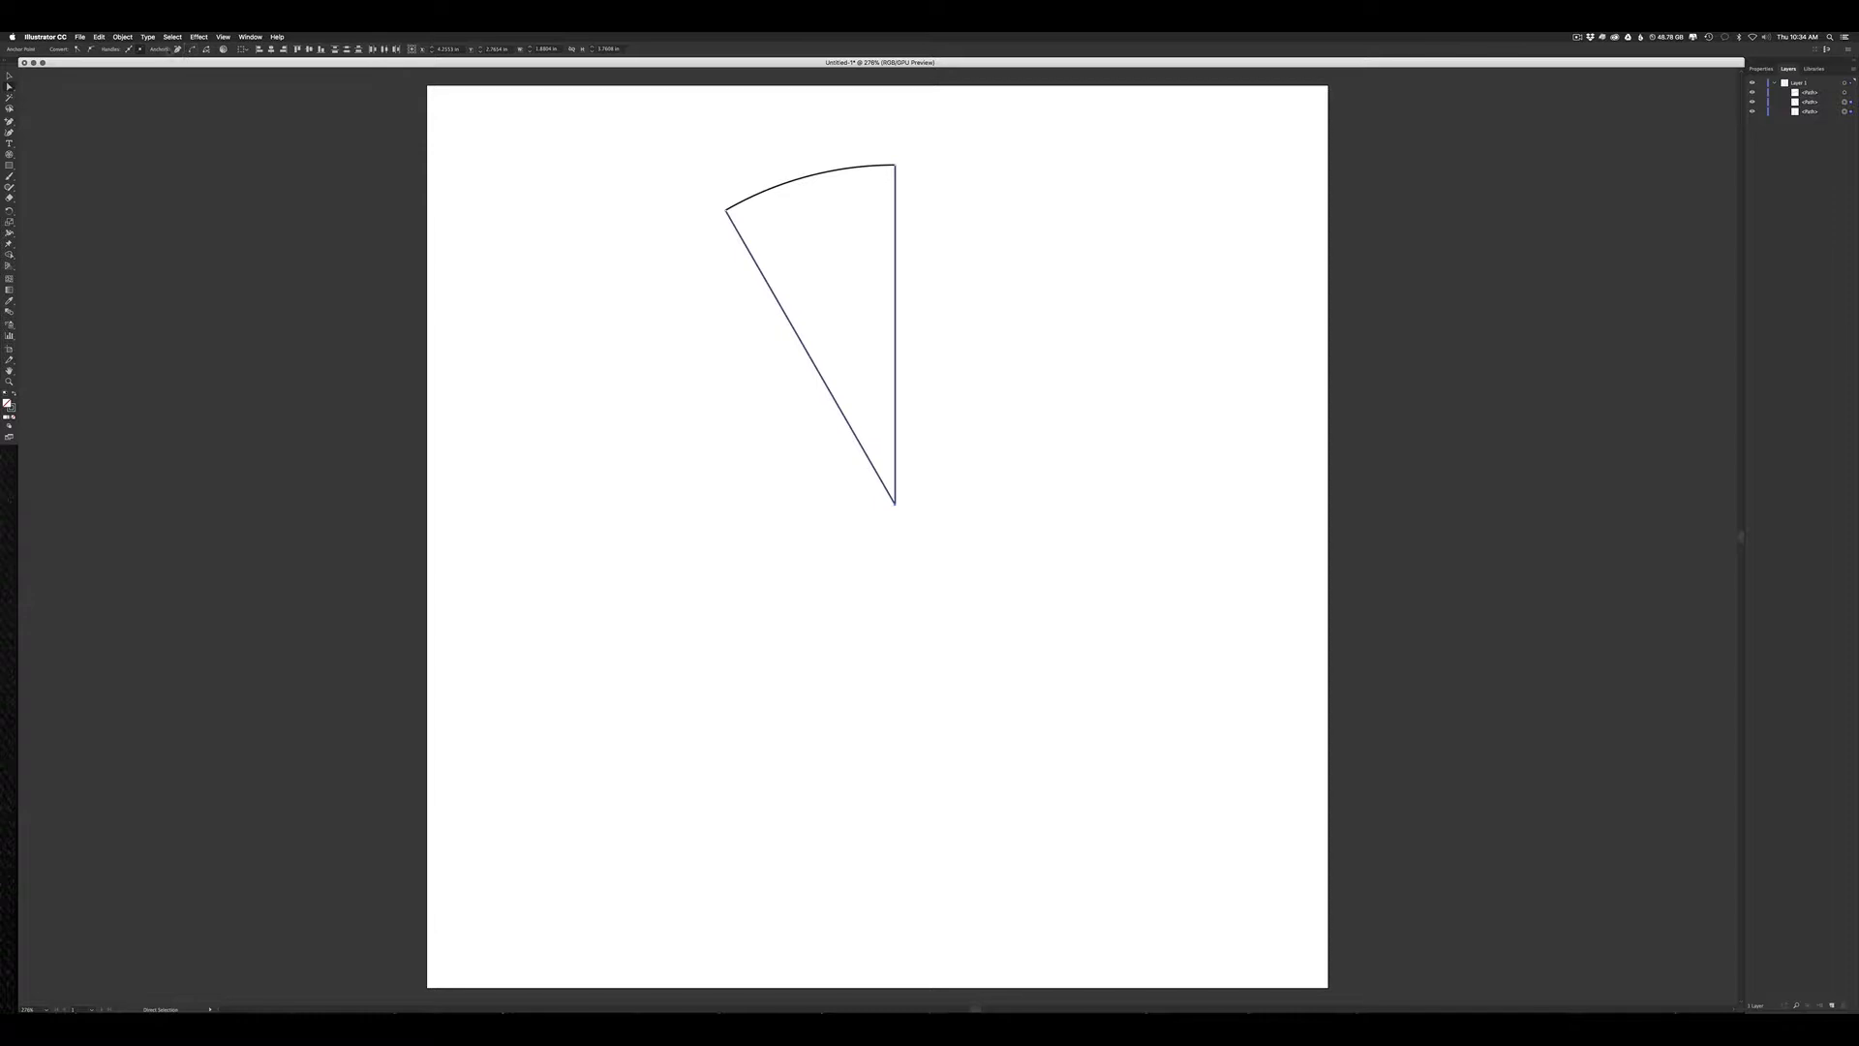
left_click(122, 37)
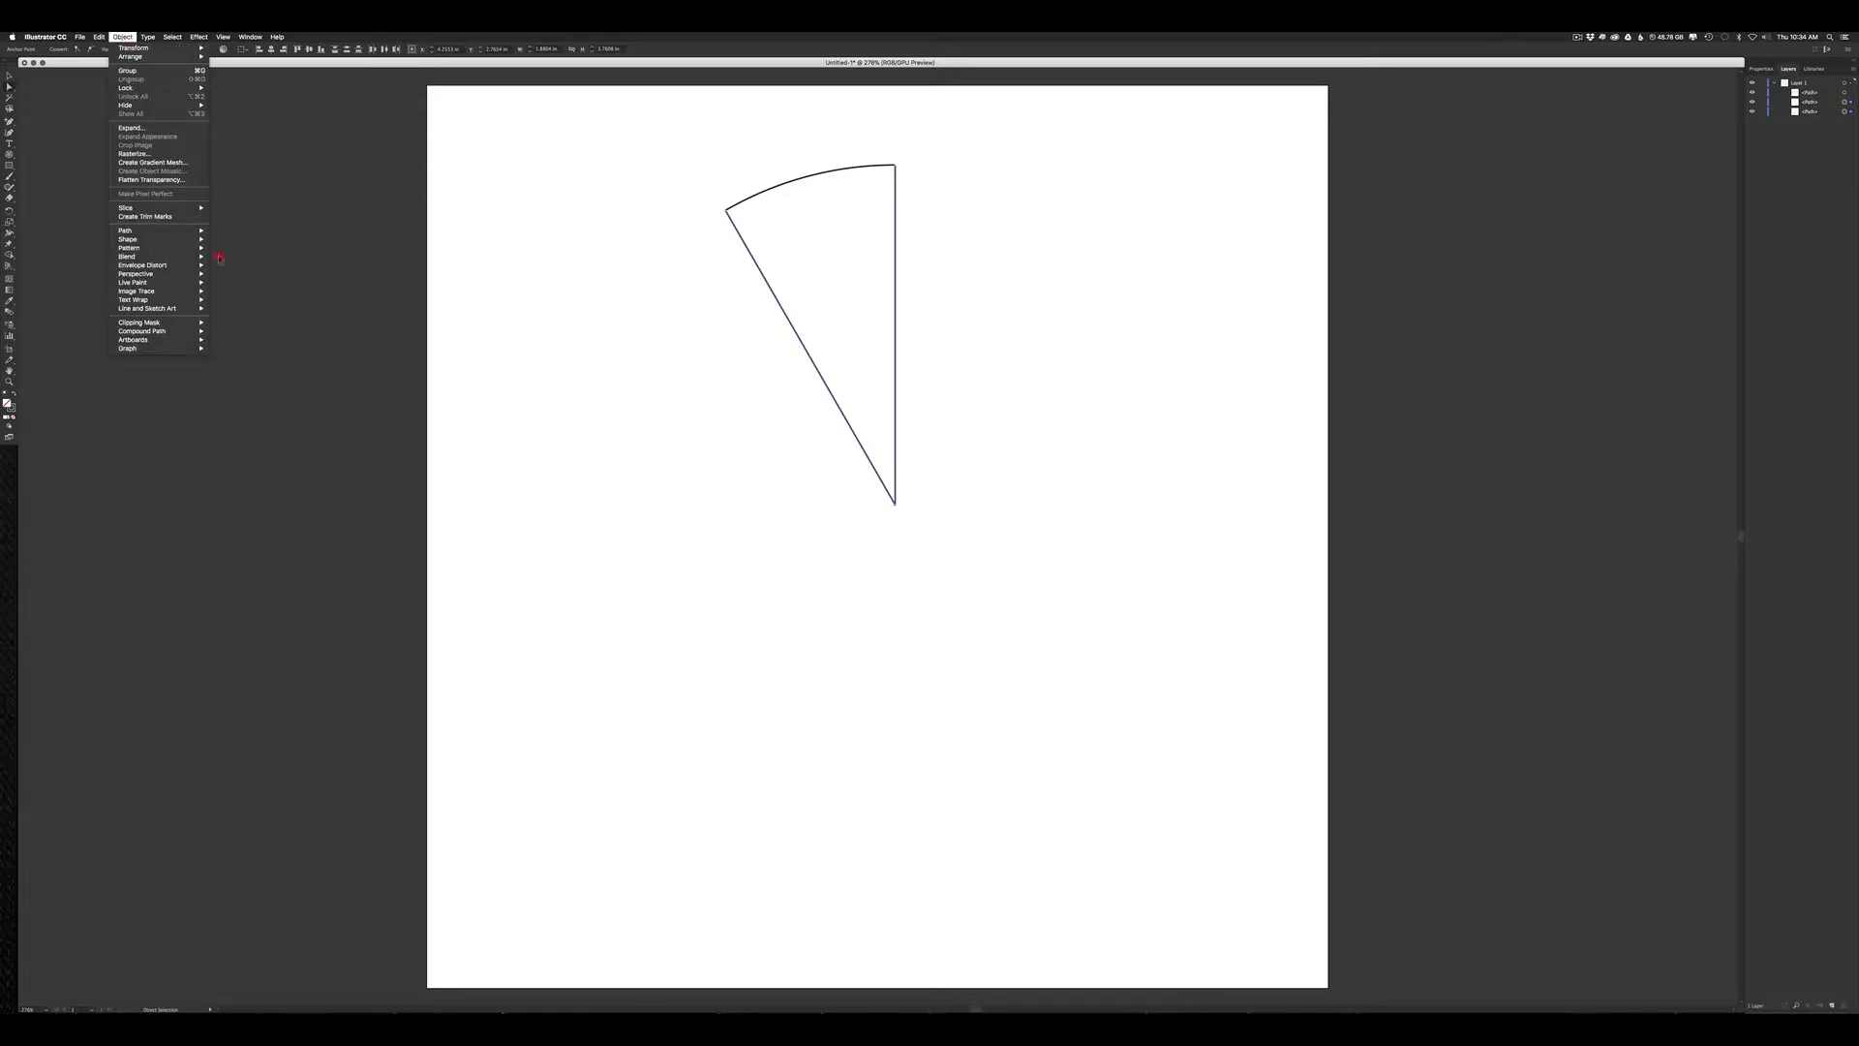
left_click(236, 230)
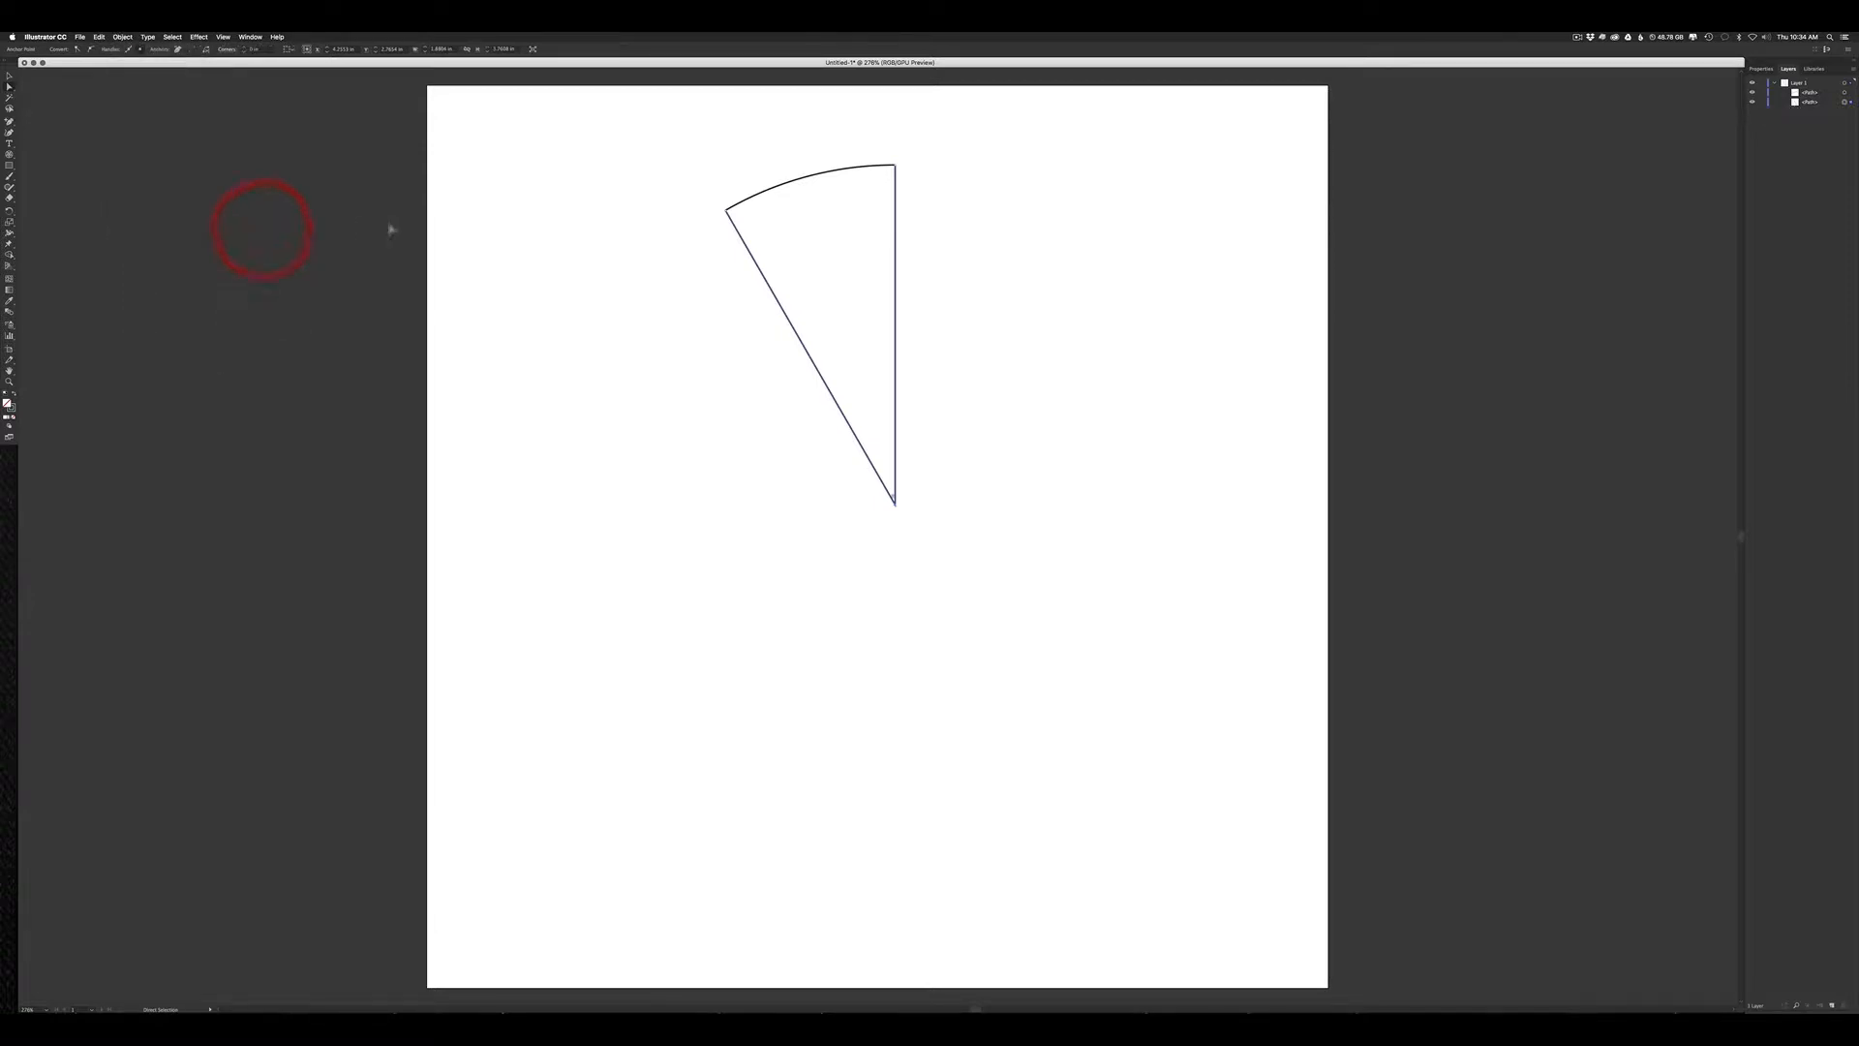
key("space")
left_click(946, 527, "super")
key("super+0")
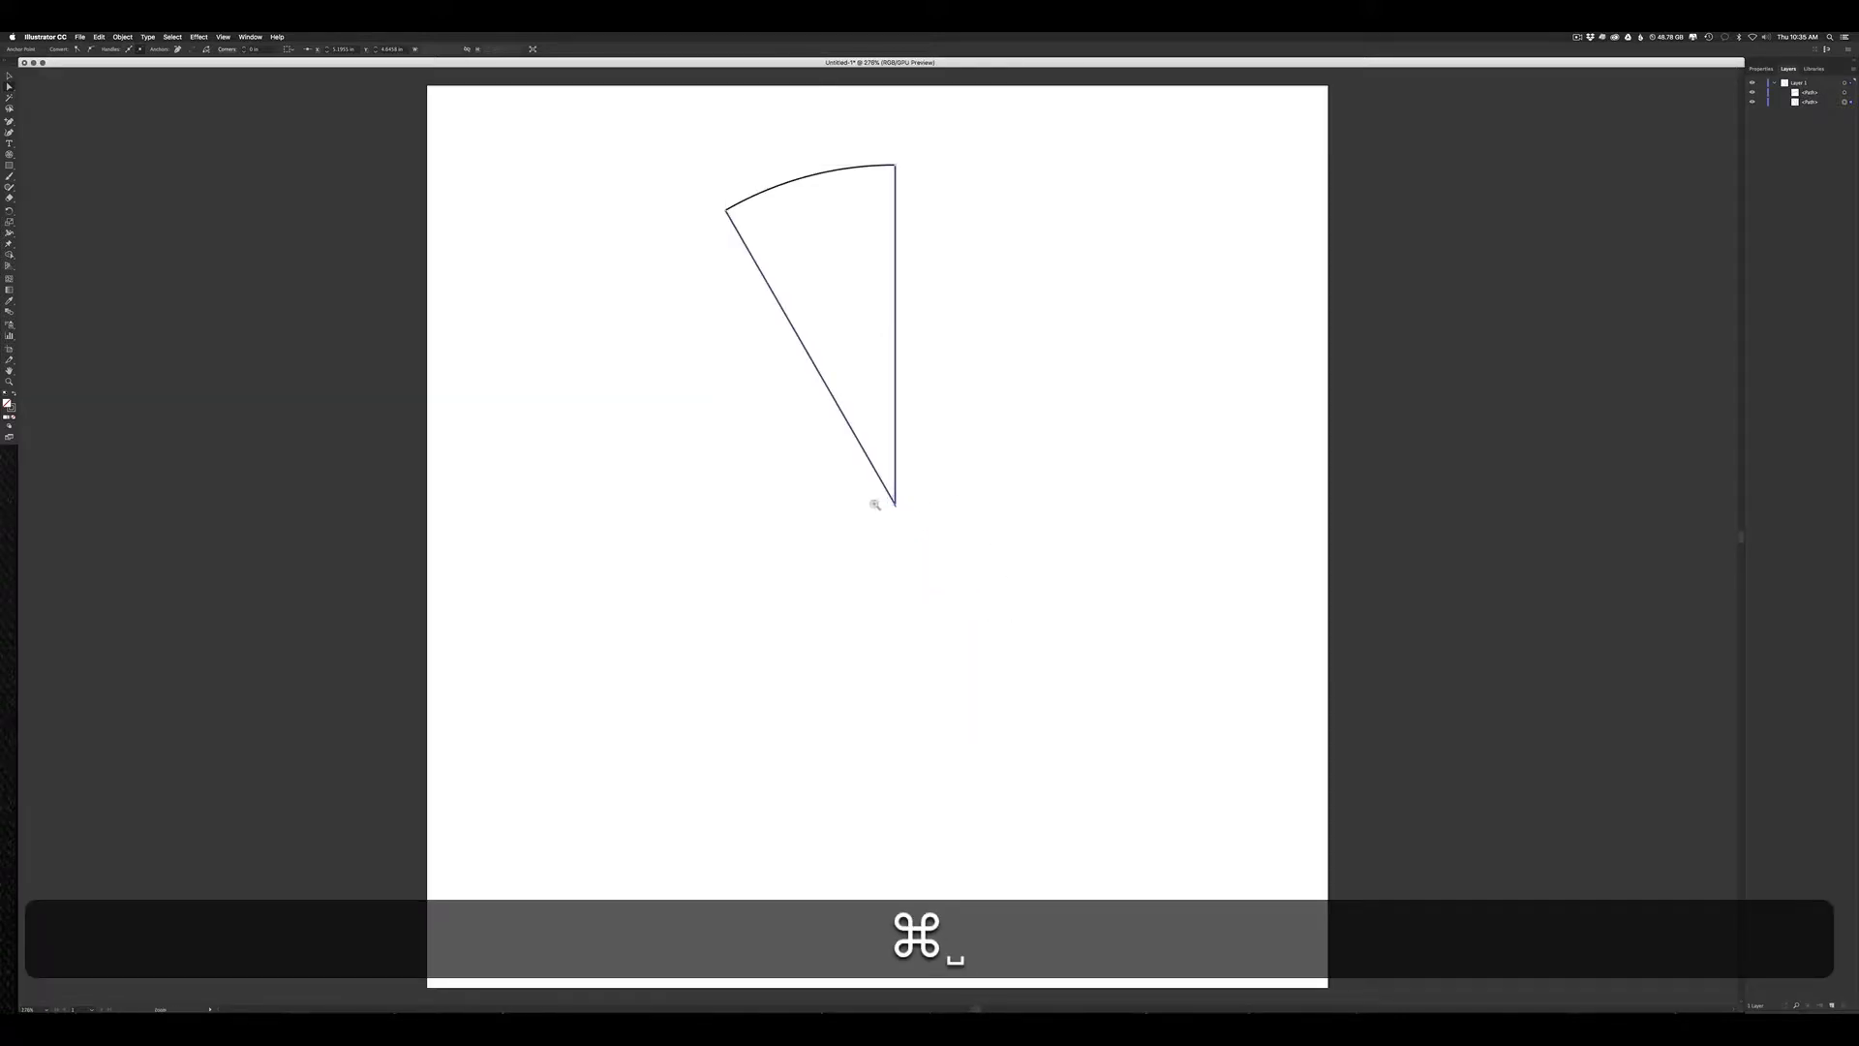
left_click(900, 510, "super")
left_click_drag(900, 510, 914, 521)
left_click_drag(644, 337, 921, 630)
key("super+z")
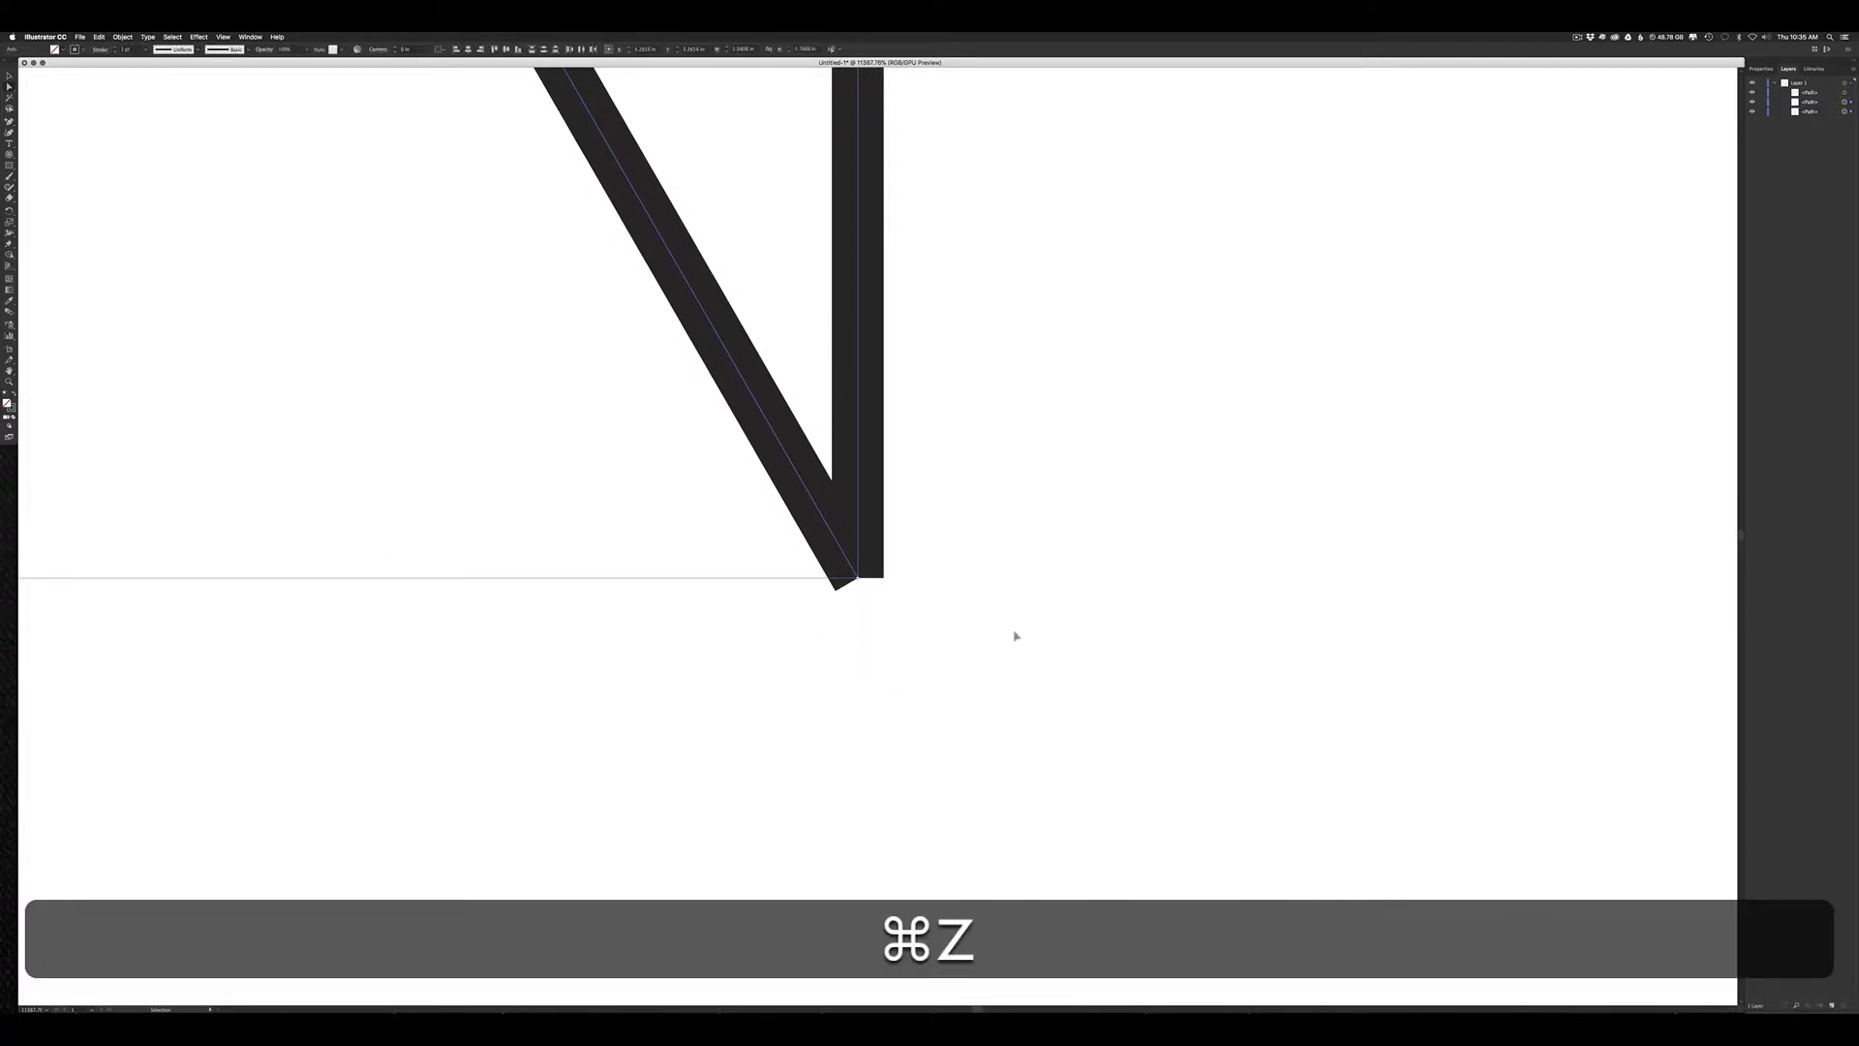
Step: Join the overlapping endpoints of the vertical and diagonal divider lines at the wedge's tip
left_click_drag(1210, 490, 499, 755)
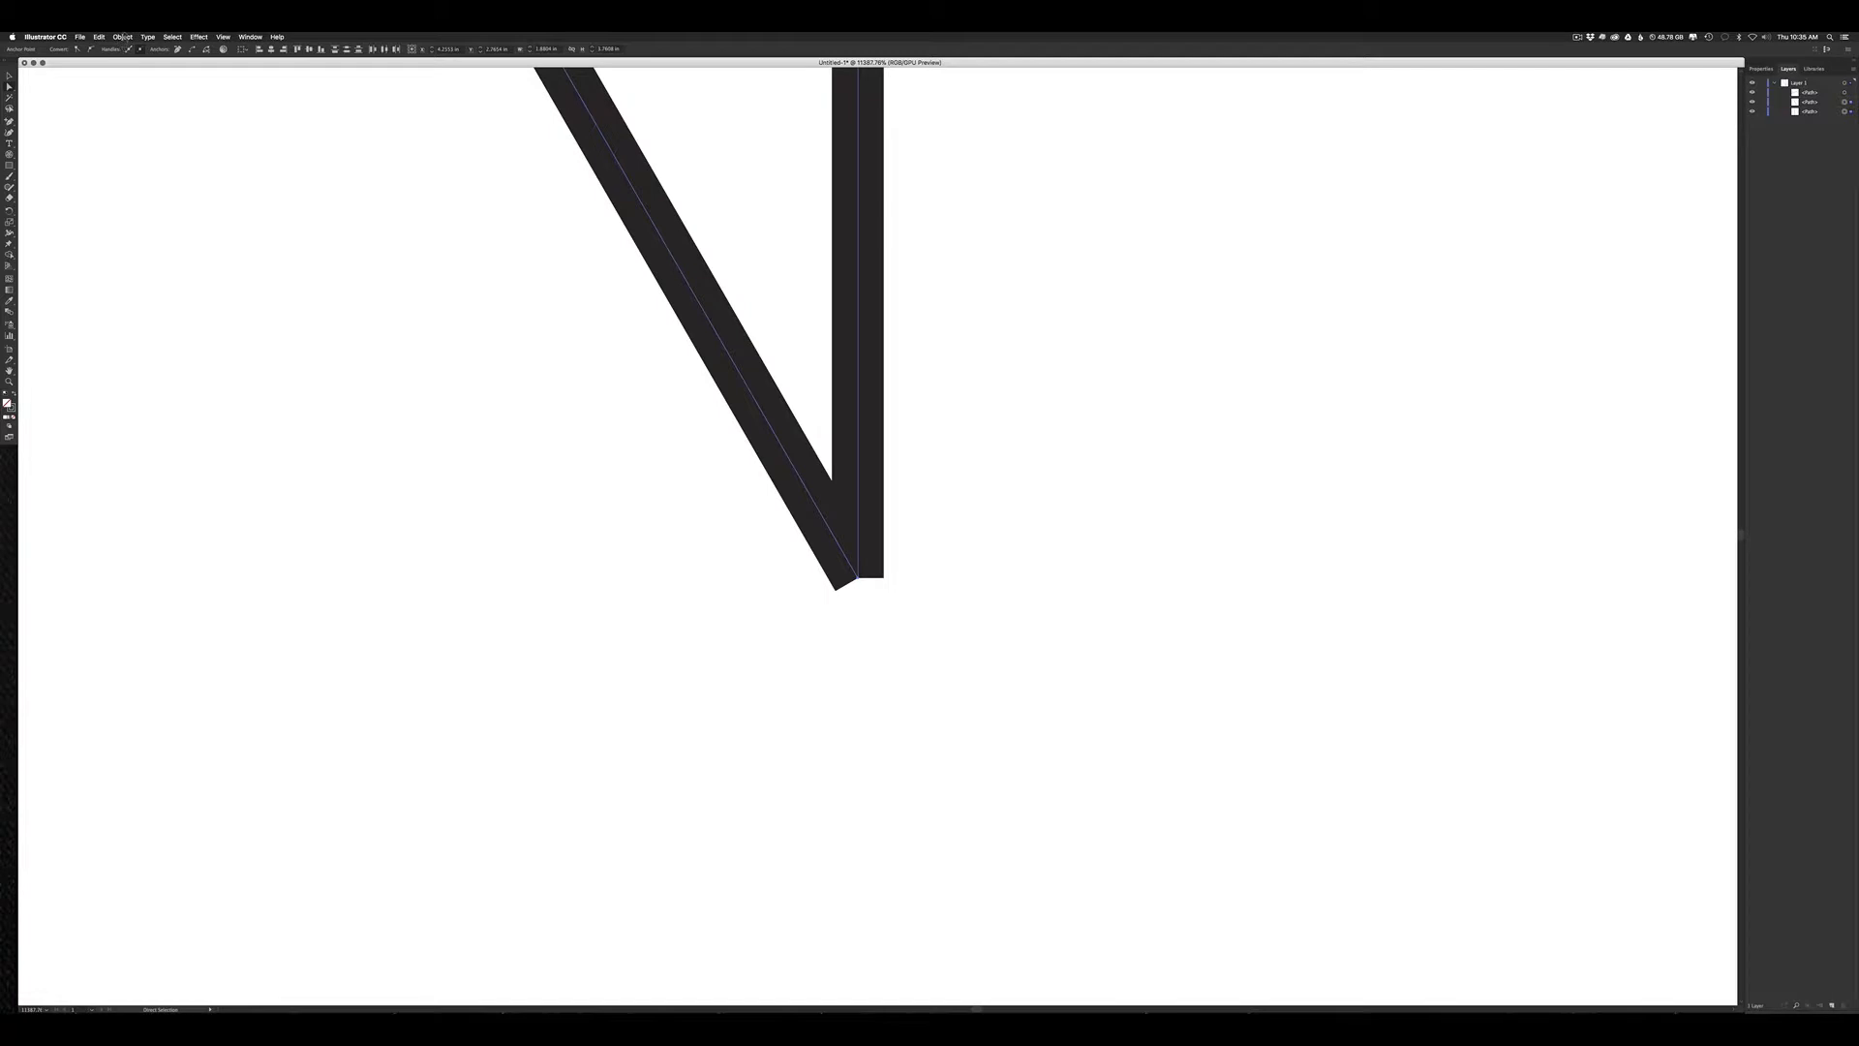
left_click(122, 36)
mouse_move(145, 229)
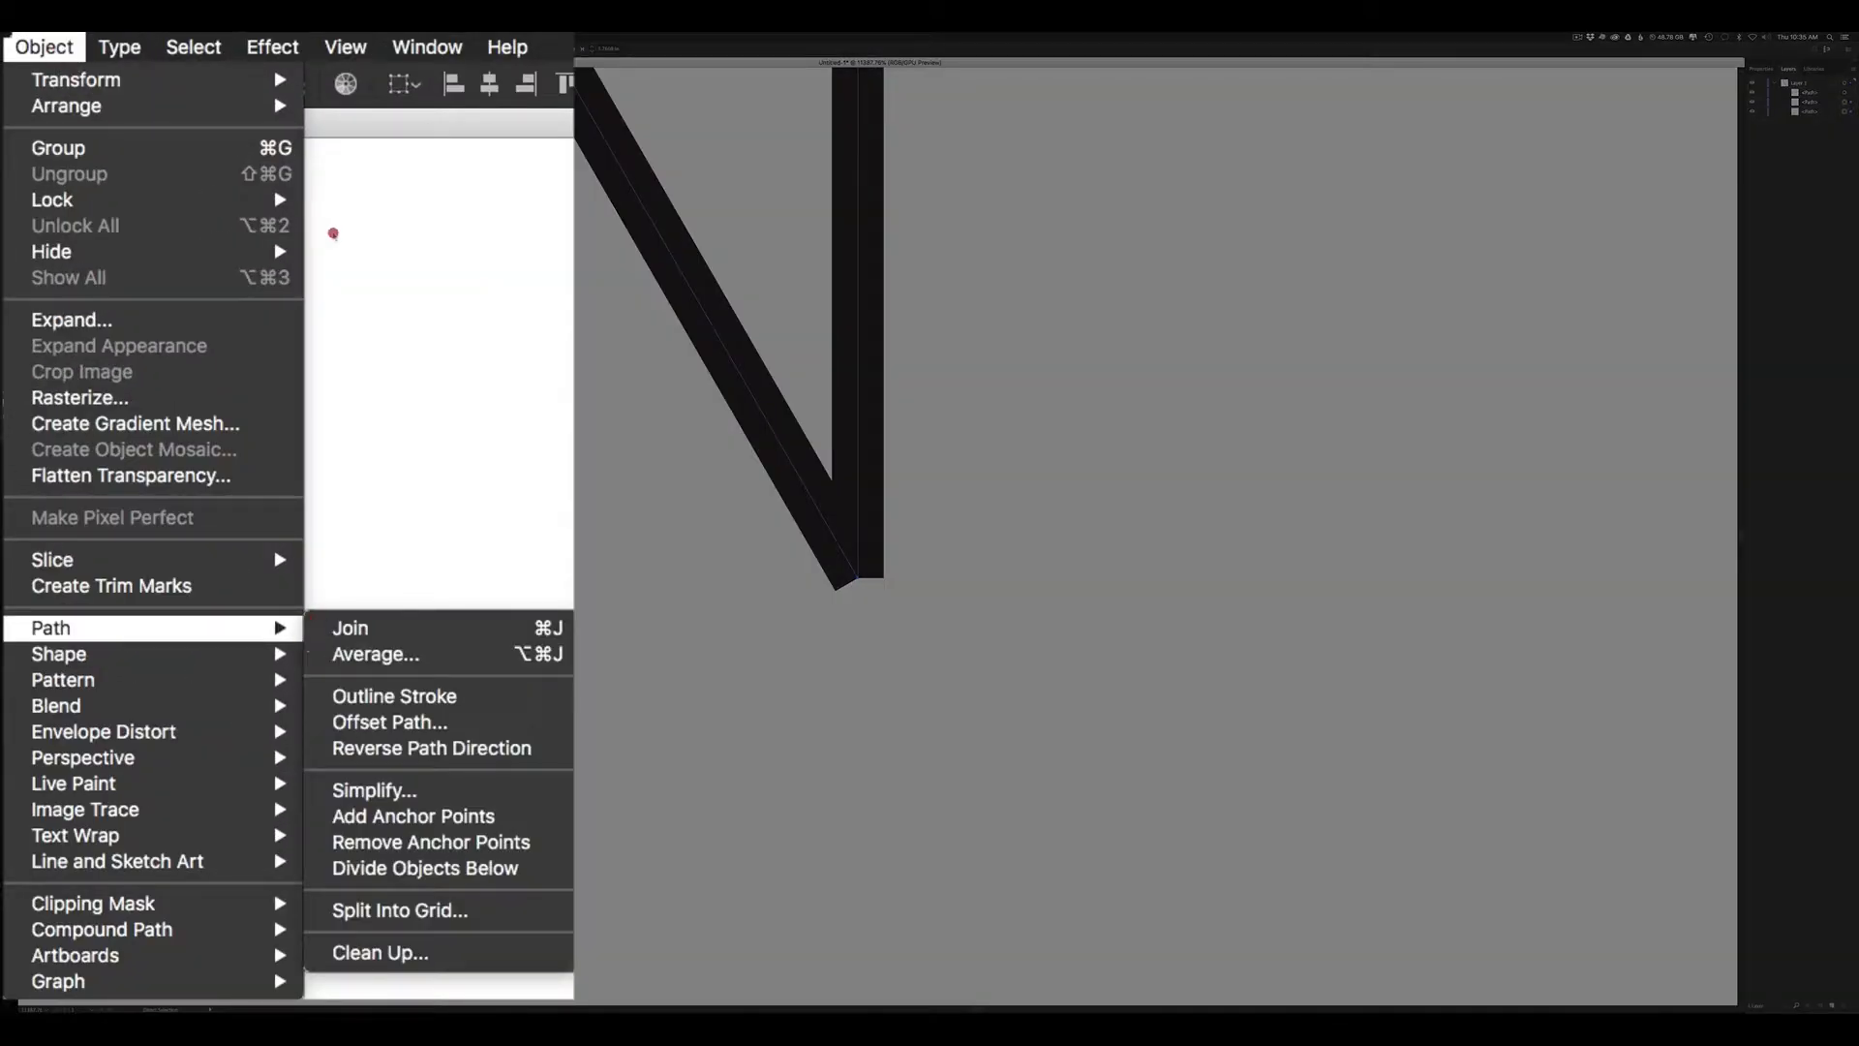
left_click(481, 627)
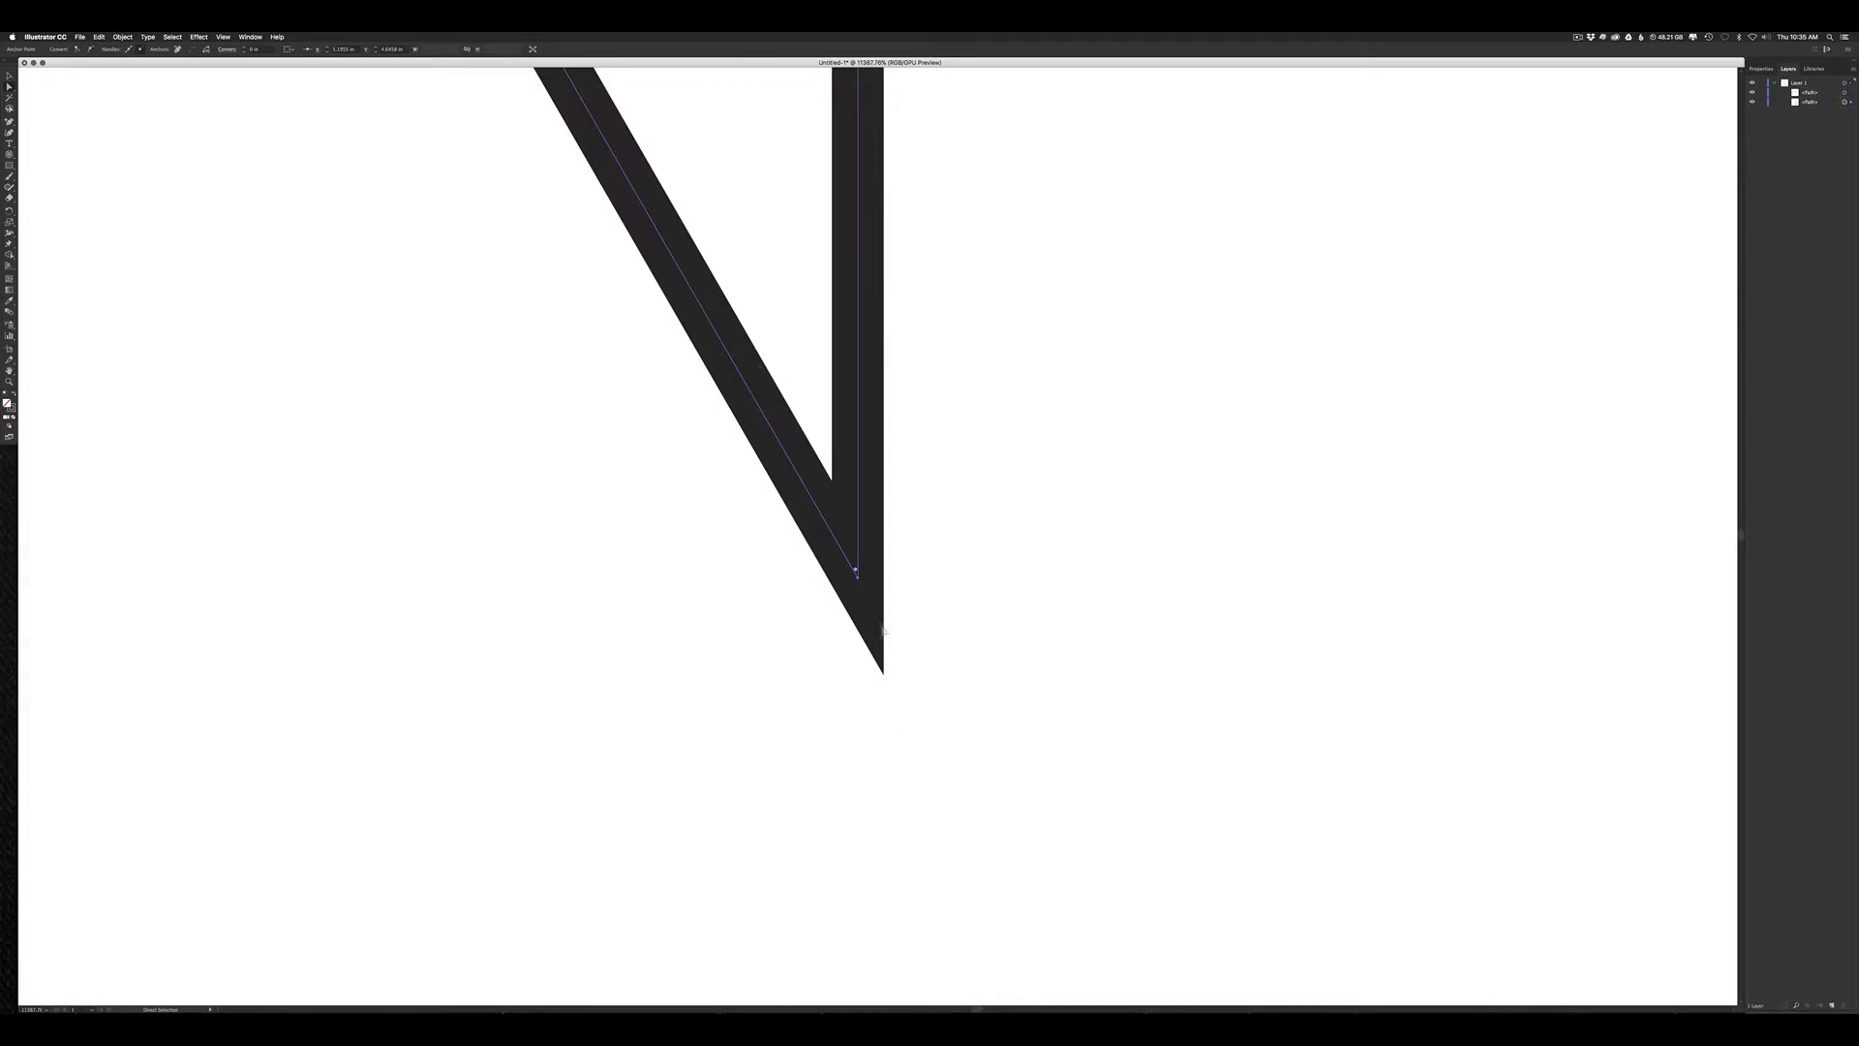
Step: Join the end of the arc to the top endpoint of the vertical line
key("super+0")
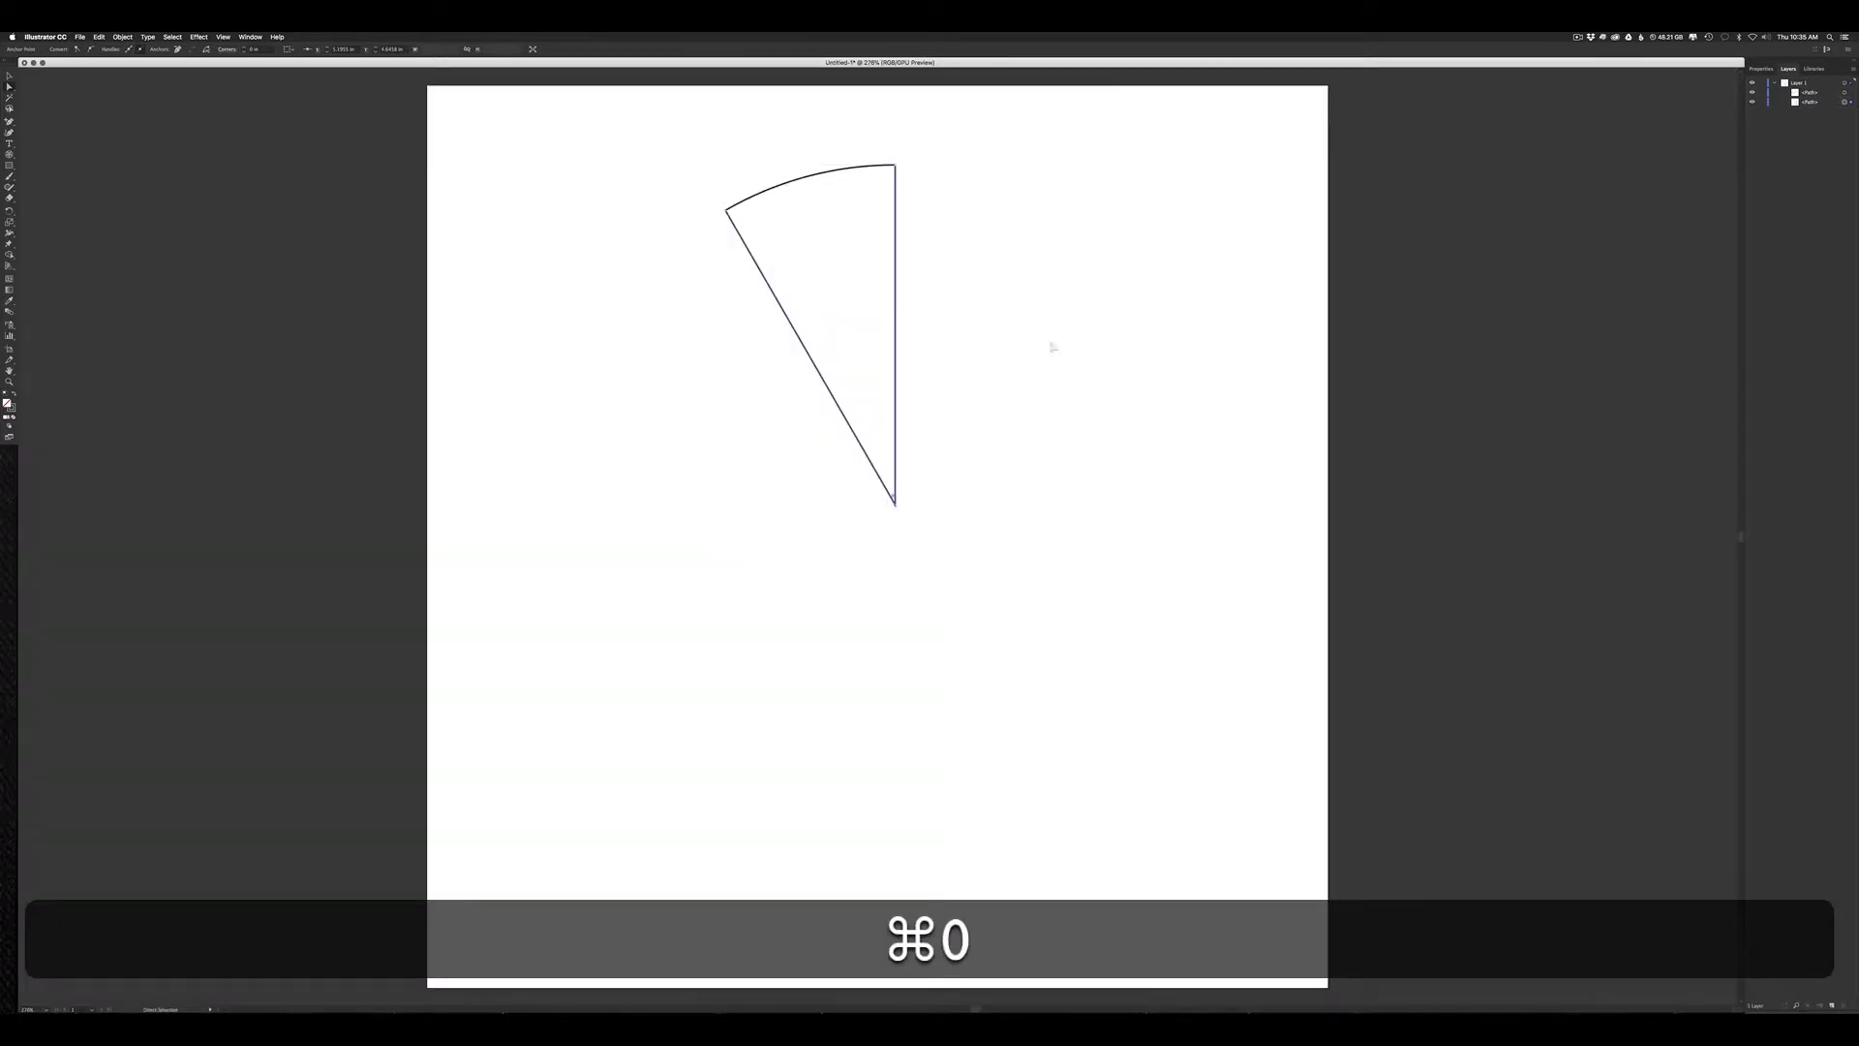
key("super+space")
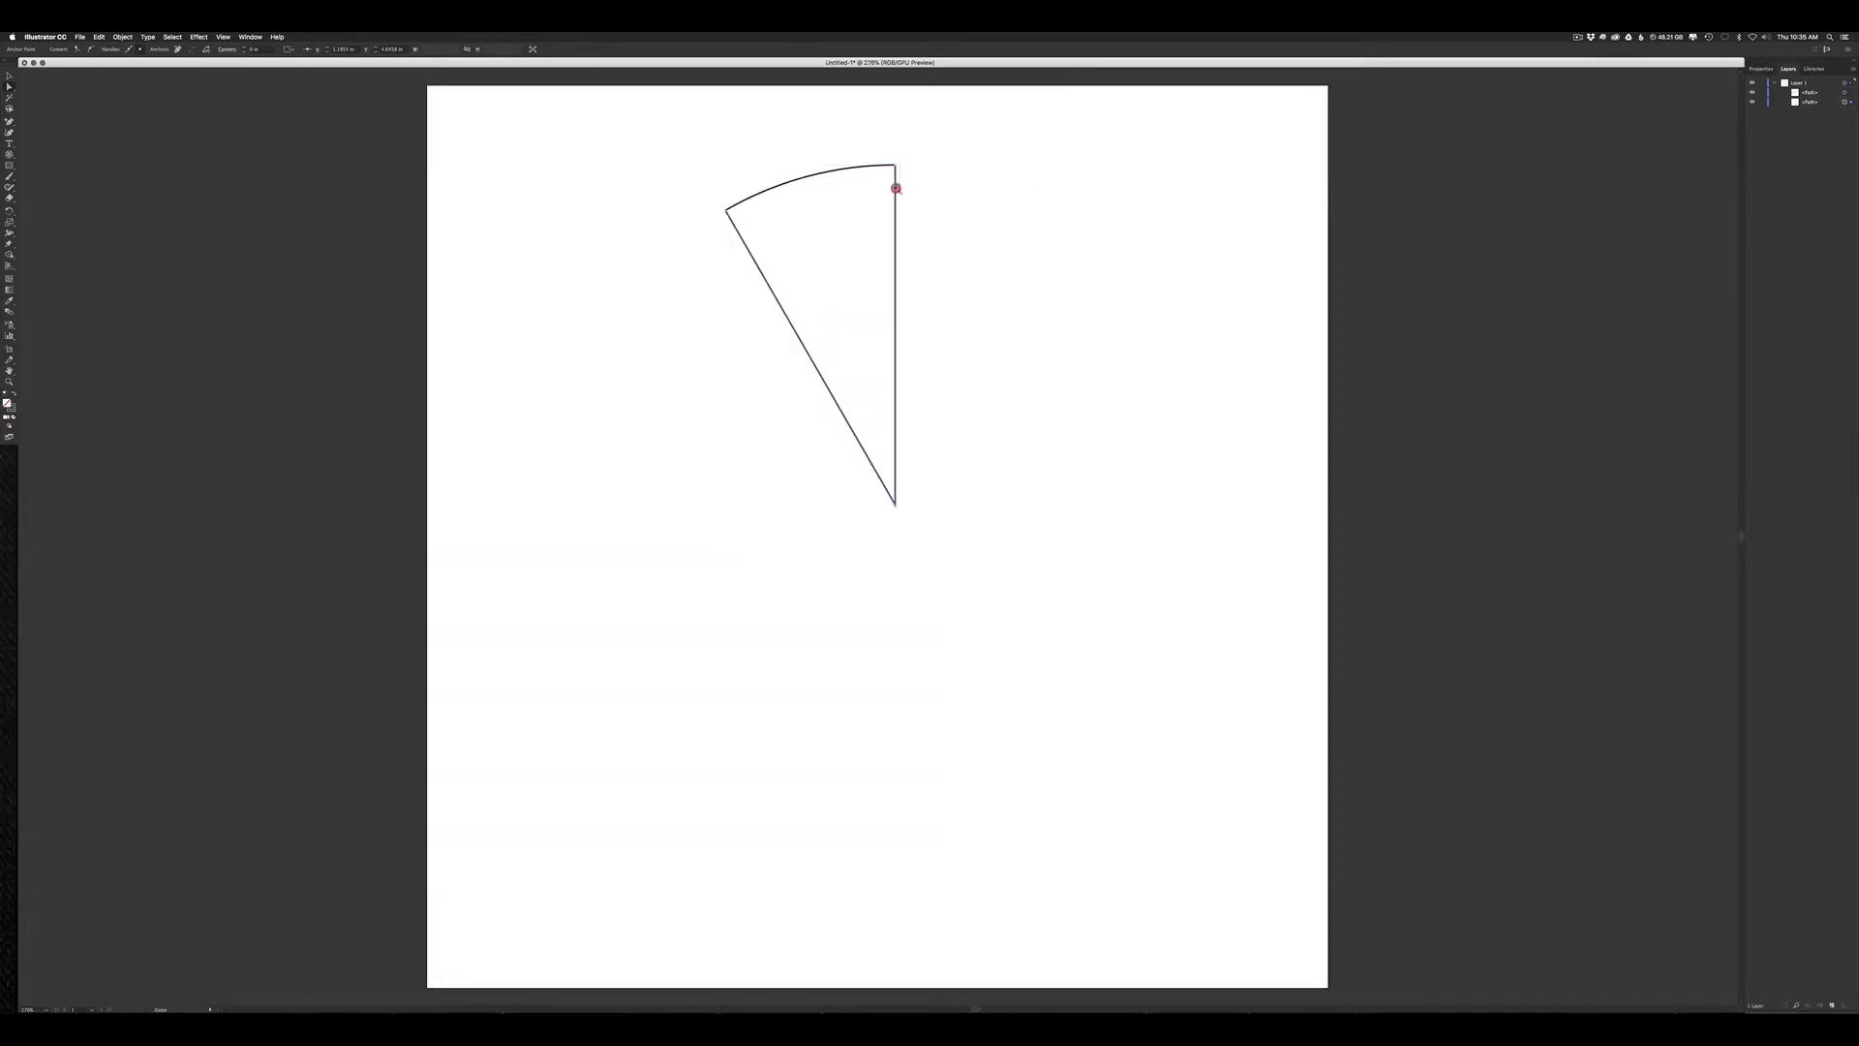
left_click_drag(885, 185, 883, 257)
left_click_drag(1278, 441, 688, 721)
left_click(124, 37)
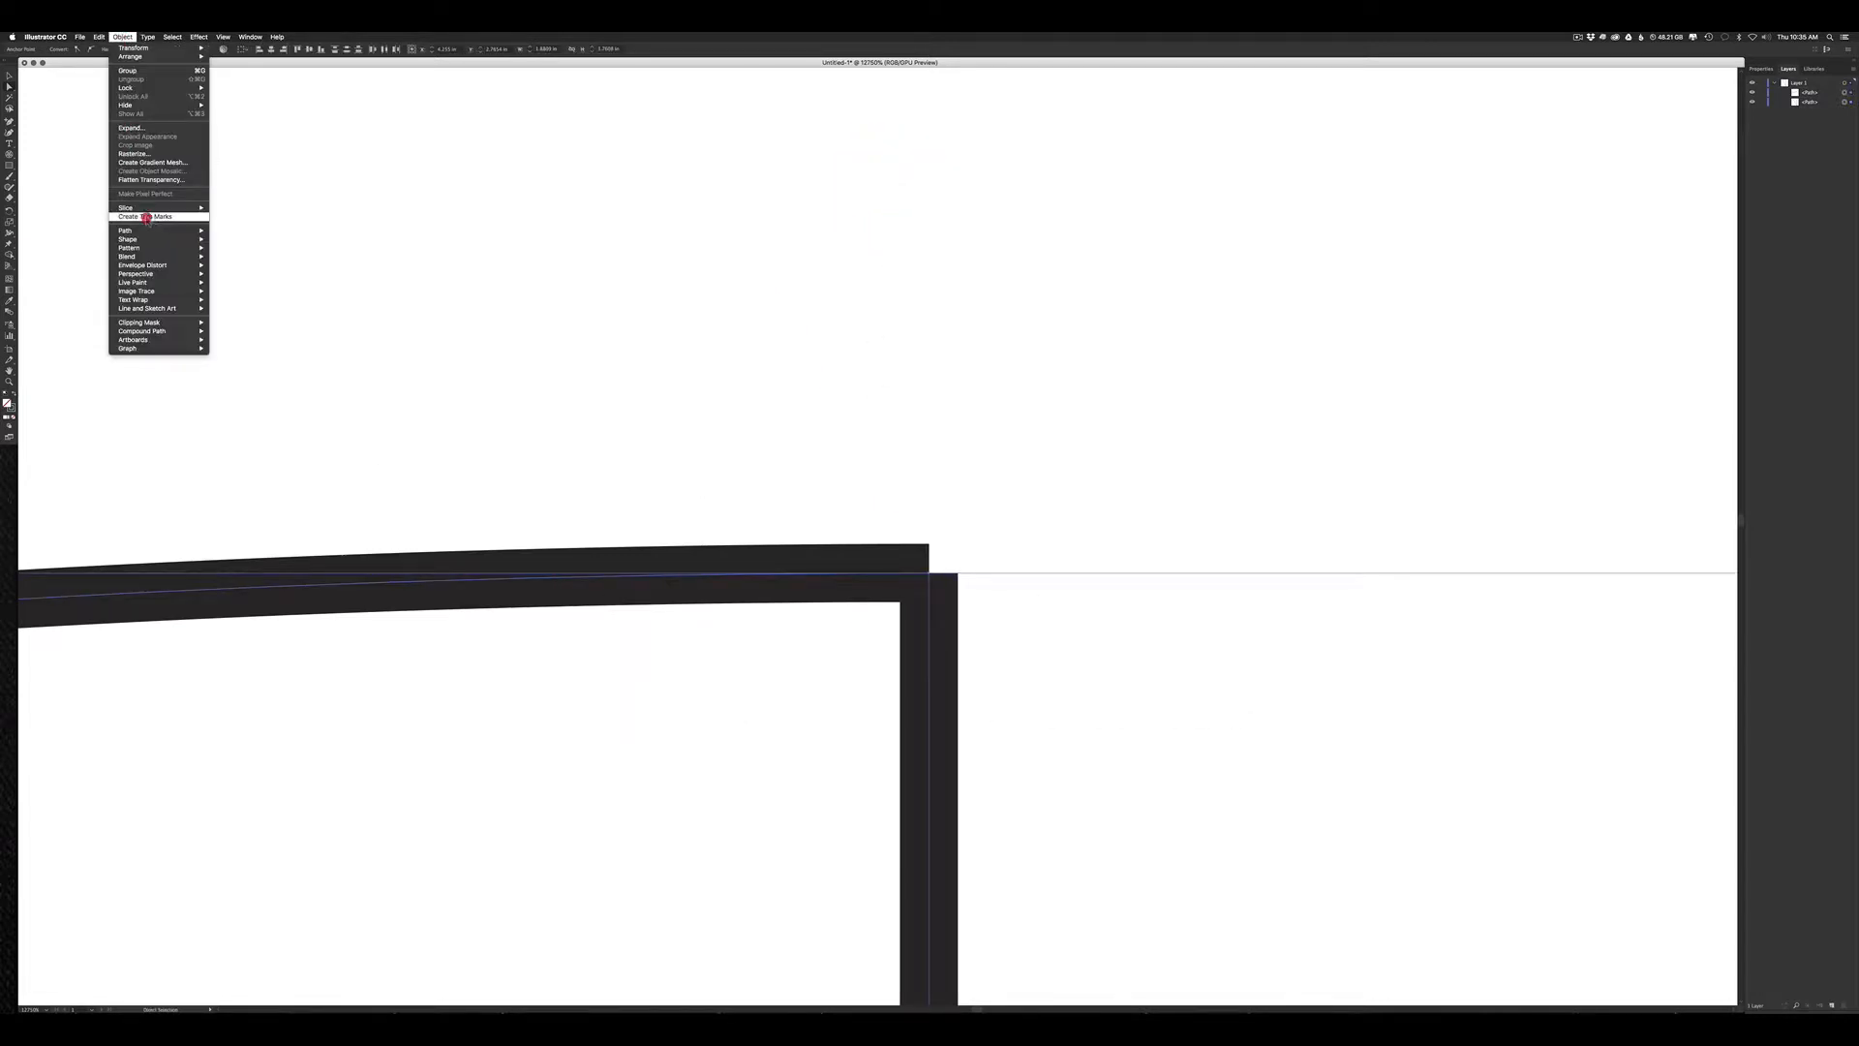
left_click(133, 245)
mouse_move(136, 230)
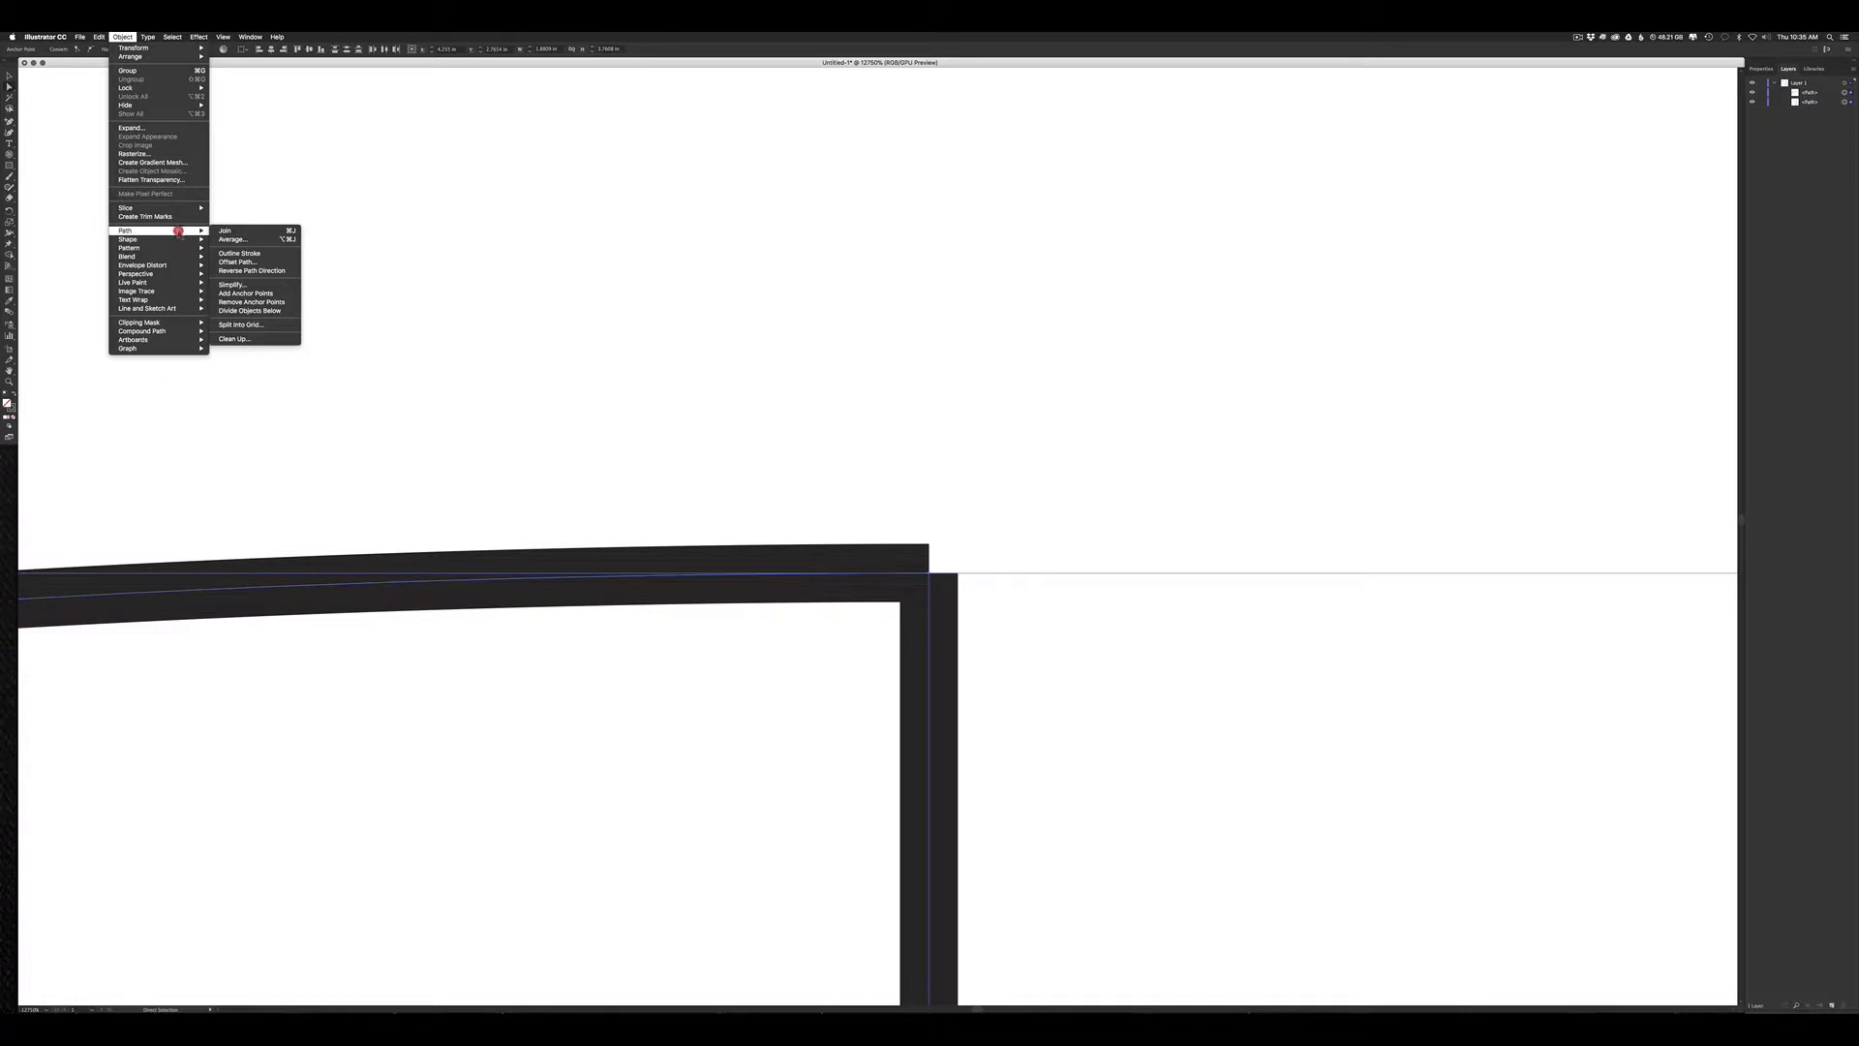
left_click(263, 231)
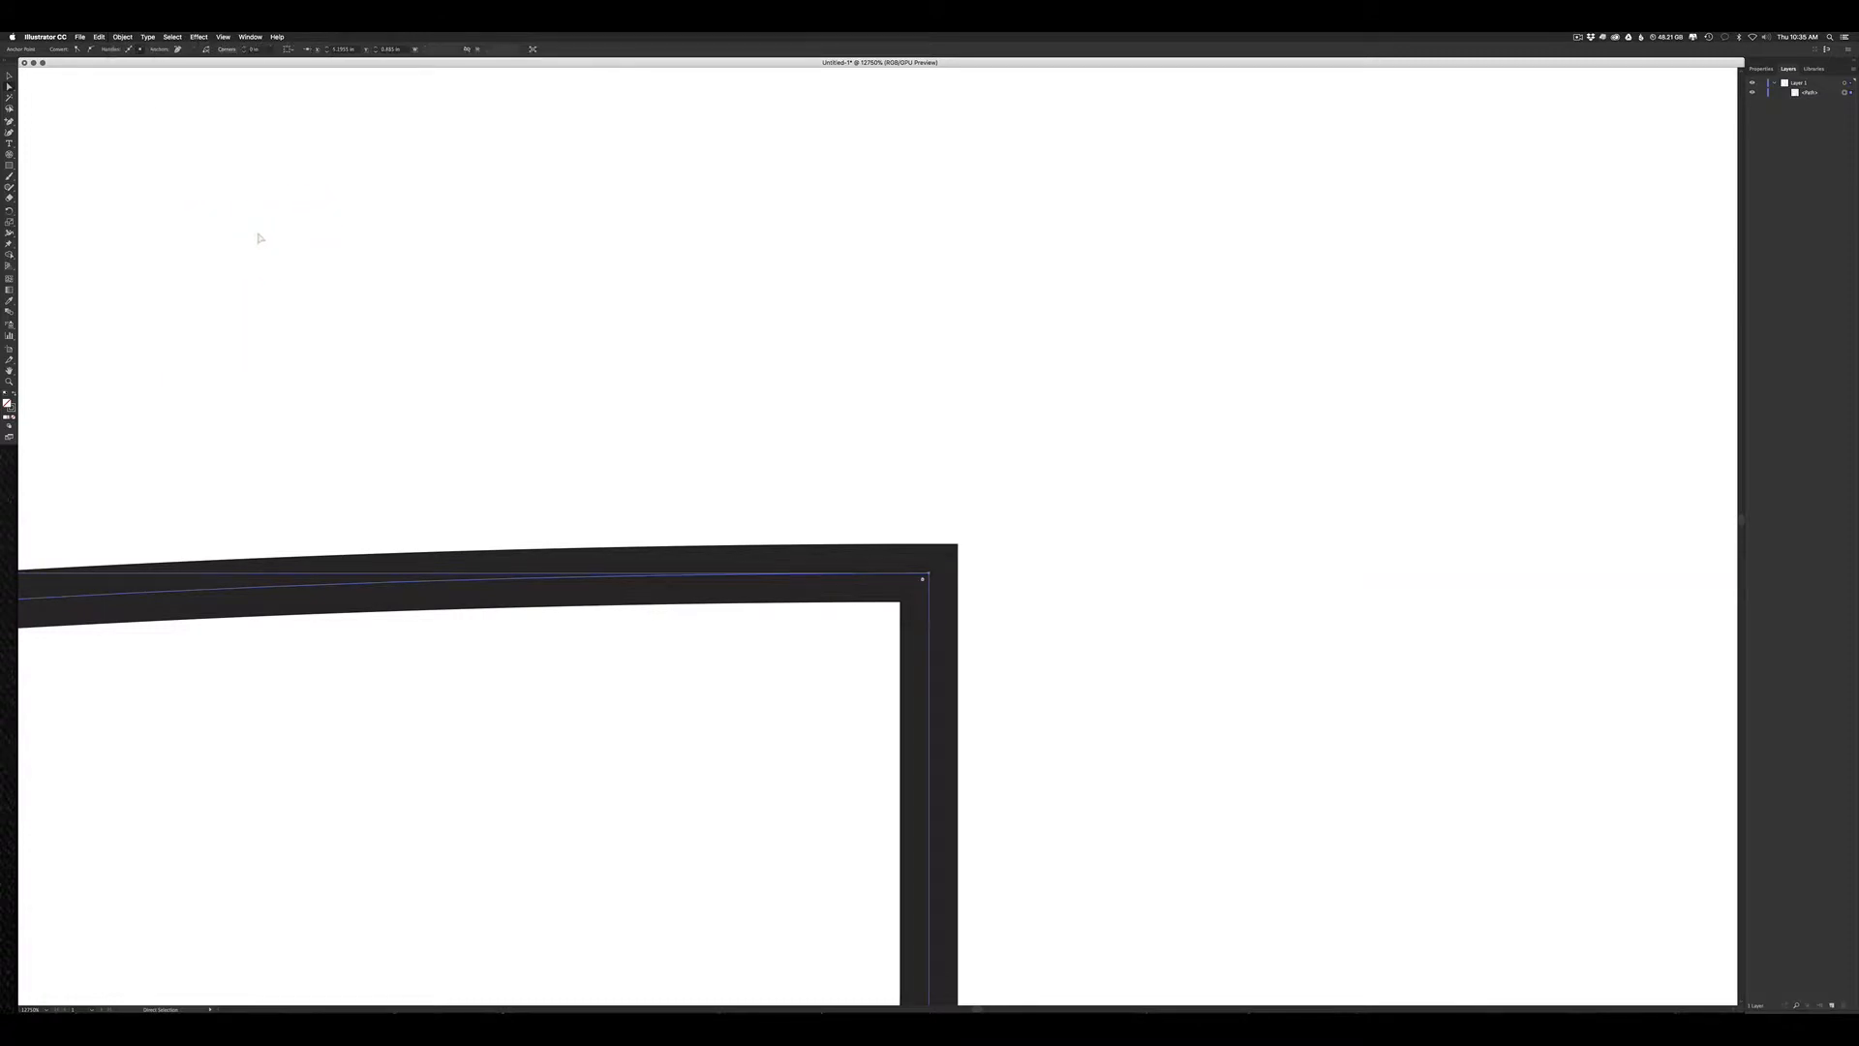
Step: Close the gap between the diagonal line's upper end and the arc's end with the Pen tool
mouse_move(268, 561)
left_mouse_down()
mouse_move(1414, 452)
mouse_move(1801, 382)
left_mouse_up()
left_click_drag(213, 676, 1701, 391)
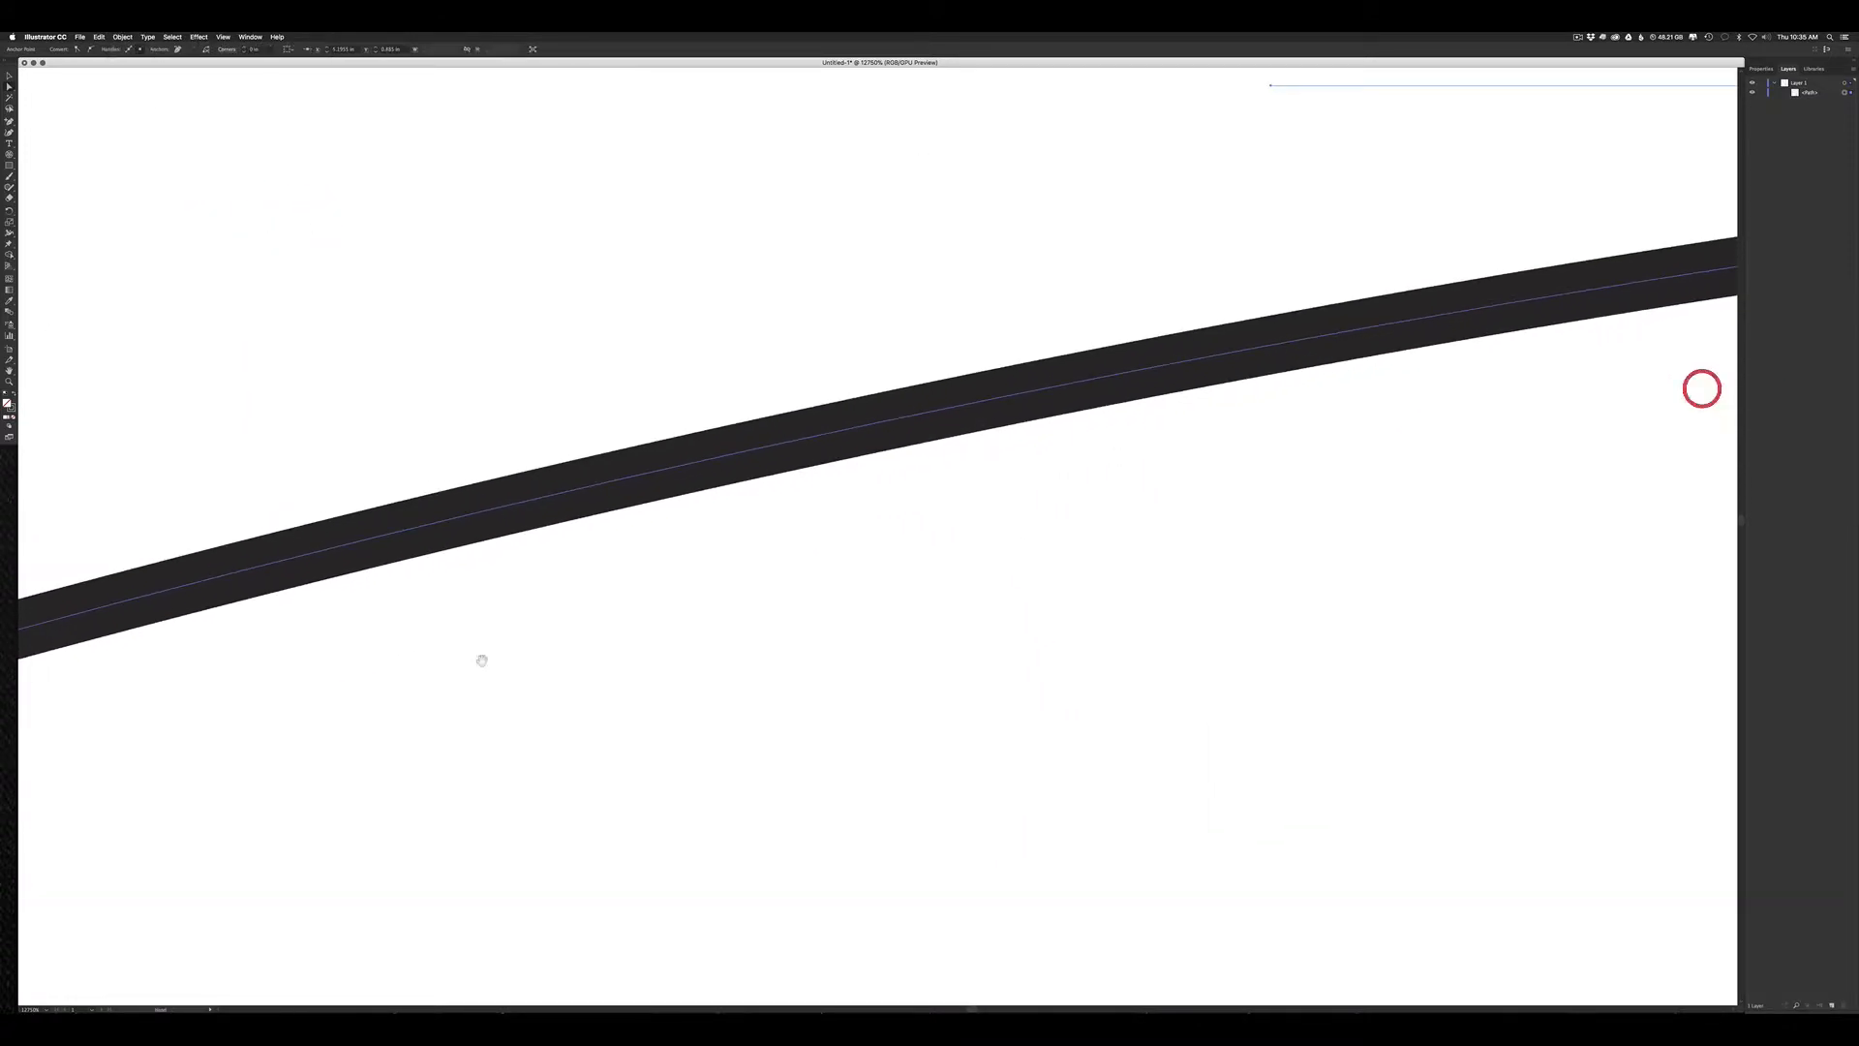
left_click_drag(290, 707, 1801, 361)
mouse_move(495, 651)
left_mouse_down()
mouse_move(1606, 219)
mouse_move(1650, 225)
left_mouse_up()
left_click_drag(498, 695, 1549, 160)
mouse_move(407, 590)
left_mouse_down()
mouse_move(694, 427)
mouse_move(1237, 183)
left_mouse_up()
key("super+space")
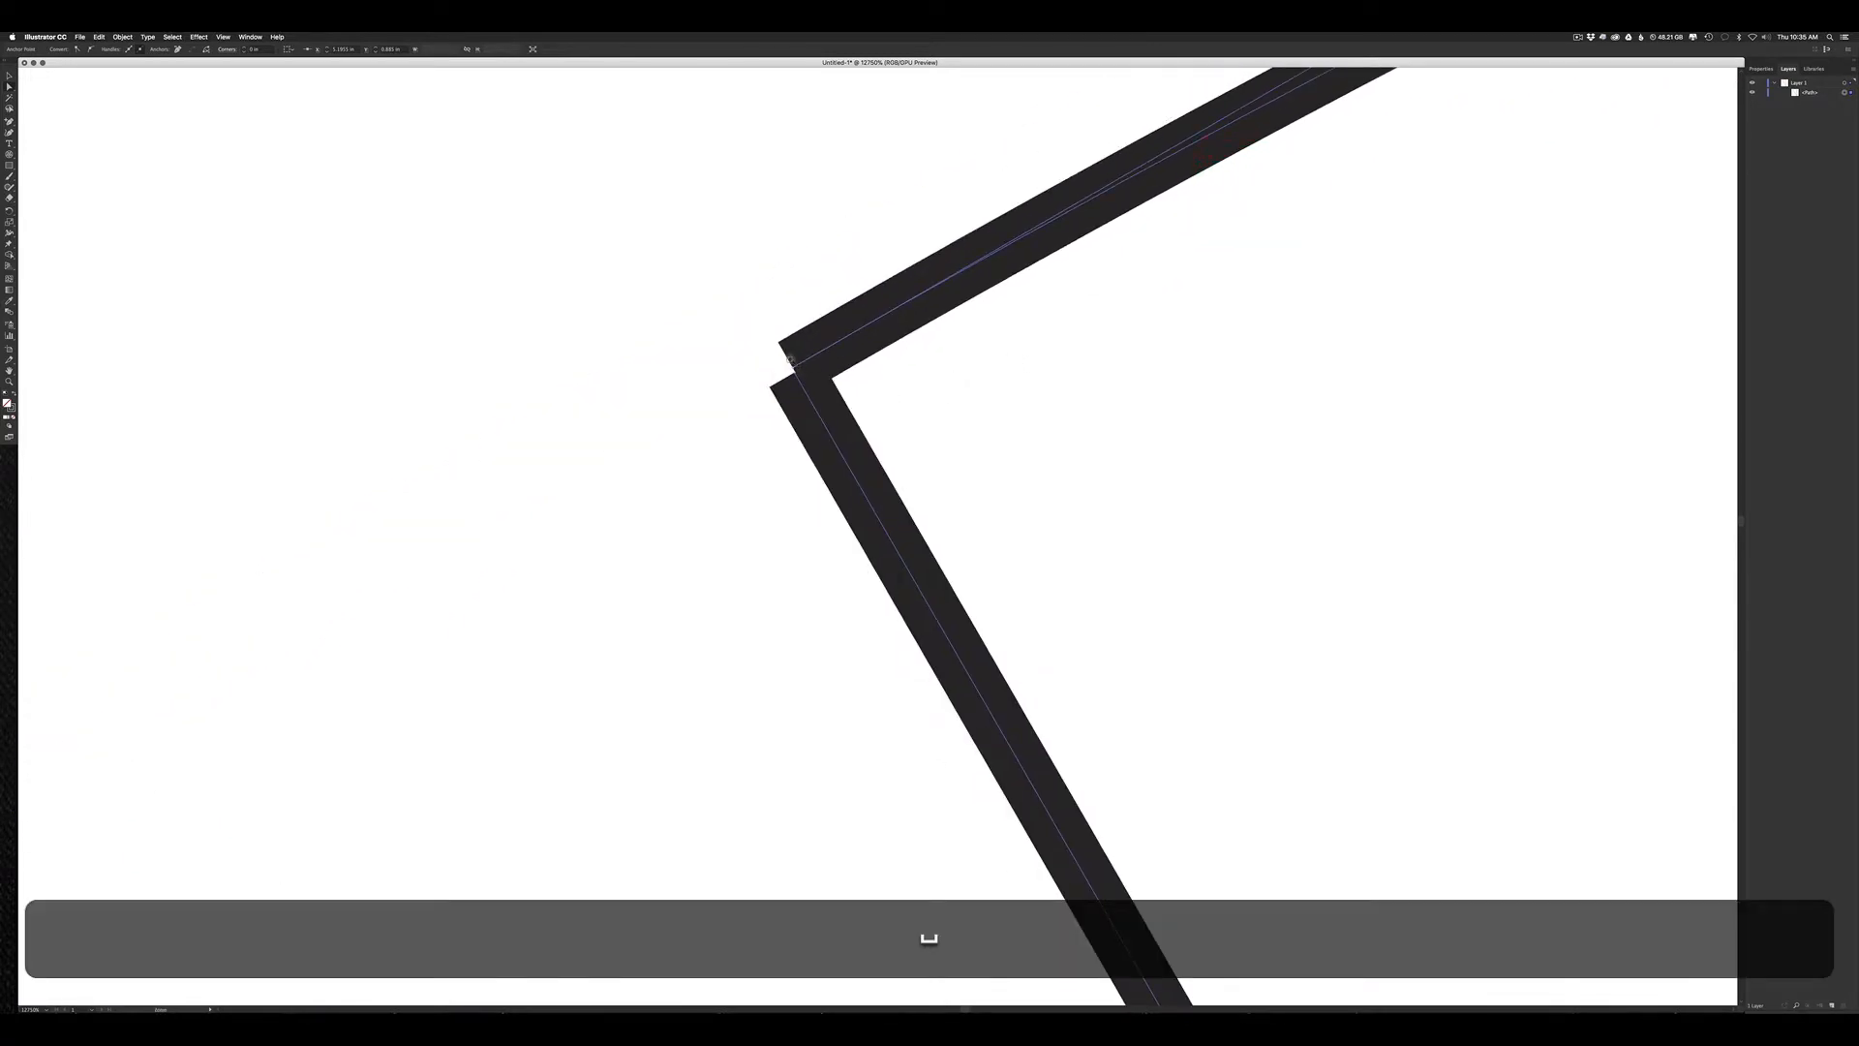
left_click(801, 379)
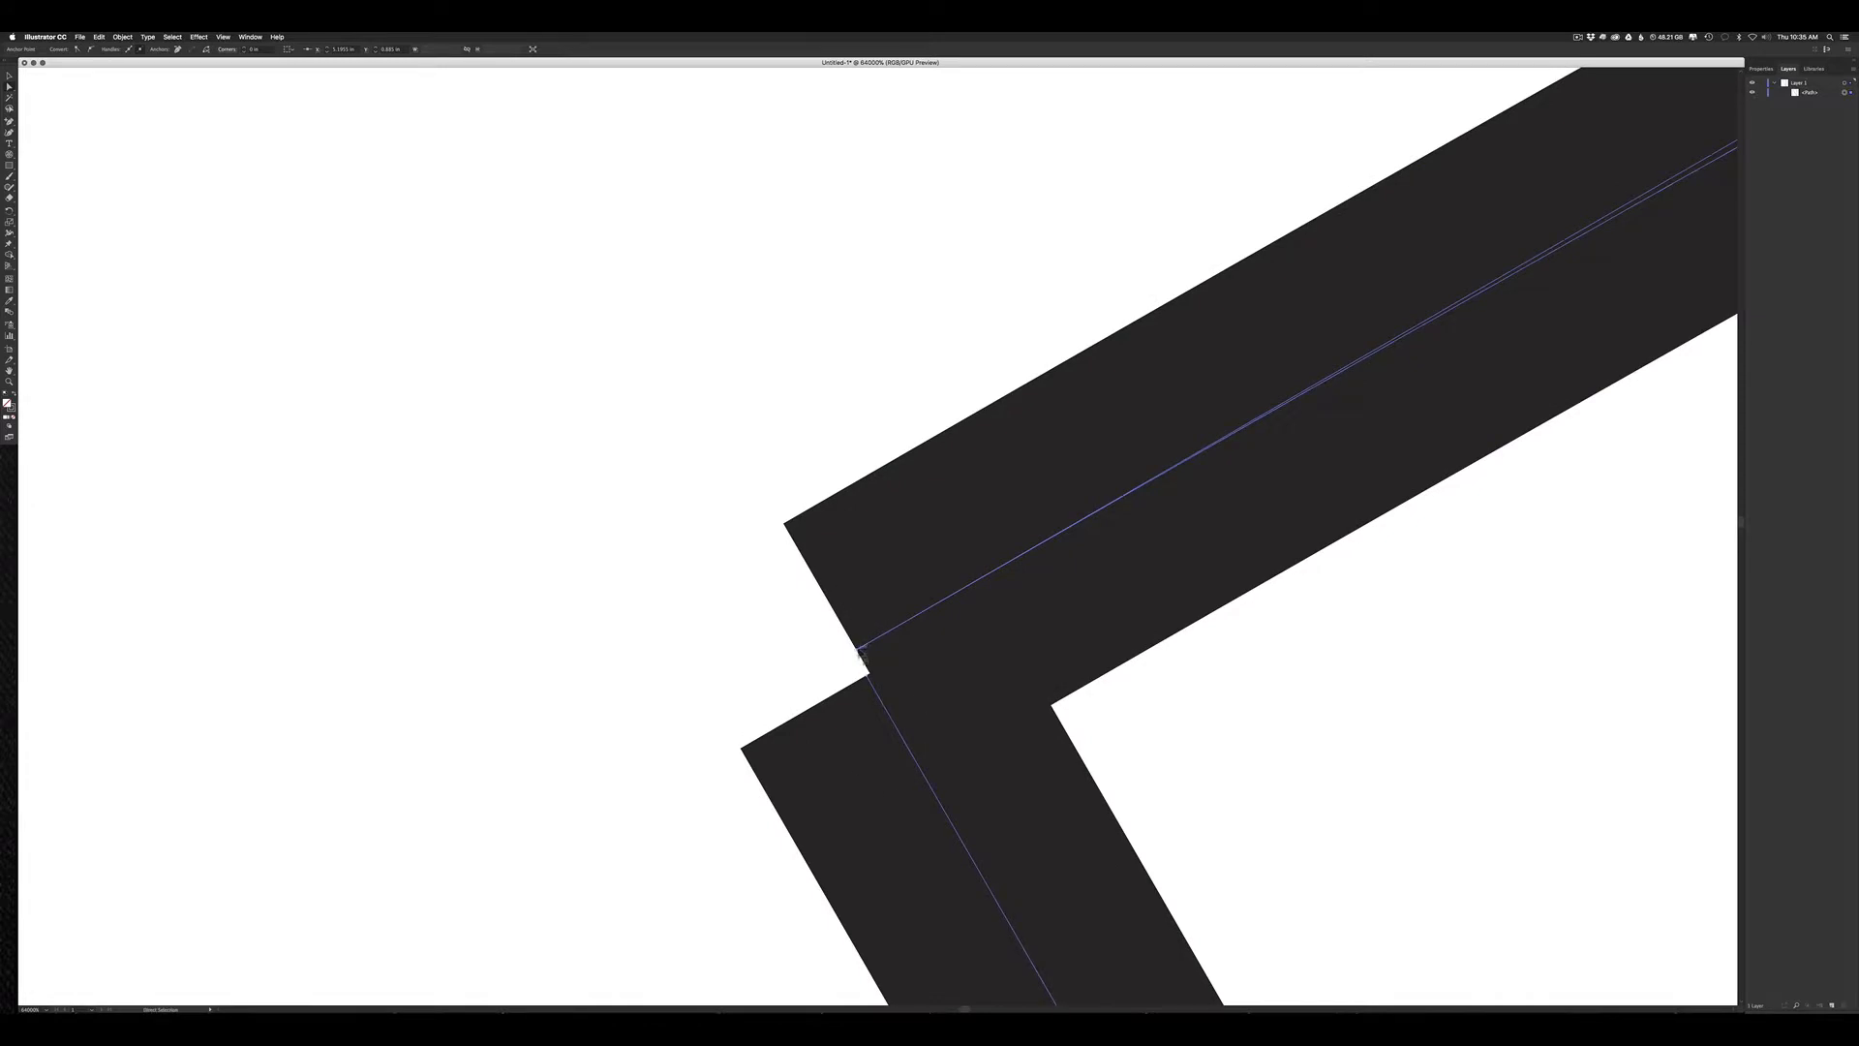
left_click(9, 133)
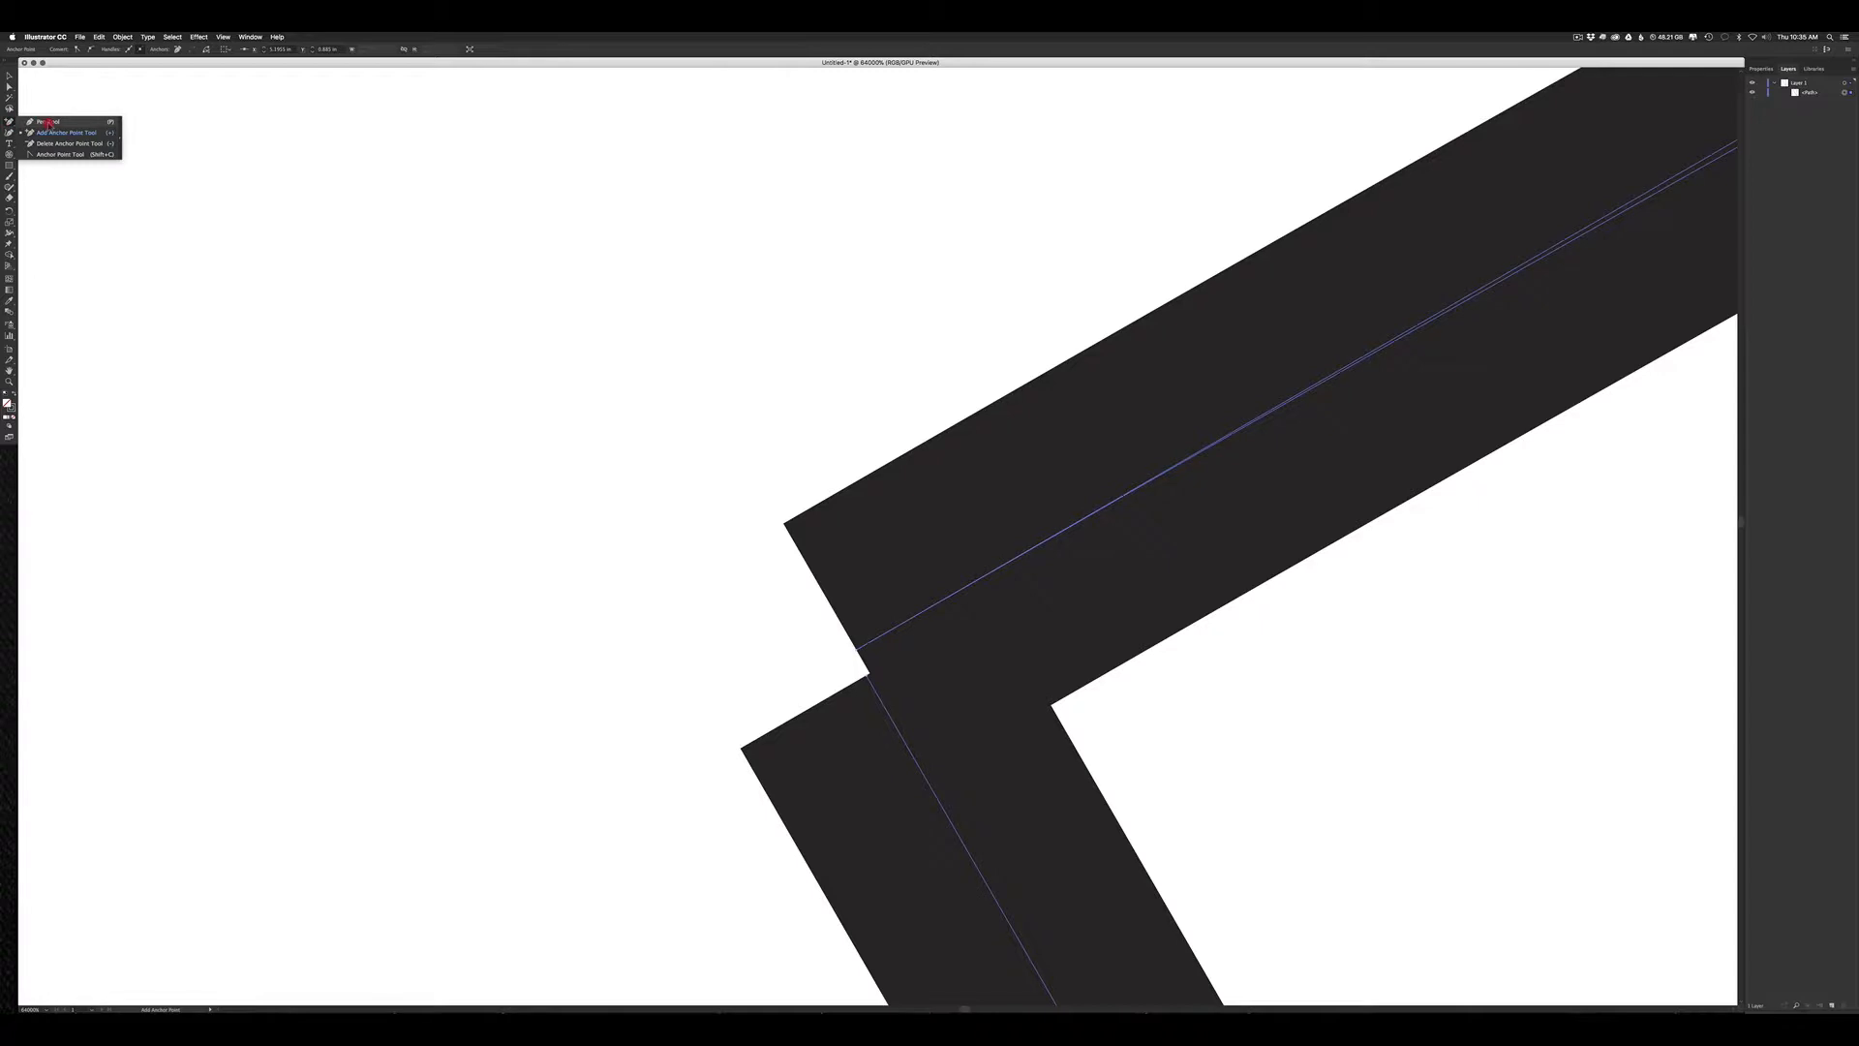
left_click(46, 122)
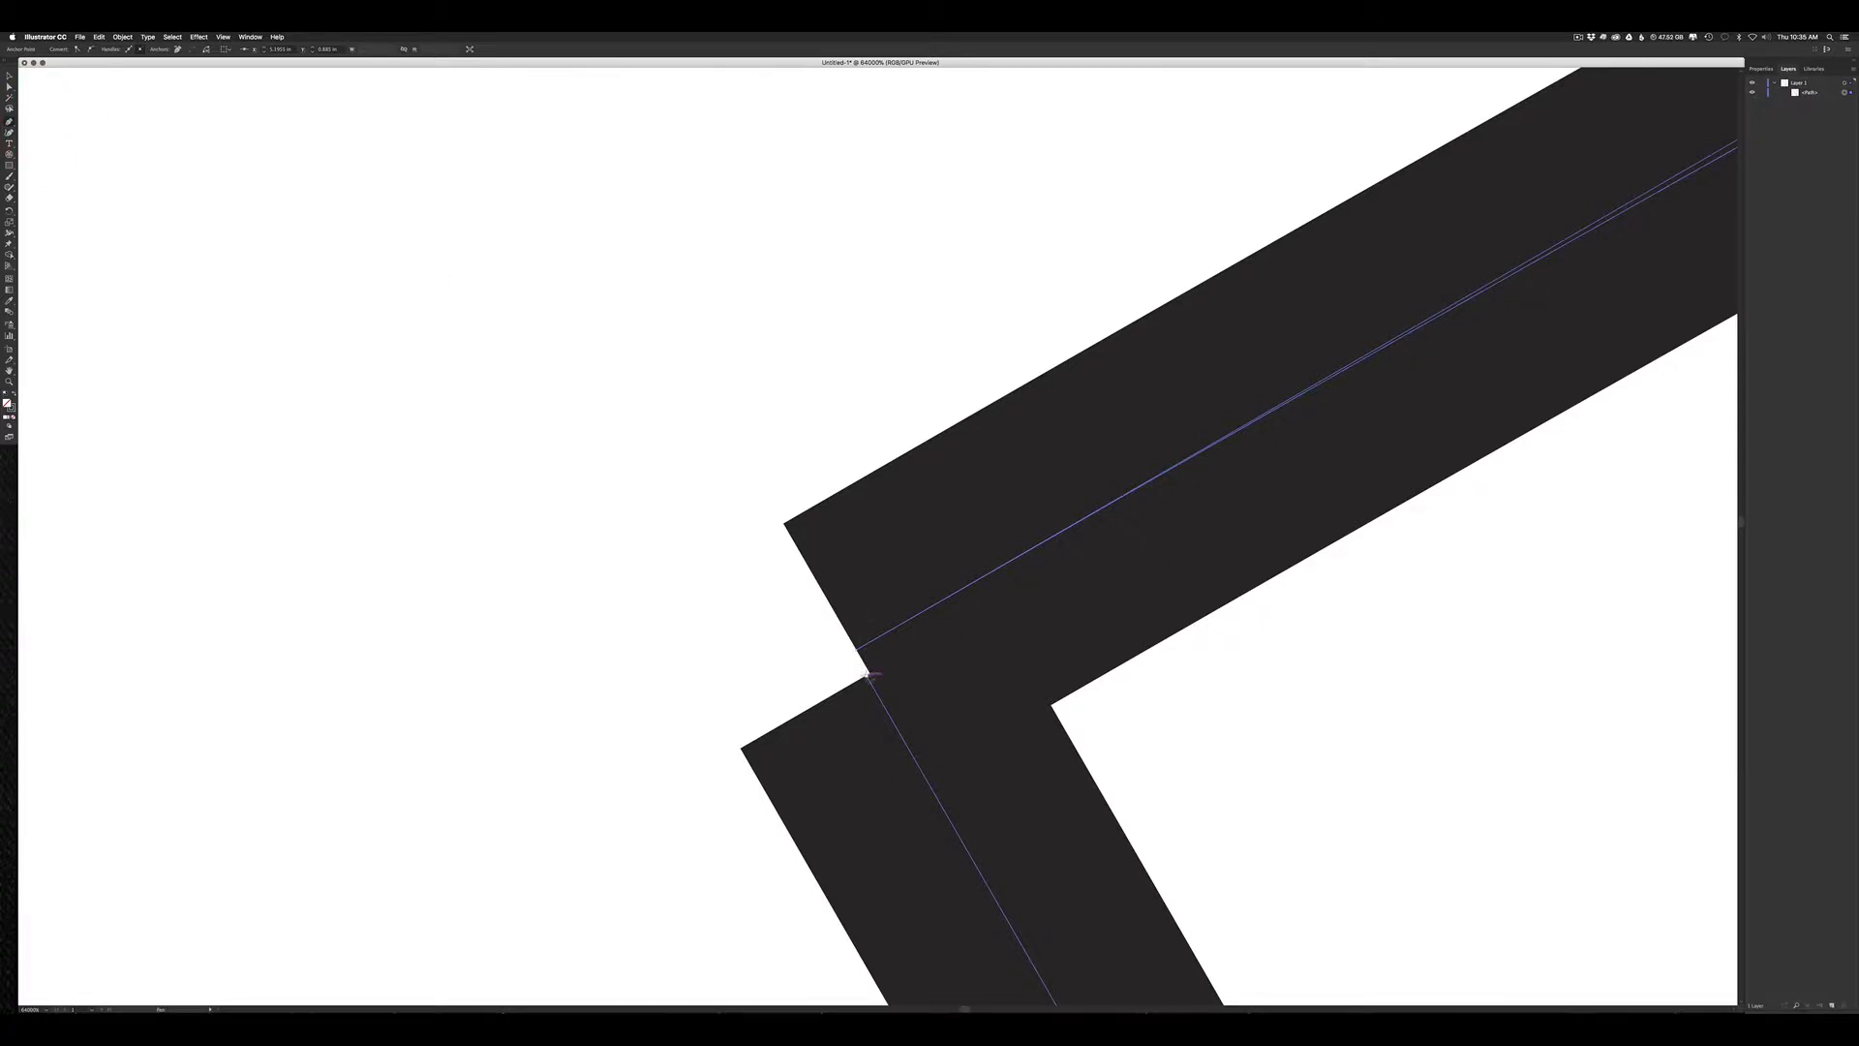
left_click_drag(869, 675, 858, 649)
left_click(857, 650)
Step: Move the anchor point at the arc and diagonal line's corner slightly outward to straighten the corner, and deselect the wedge
key("super")
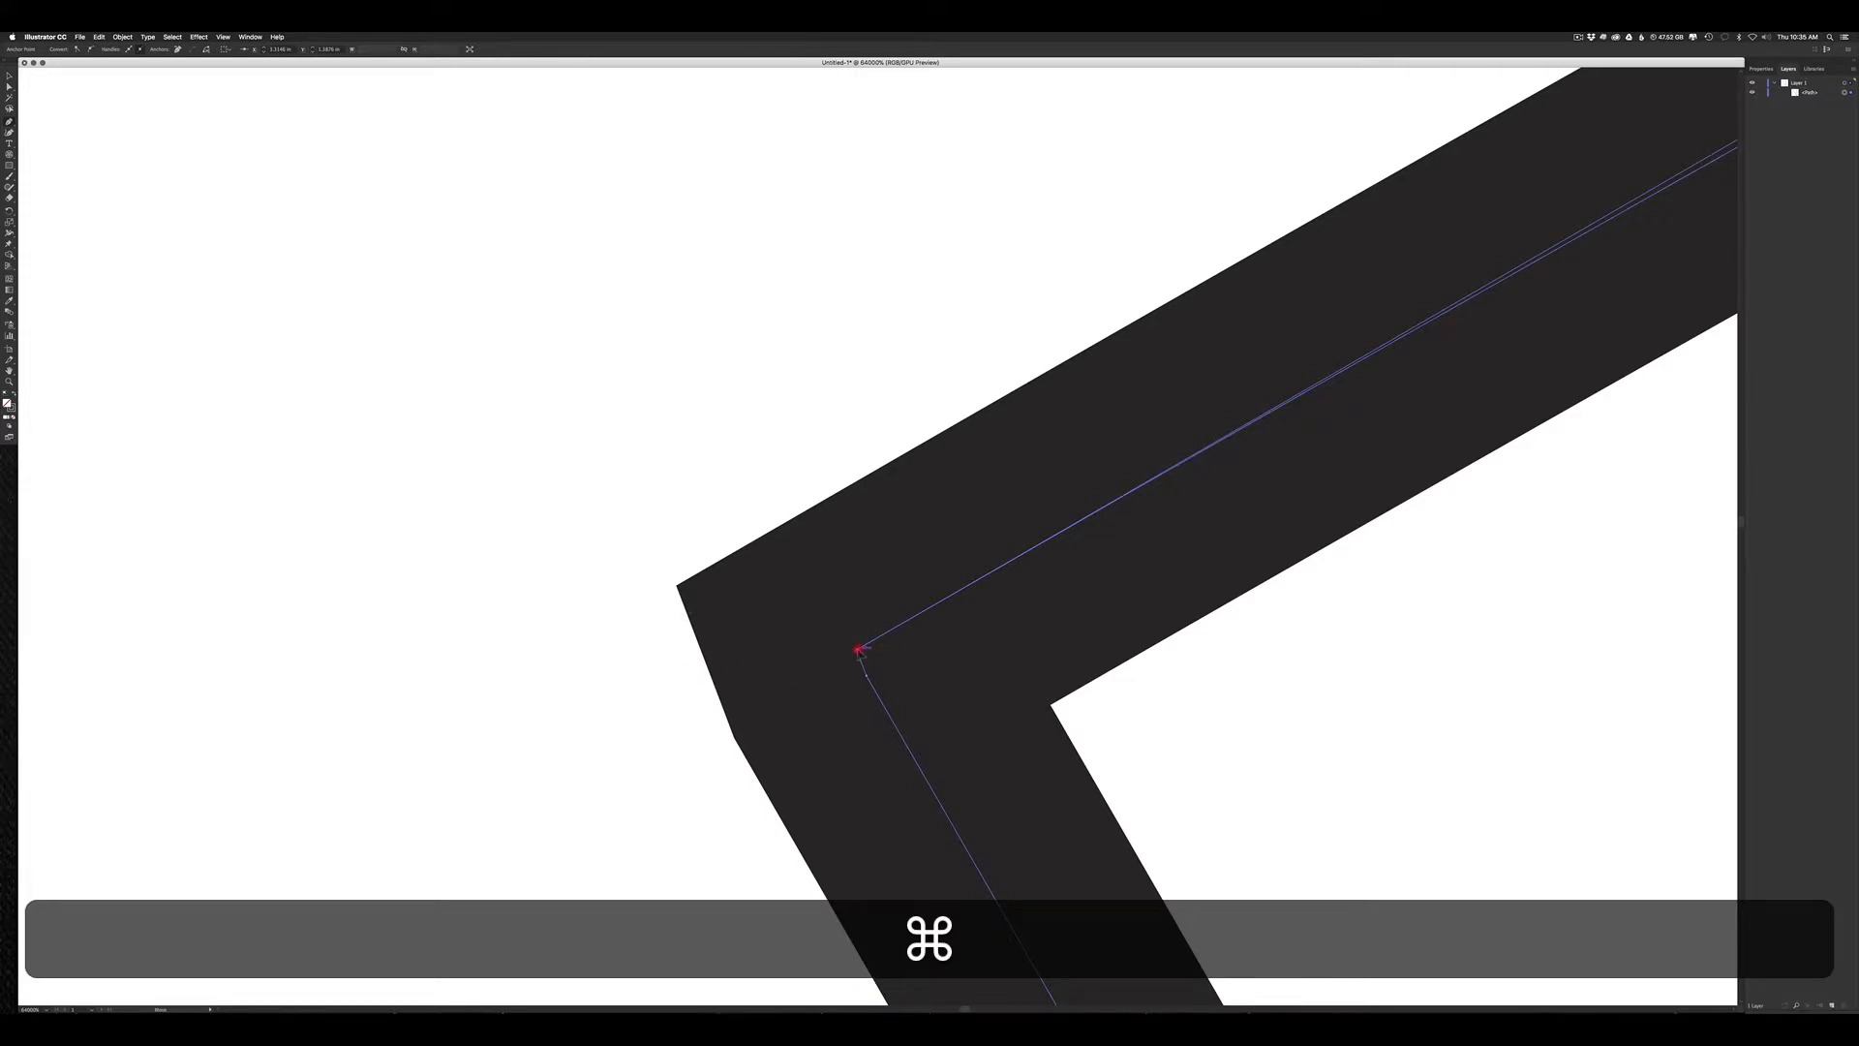
left_click_drag(858, 651, 852, 655)
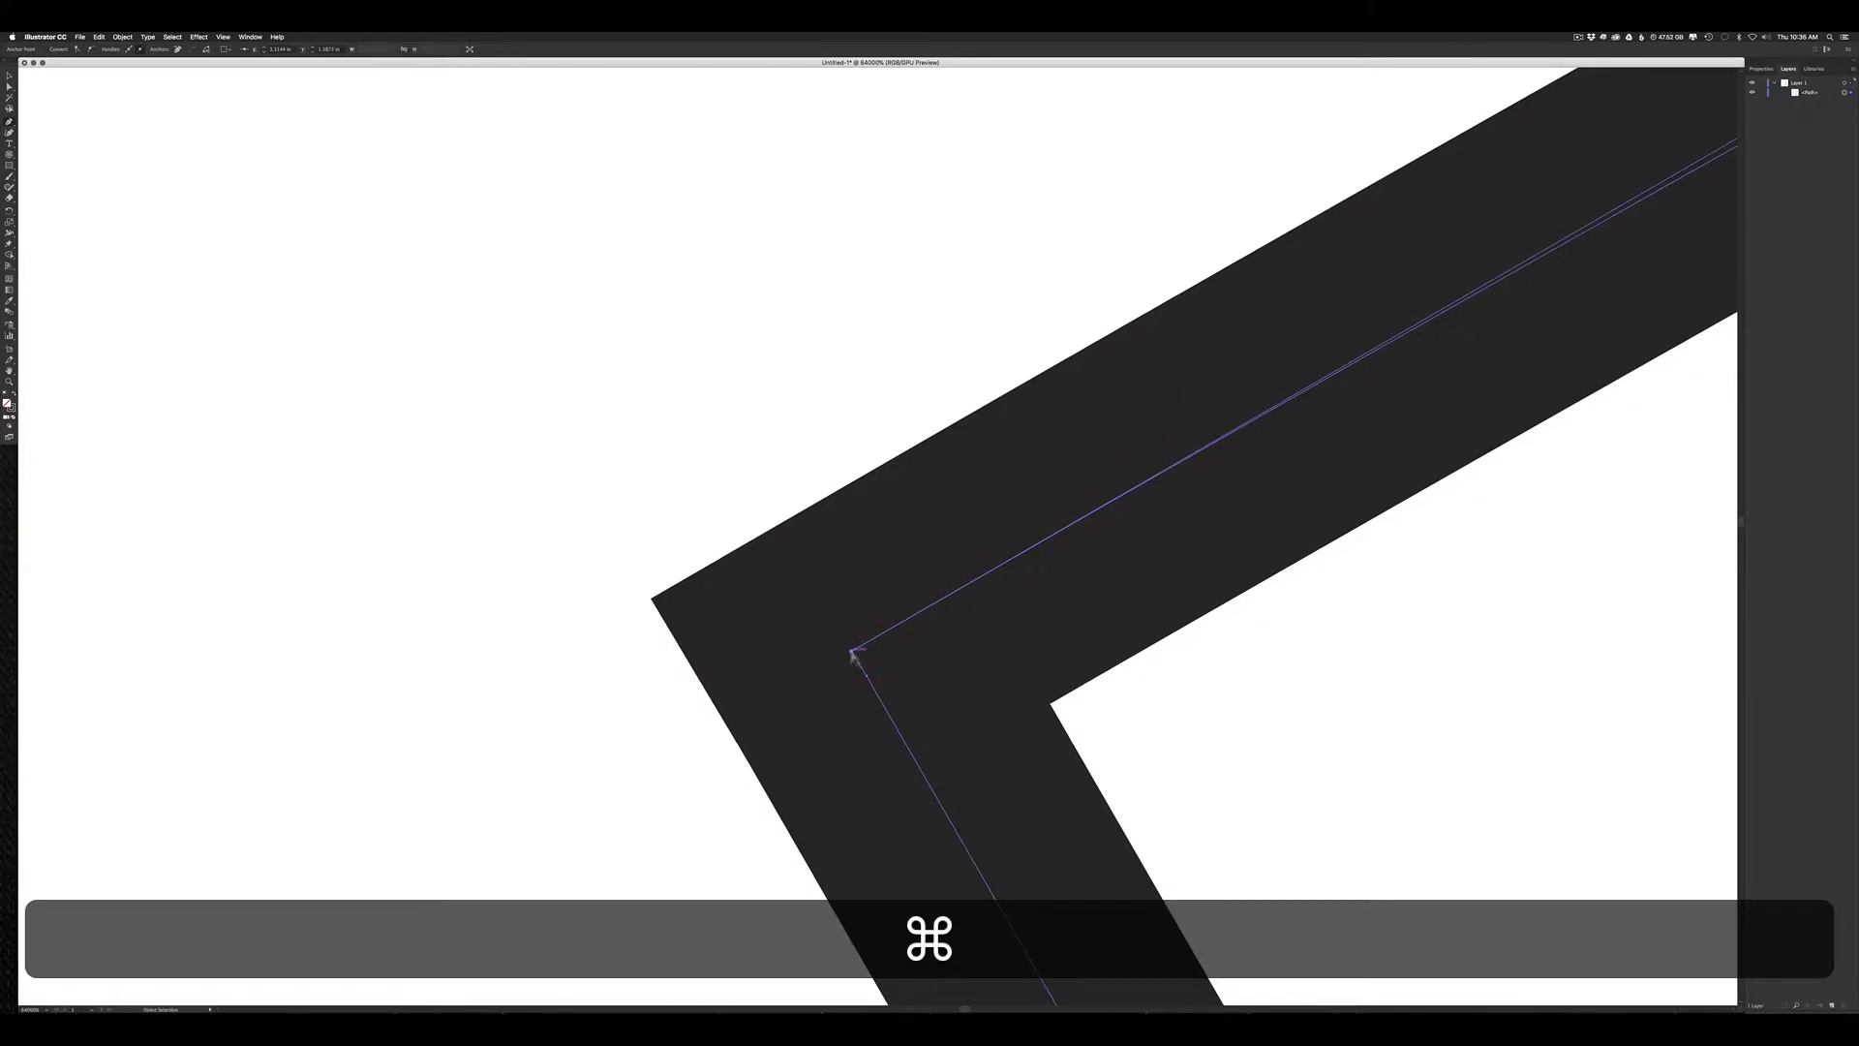
left_click_drag(854, 653, 853, 654)
key("super+0")
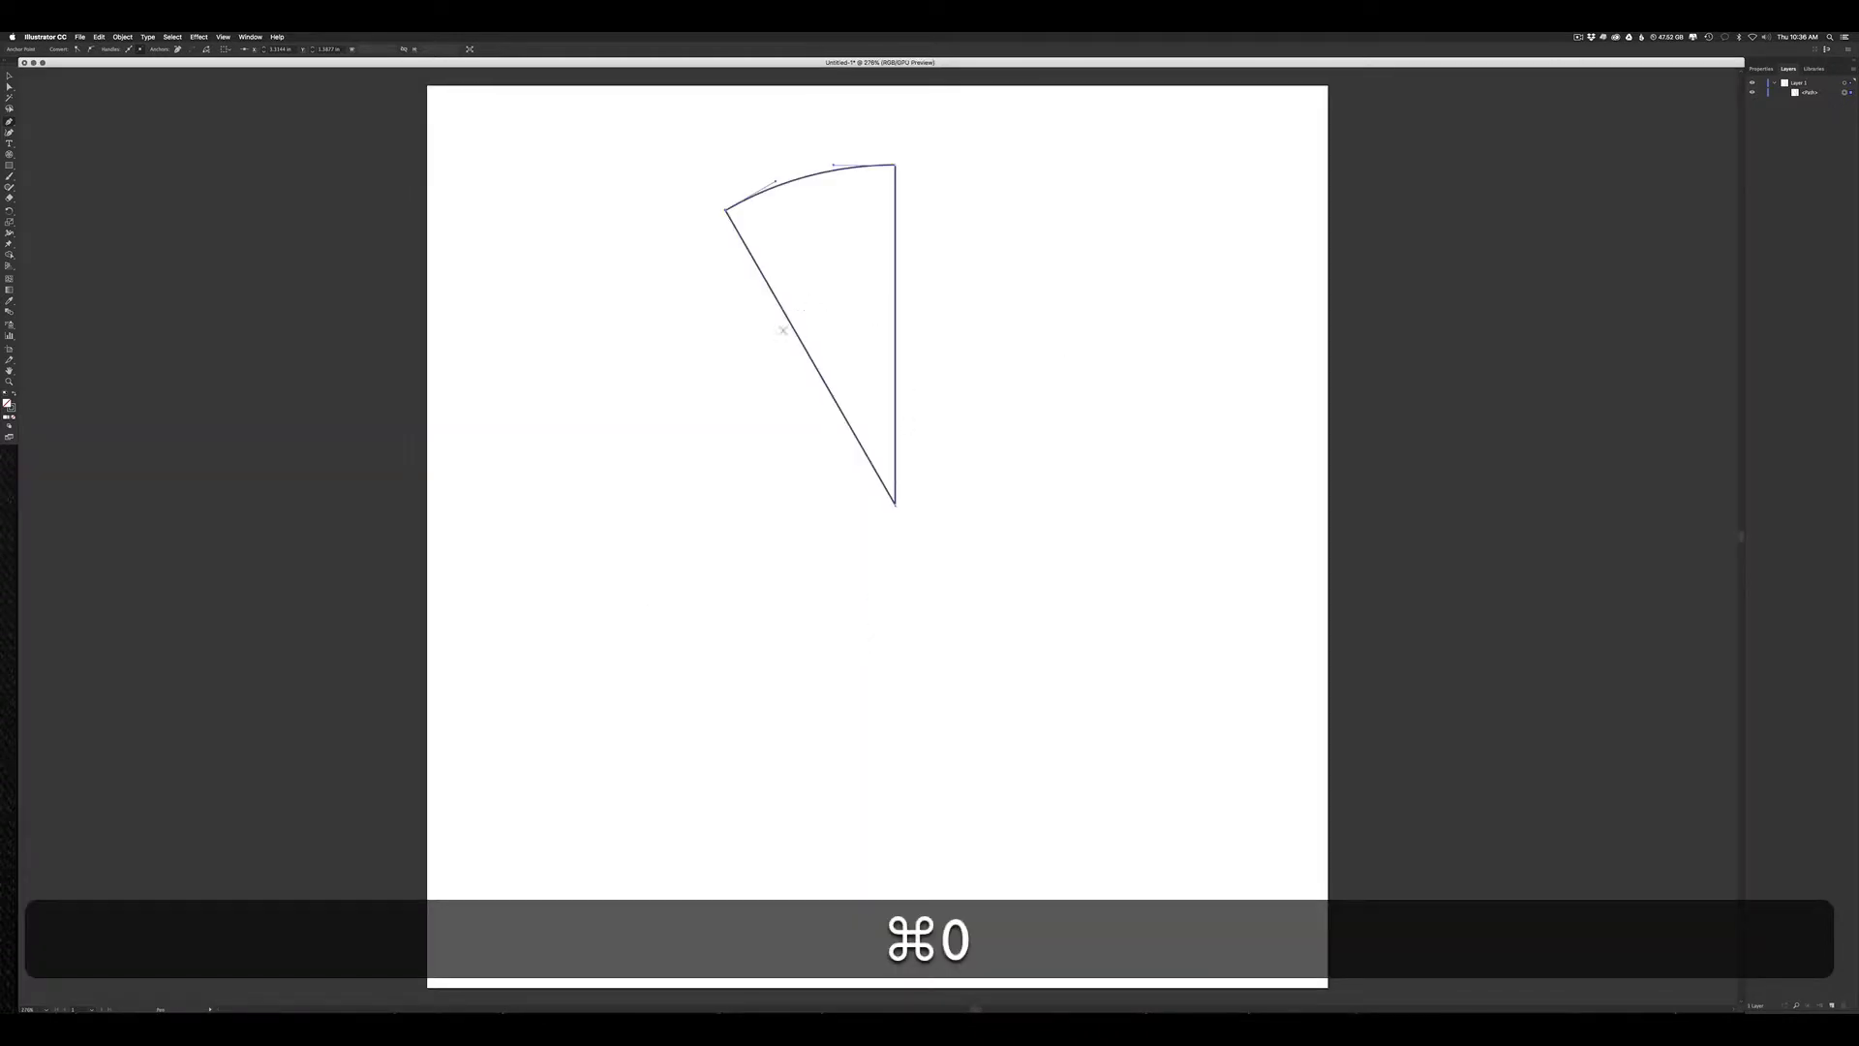
key("super")
left_click(950, 509, "super")
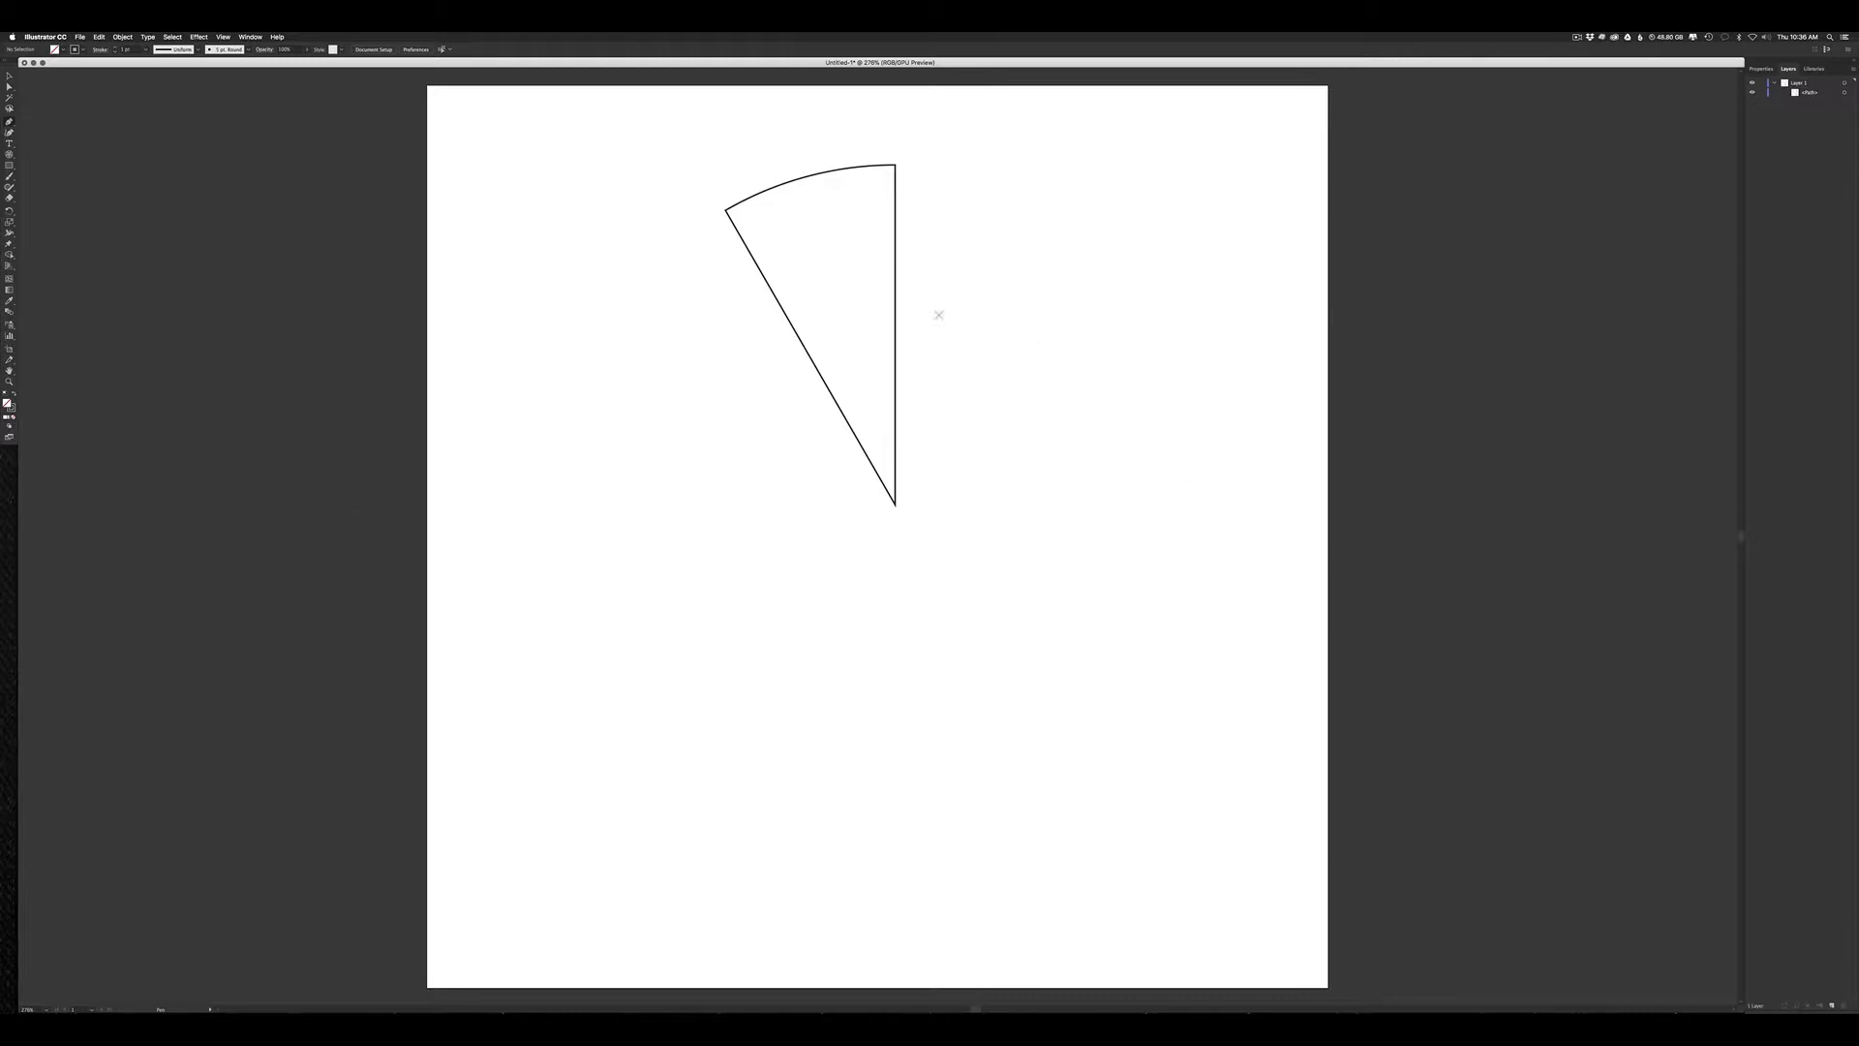
Step: Save the wedge document as Urban Mandala v1 in Adobe Illustrator format with the default Illustrator options
key("super+shift+s")
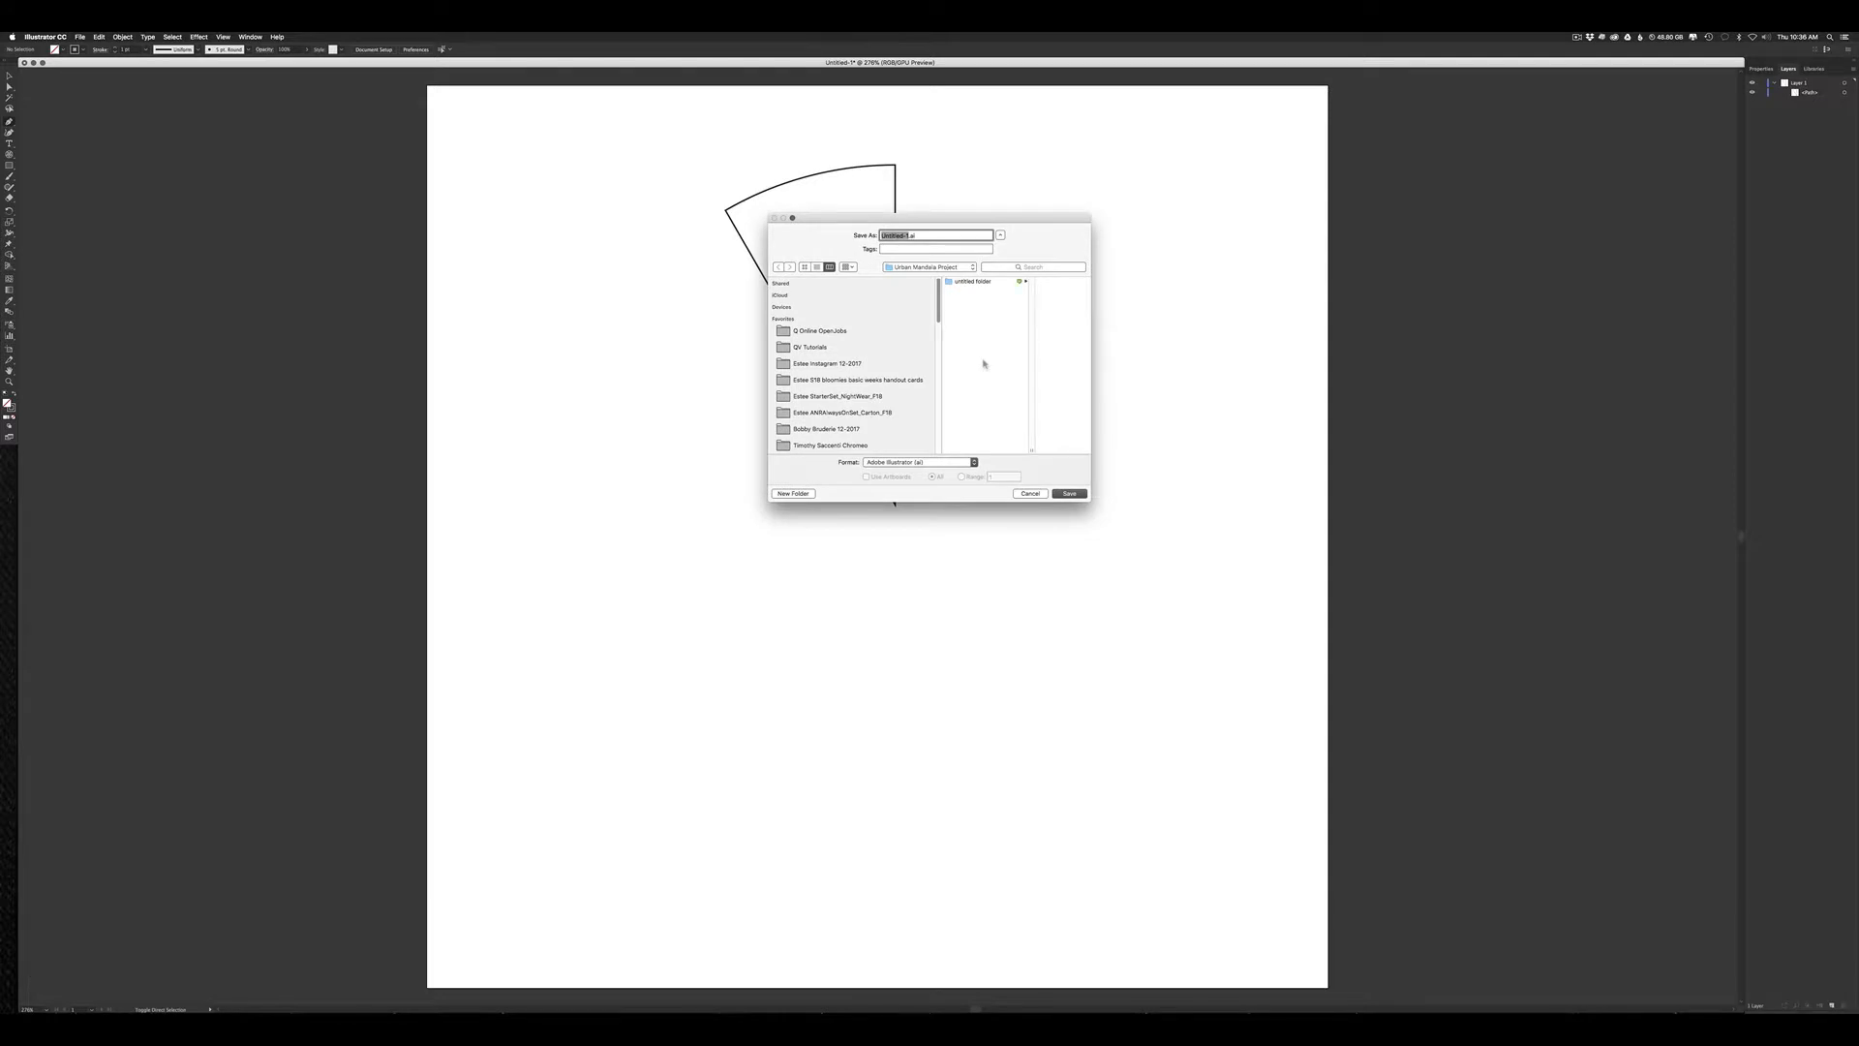
type("Urban")
type(" Man")
type("da")
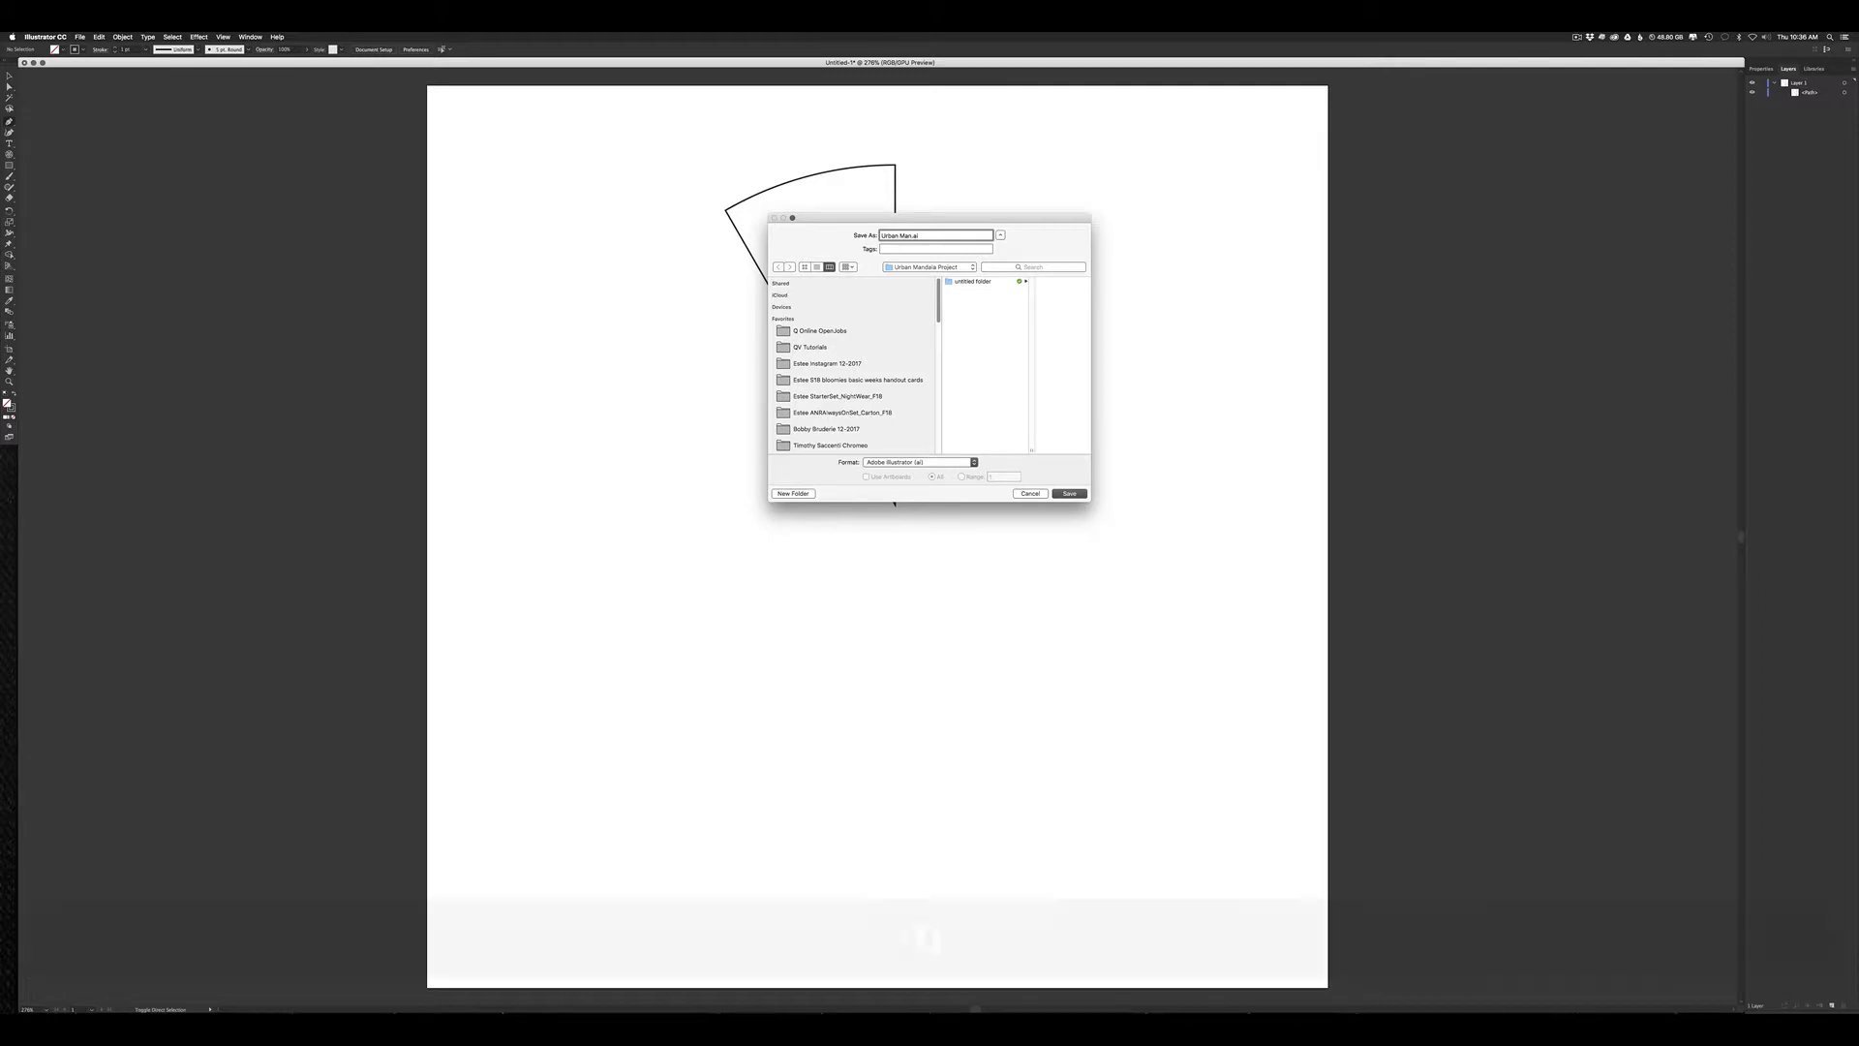
type("la v1")
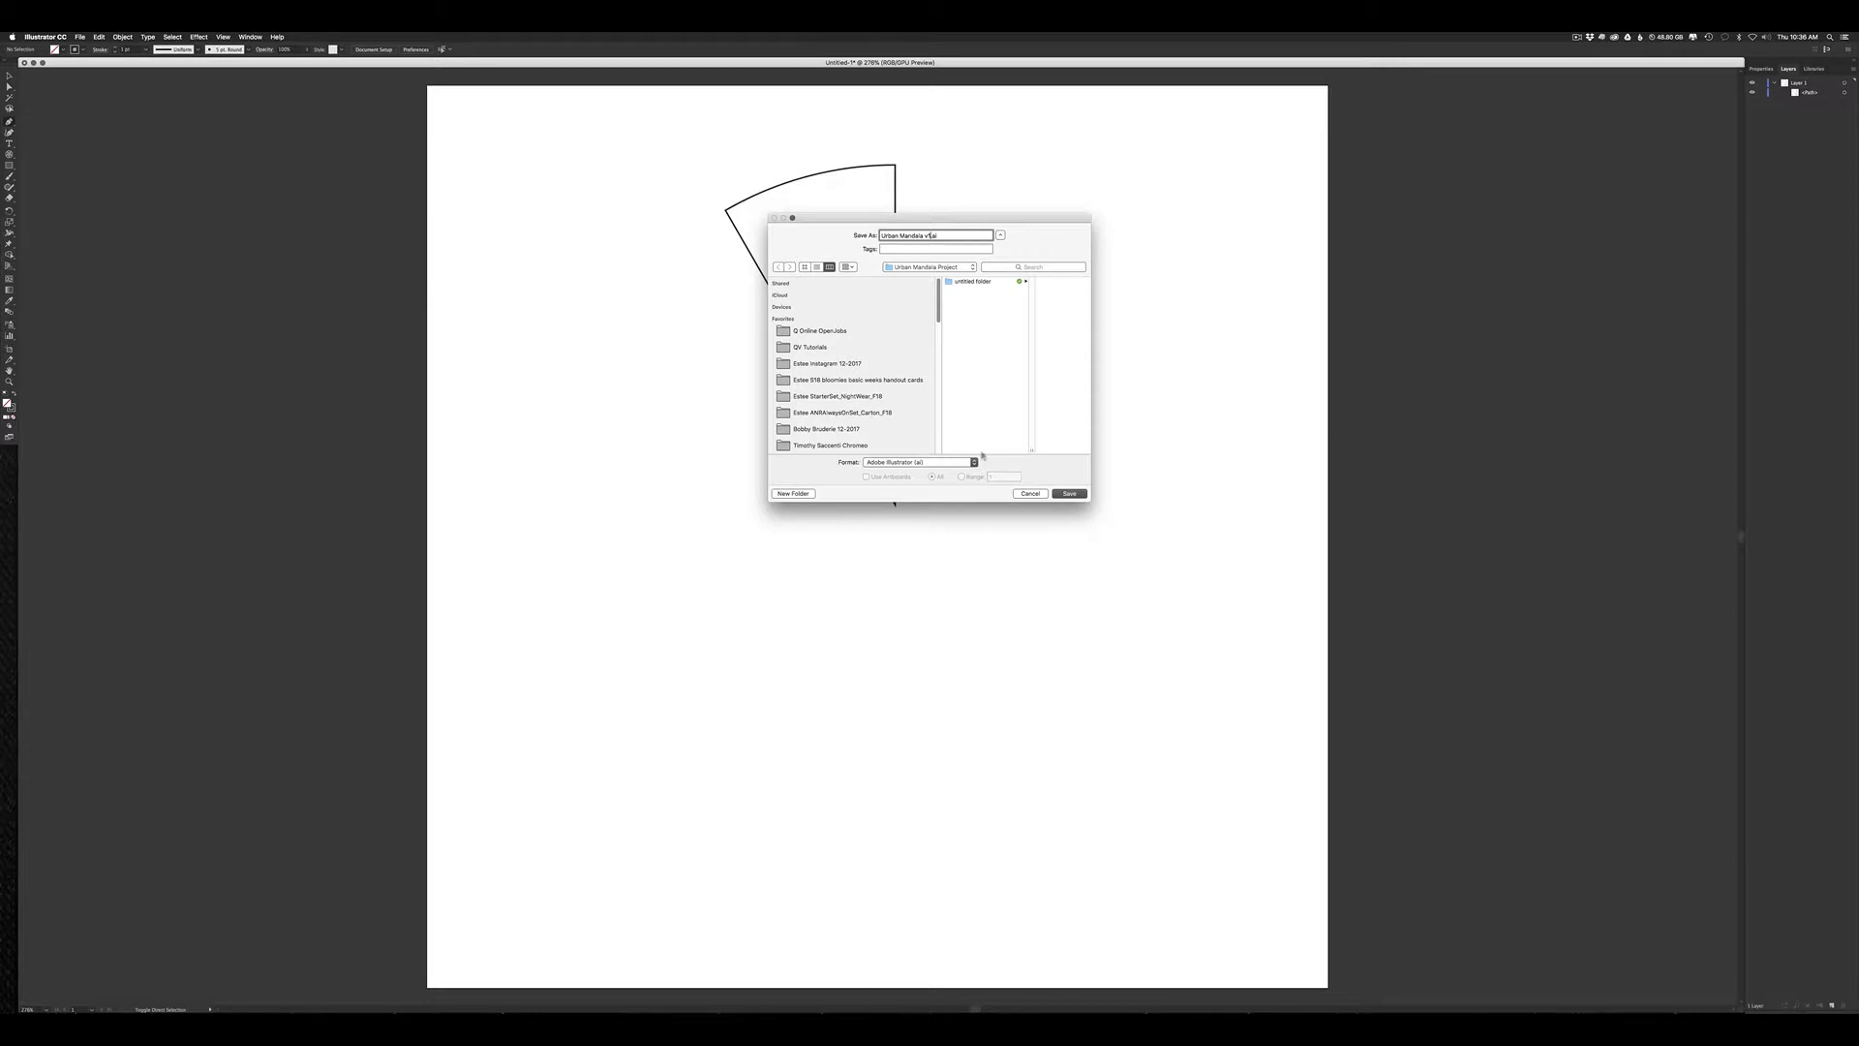
left_click(1070, 495)
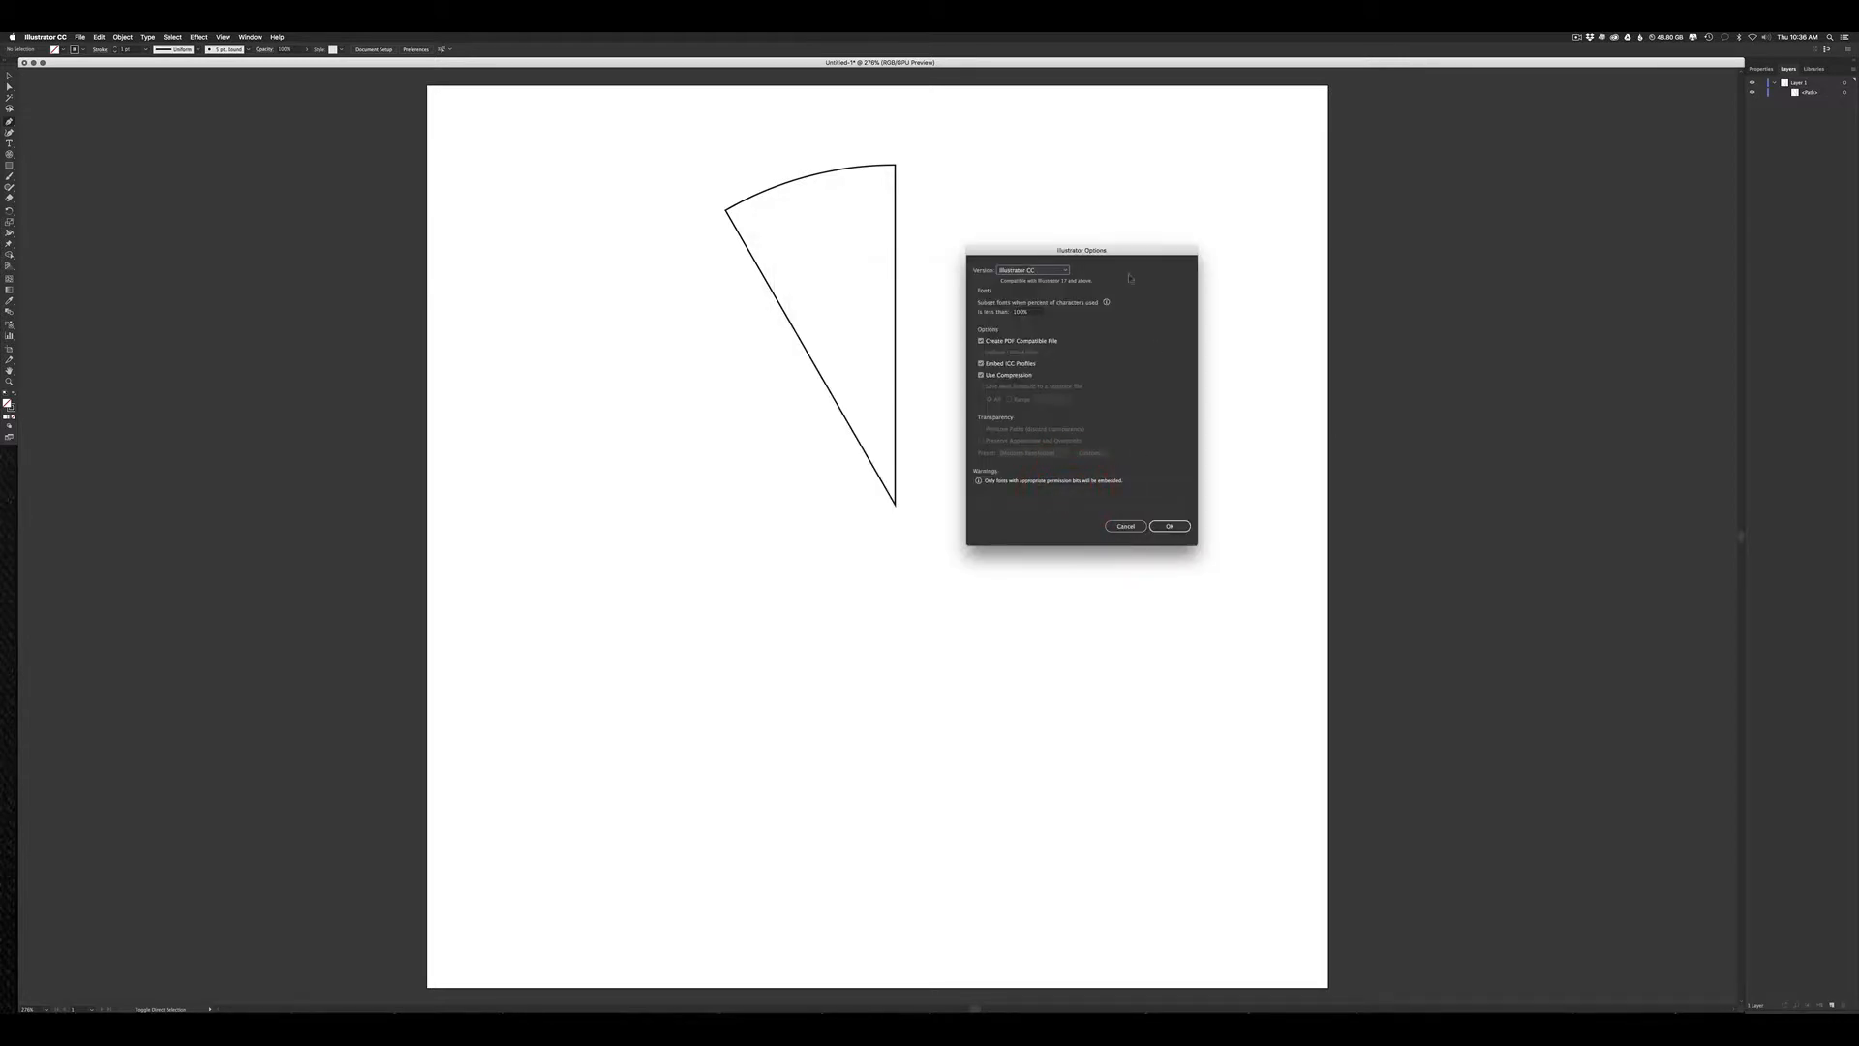
left_click(1170, 526)
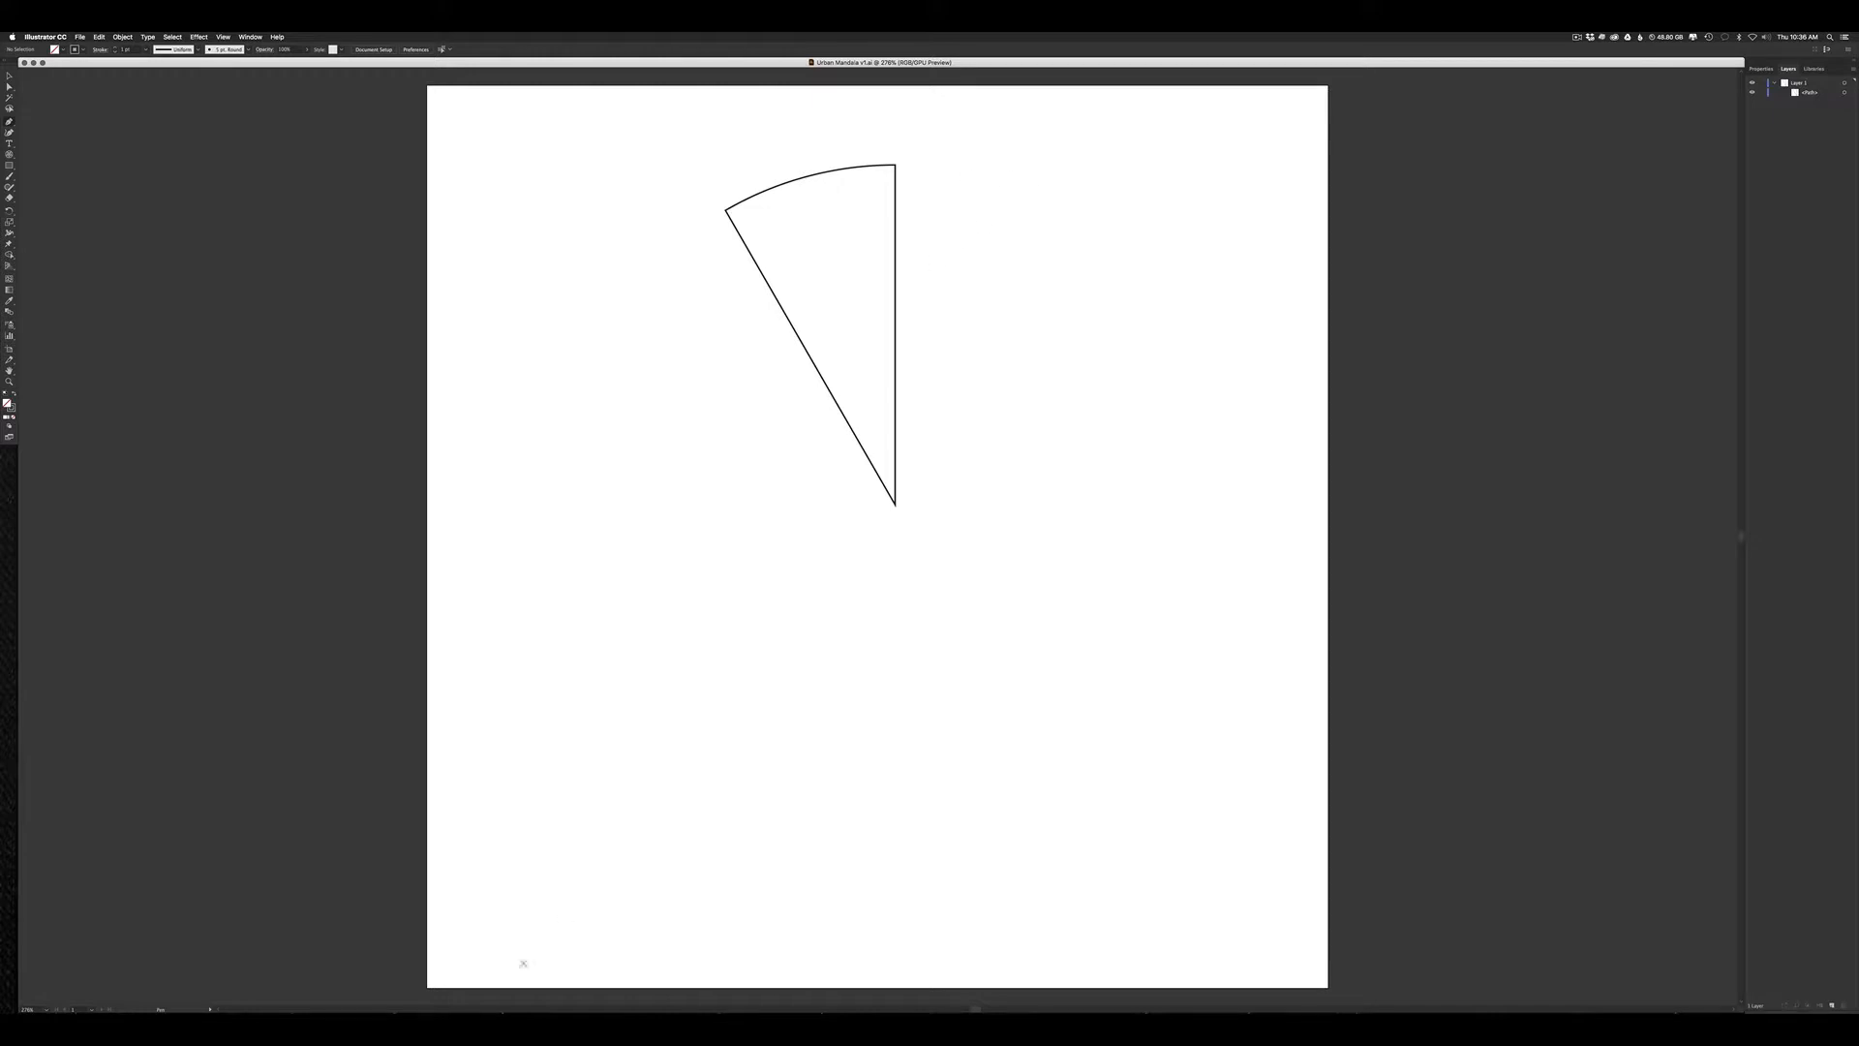
Step: Switch to Photoshop and create a 50 × 50 inch, 300 pixels/inch RGB document with a white background, named Urban Mandala V1
mouse_move(349, 1007)
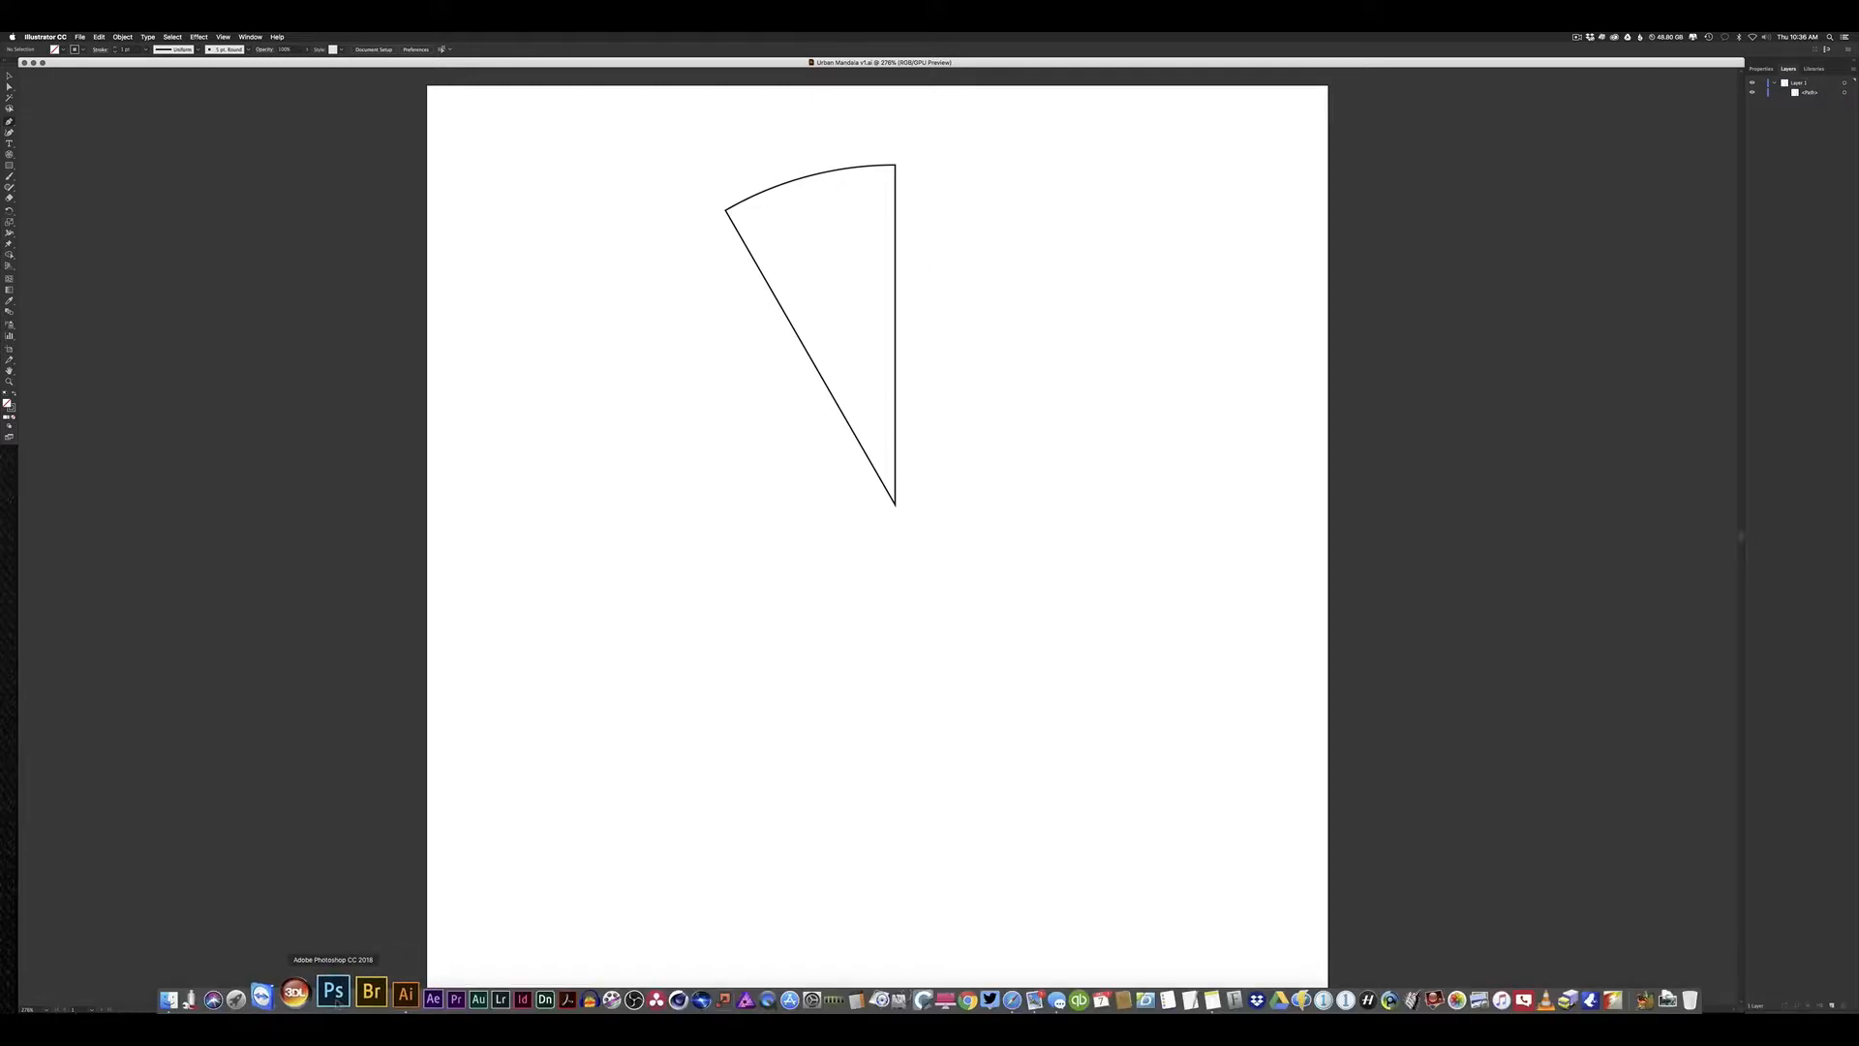
key("Tab")
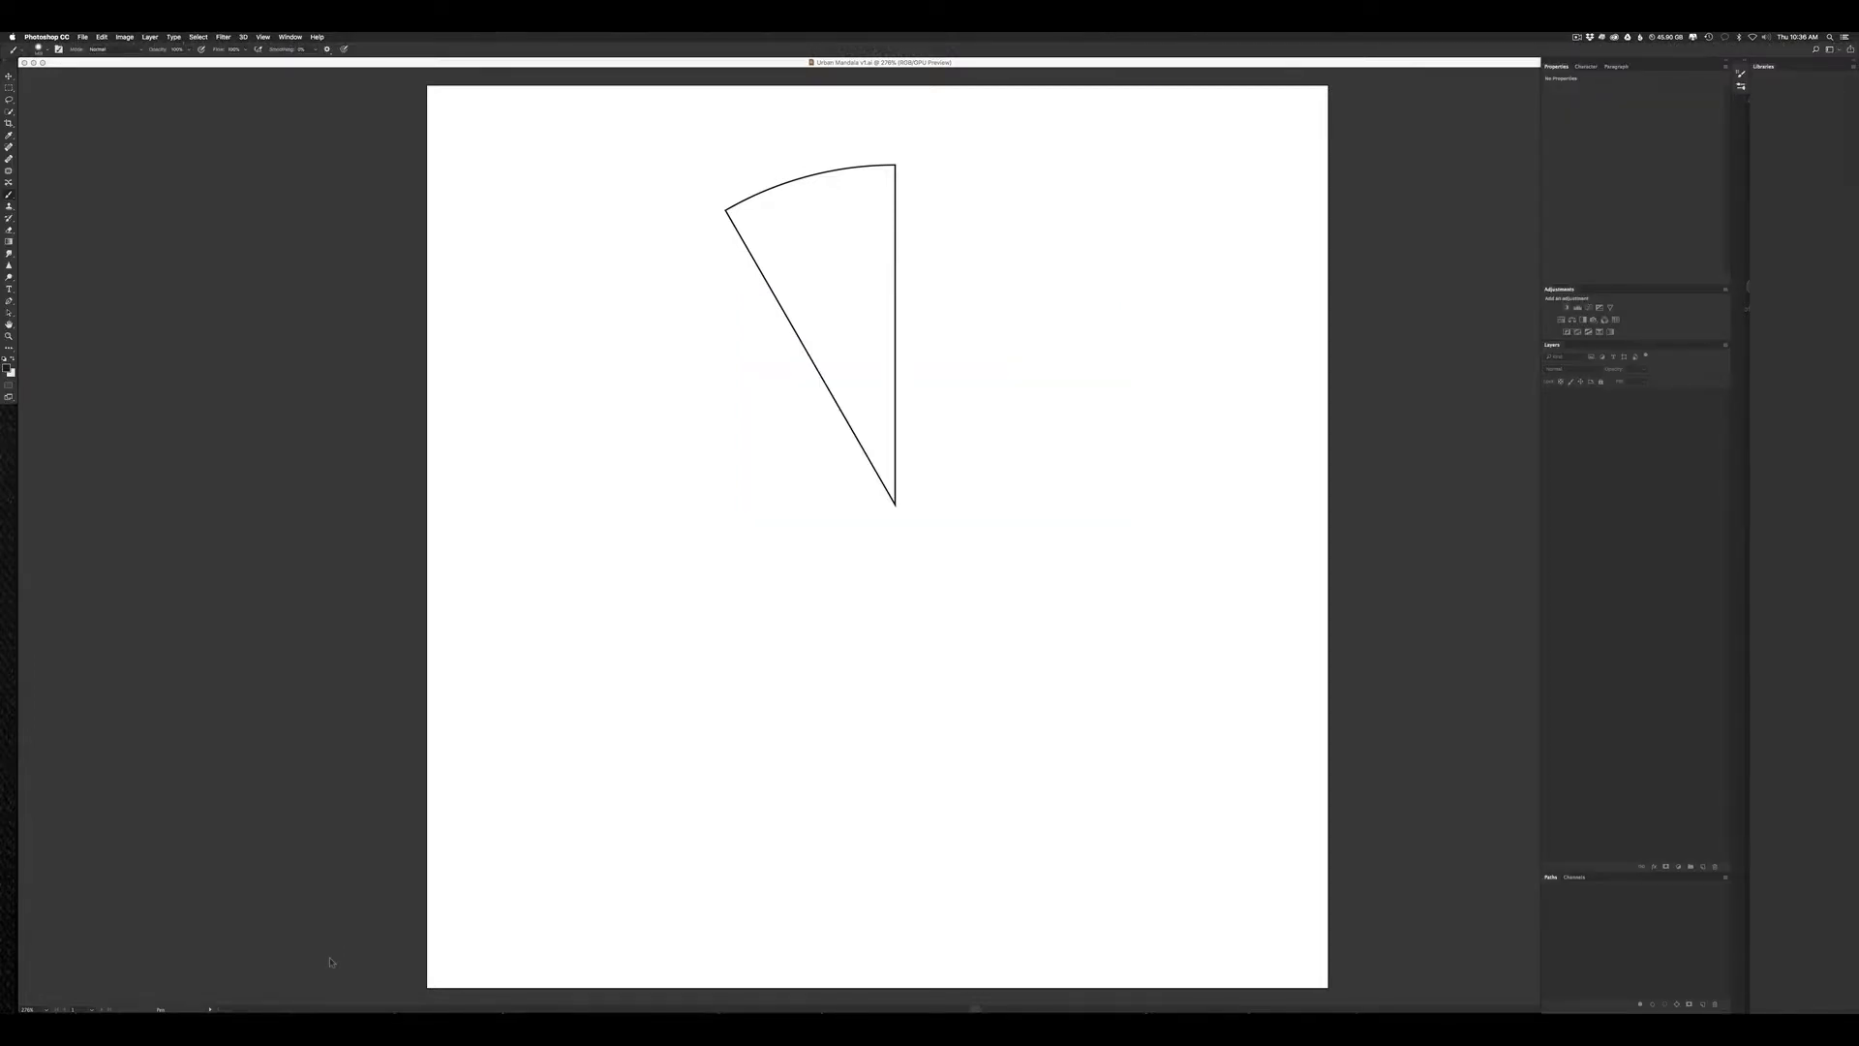
key("super+n")
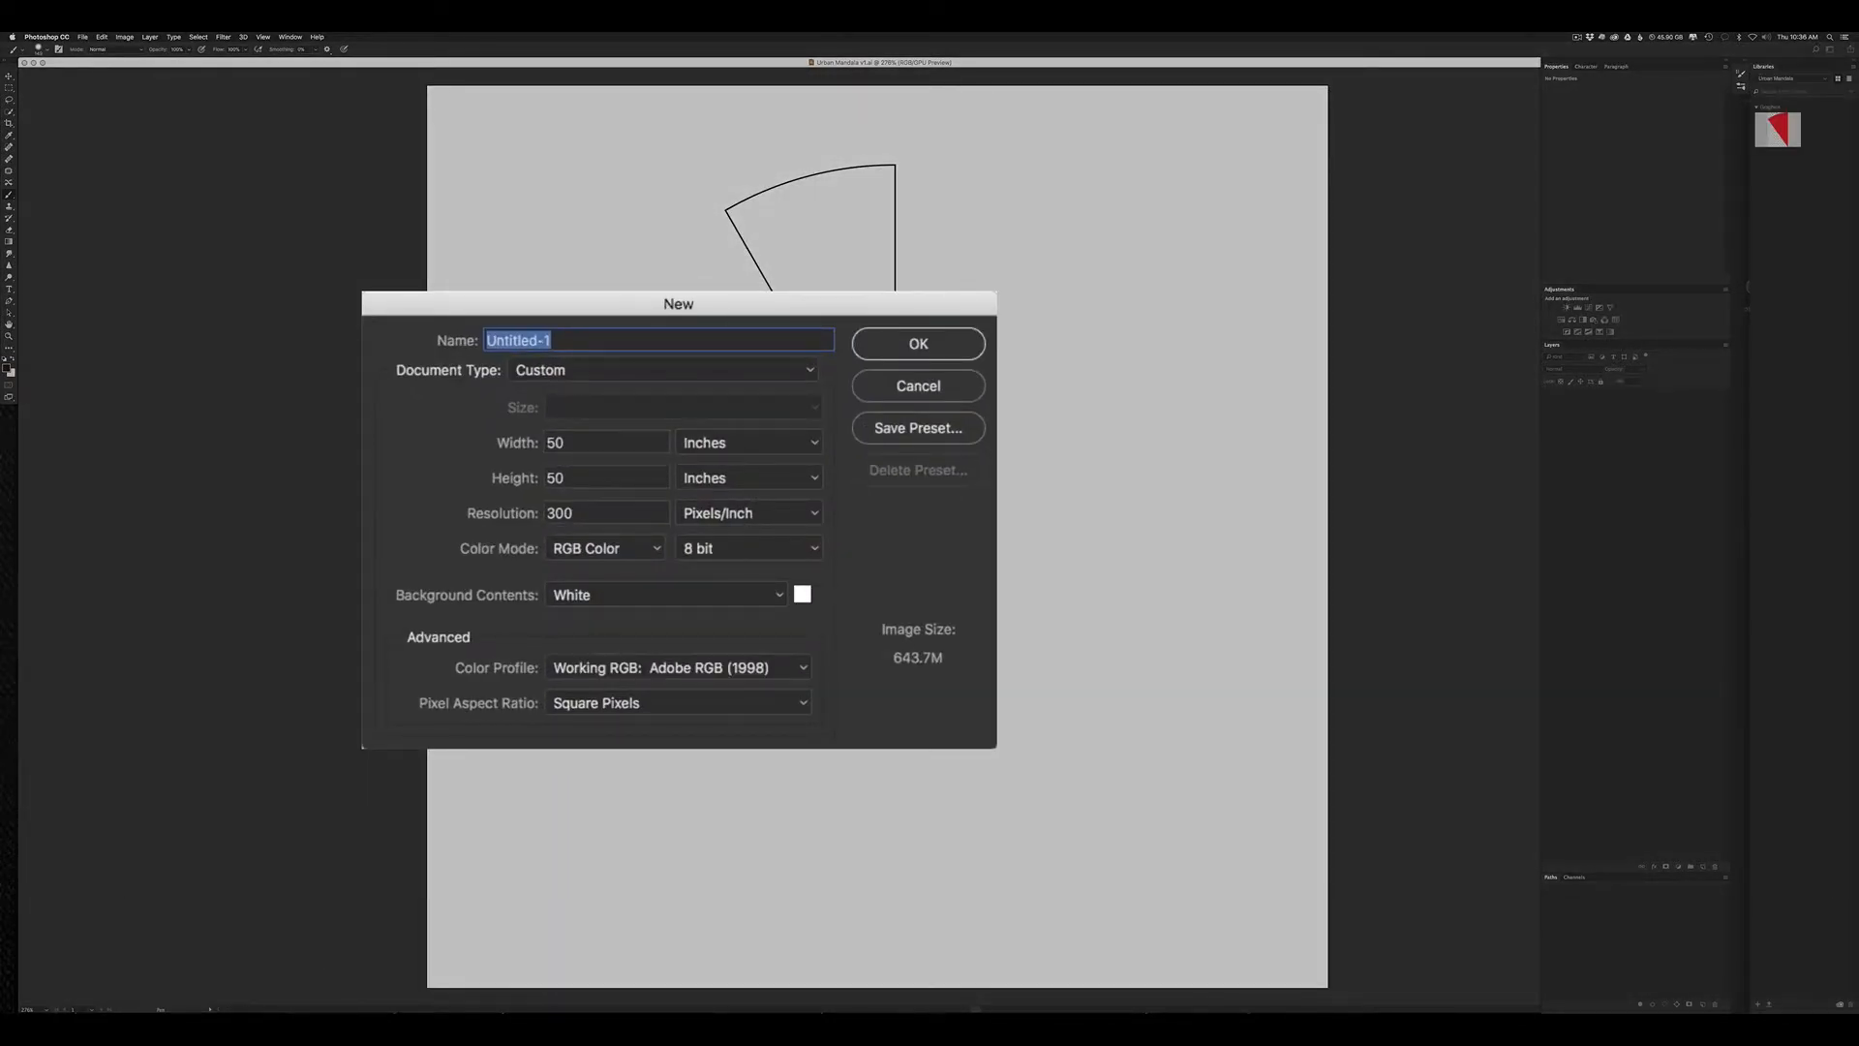
type("Urba")
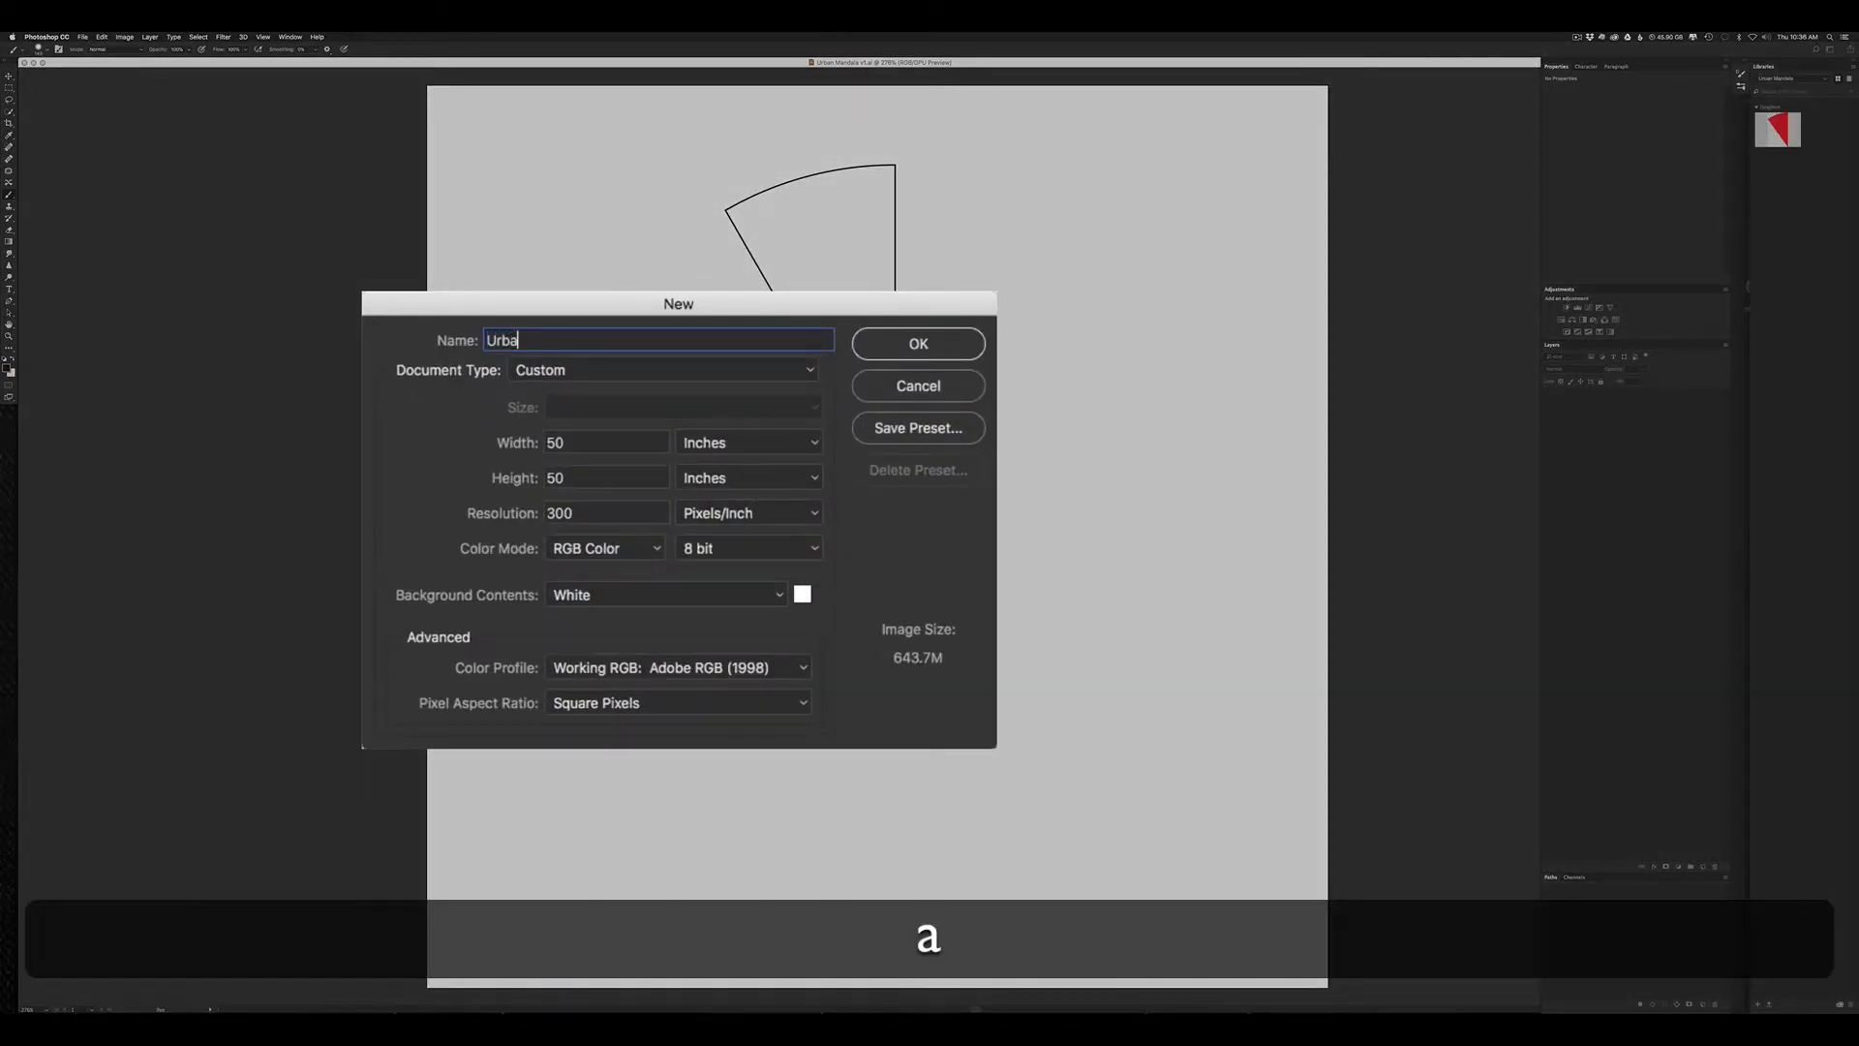
type("n Mandala V1")
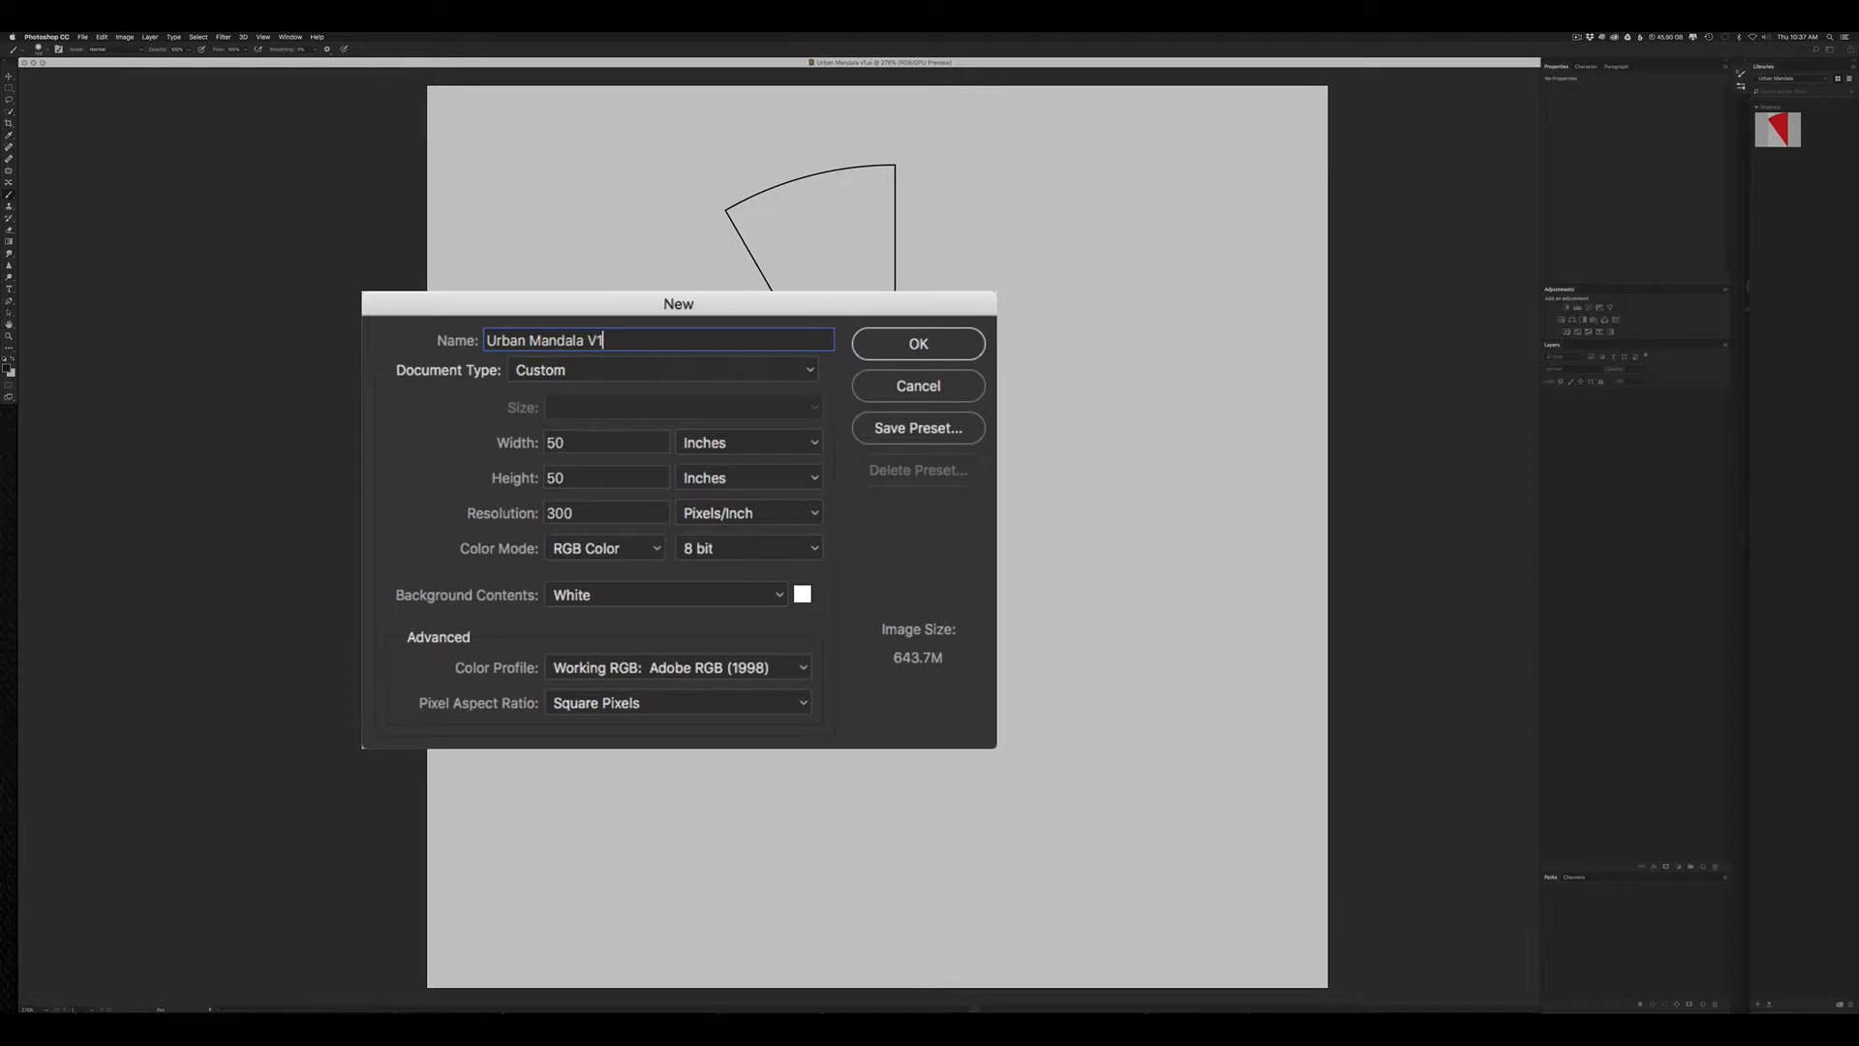
left_click_drag(710, 305, 1212, 74)
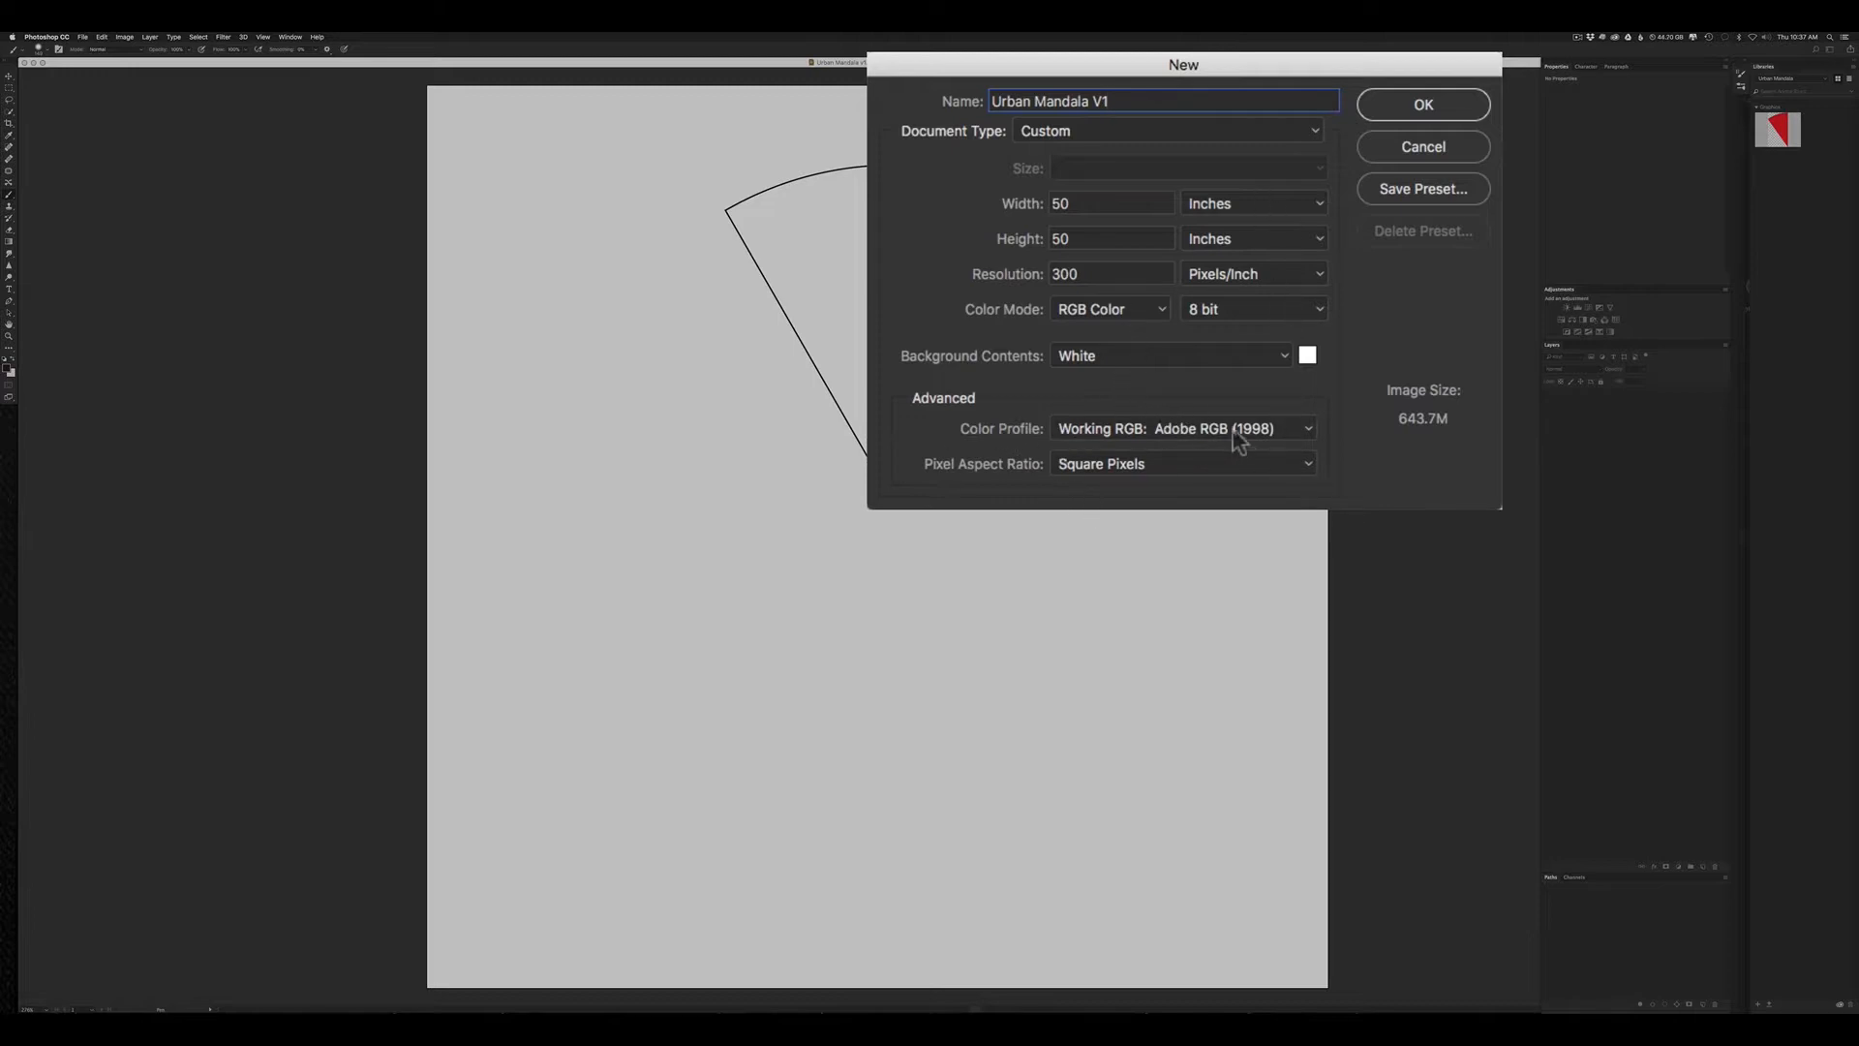
left_click(1429, 106)
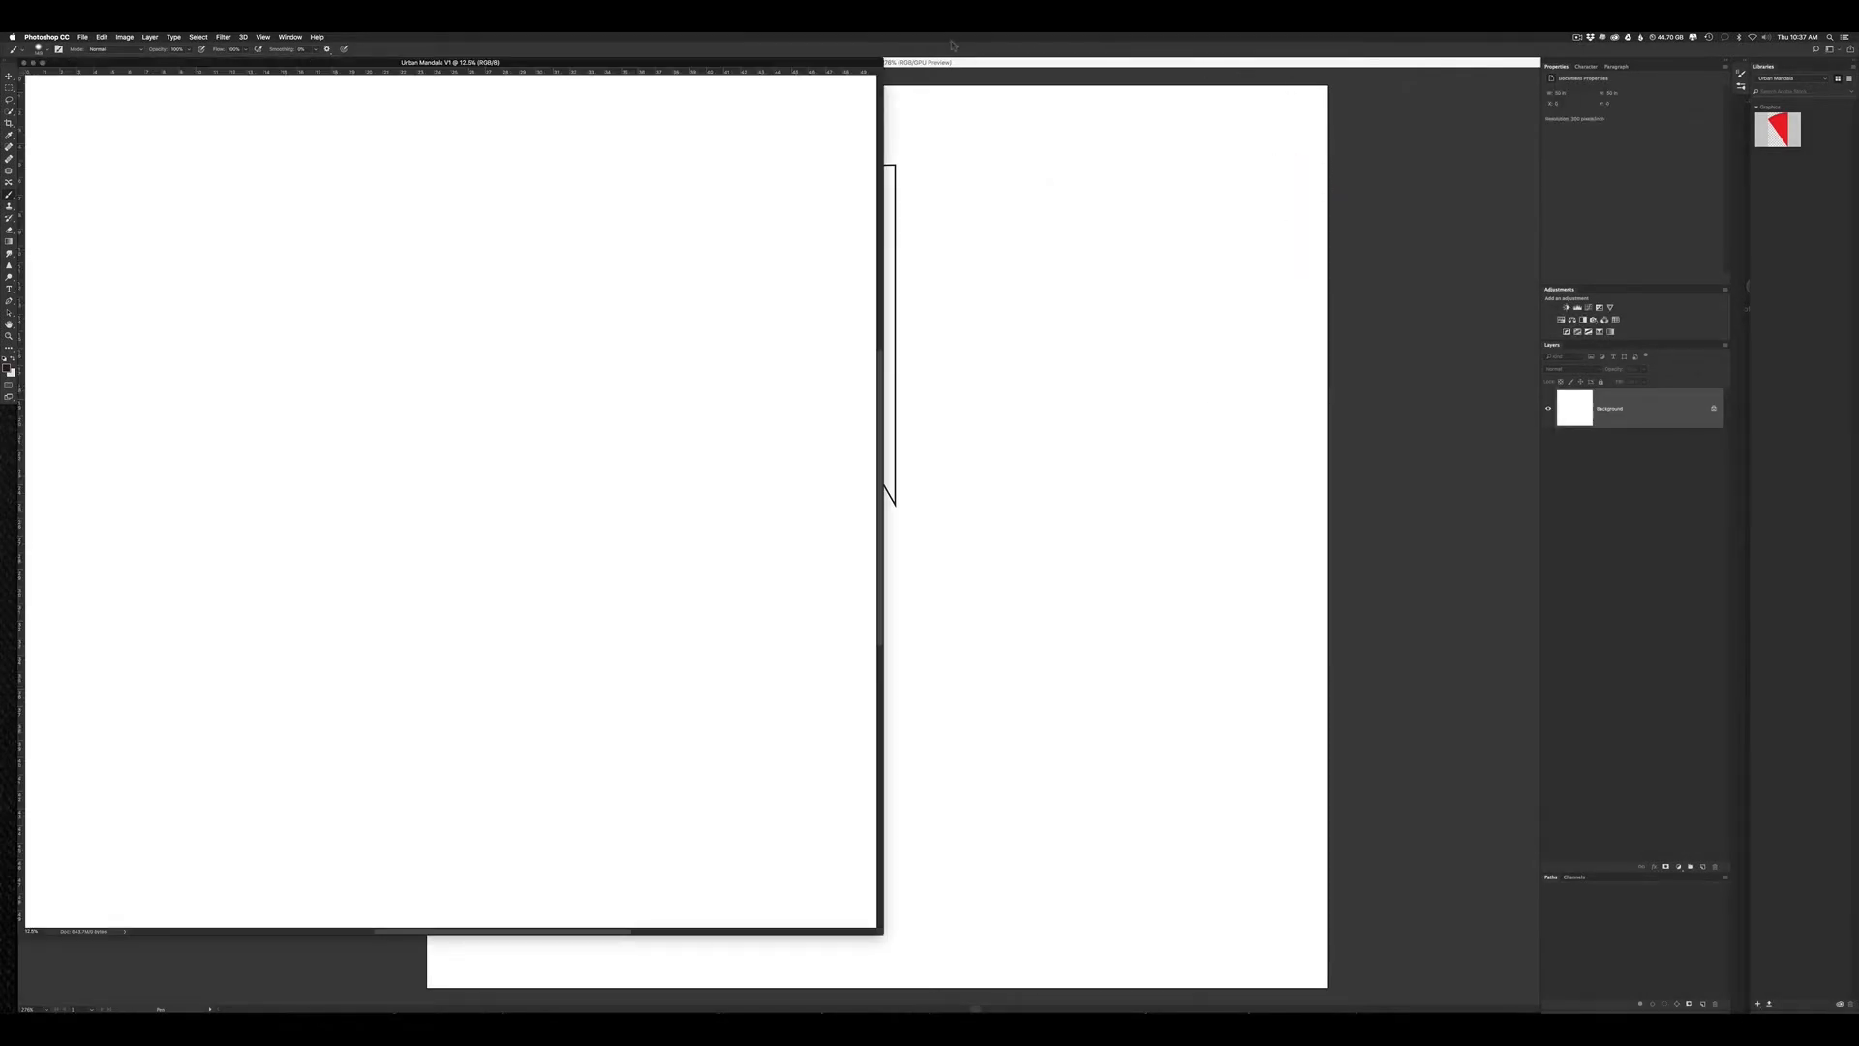
Step: Switch to Illustrator, copy the entire wedge path, and return to the new Photoshop document
left_click(956, 74)
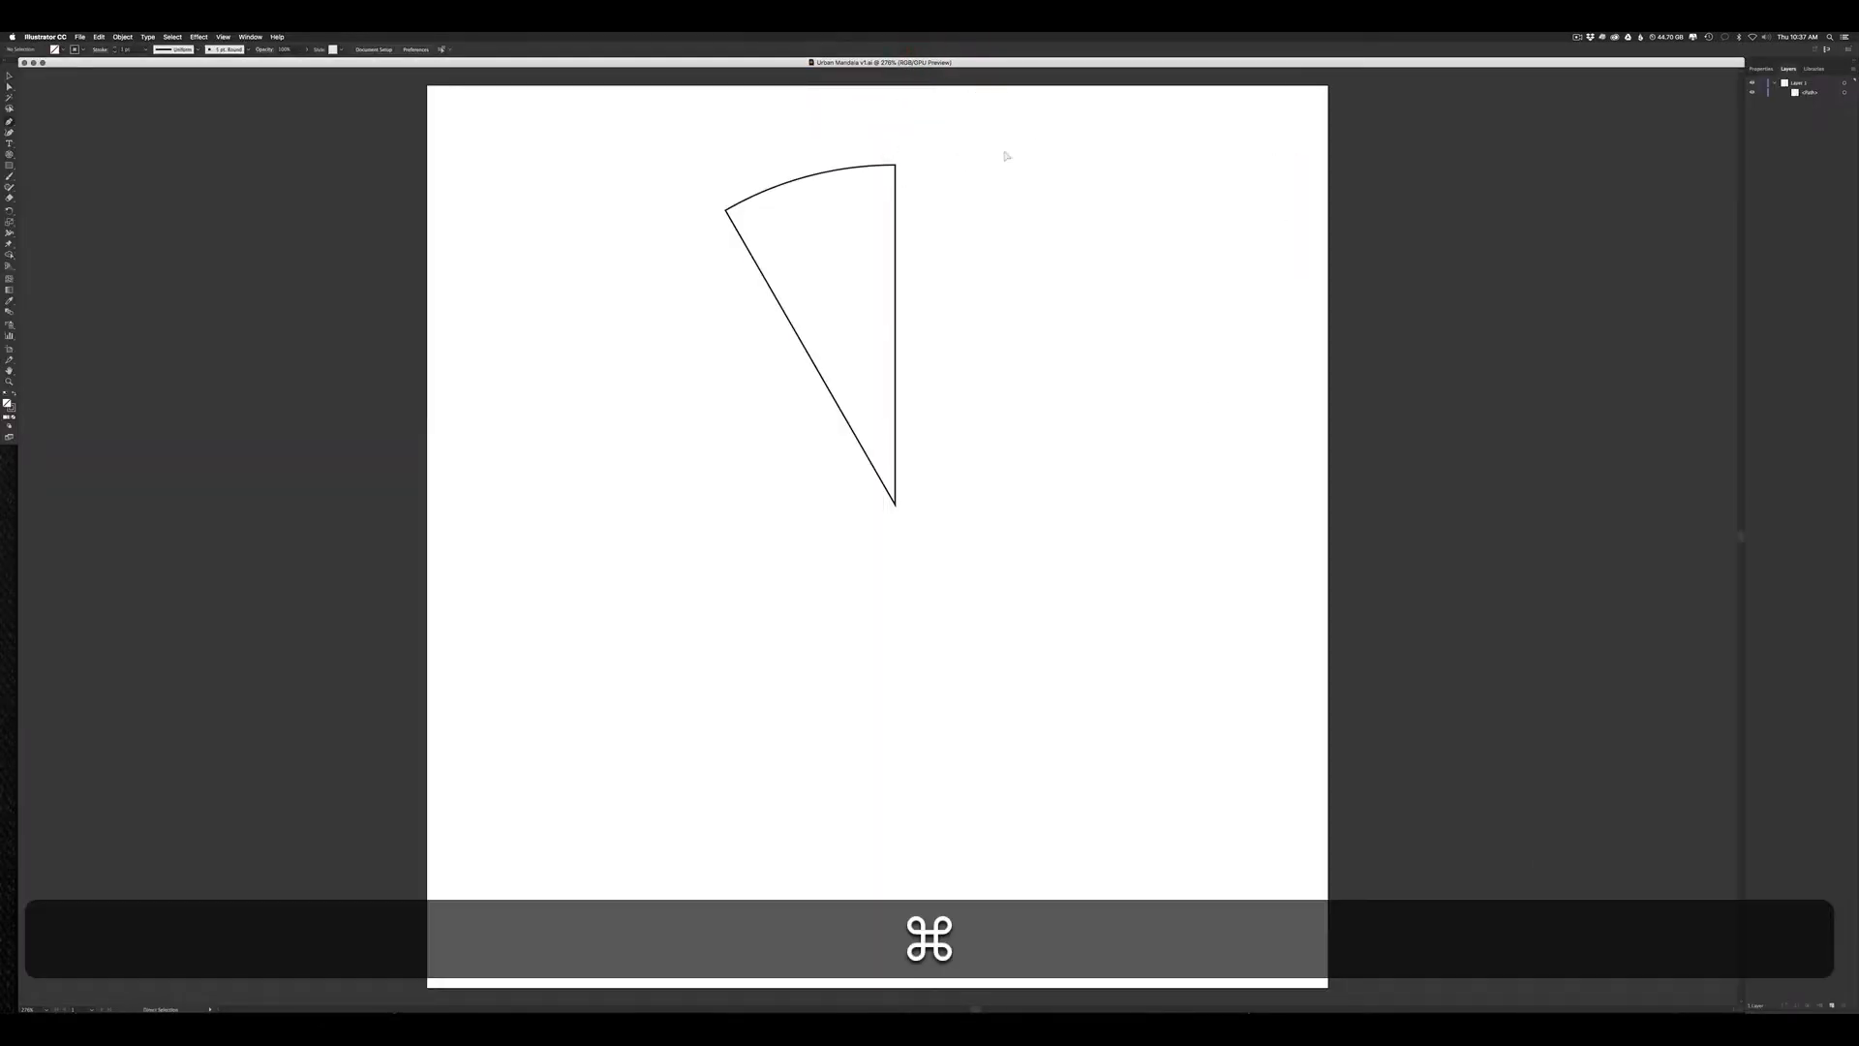
left_click_drag(1097, 143, 594, 643)
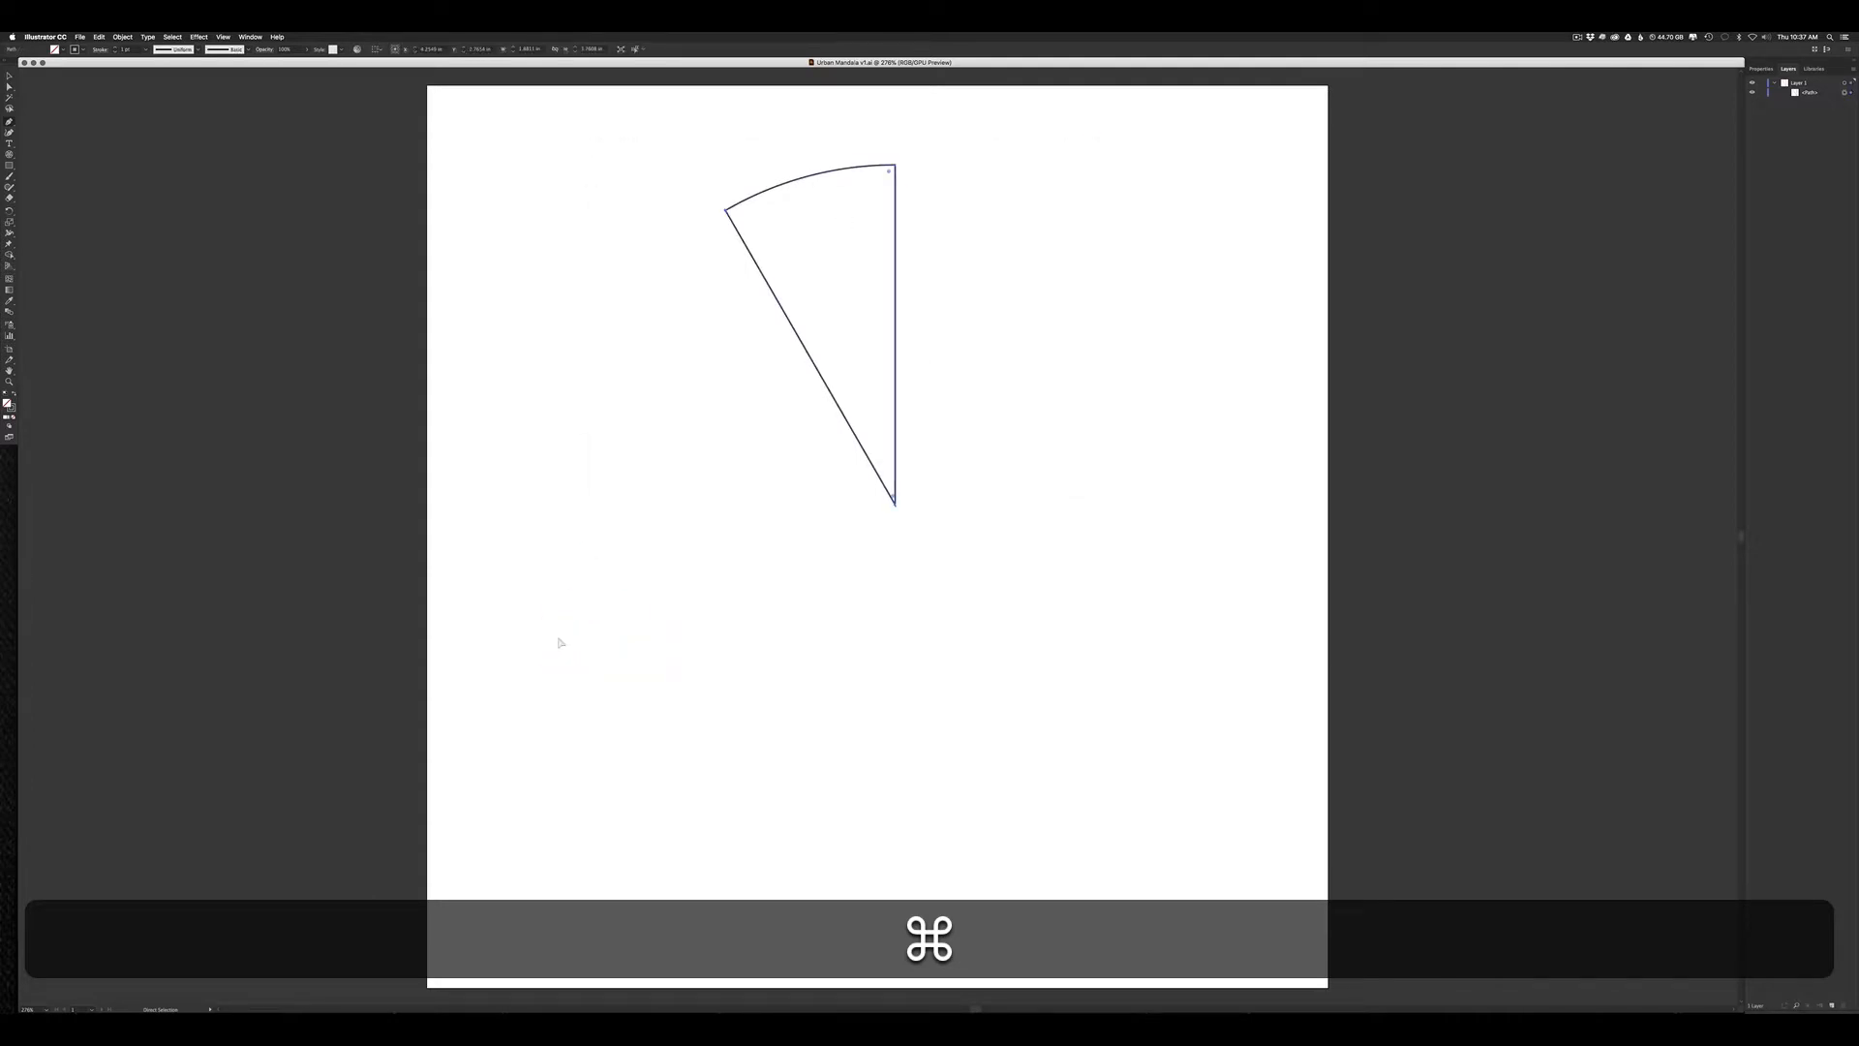
key("super+c")
key("super+Tab")
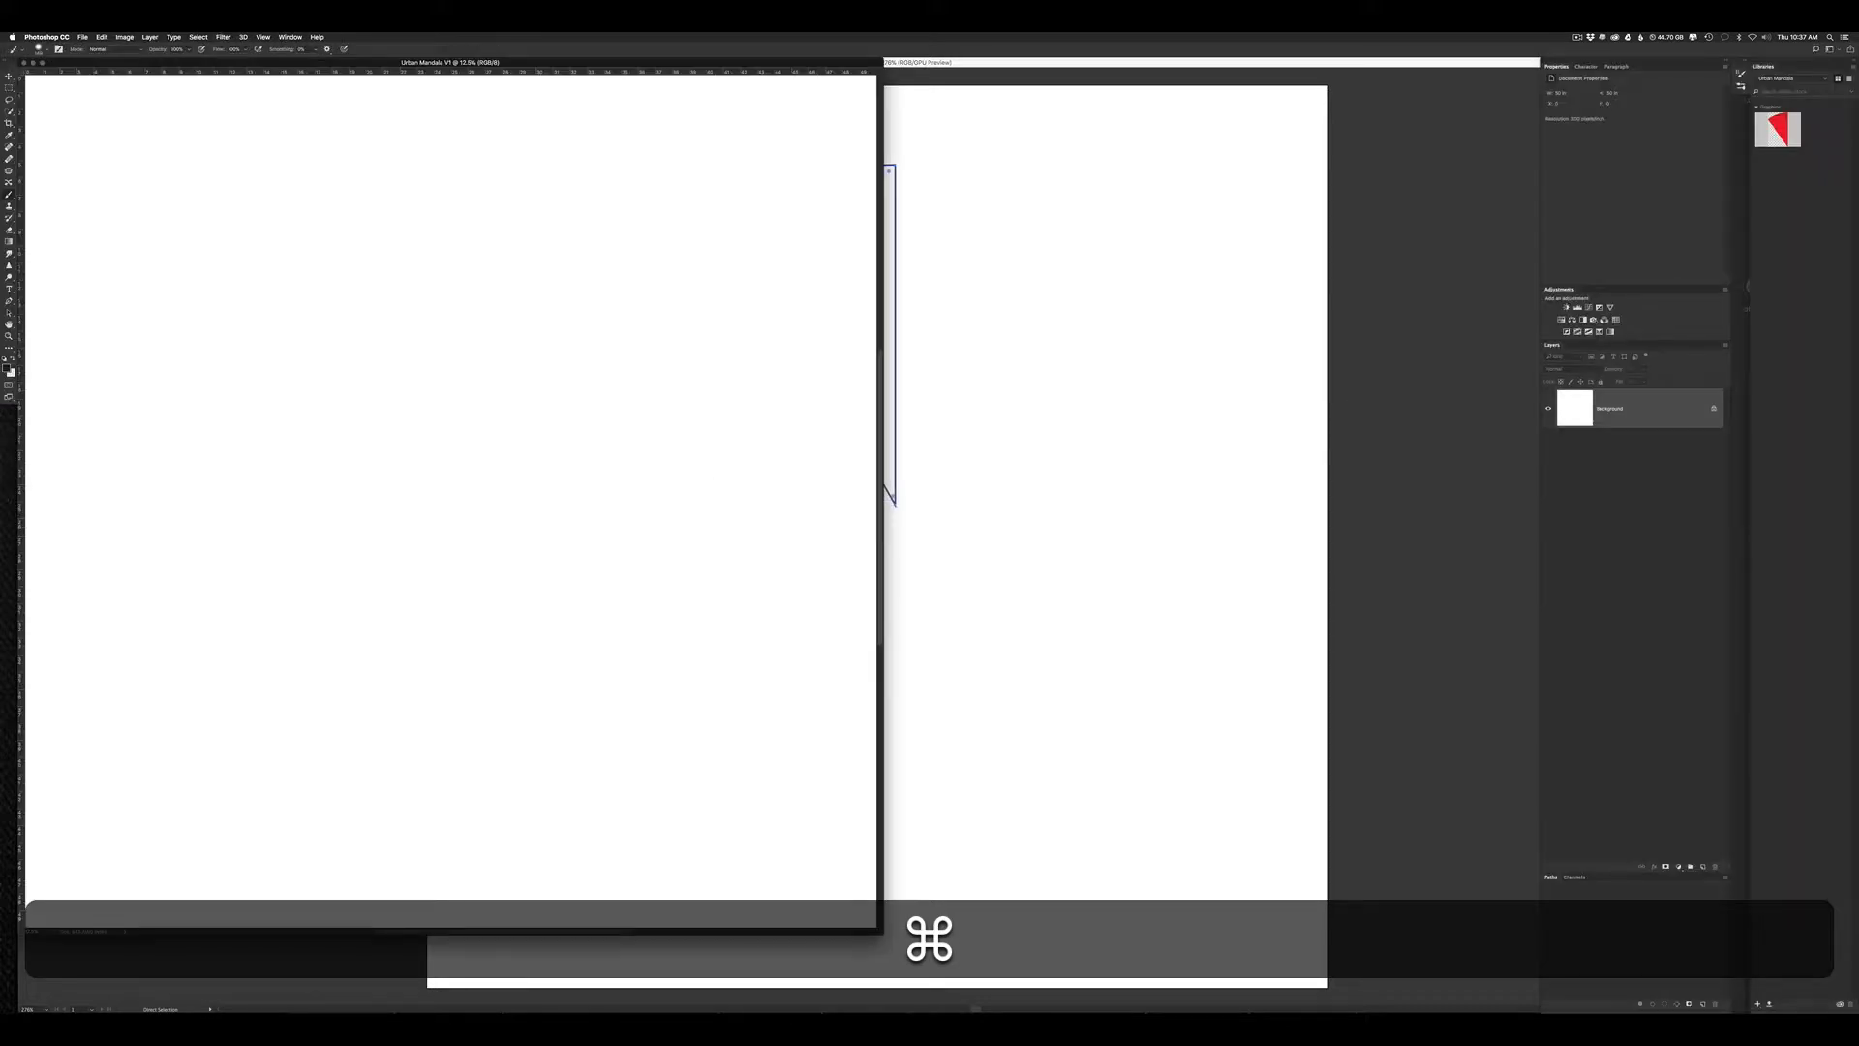
Step: Show the document in full-screen mode and add a new layer filled with the dark foreground colour
key("f")
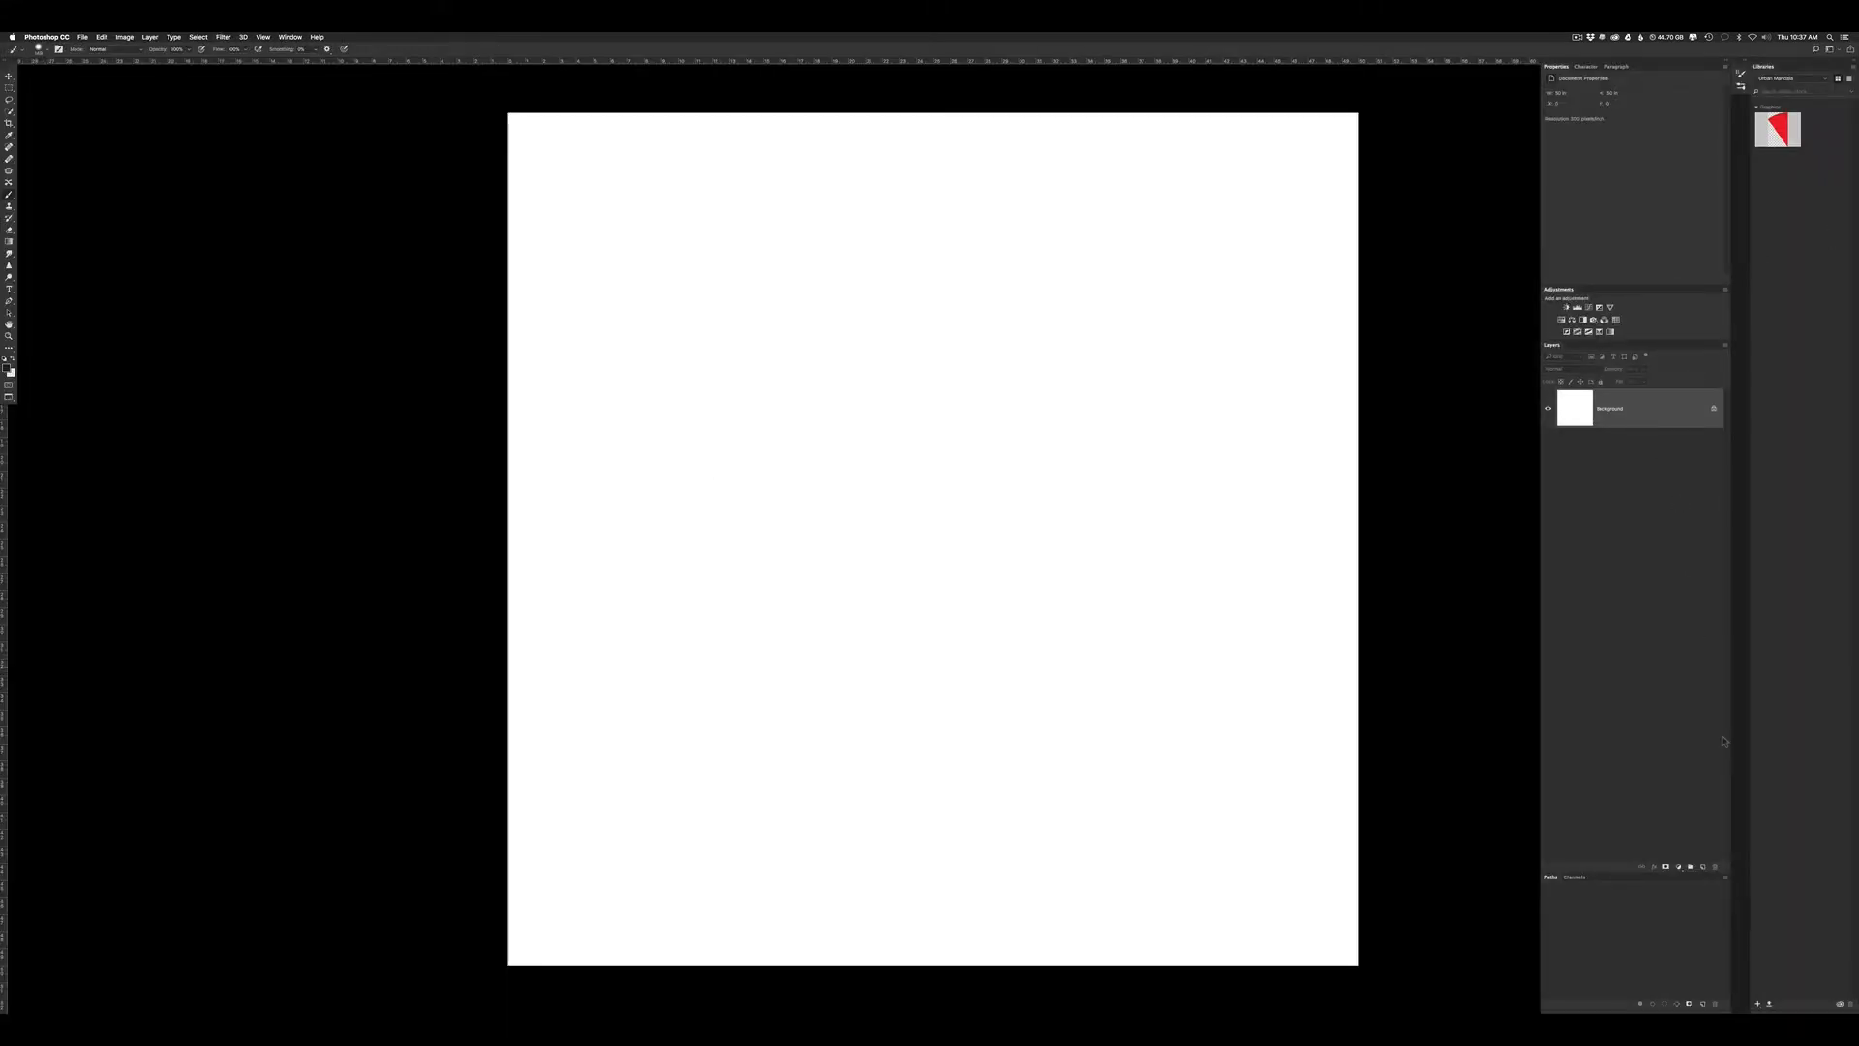
left_click(1702, 866)
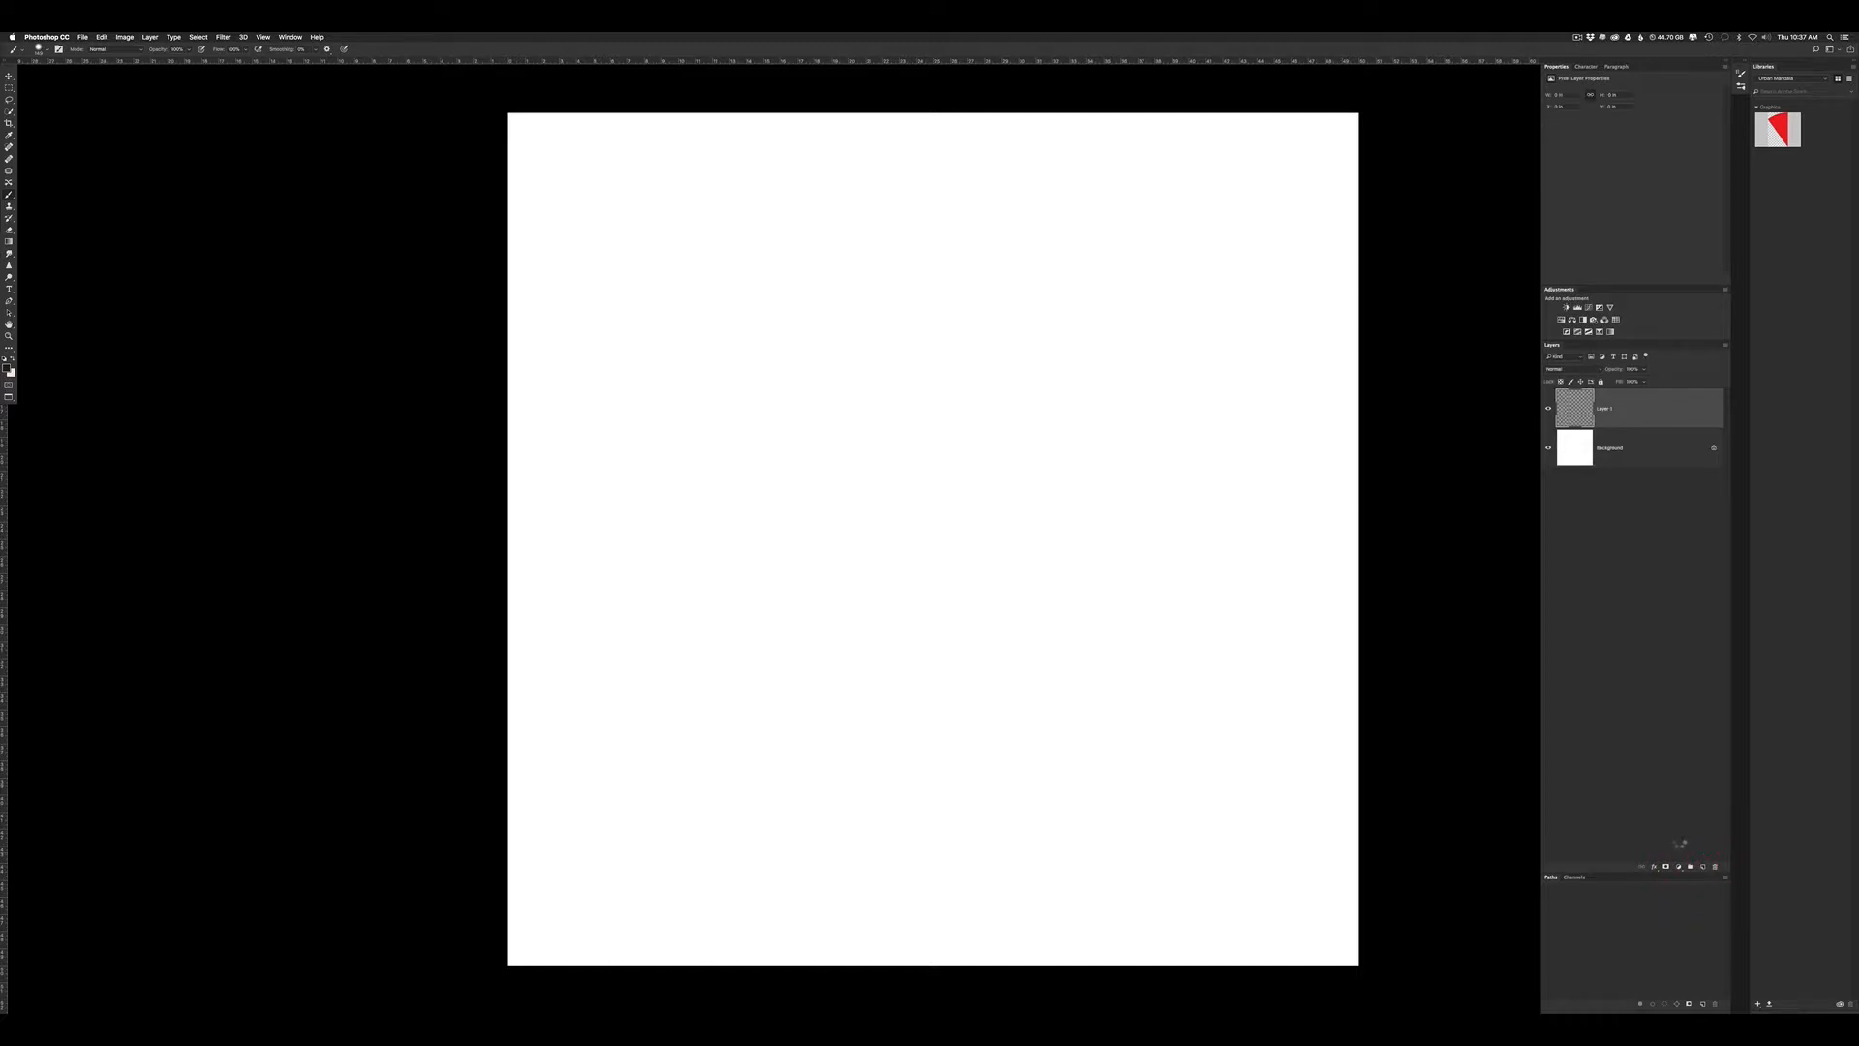
key("alt+BackSpace")
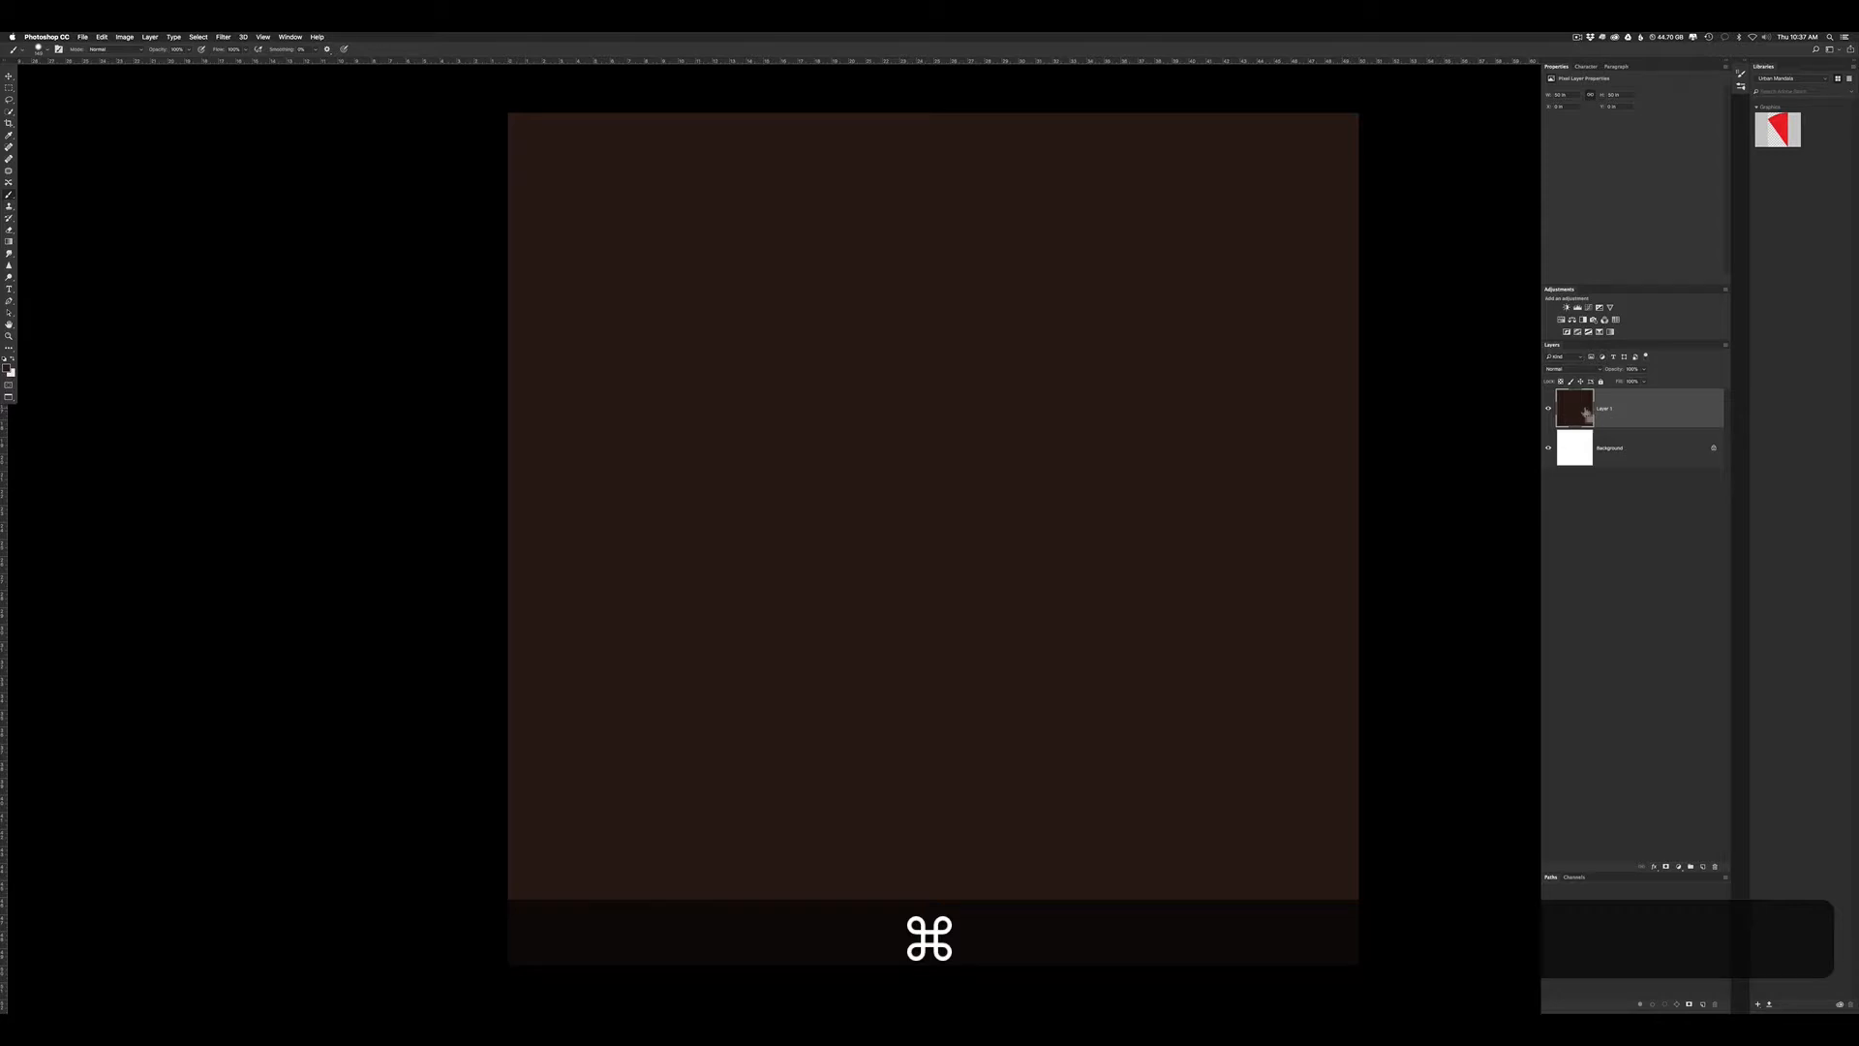
Step: Place a vertical and a horizontal guide through the canvas centre, using the filled layer's transform centre point, and show the guides
key("super+t")
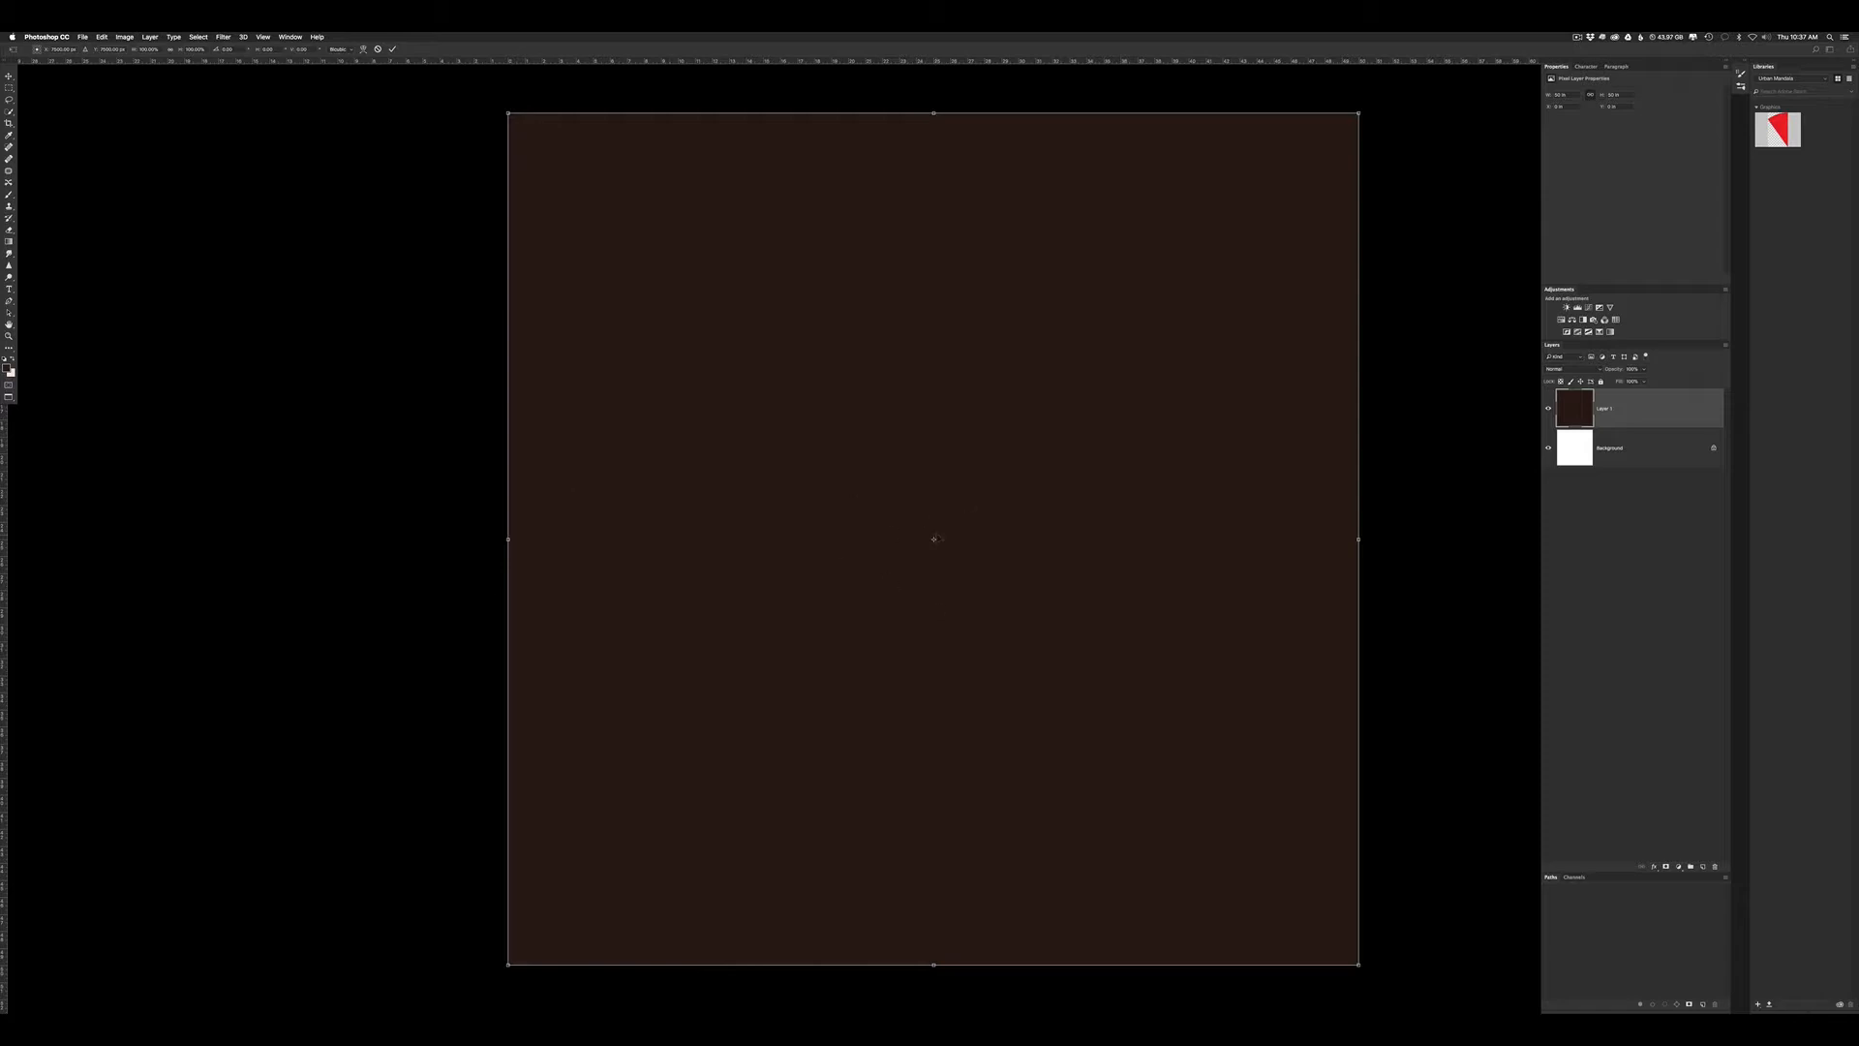
left_click_drag(918, 55, 1008, 538)
left_click_drag(11, 584, 934, 693)
key("super")
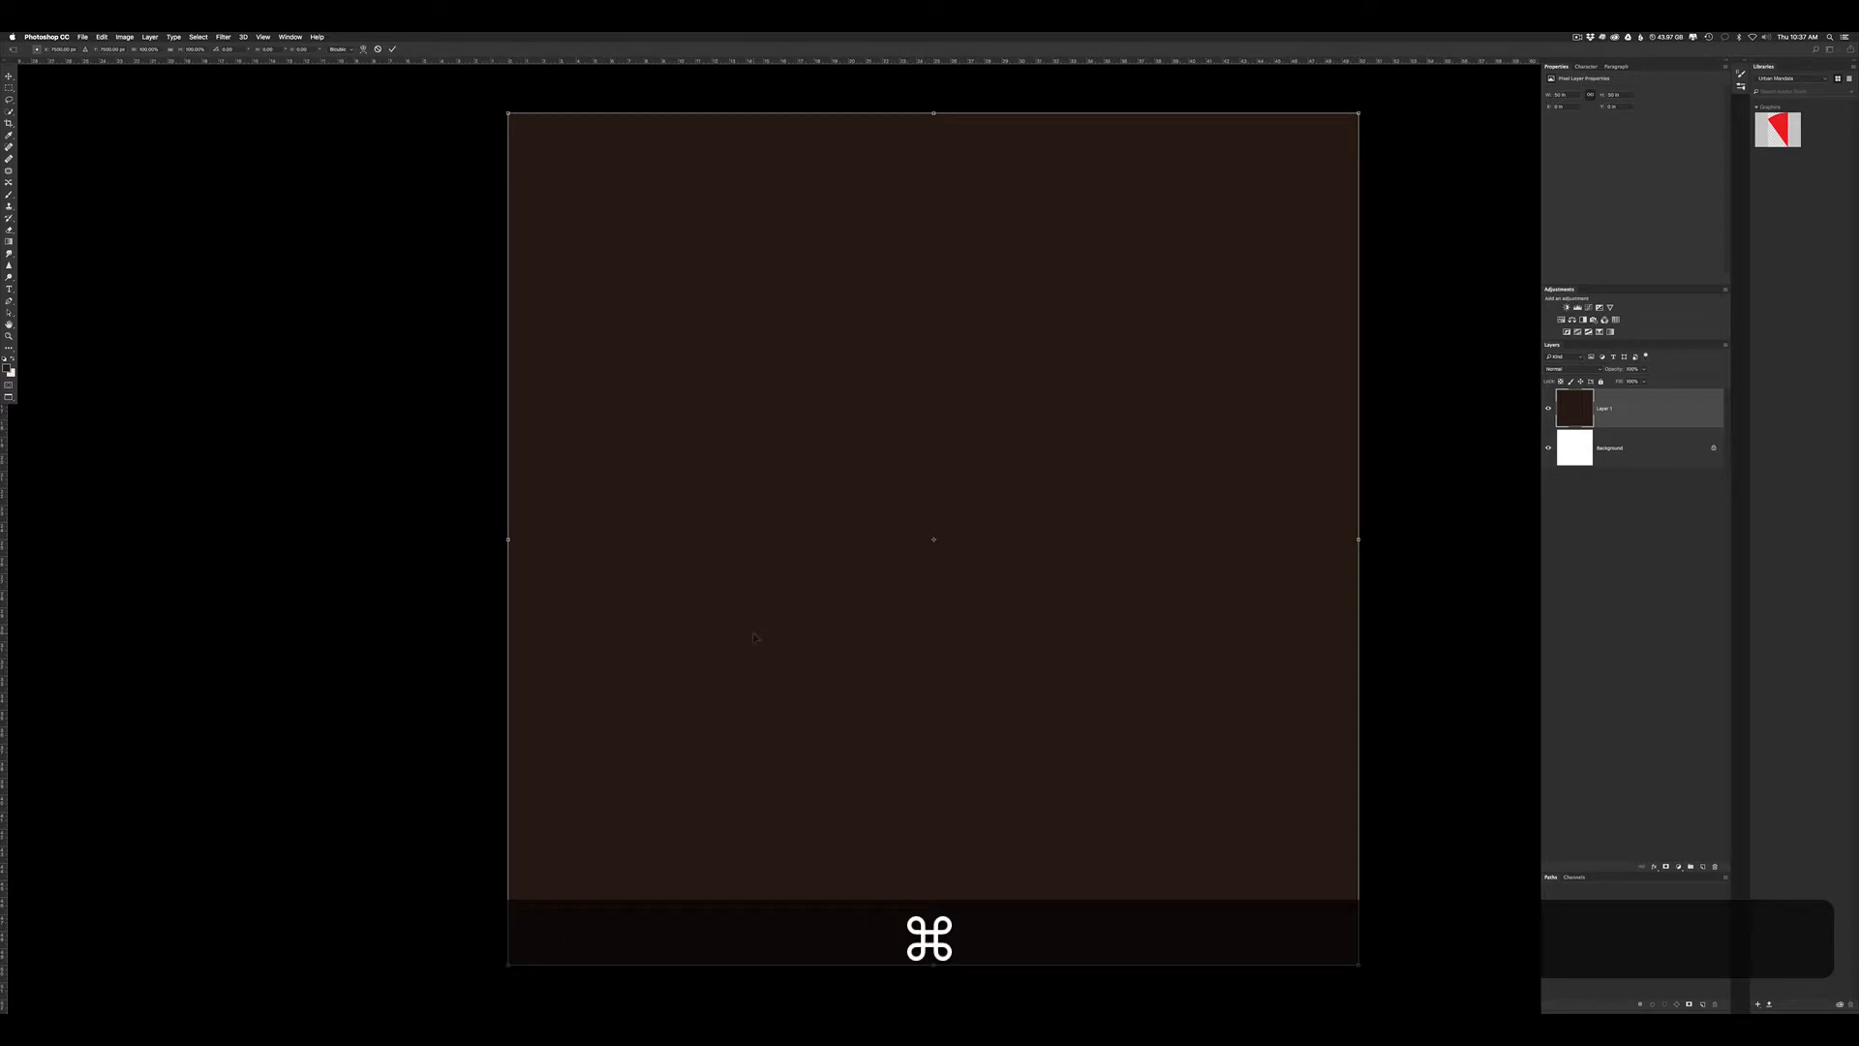
key("super+semicolon")
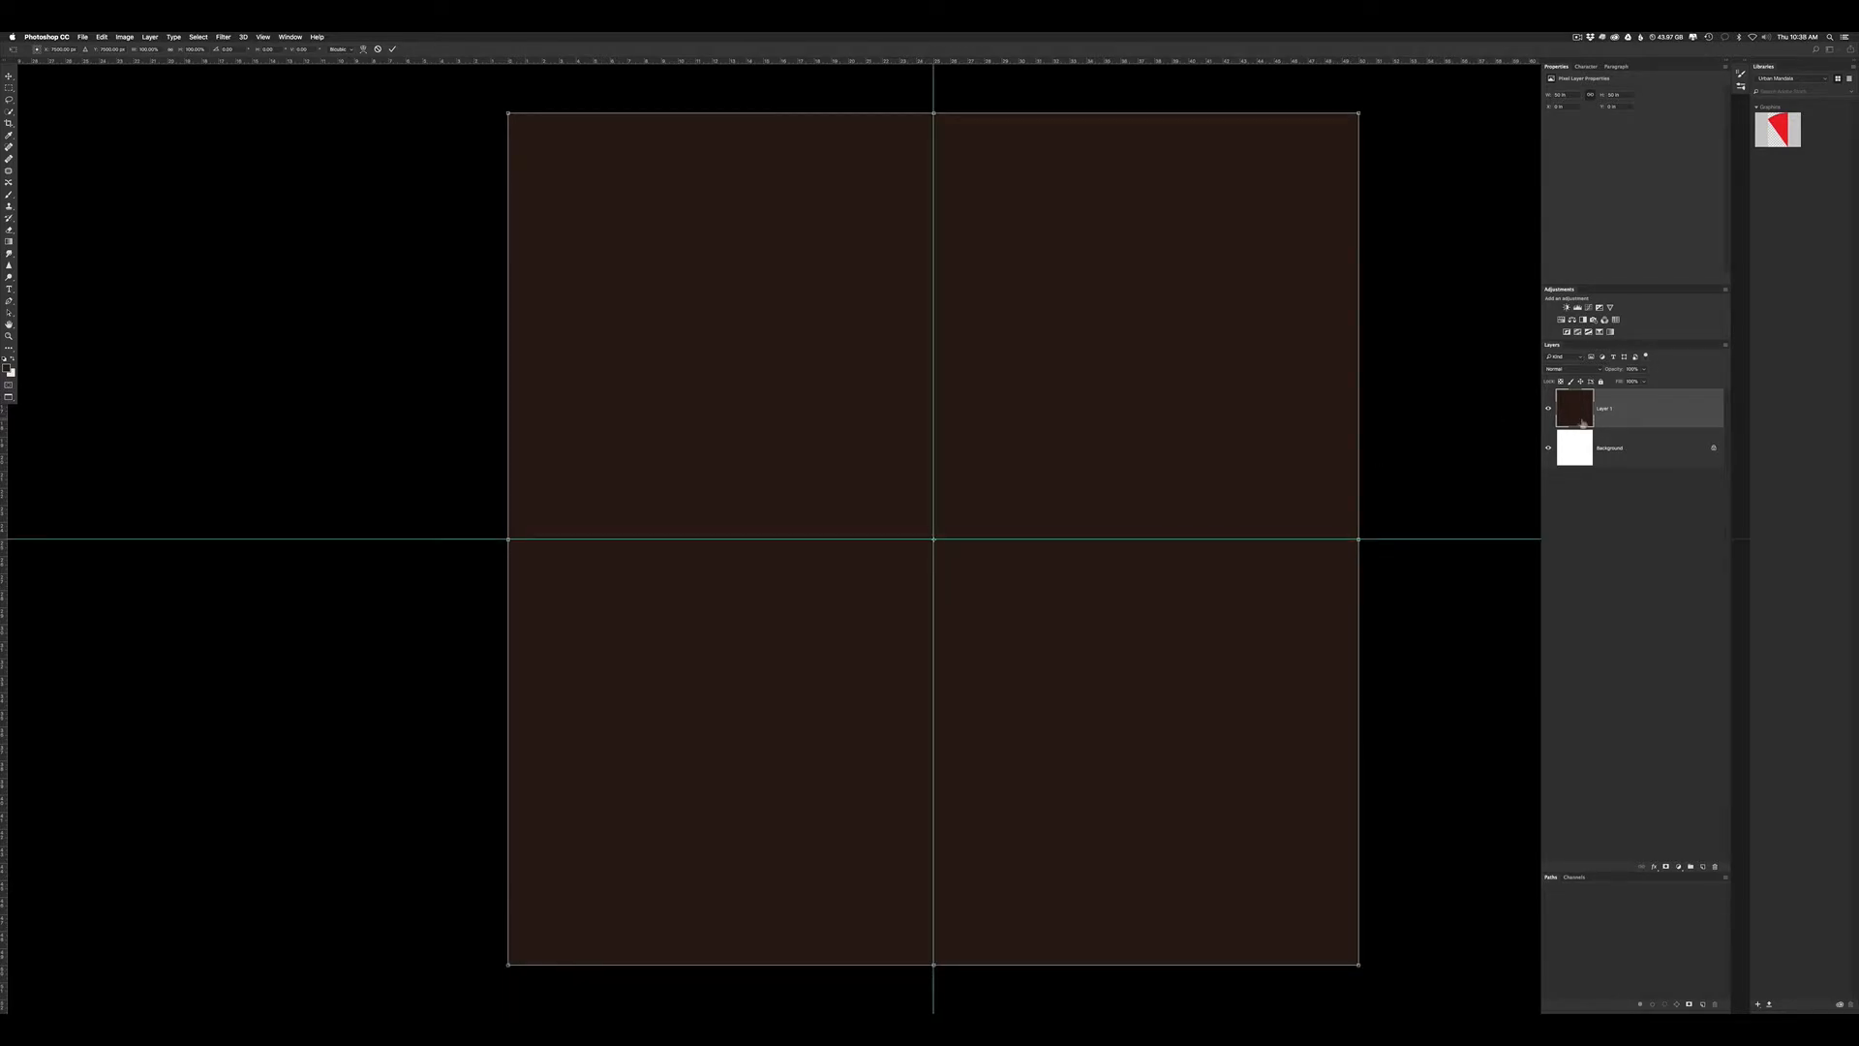
Step: Cancel the transform and delete the filled helper layer
key("Escape")
left_click(1609, 507)
left_click_drag(1577, 414, 1715, 866)
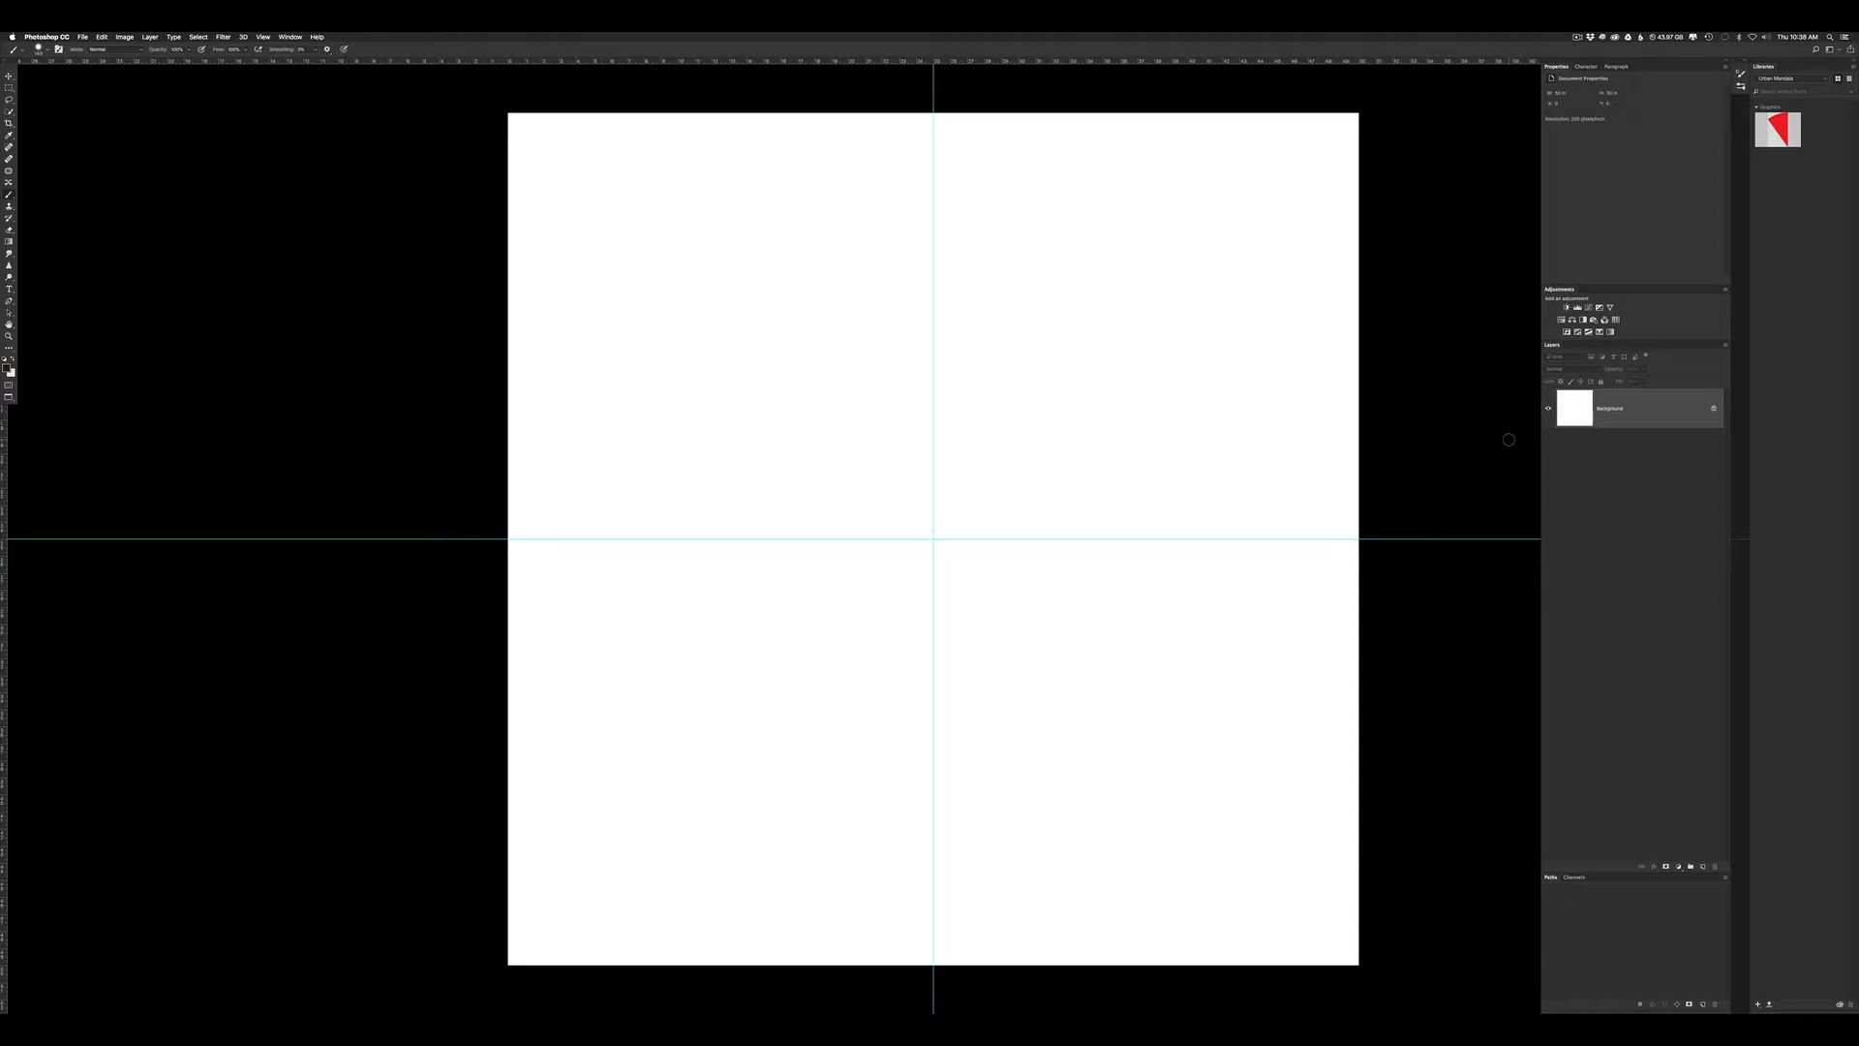
Step: Paste the copied wedge into the document as a Path
key("super")
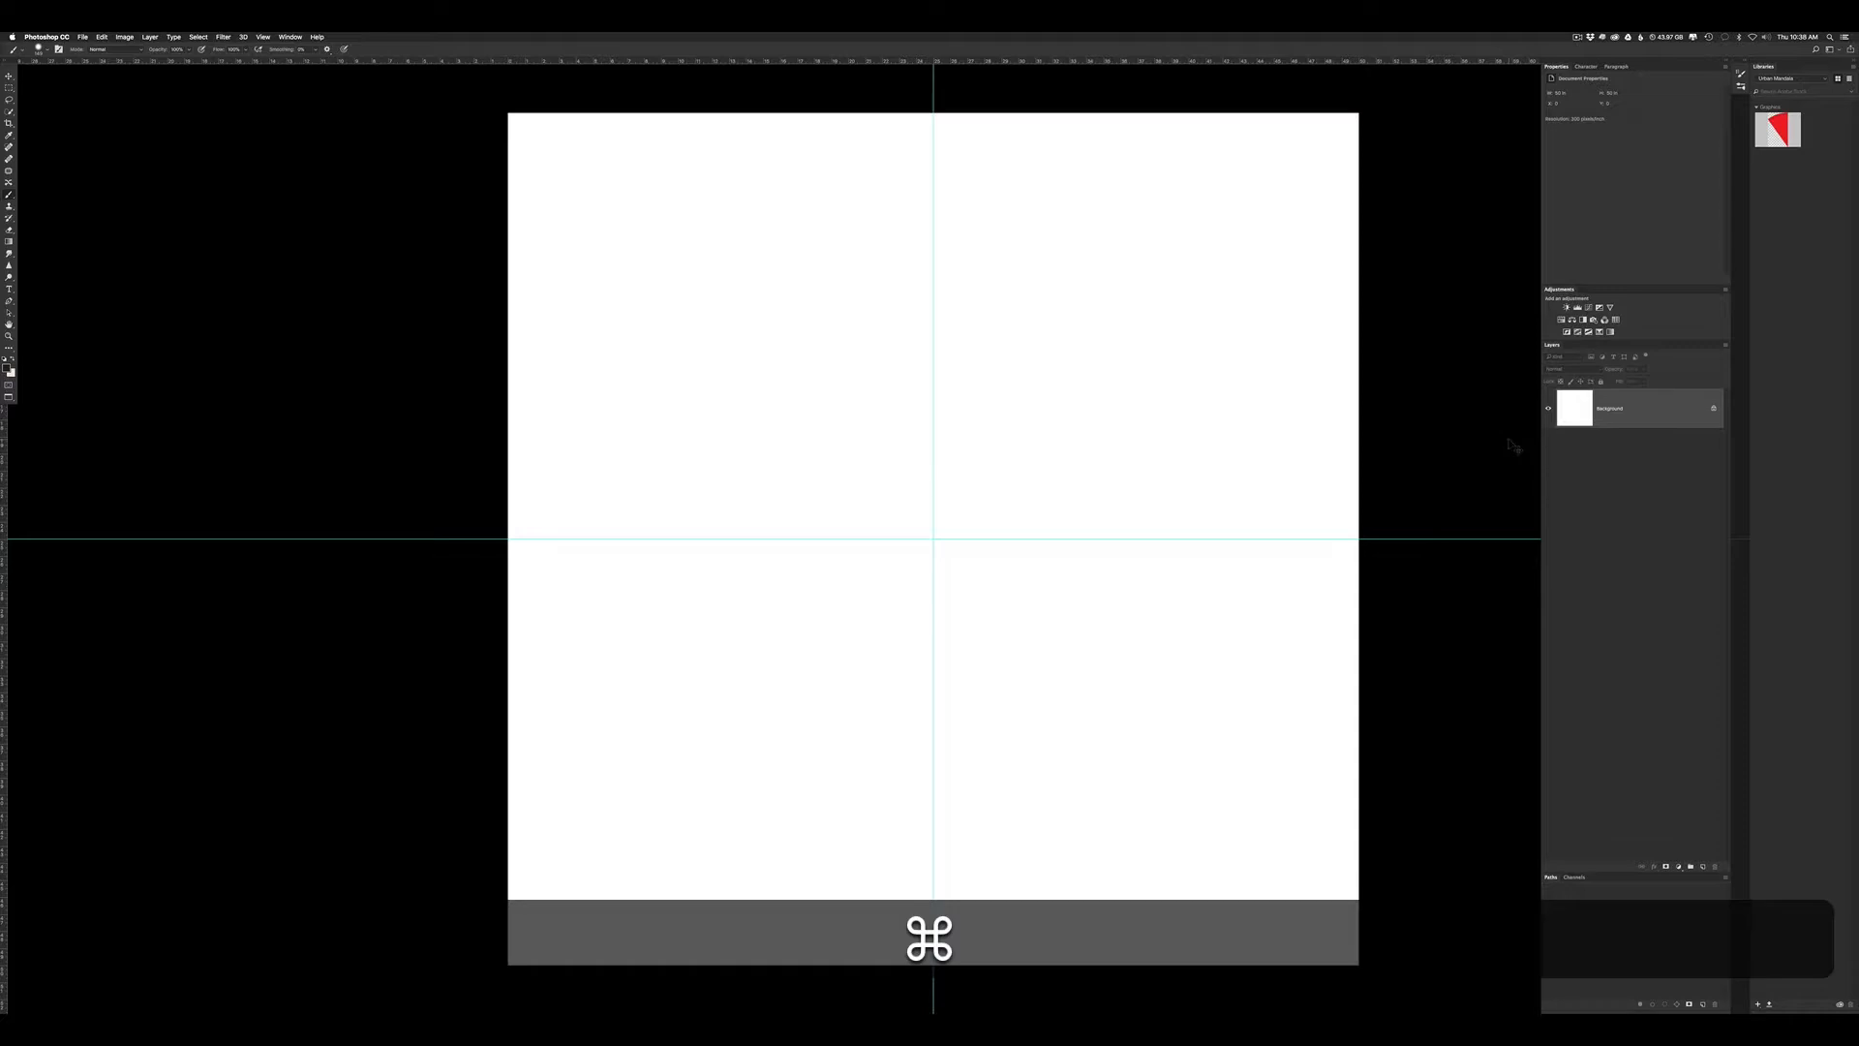
key("super+v")
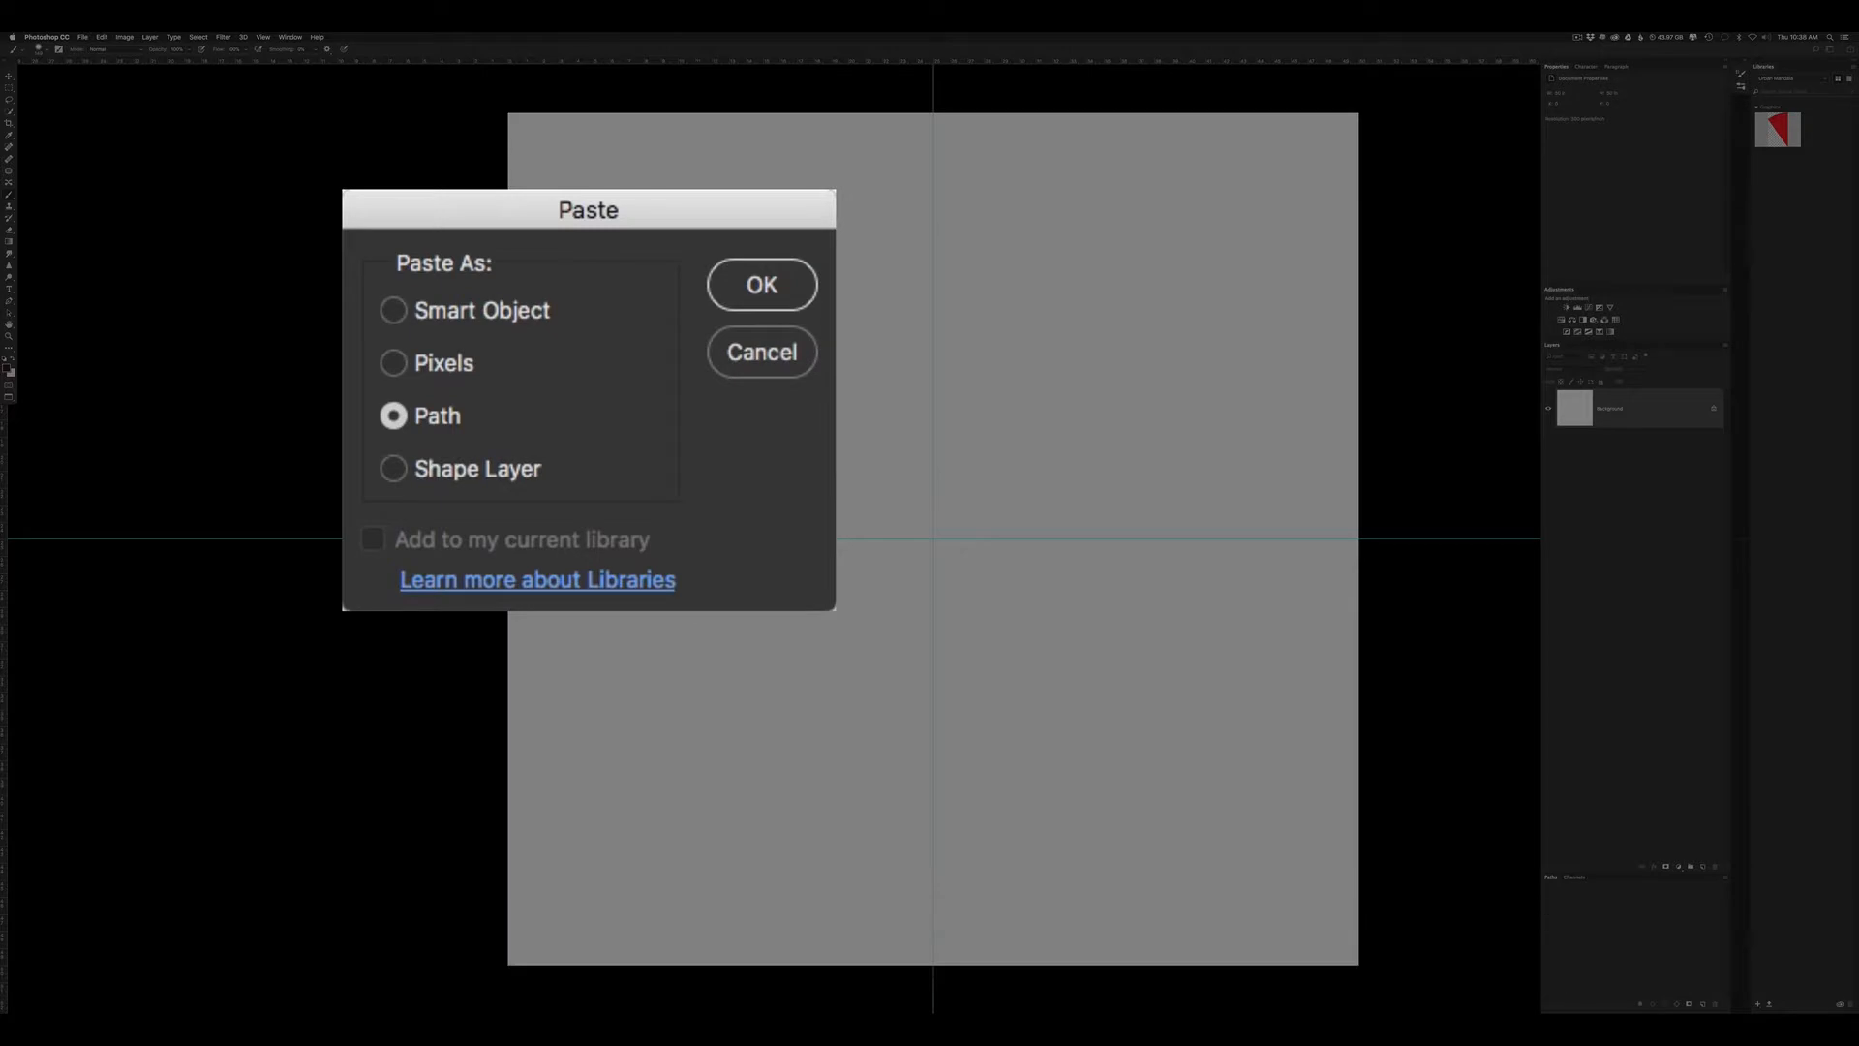
left_click_drag(671, 211, 814, 204)
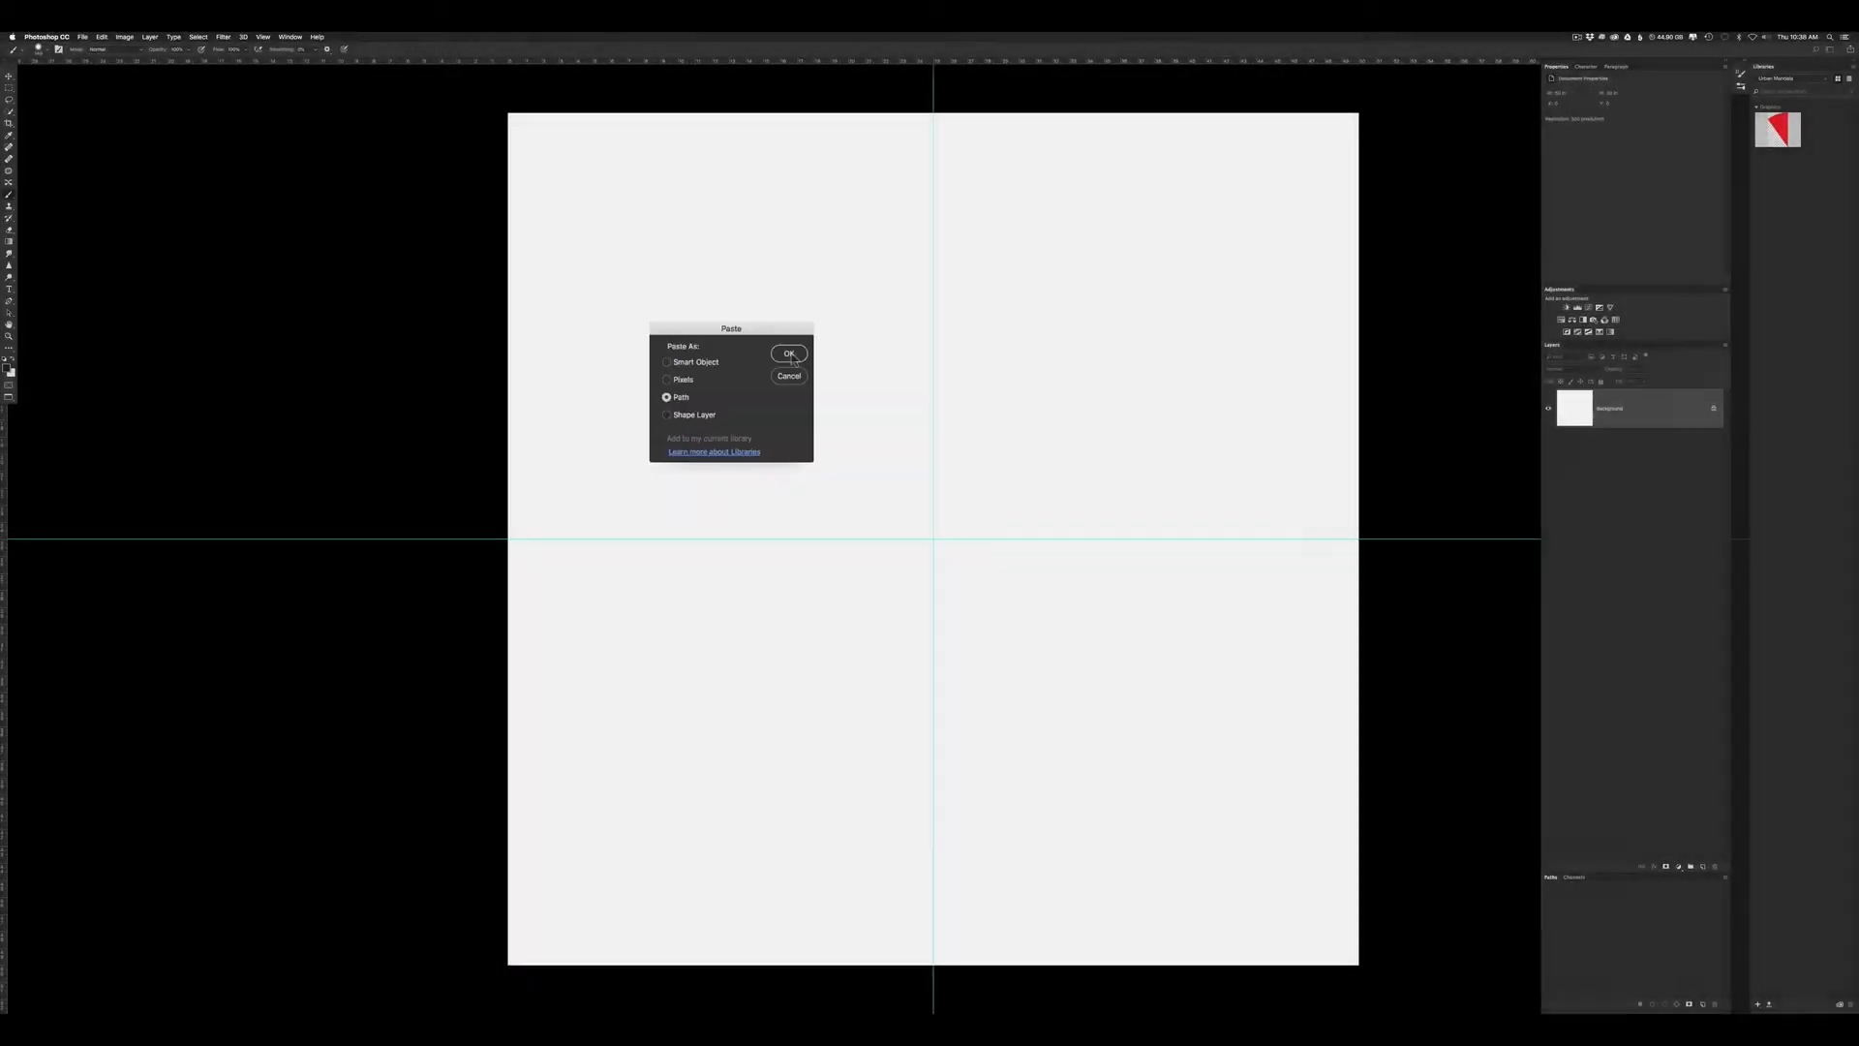
left_click(779, 363)
Step: Scale the wedge path proportionally to nearly half the canvas height, with its tip on the guide intersection and its straight edge along the vertical guide
key("super+t")
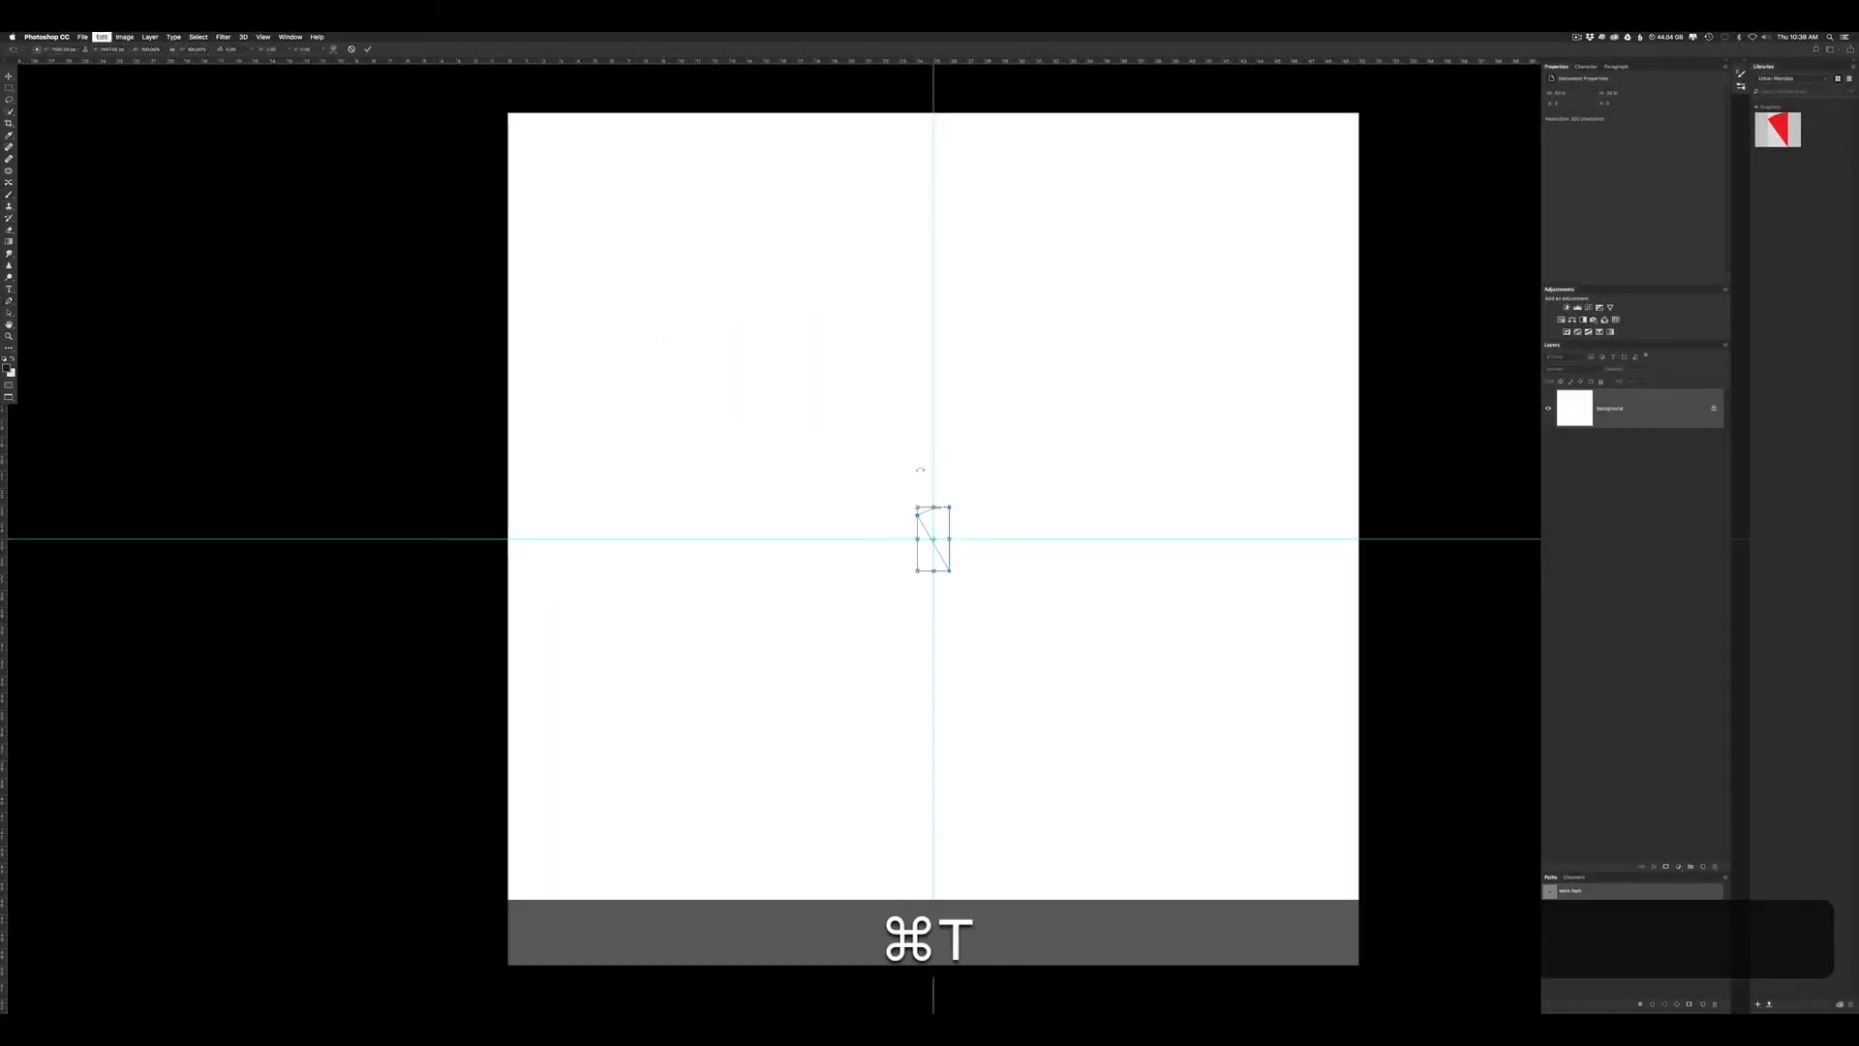
left_click_drag(936, 525, 628, 190)
key("shift")
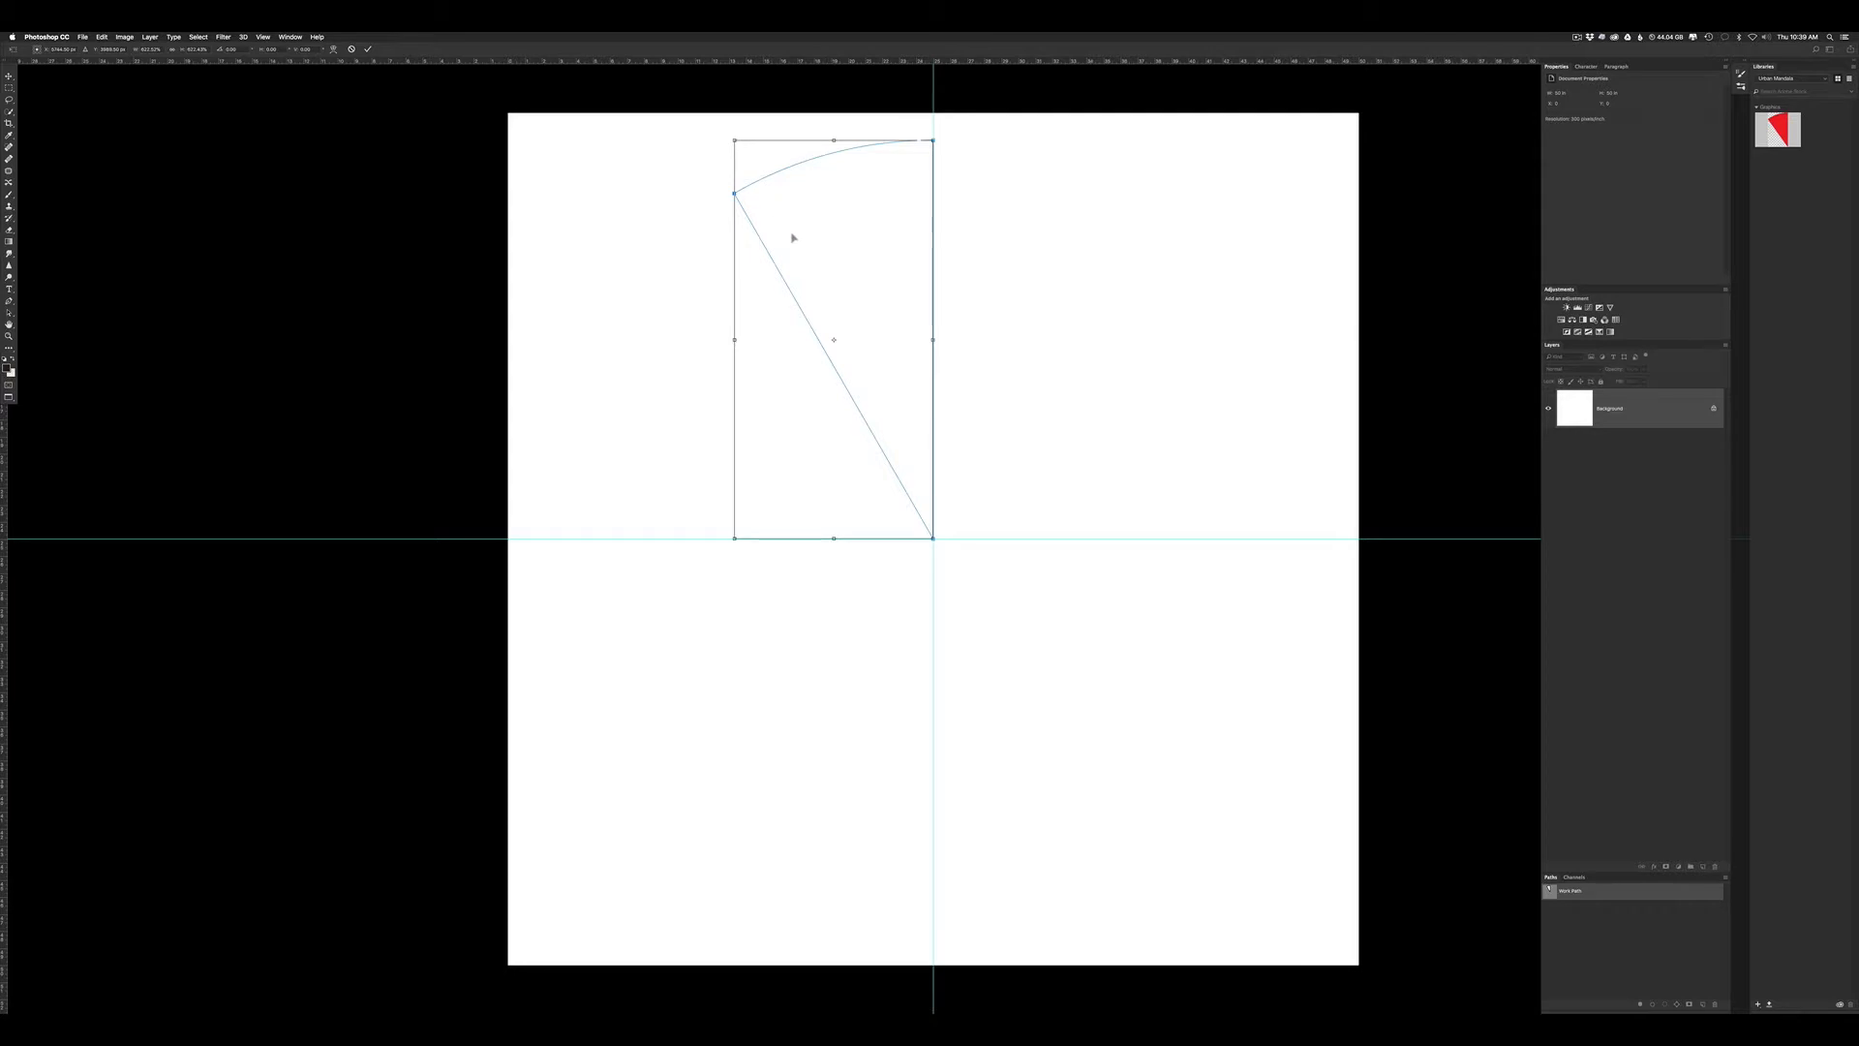
key("Return")
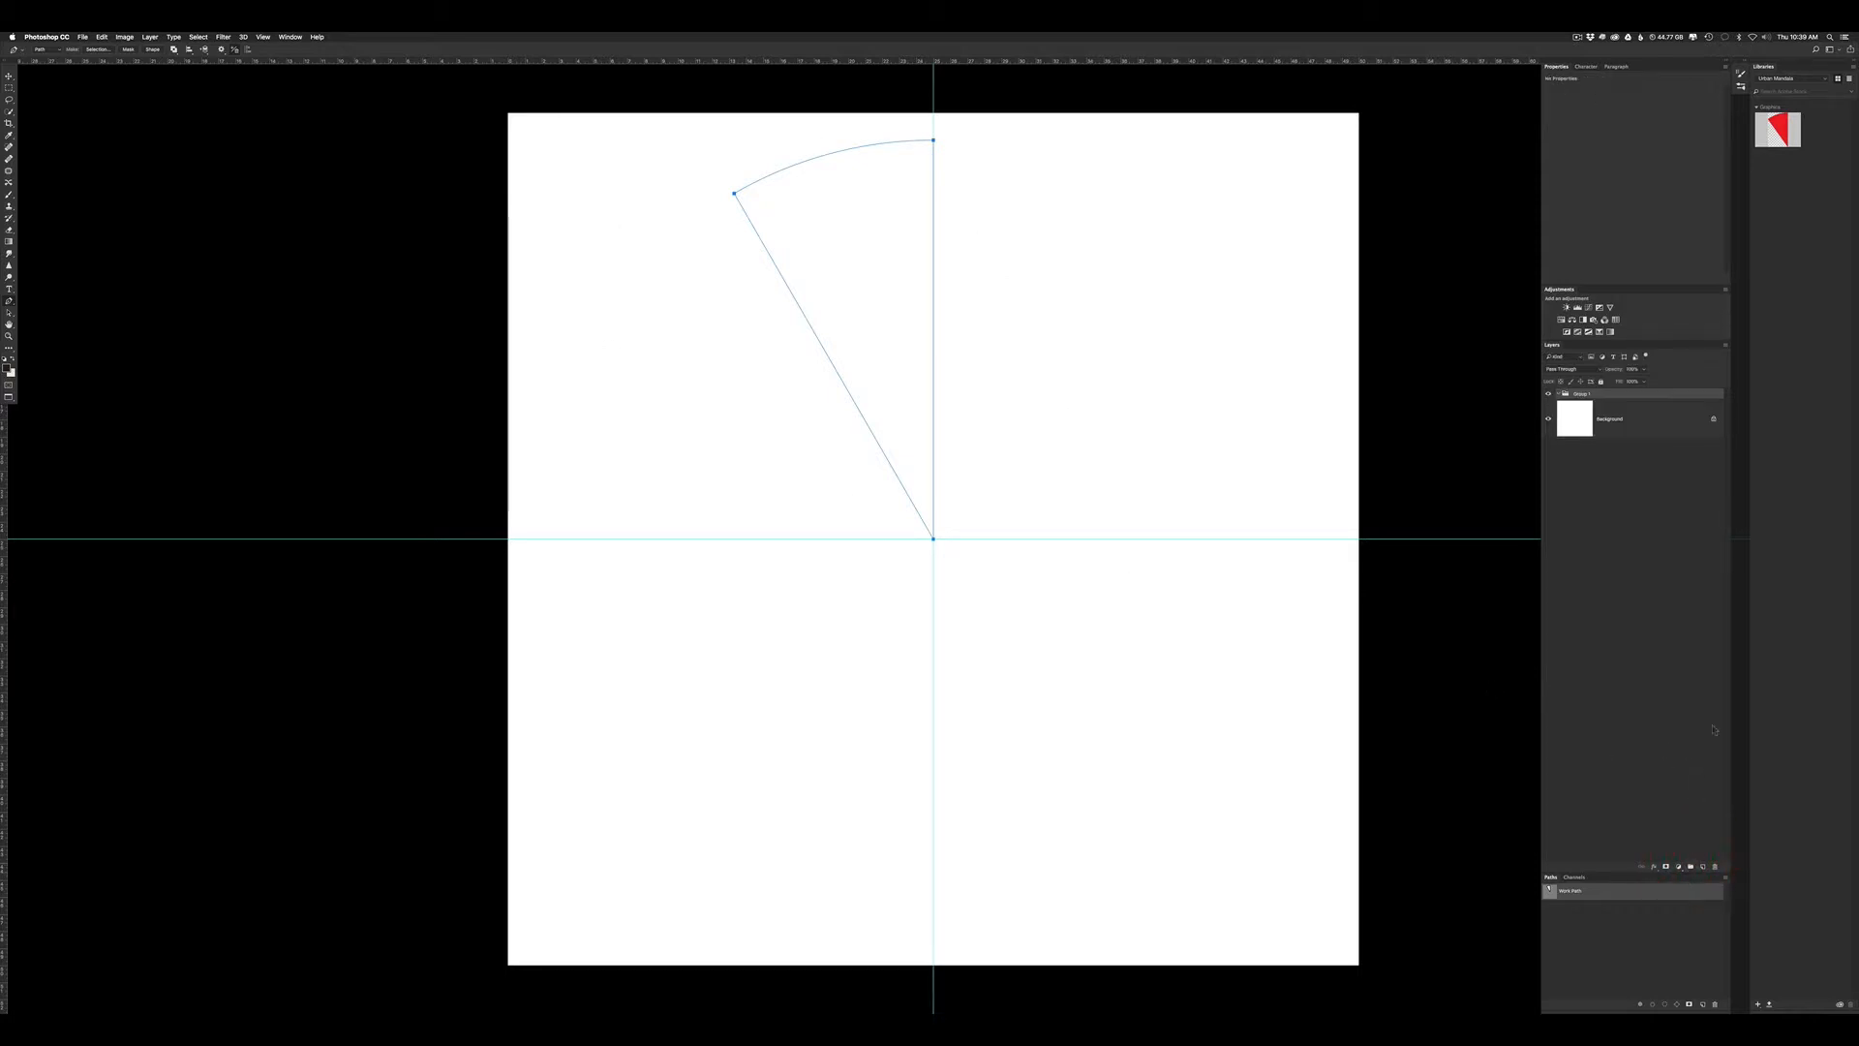
Step: Undo the unnamed layer group and create a new group named Left
key("super+z")
key("alt+super+z")
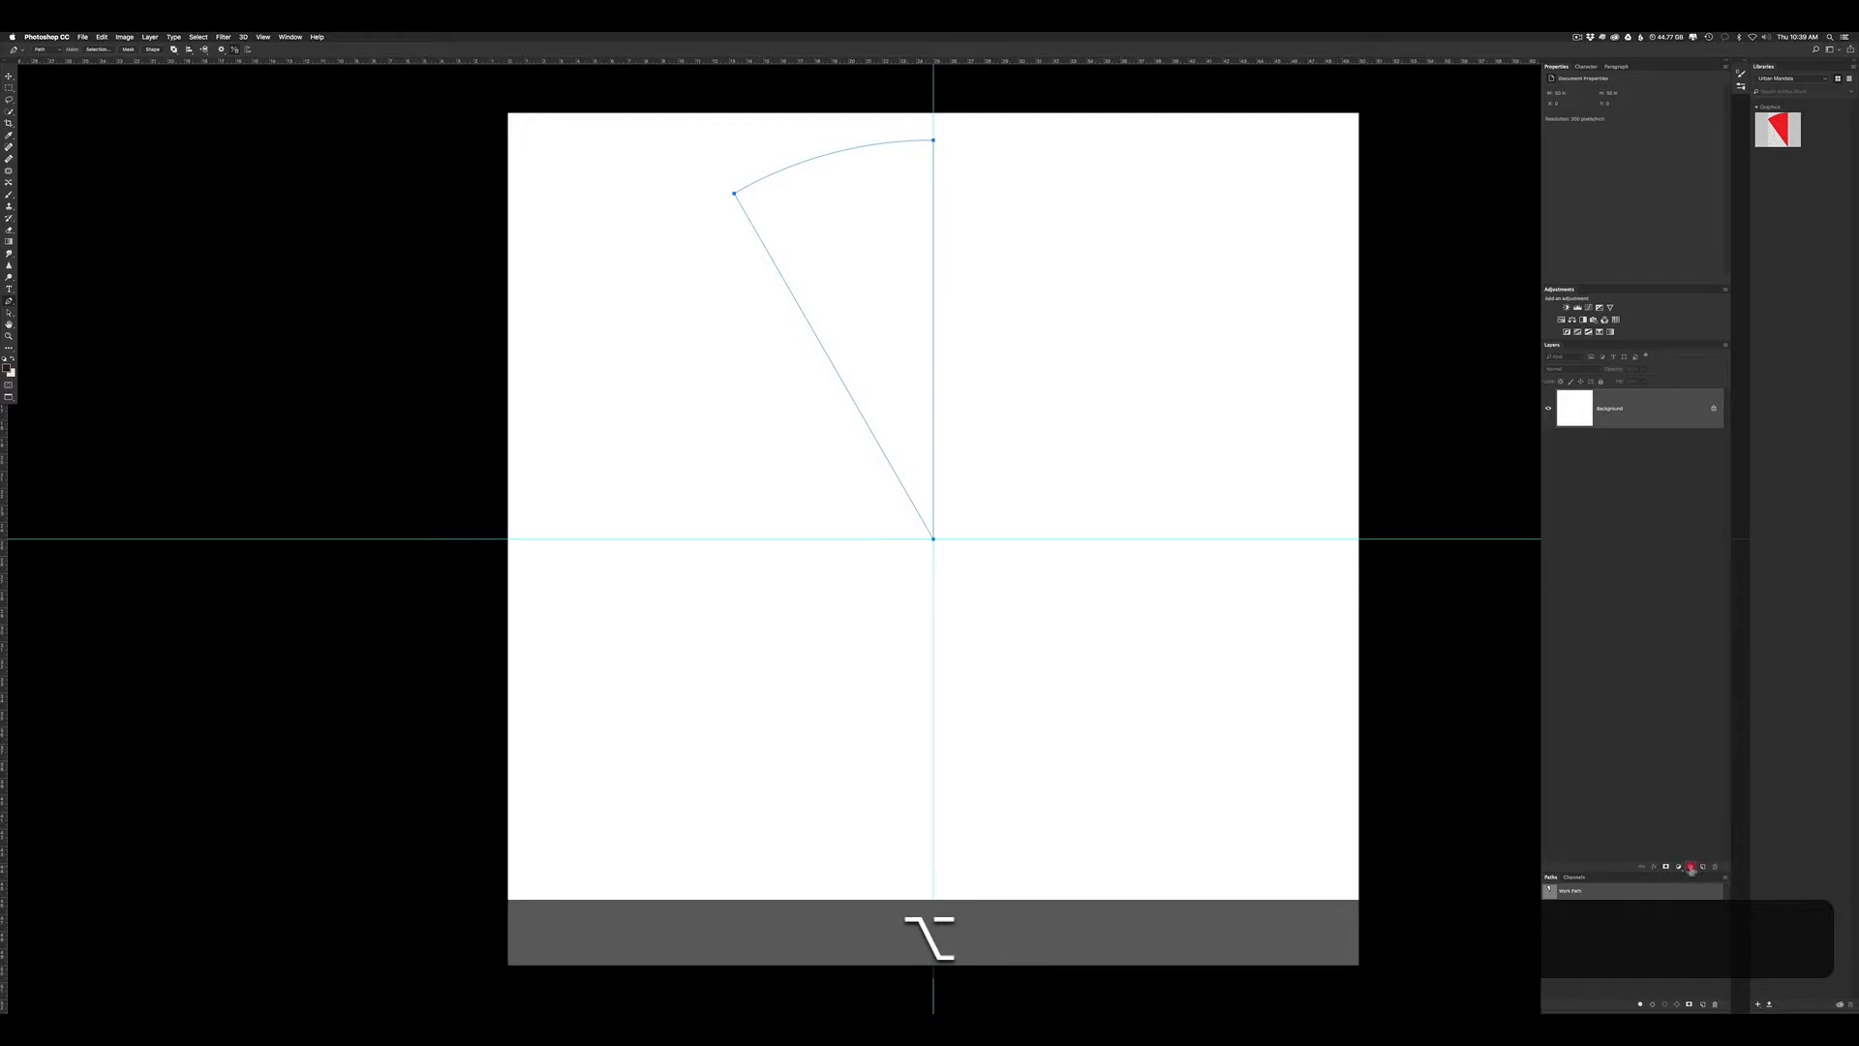
left_click(1691, 867, "alt")
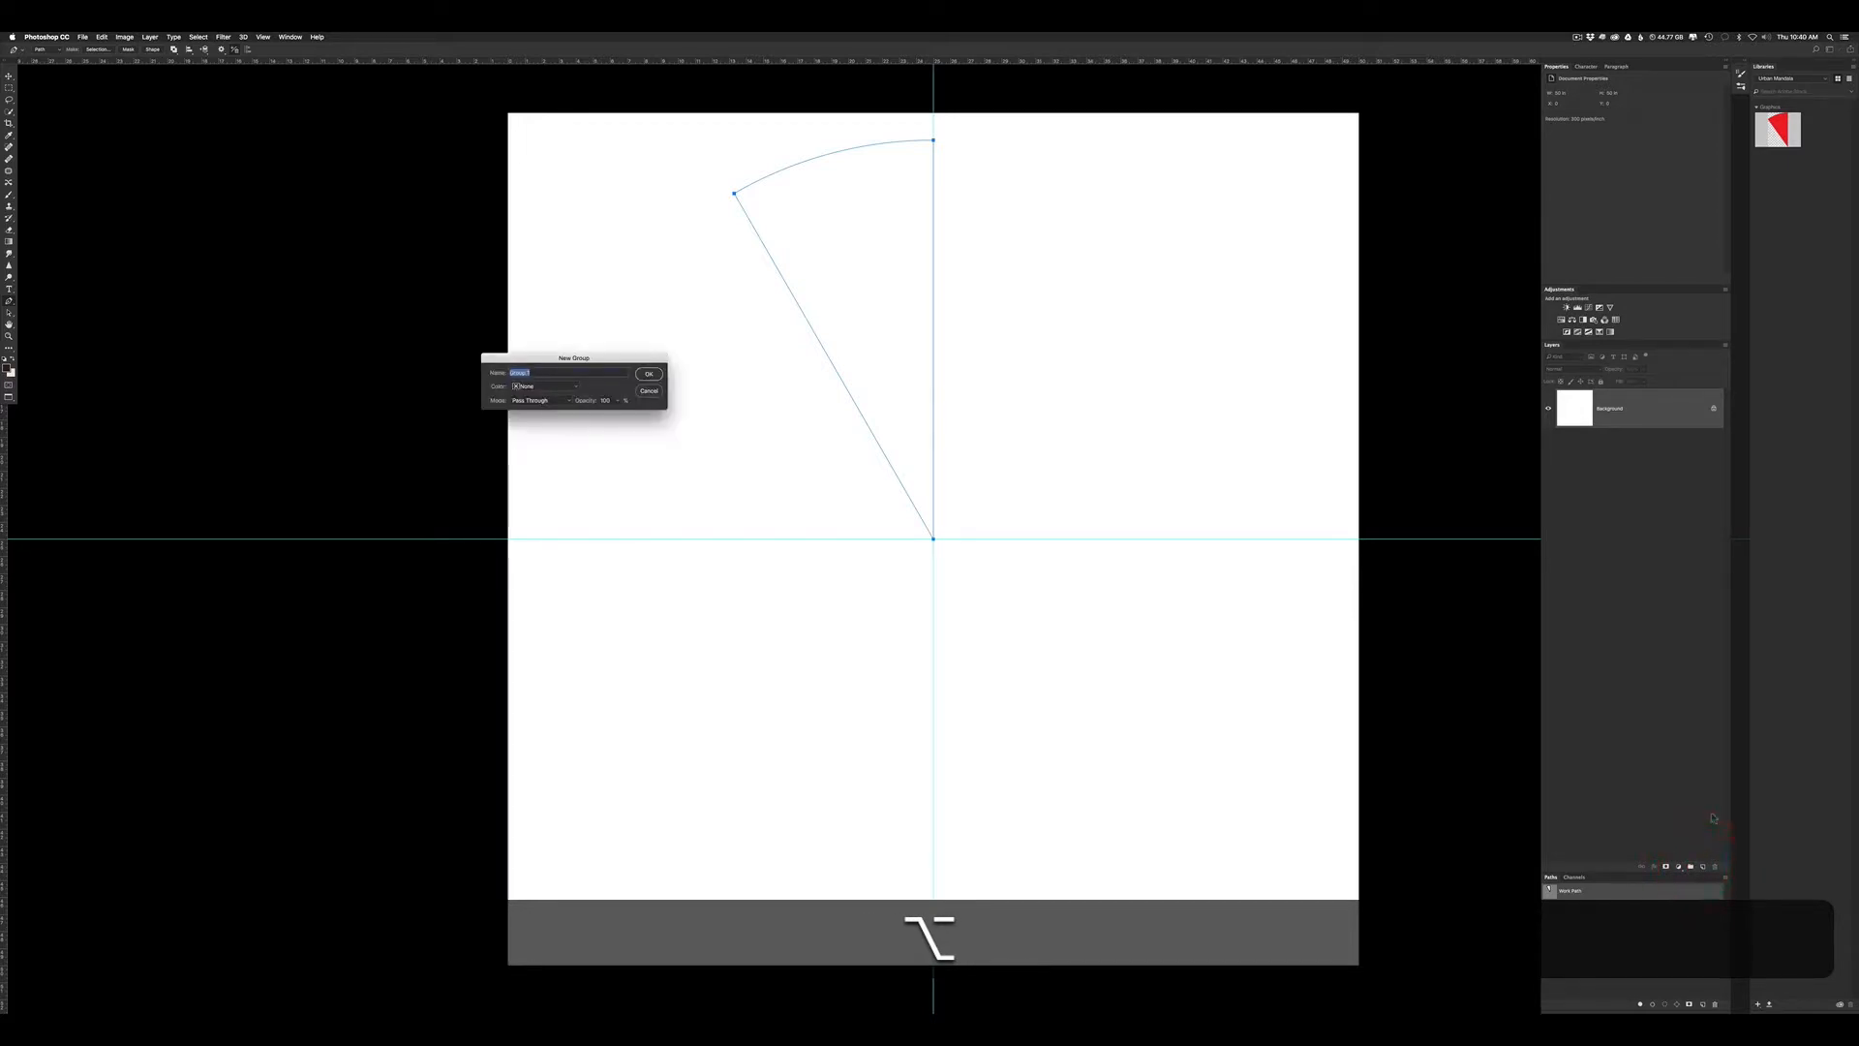
type("Left")
key("Return")
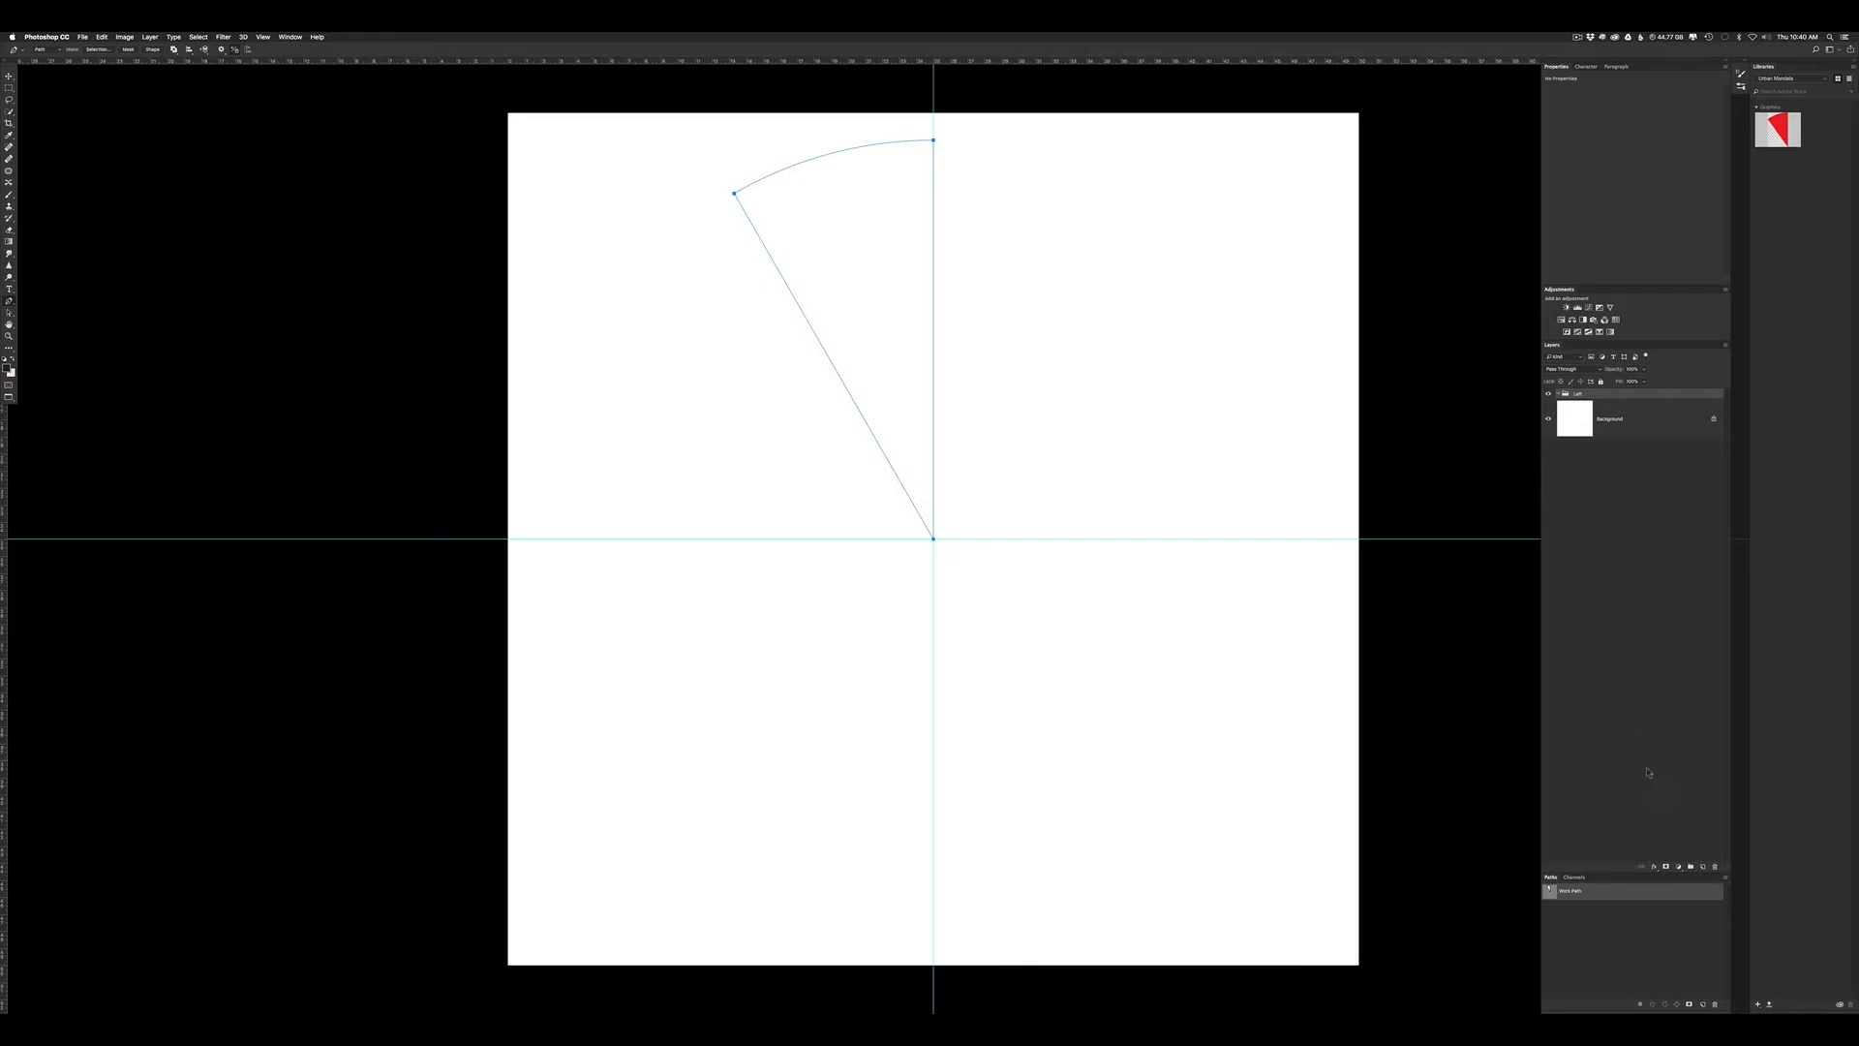
Step: Add a vector mask to the Left group from the wedge path and deselect the path
left_click(1666, 868, "super")
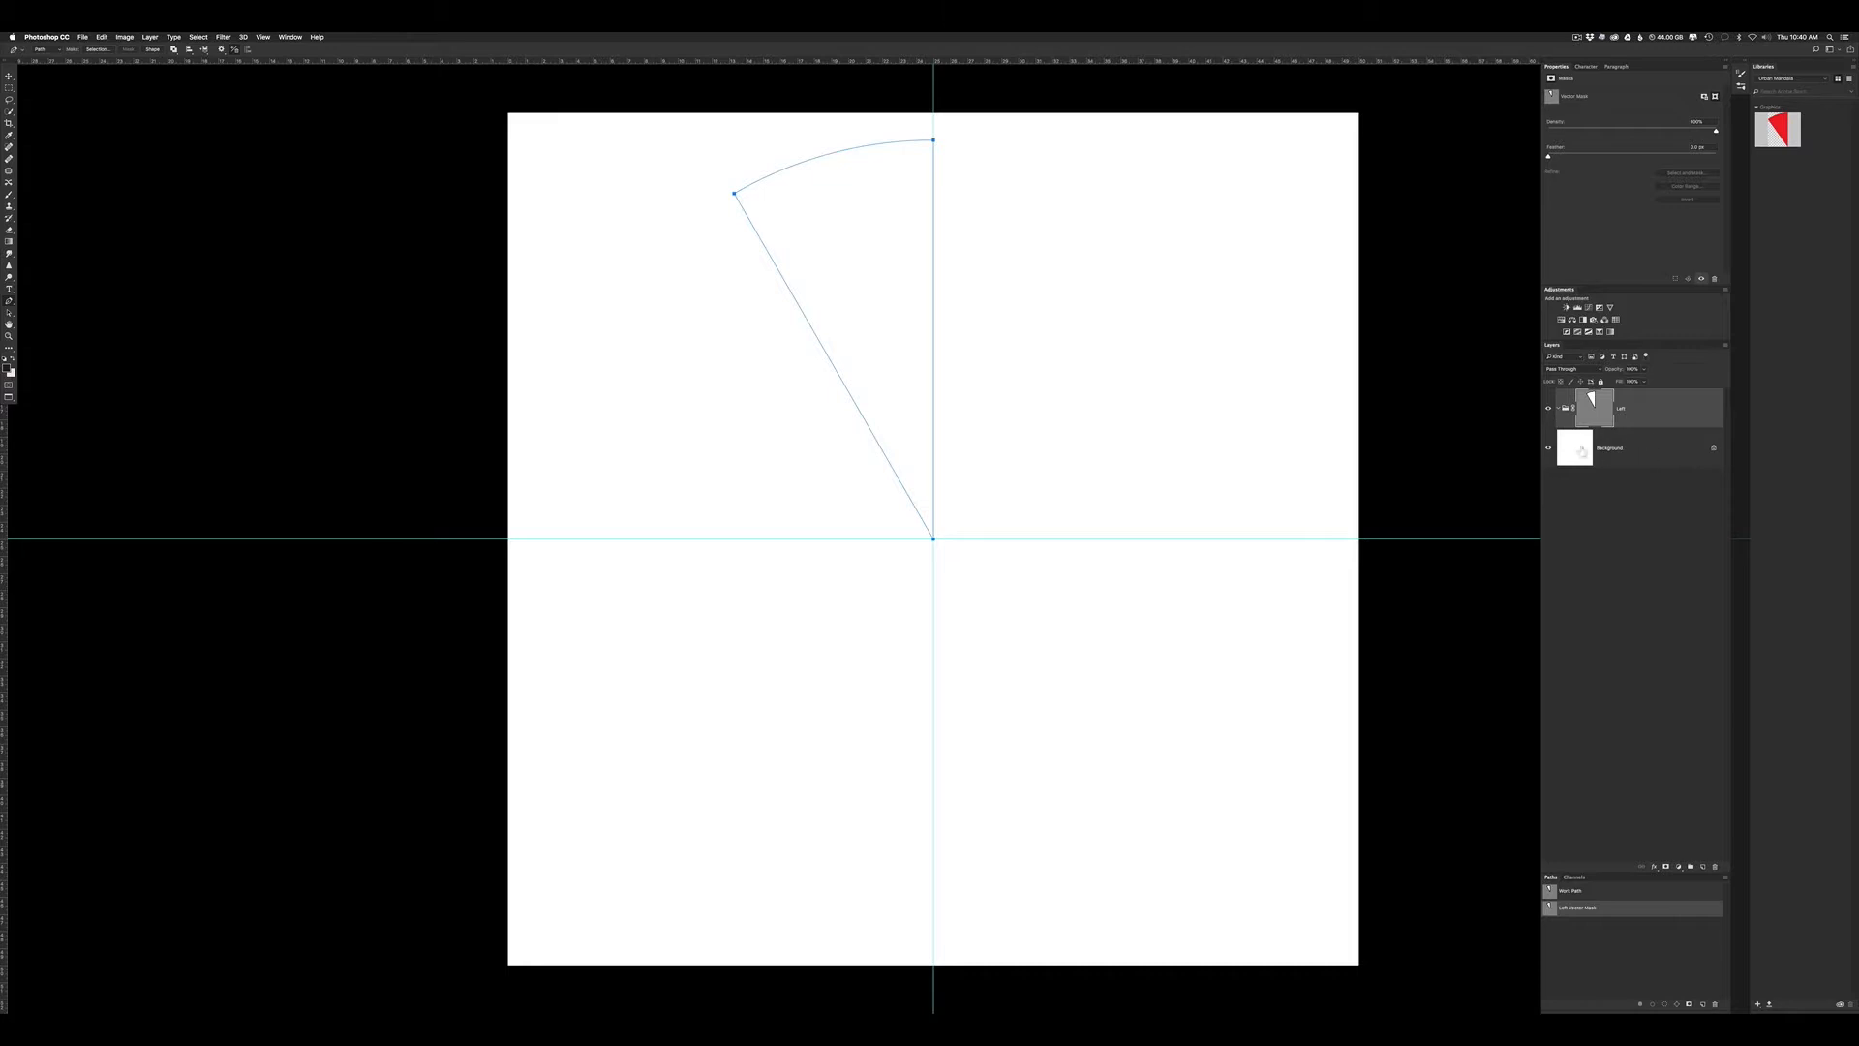
left_click(1662, 575)
Step: Add a Solid Color fill layer inside the Left group, with a saturated red at 65% brightness
left_click(1636, 402)
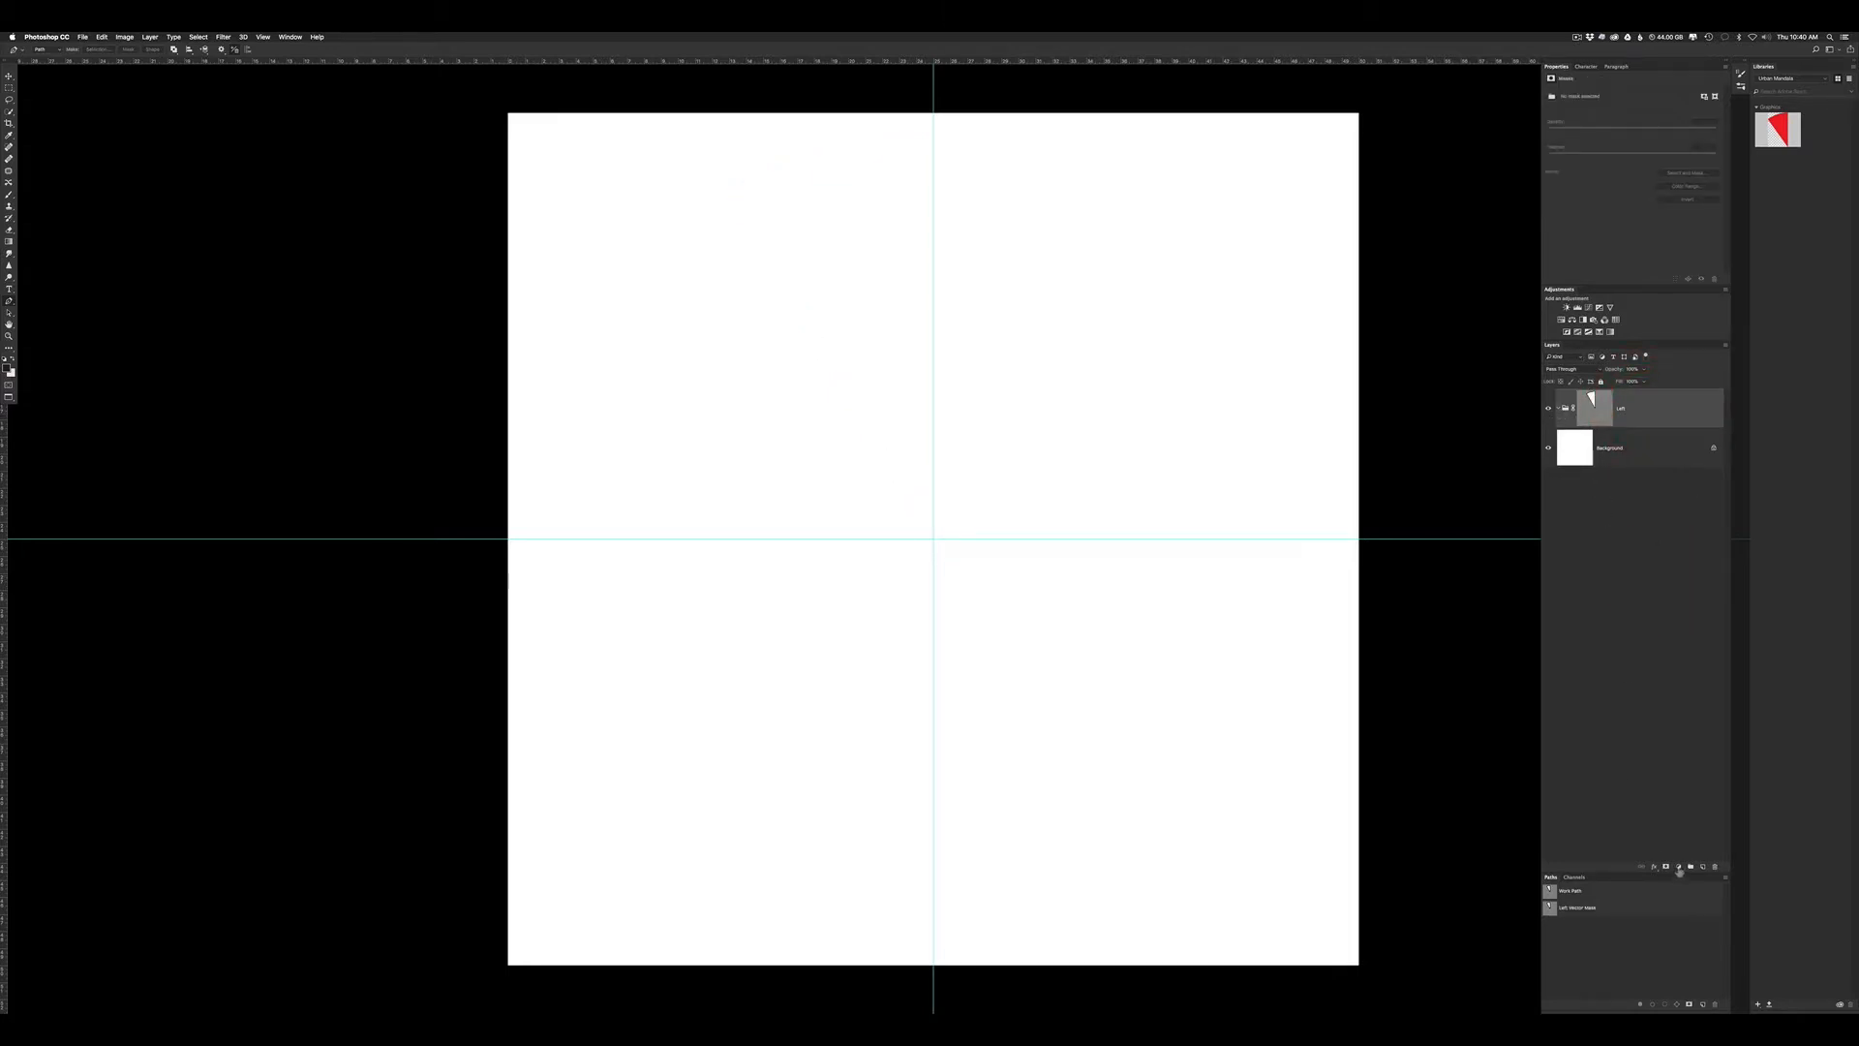
left_click(1678, 868)
left_click(1690, 876)
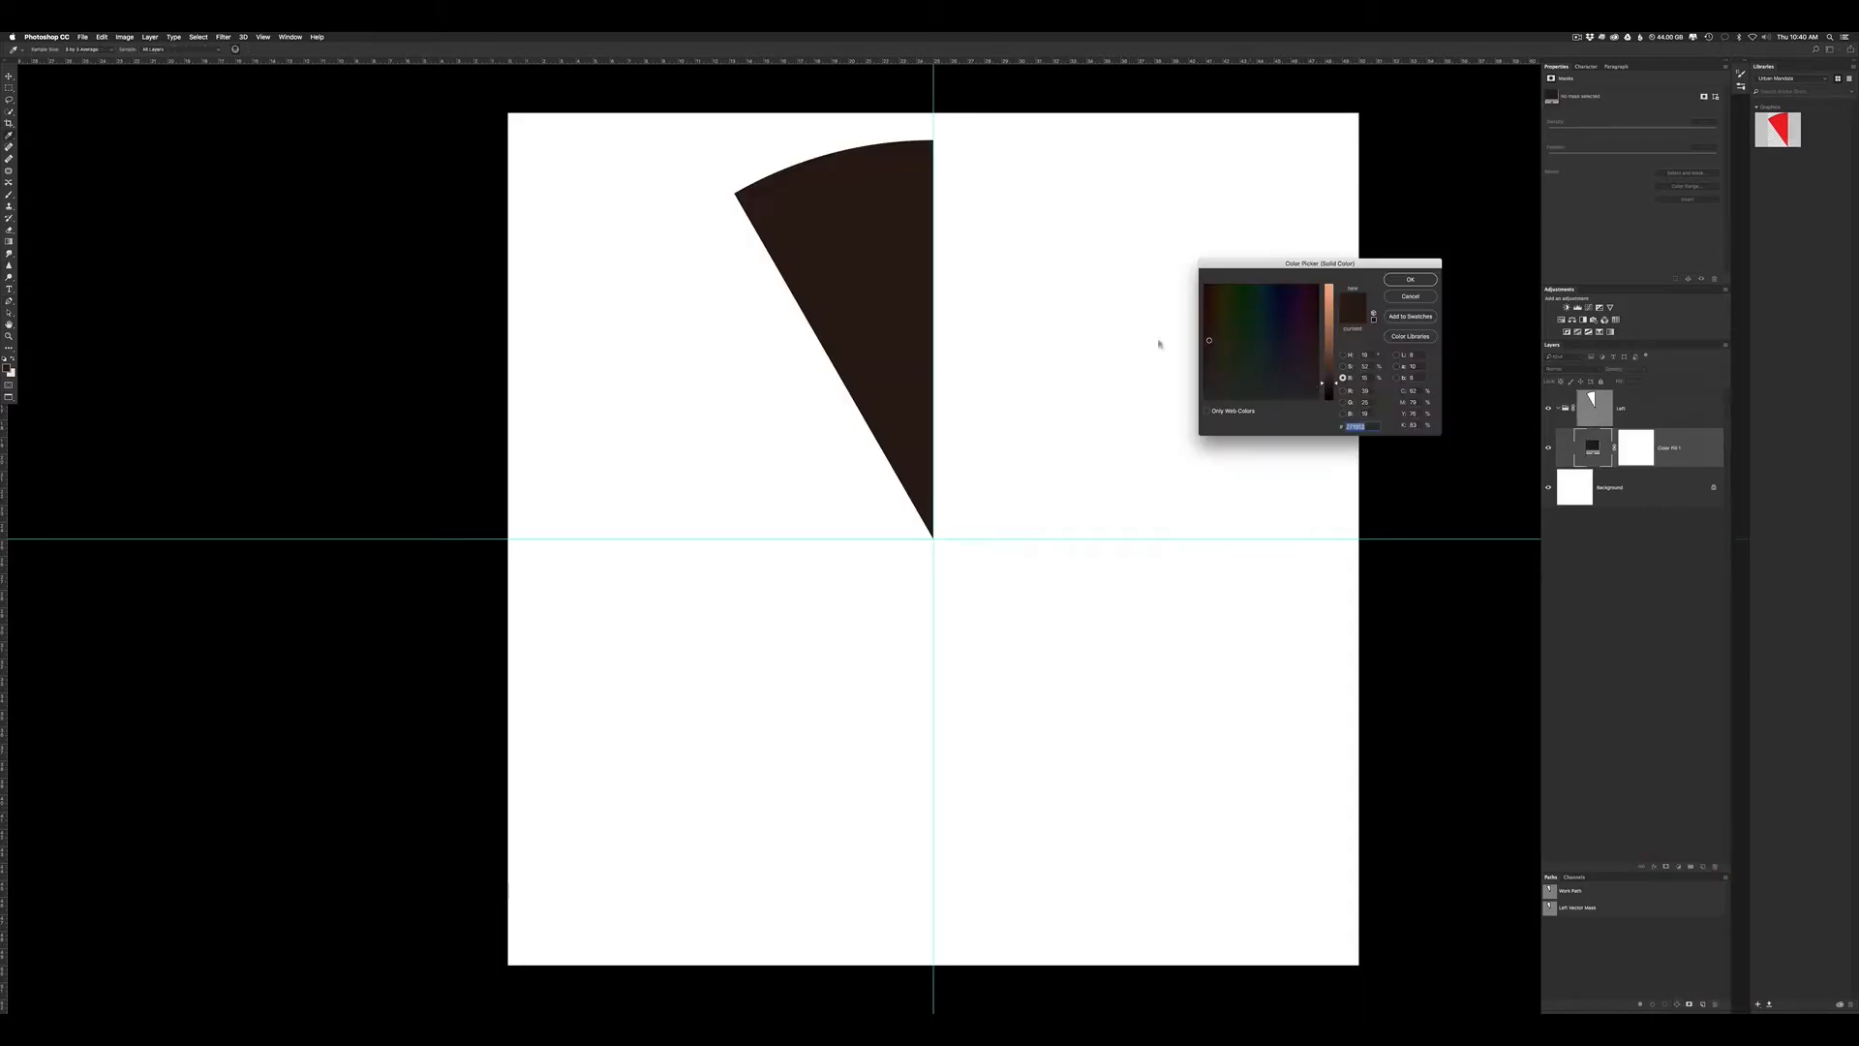
left_click(1317, 289)
left_click(1329, 293)
mouse_move(1328, 294)
left_mouse_down()
mouse_move(1332, 344)
mouse_move(1365, 257)
left_mouse_up()
left_click(1365, 378)
type("65")
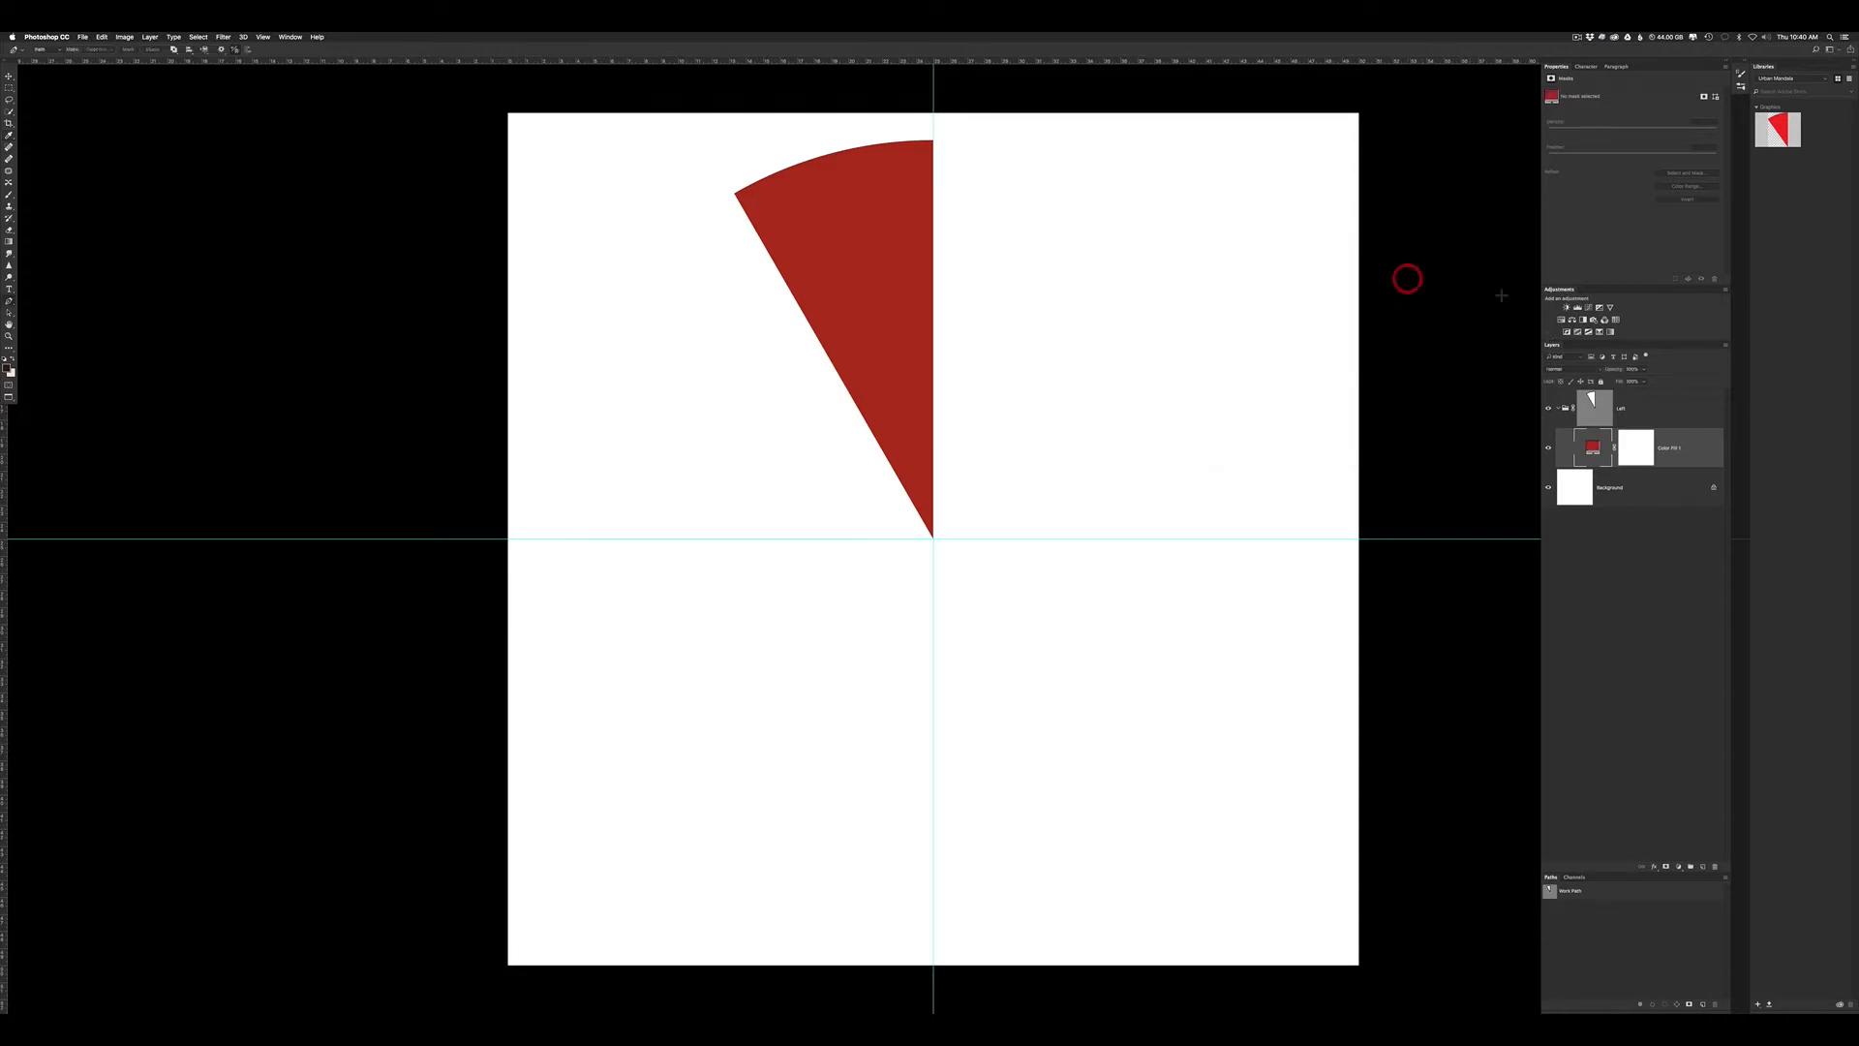
Step: Collapse the Left group and convert it to a smart object
left_click(1626, 408)
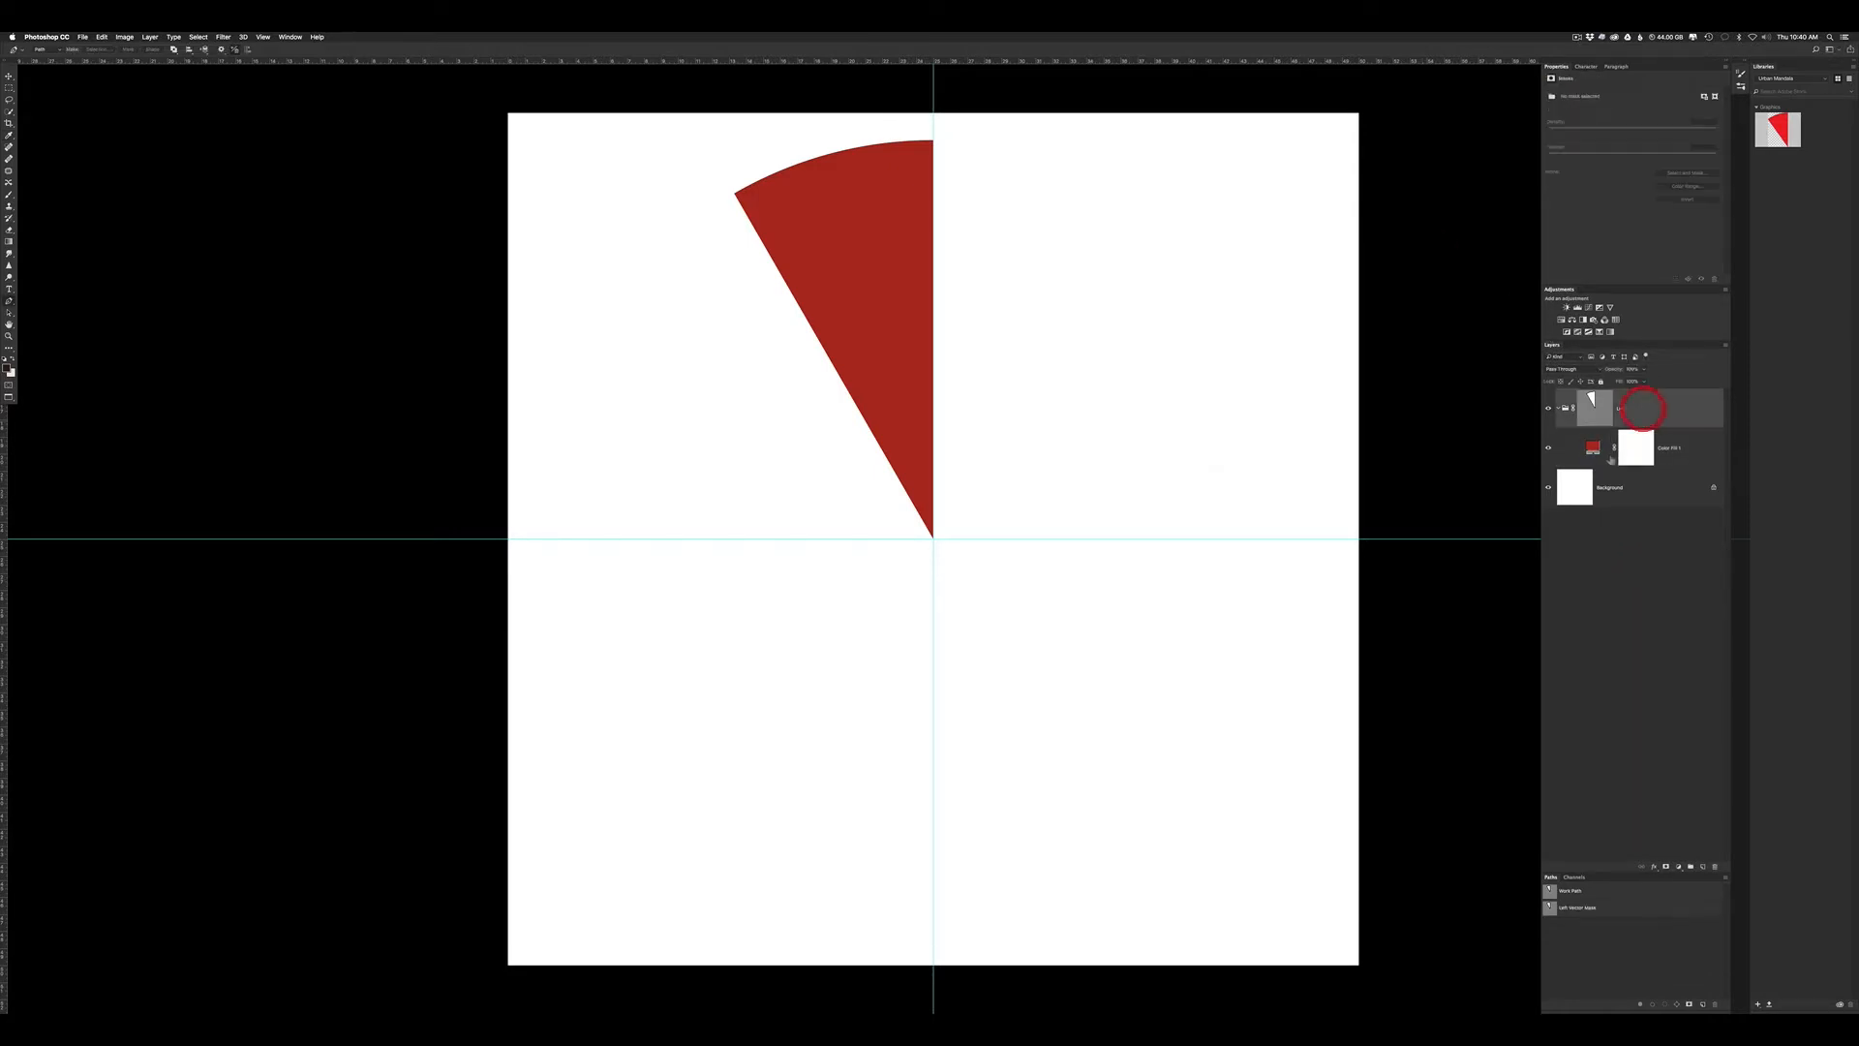
left_click(1558, 408)
left_click(1638, 408)
right_click(1645, 414)
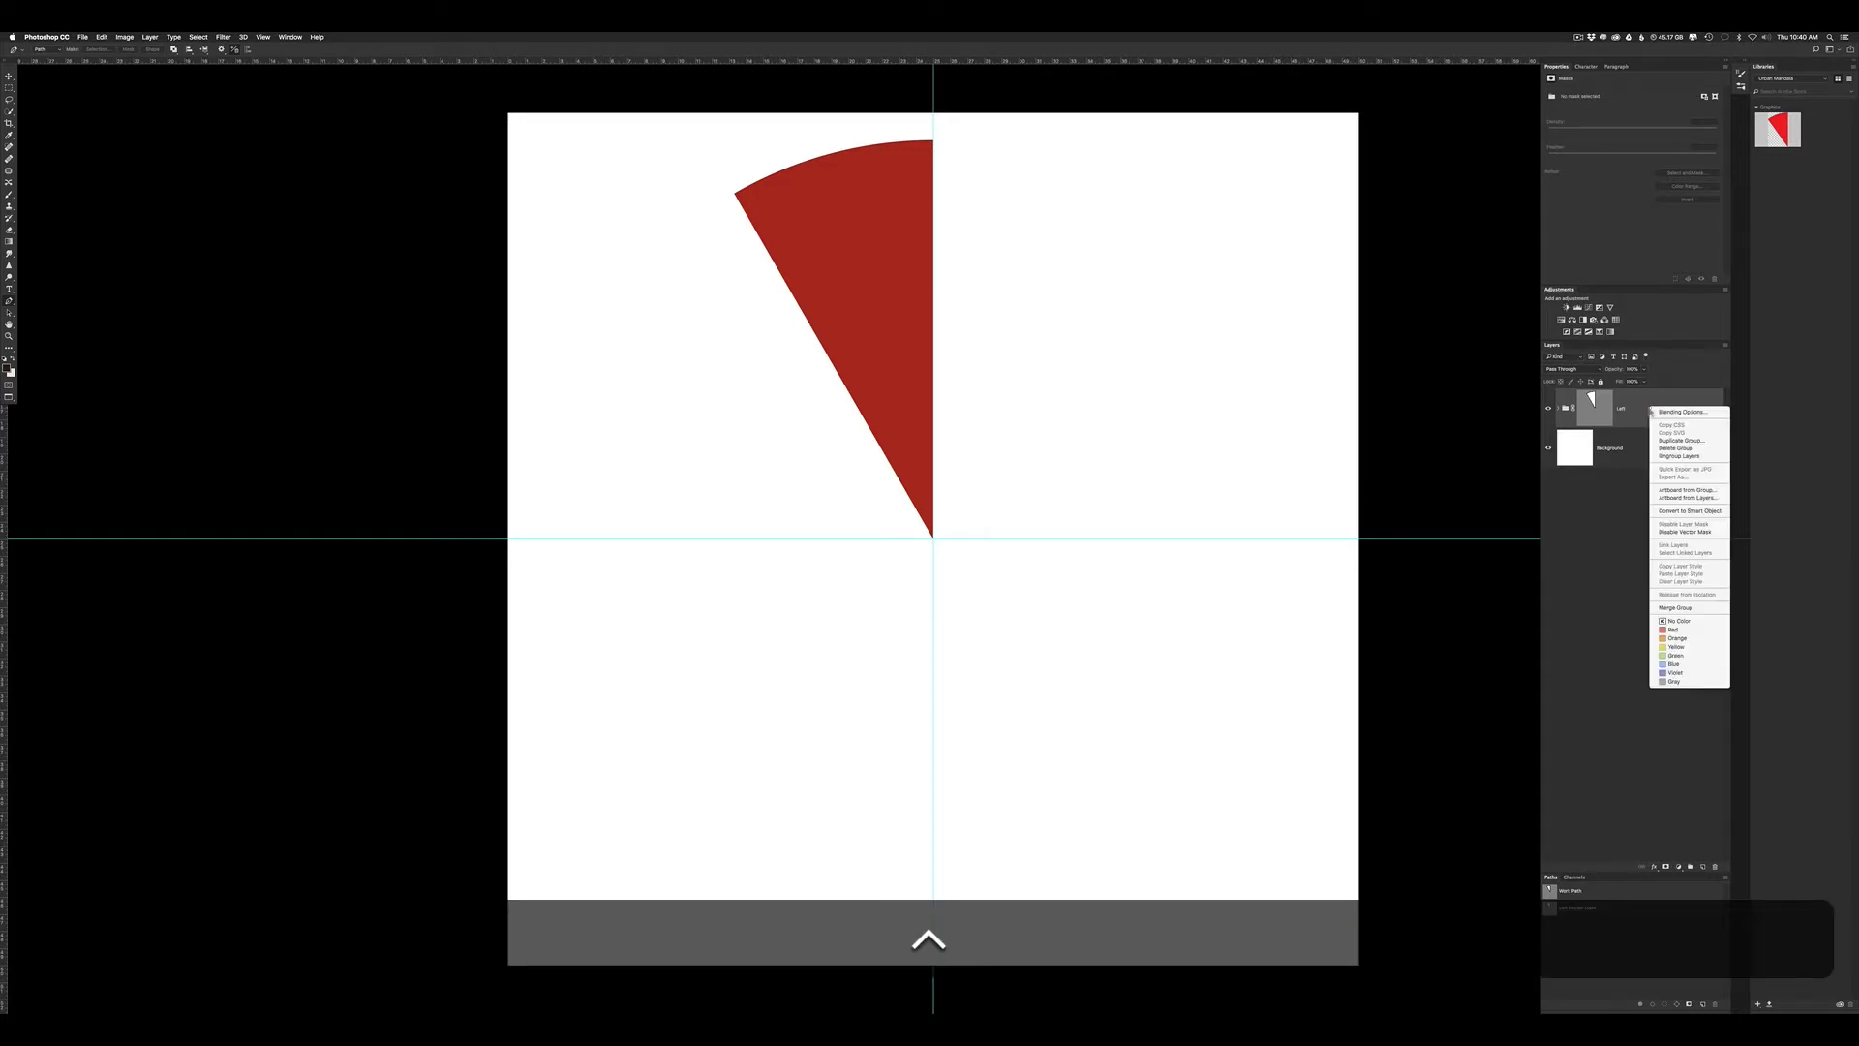
left_click(1688, 511)
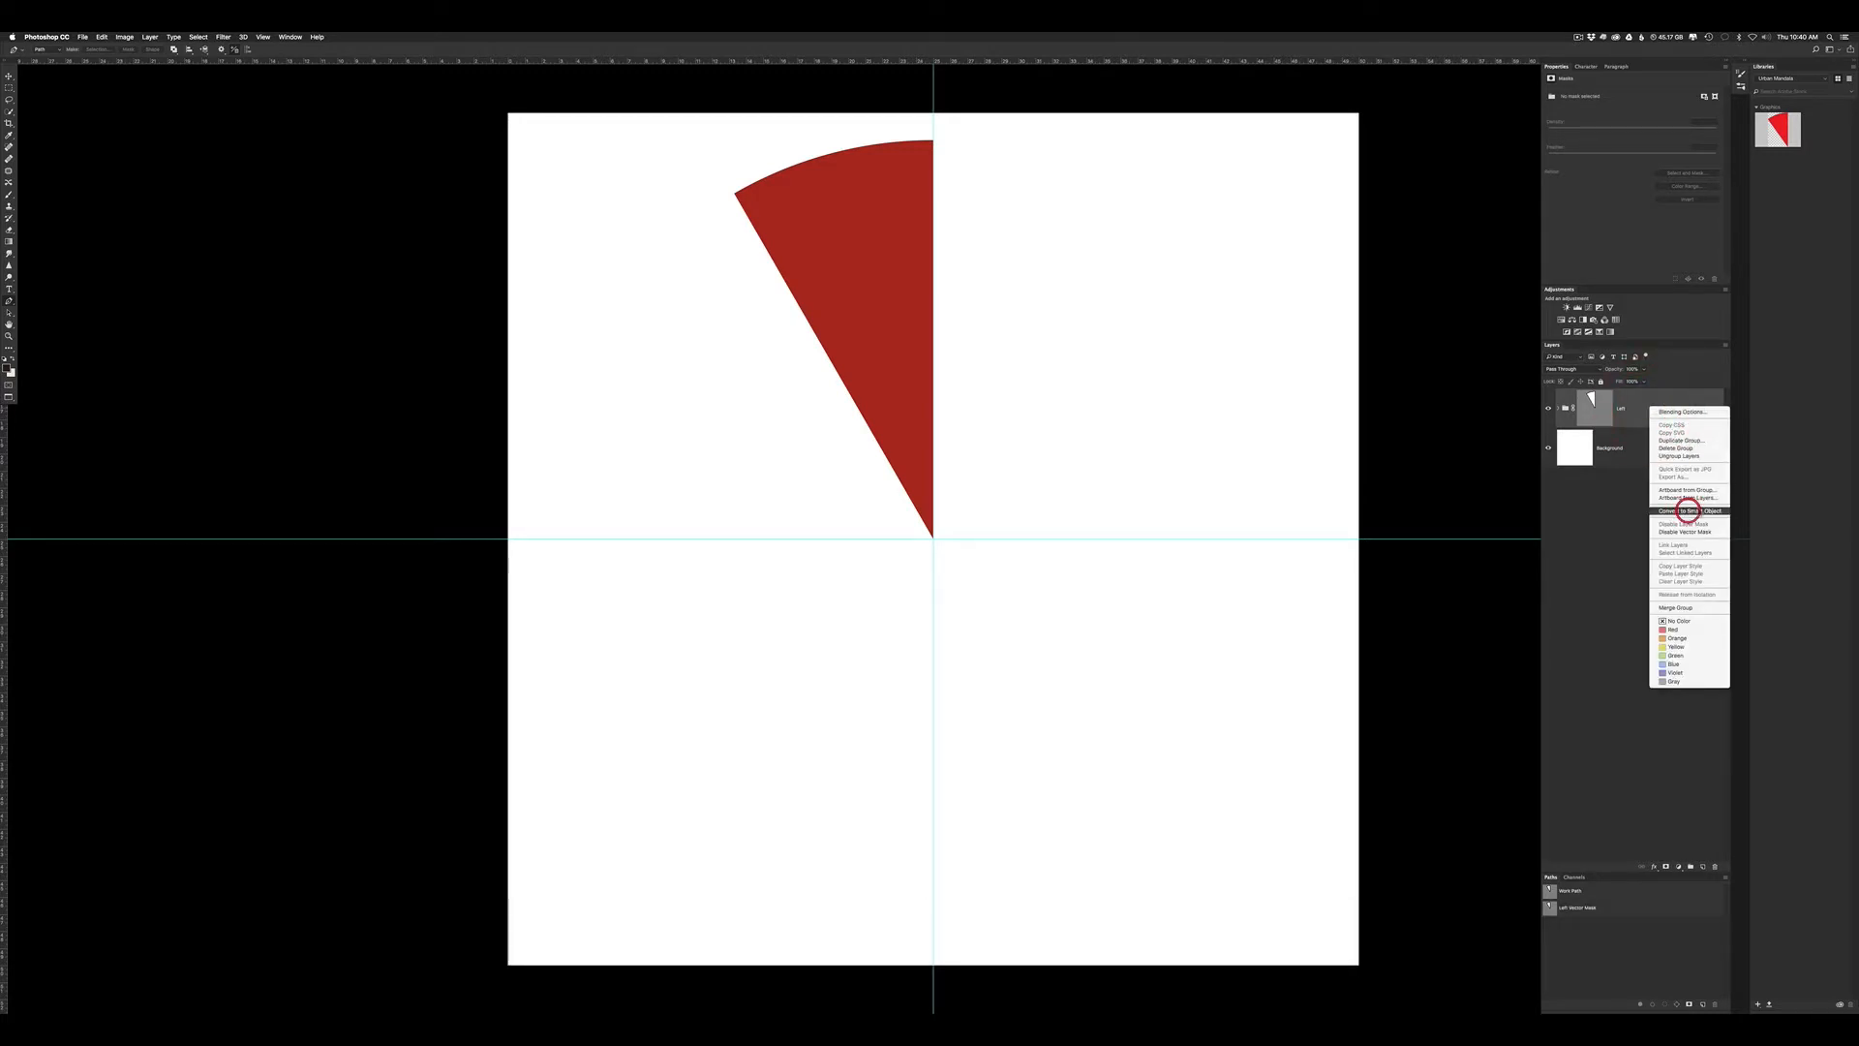
Step: Start converting the Left smart object to a linked one and choose QV Tutorials > Urban Mandala Project as the save location
right_click(1645, 415)
left_click(1712, 500)
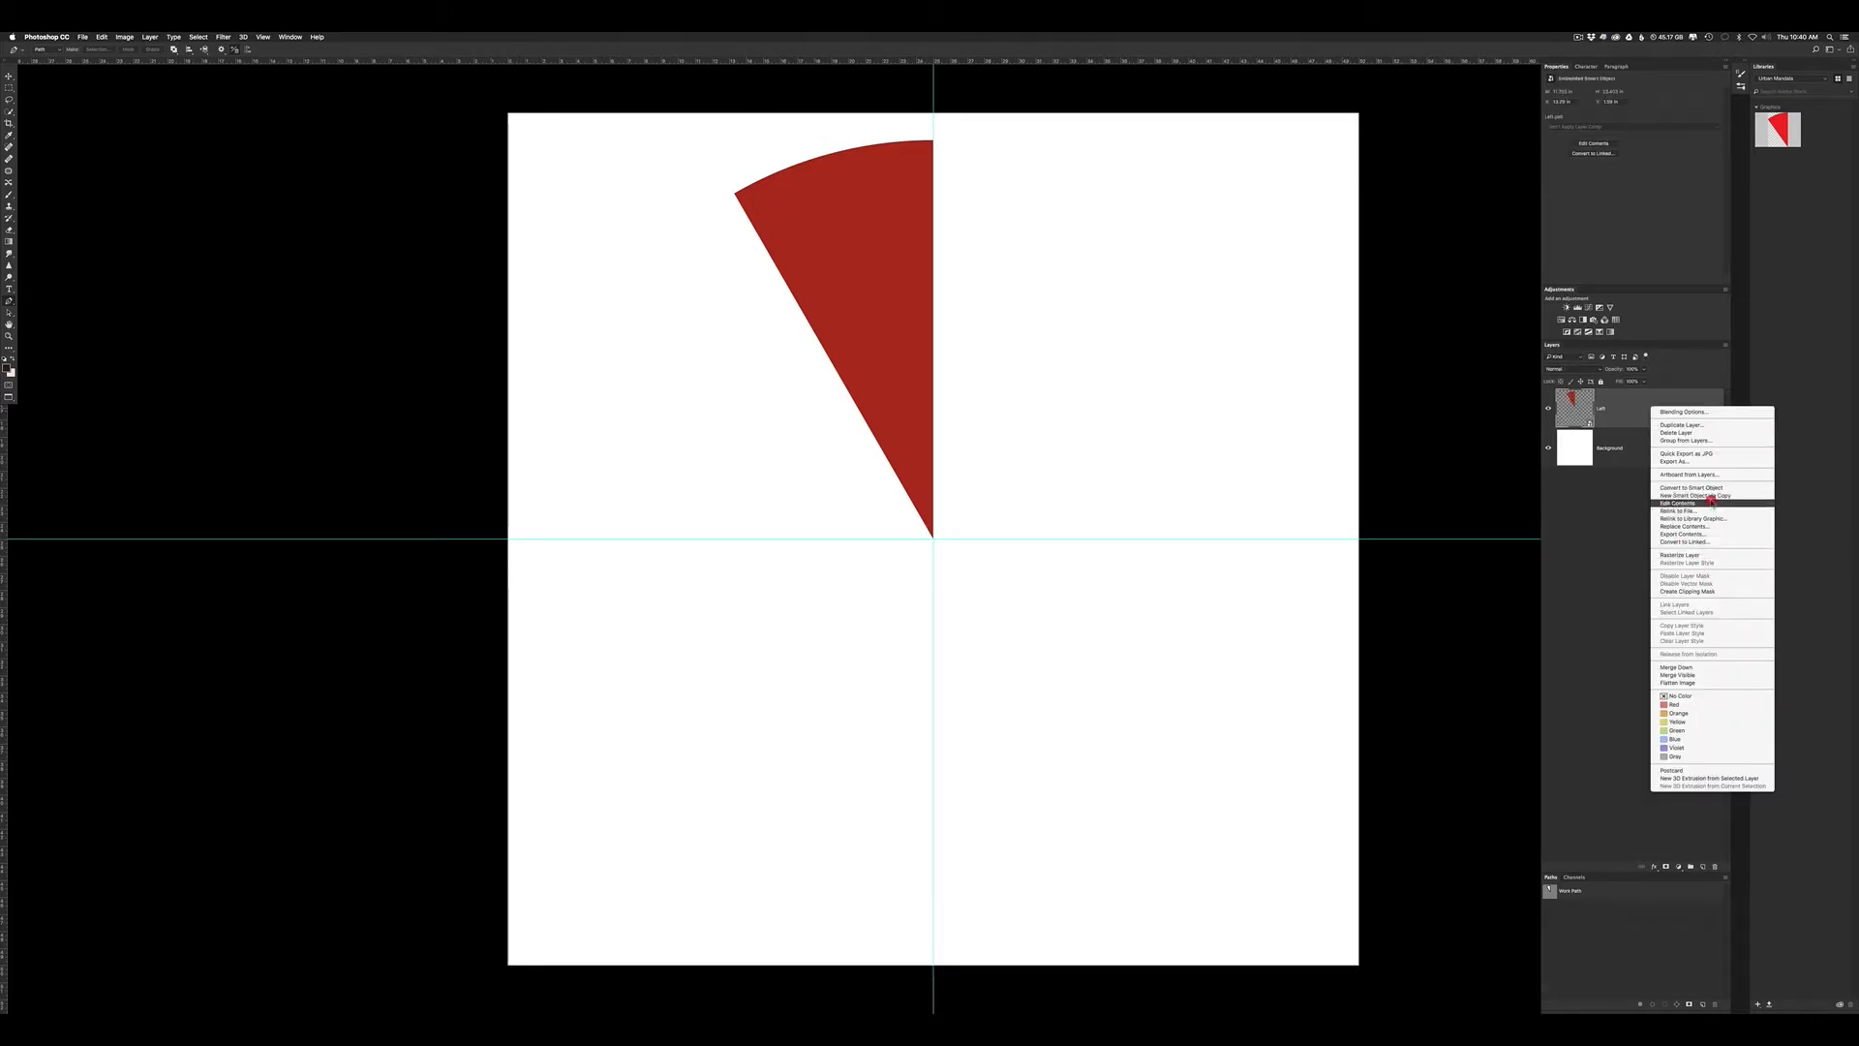
left_click(1702, 543)
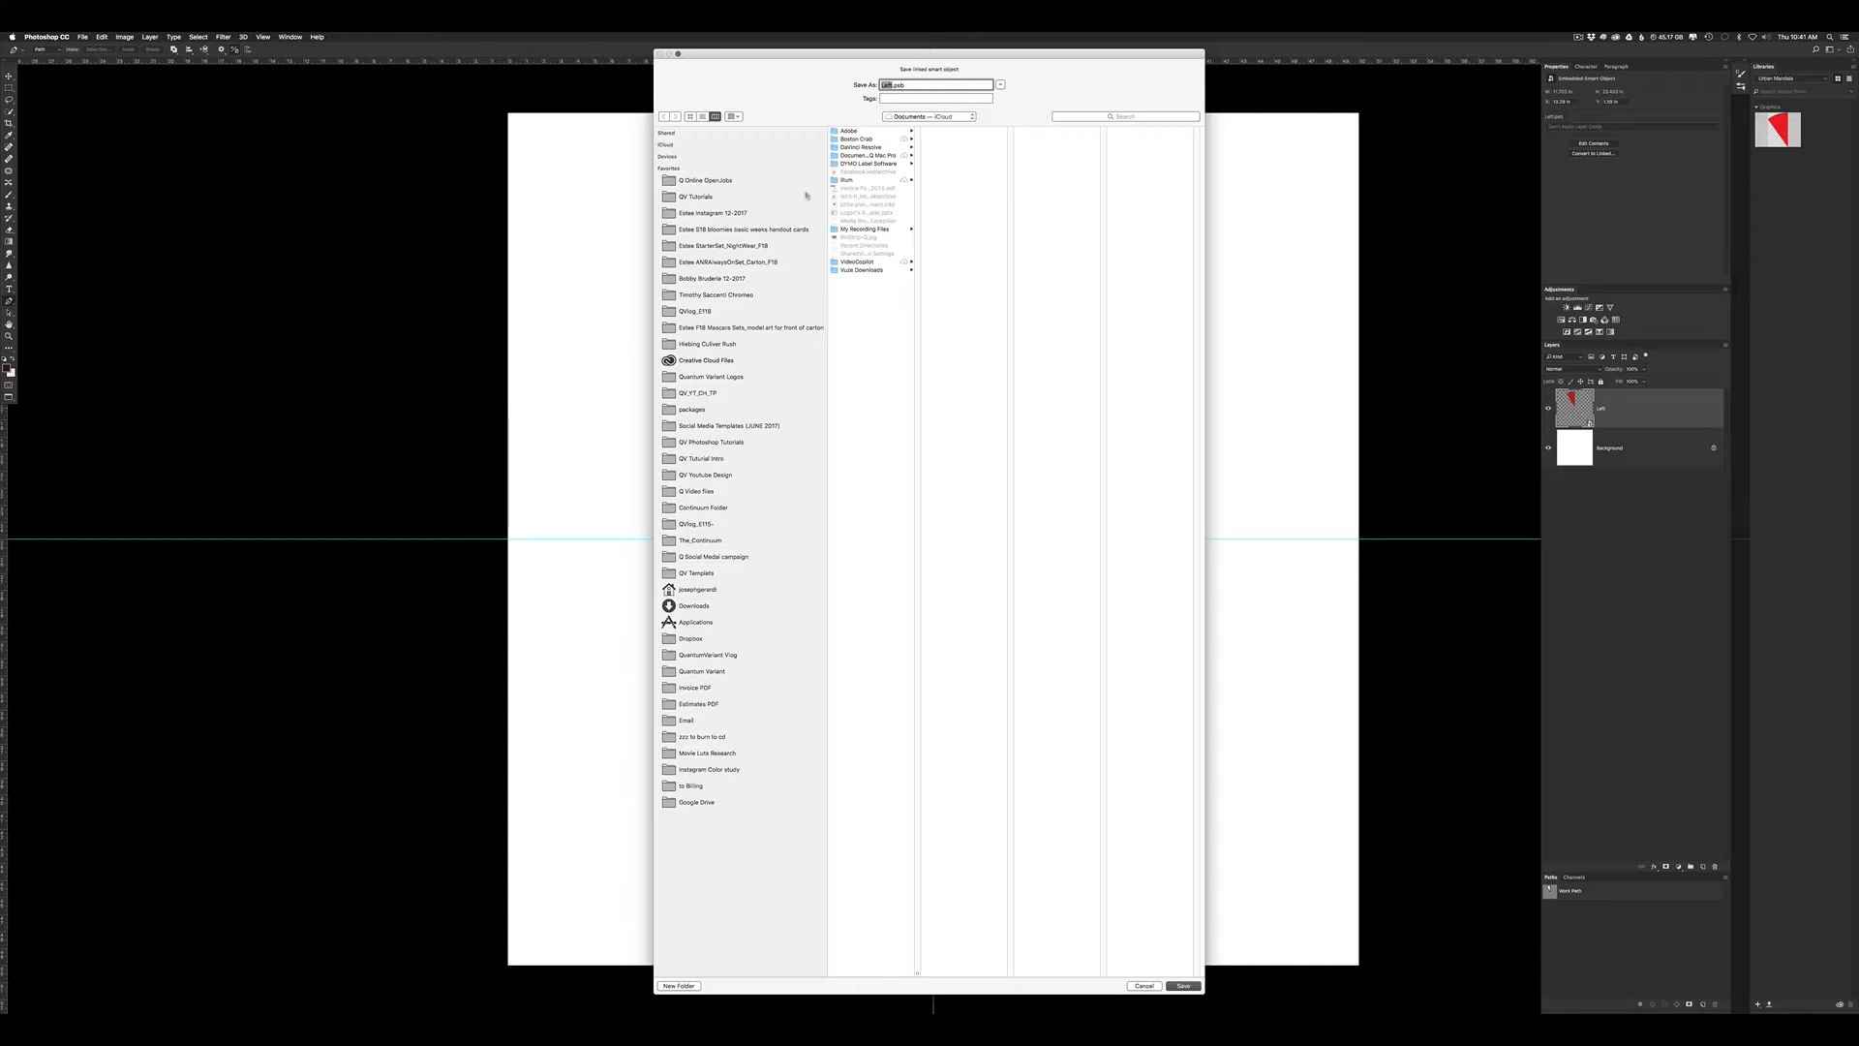
left_click(761, 197)
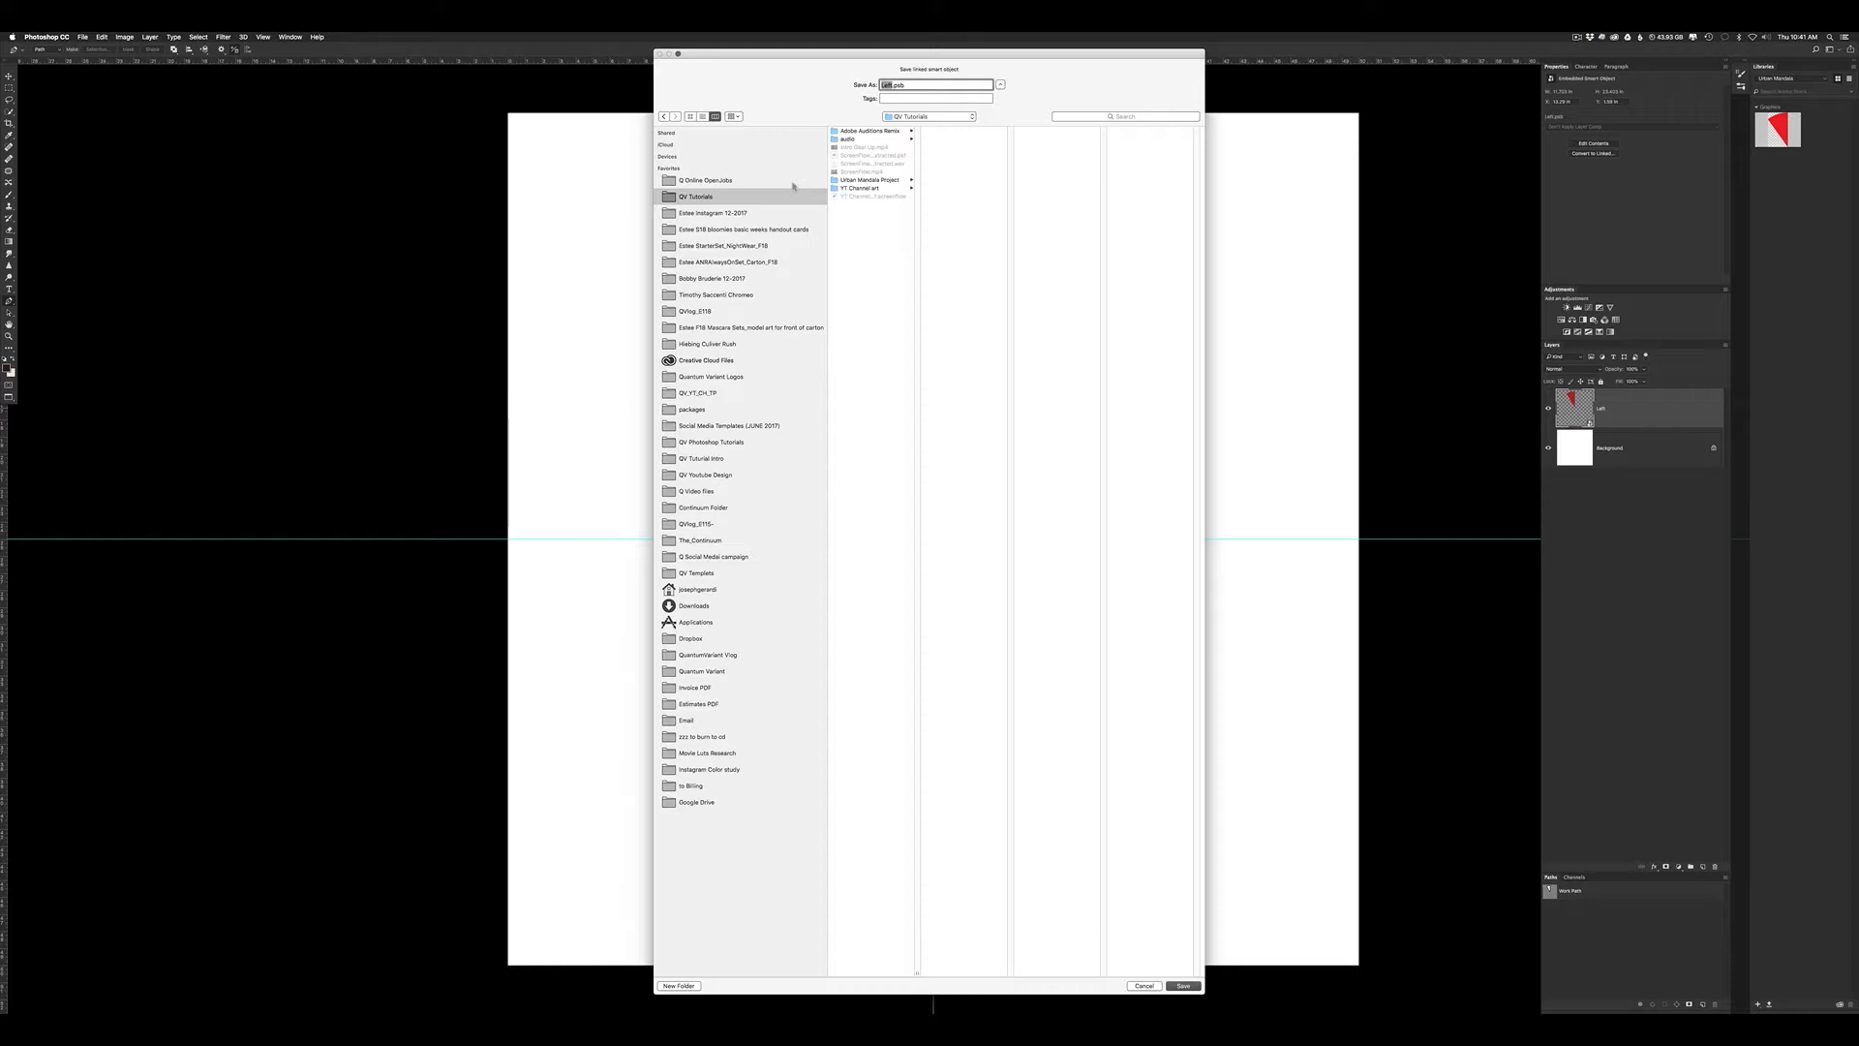
left_click(871, 180)
left_click(962, 231)
Step: Create a folder named Smart Linked and save the linked smart object Left.psb in it
left_click(679, 985)
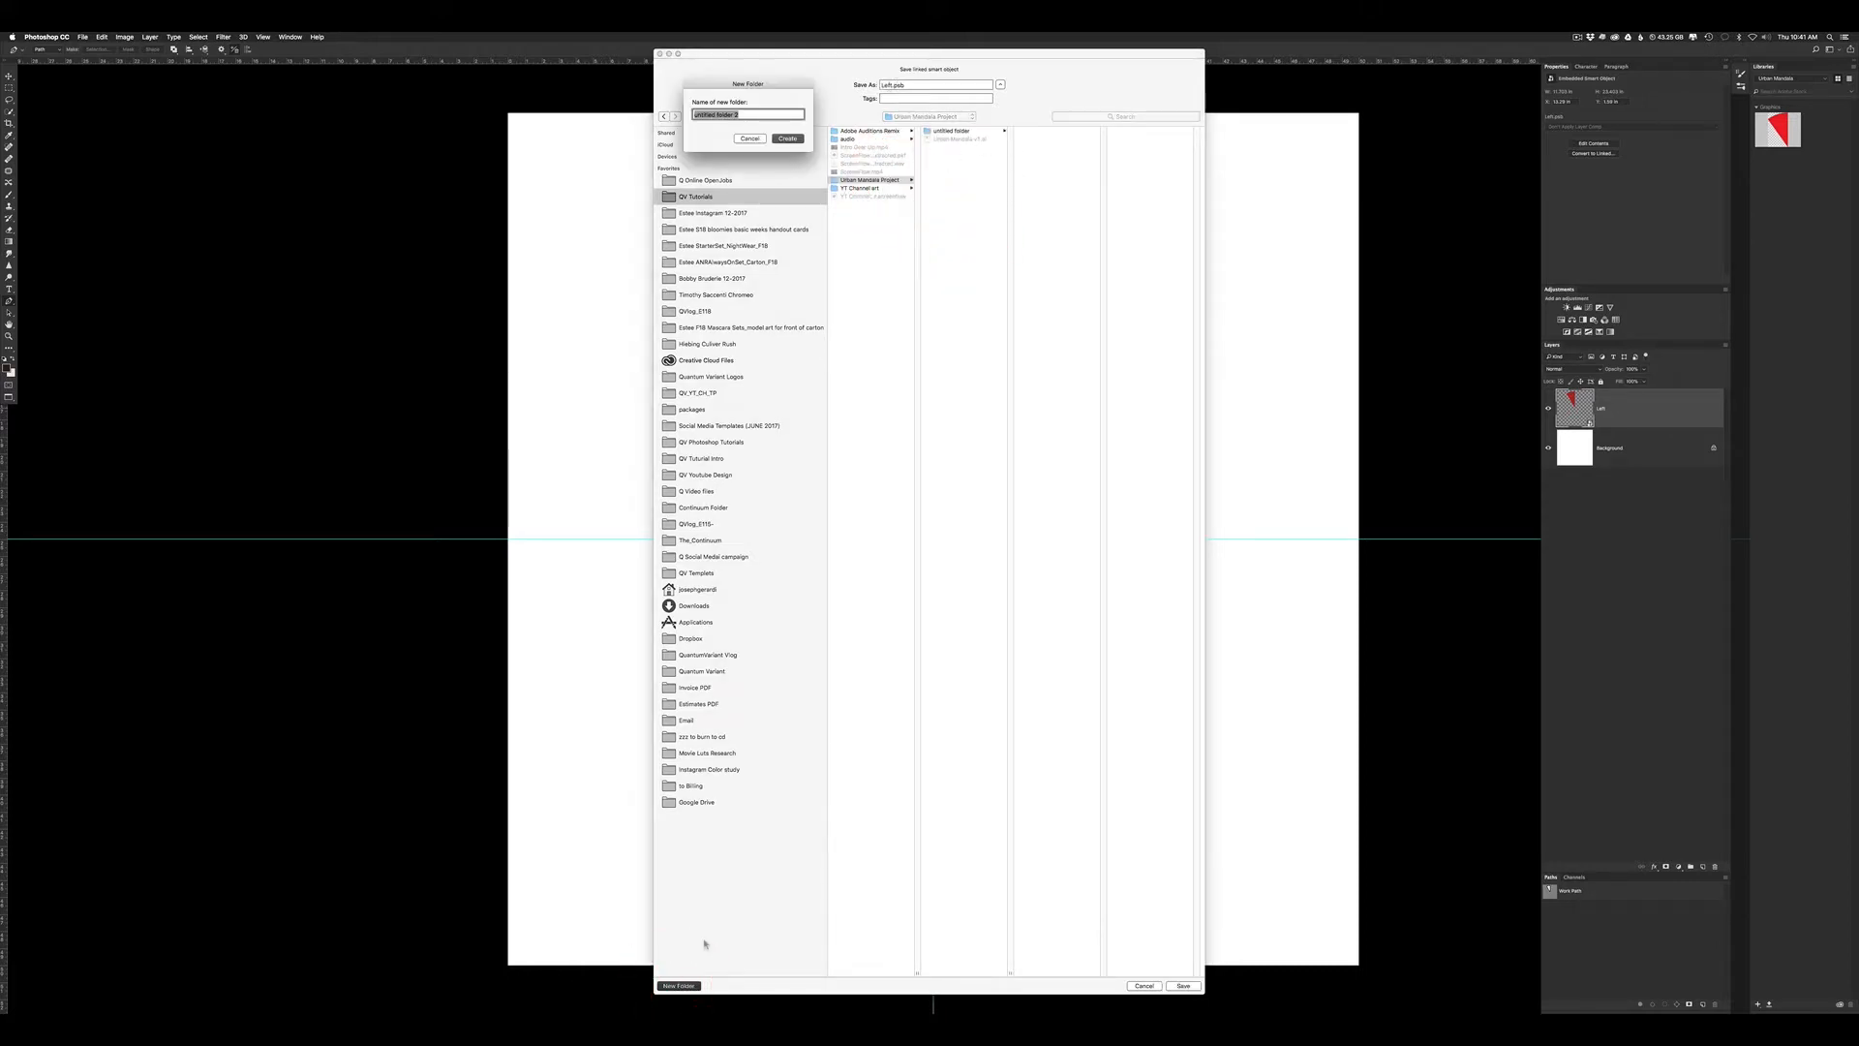
type("Smart")
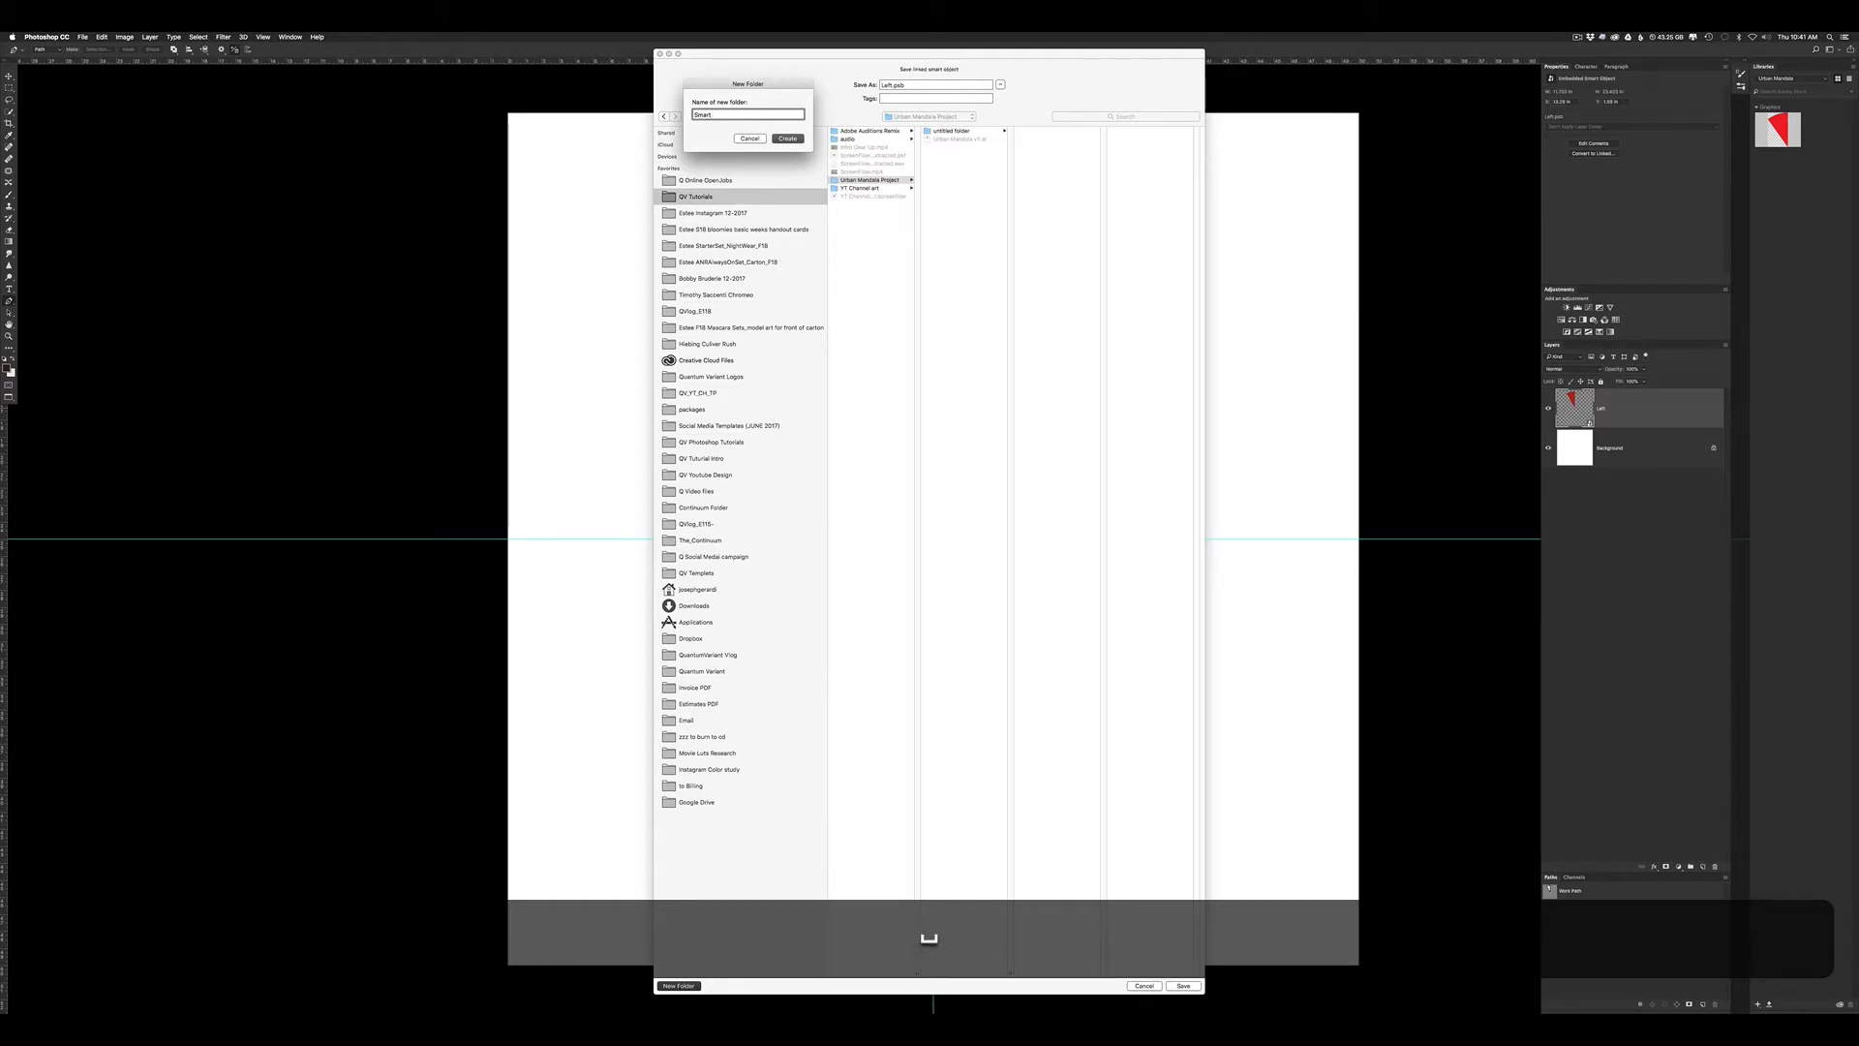
key("shift")
type("Linked")
key("Return")
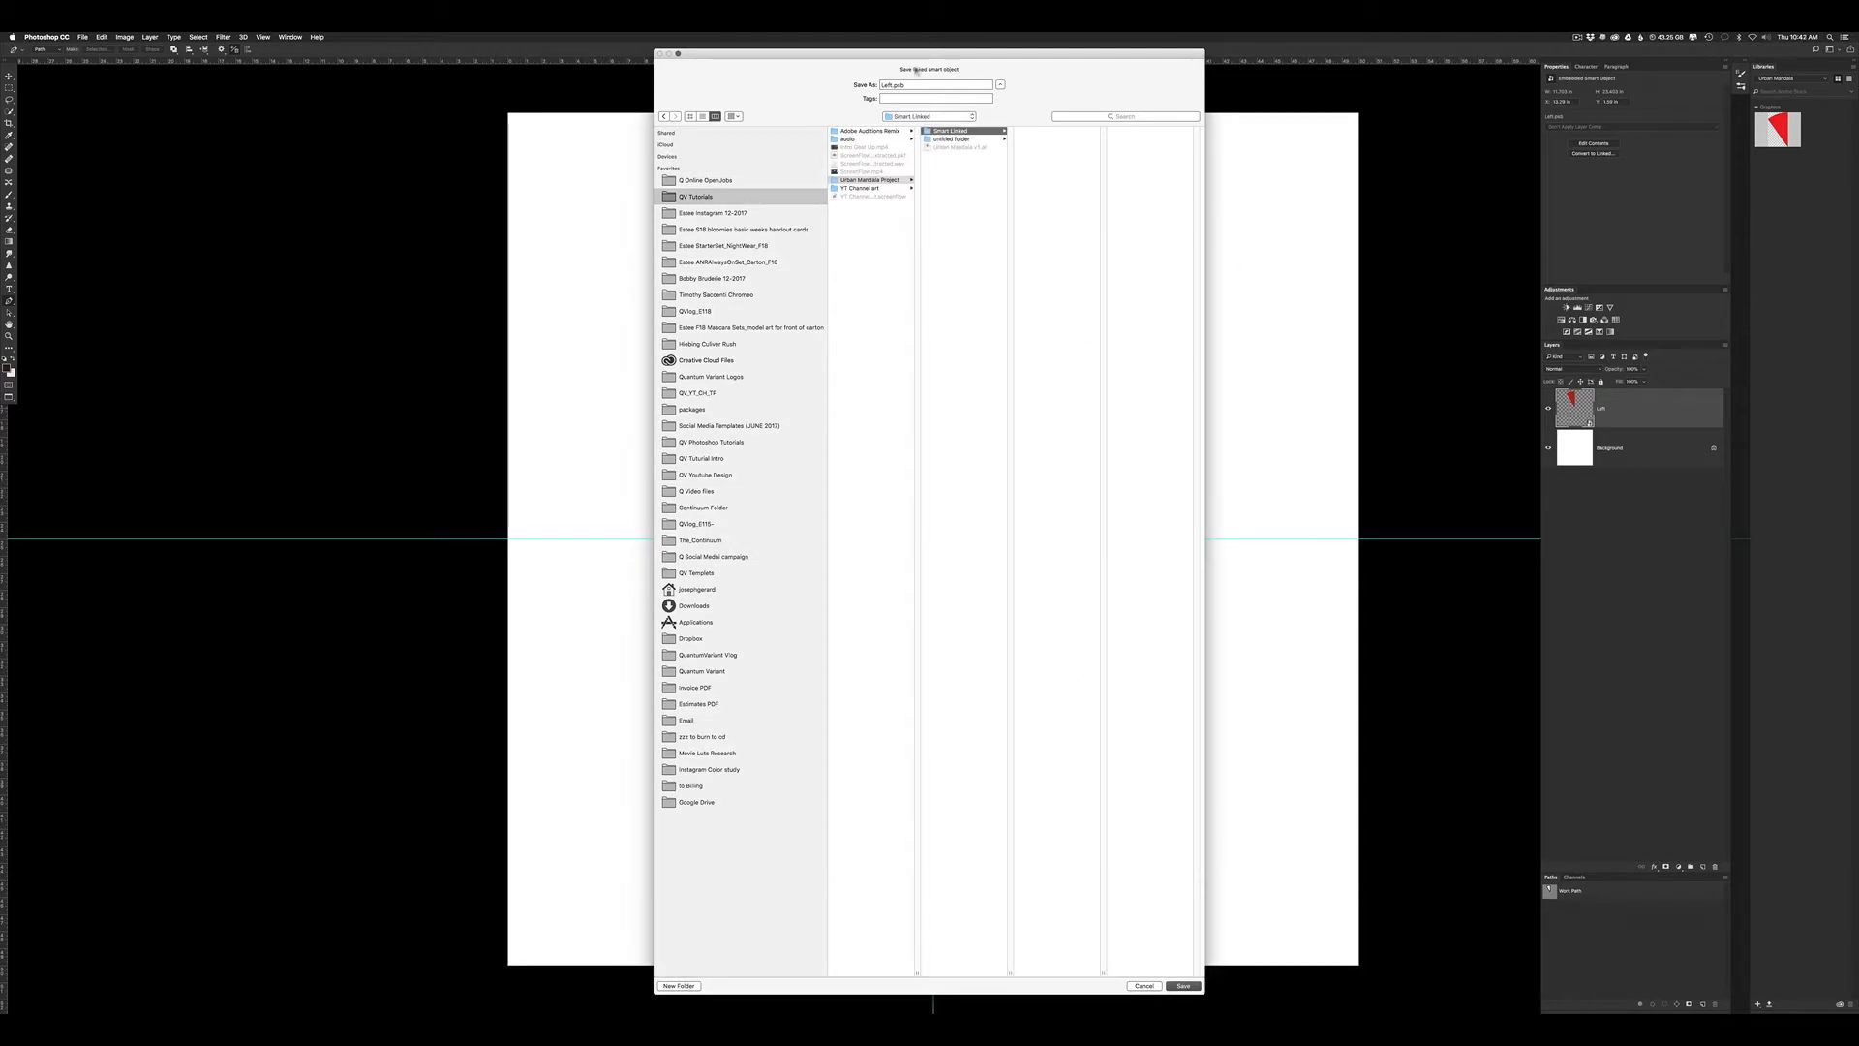
left_click(1183, 986)
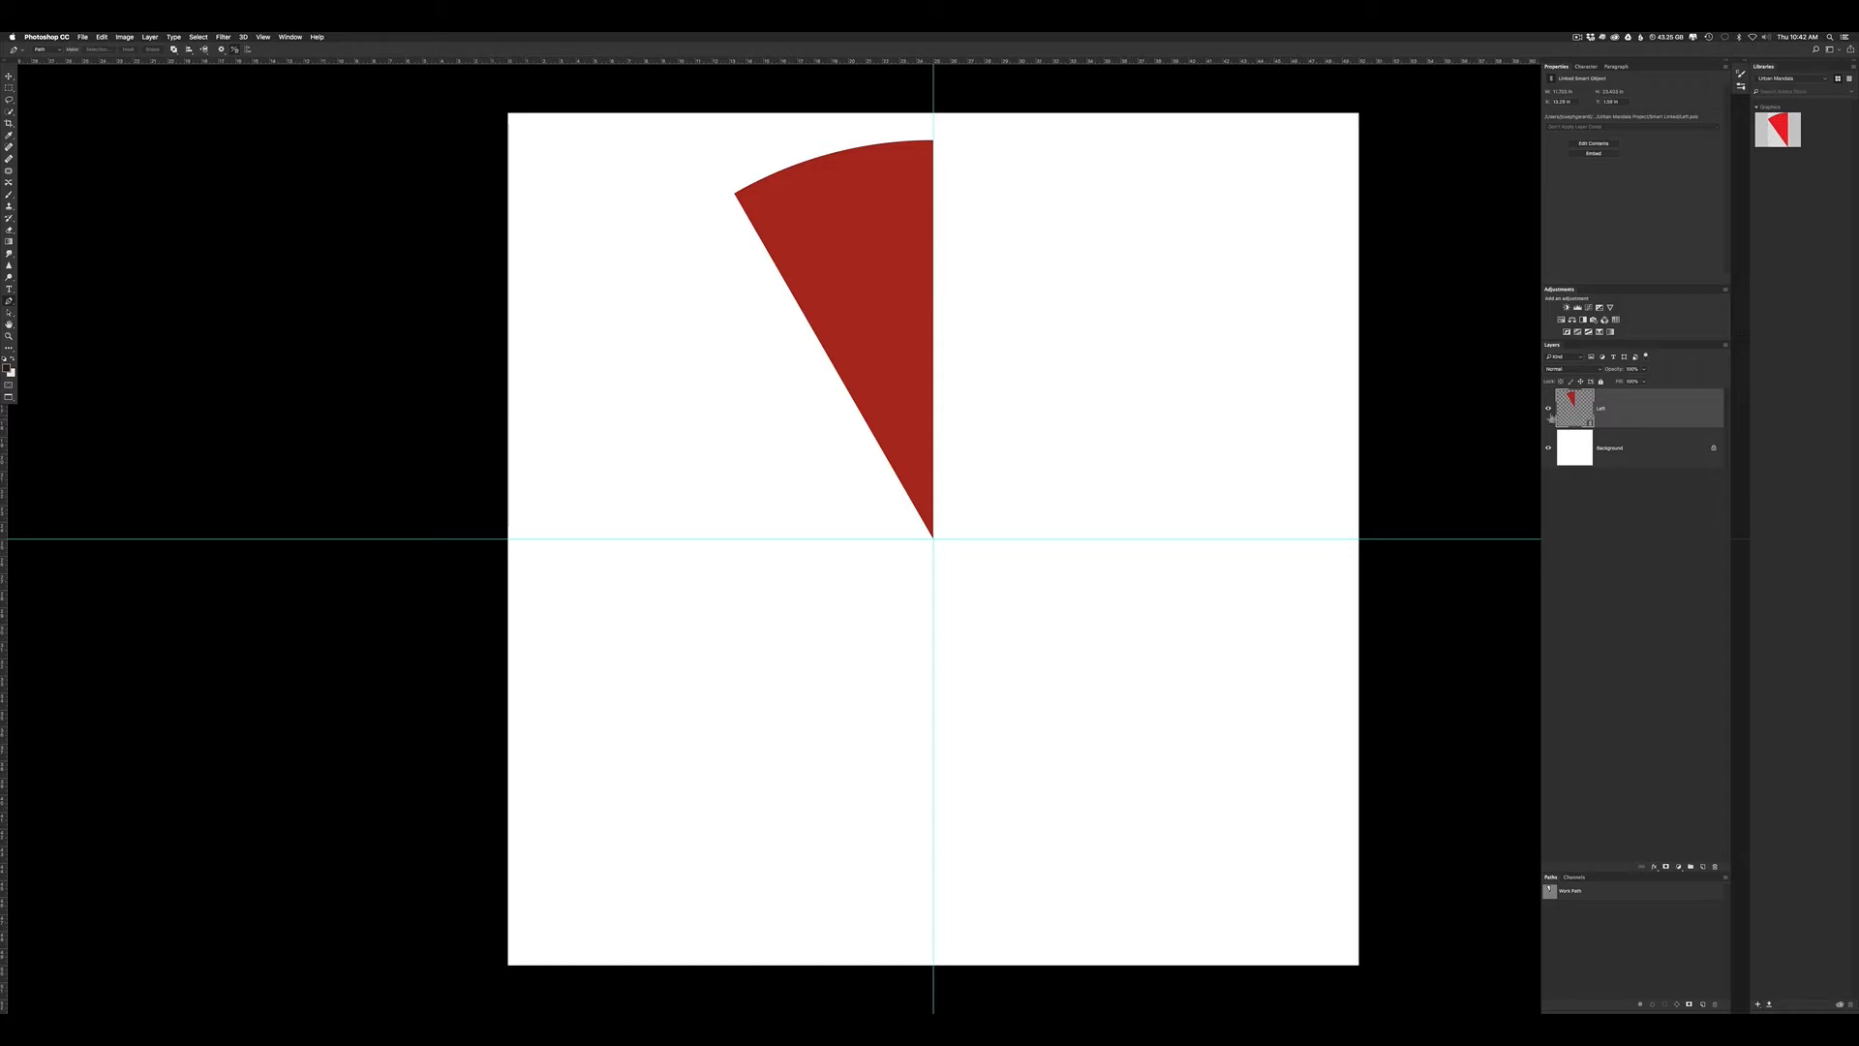
Step: Open the linked Left smart object to inspect the layers in its group, and close it without saving
left_click(1548, 409)
left_click(1548, 409)
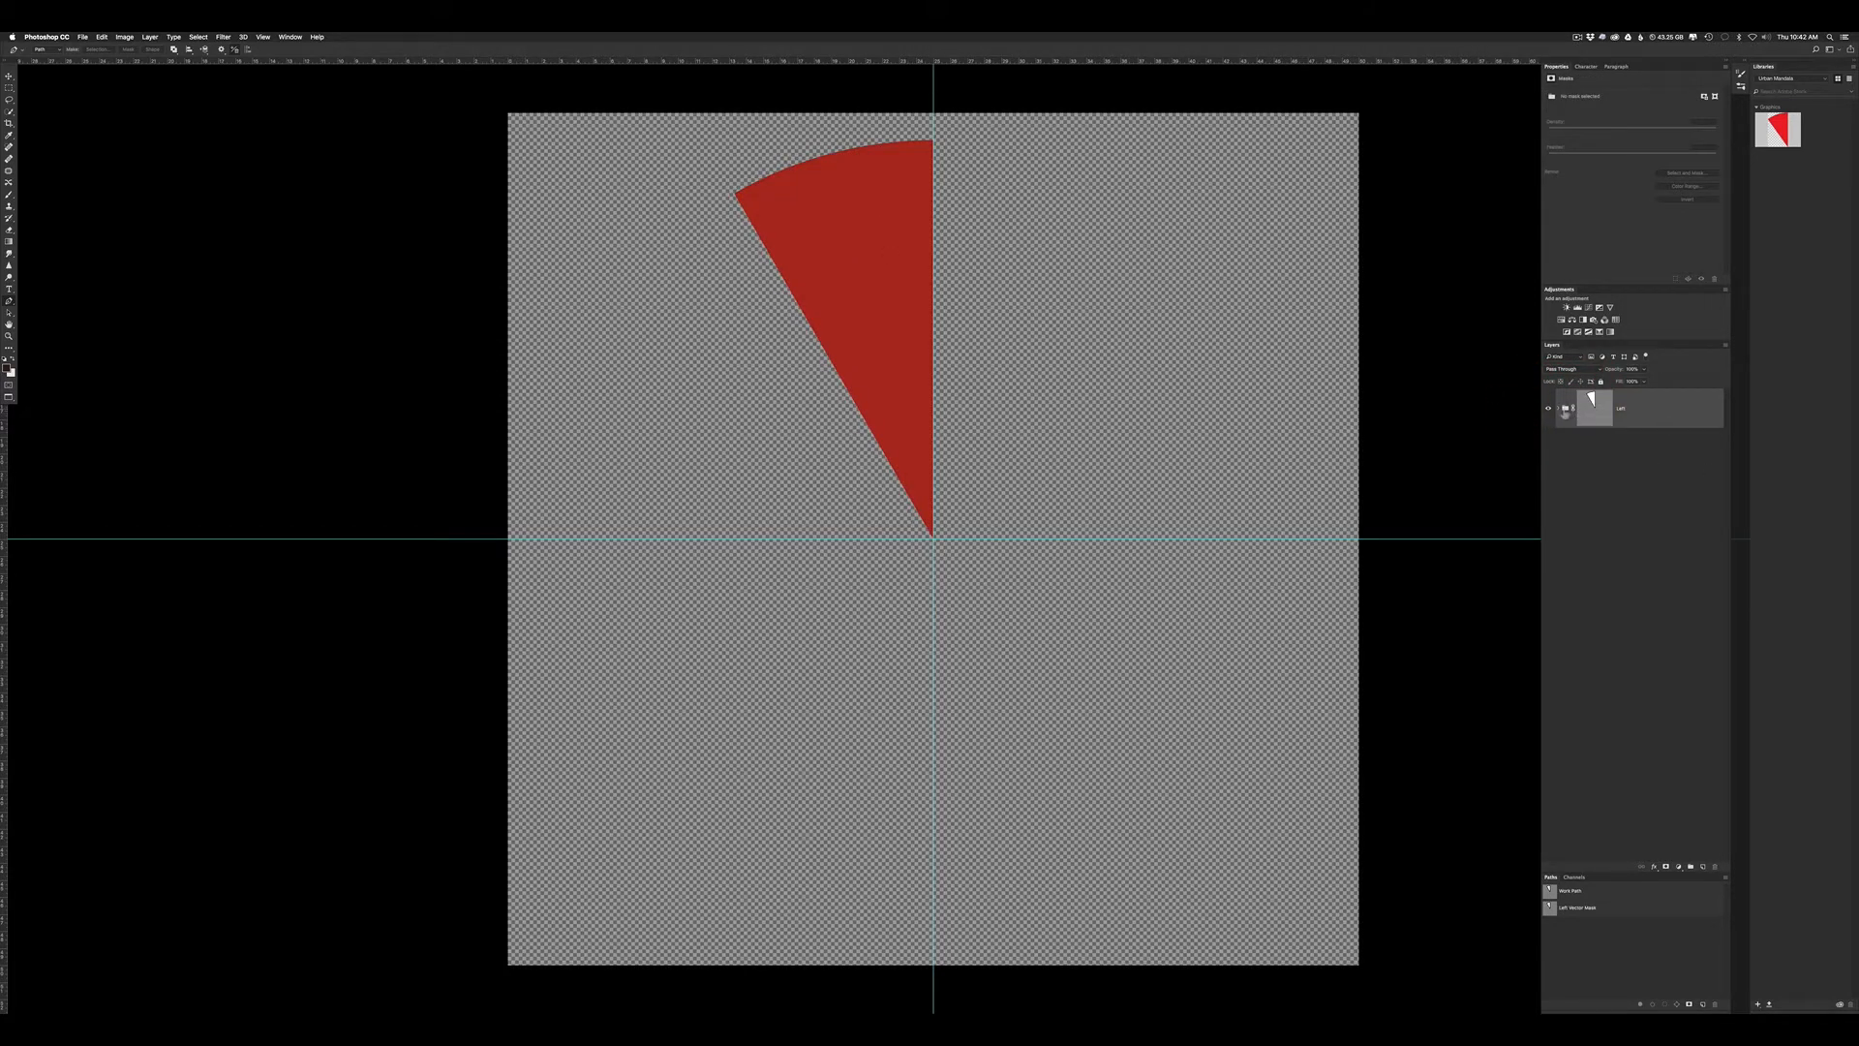
left_click(1559, 410)
key("super+w")
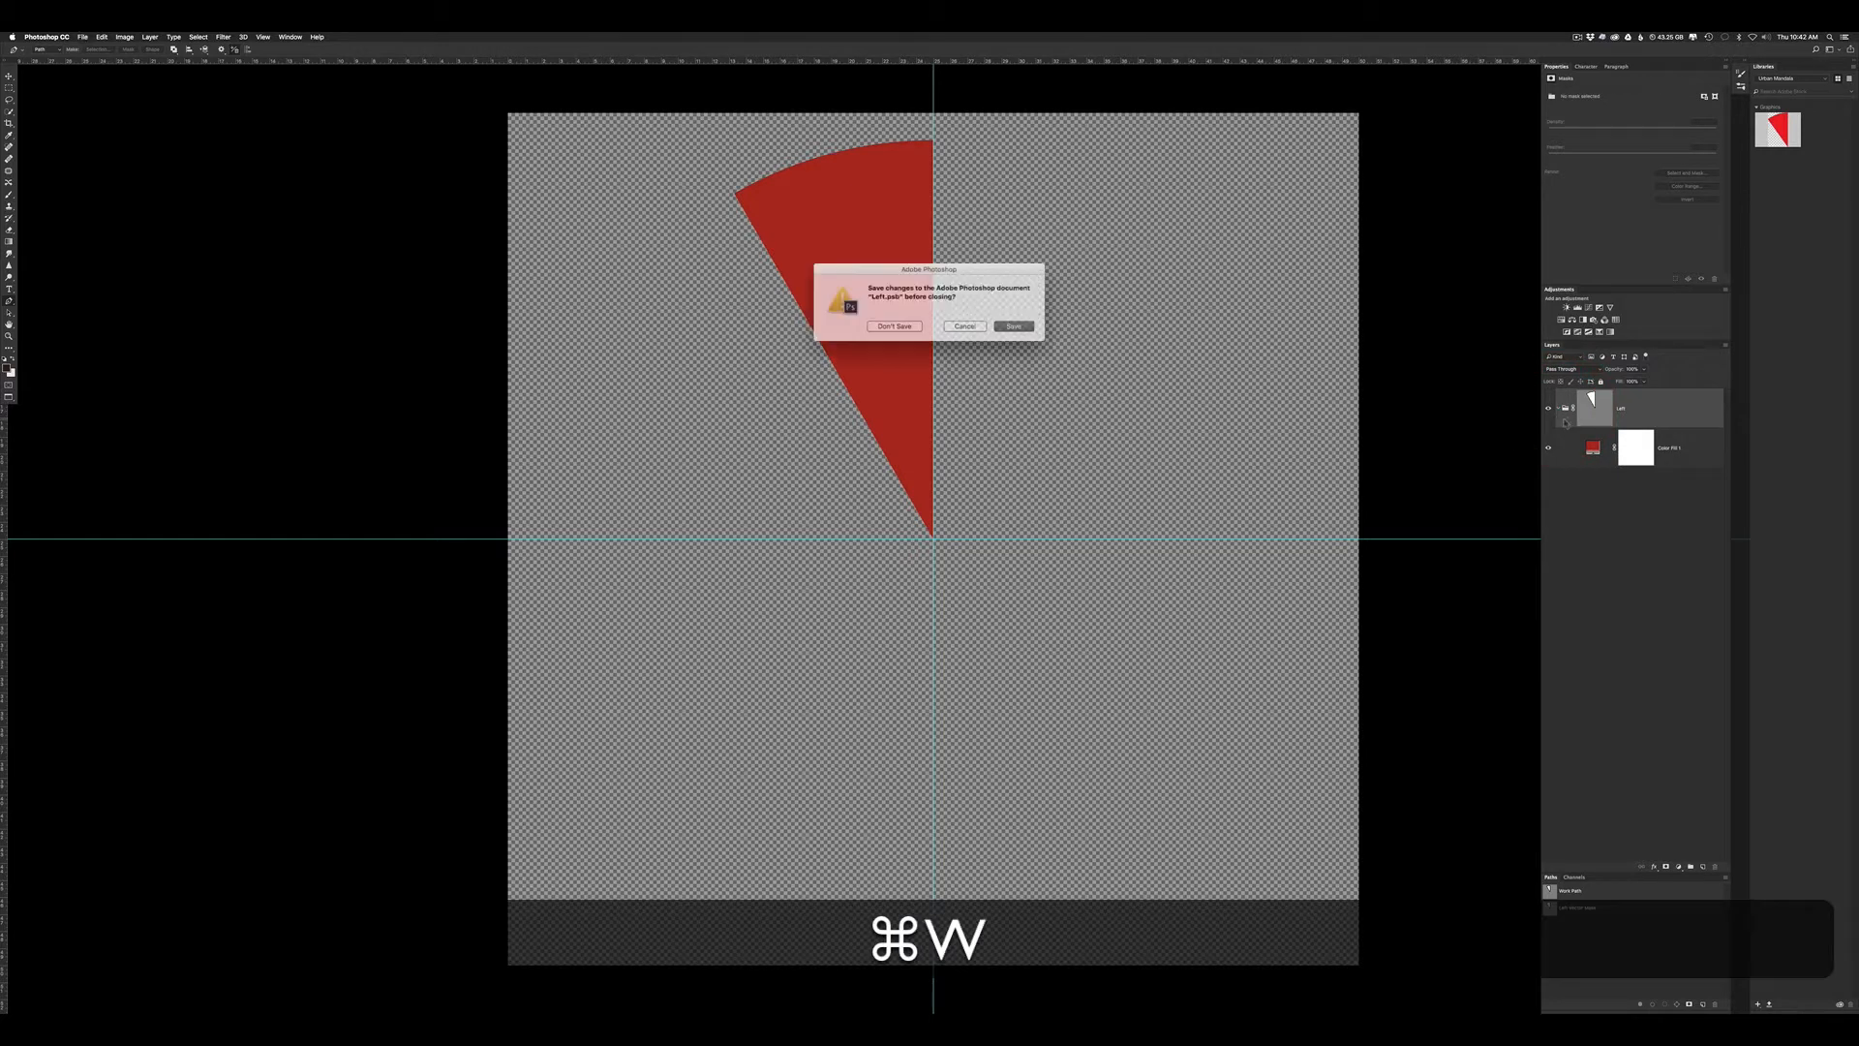
left_click(893, 320)
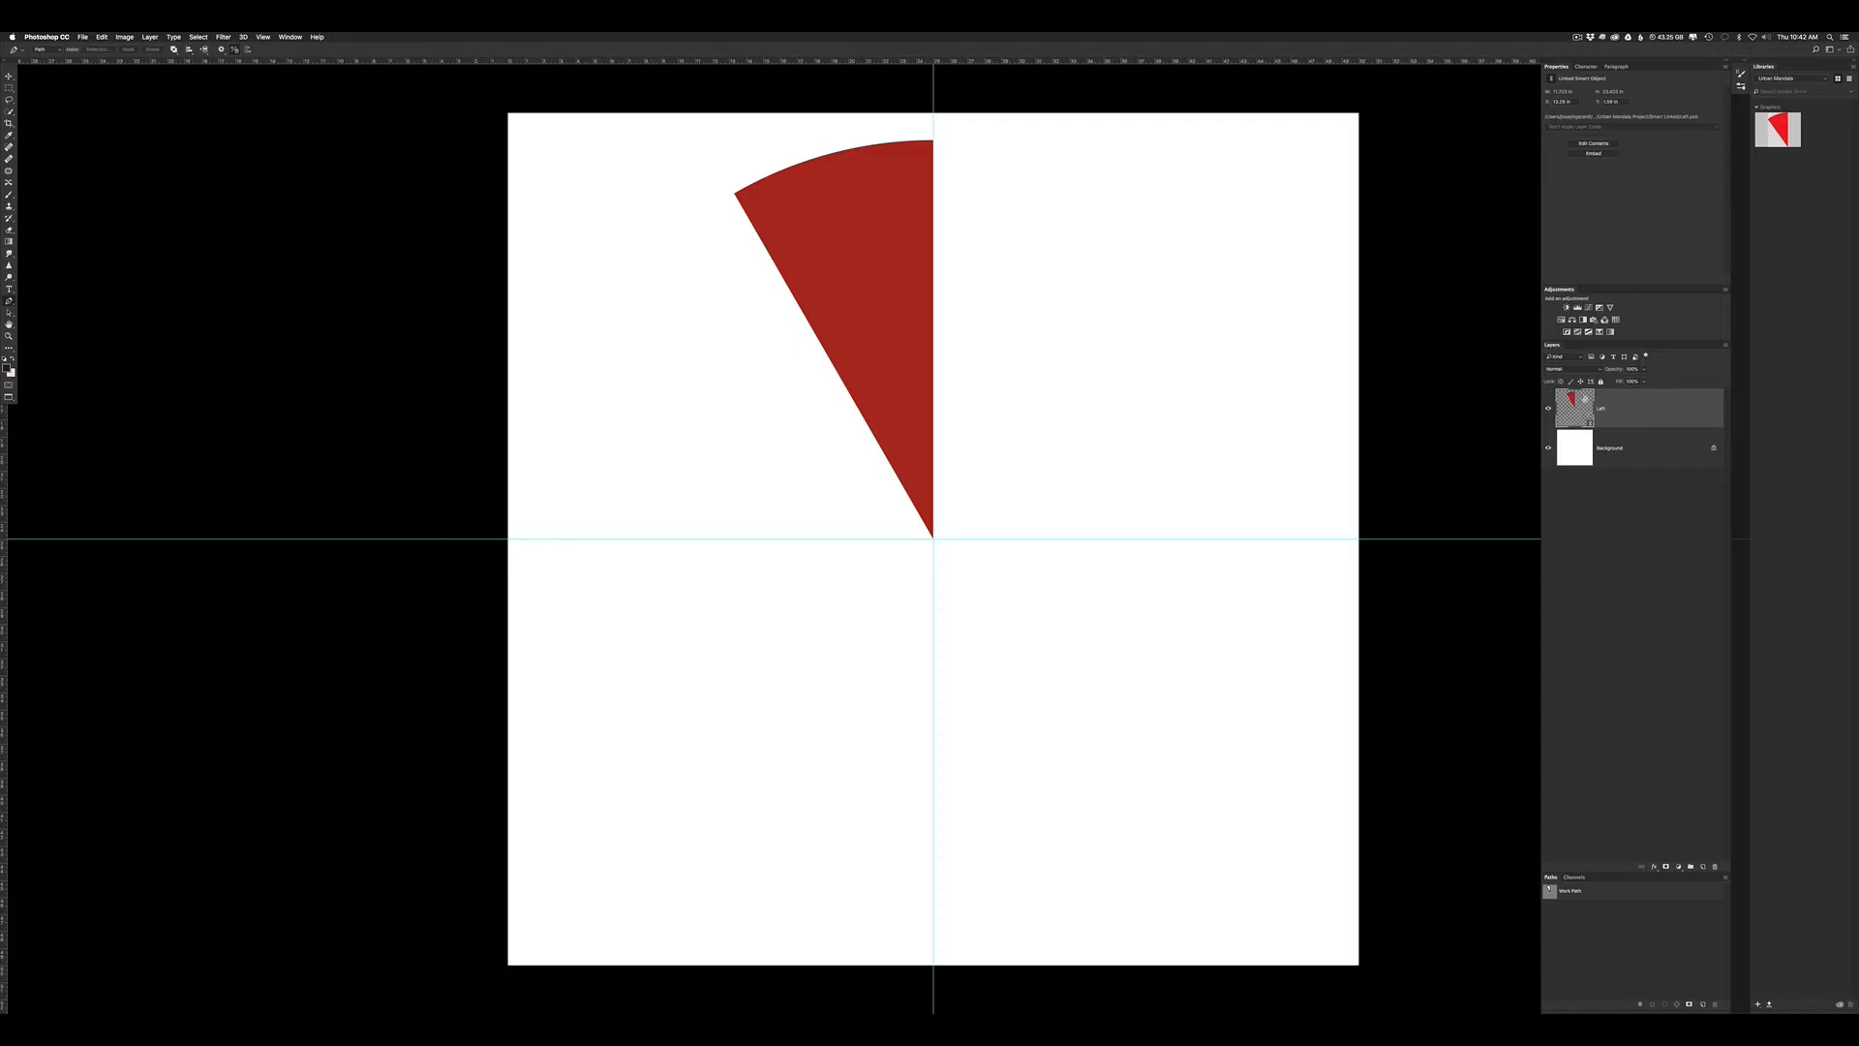
Step: Duplicate the Left smart object beneath the original and flip the copy horizontally about the canvas centre
left_click_drag(1633, 424, 1629, 428)
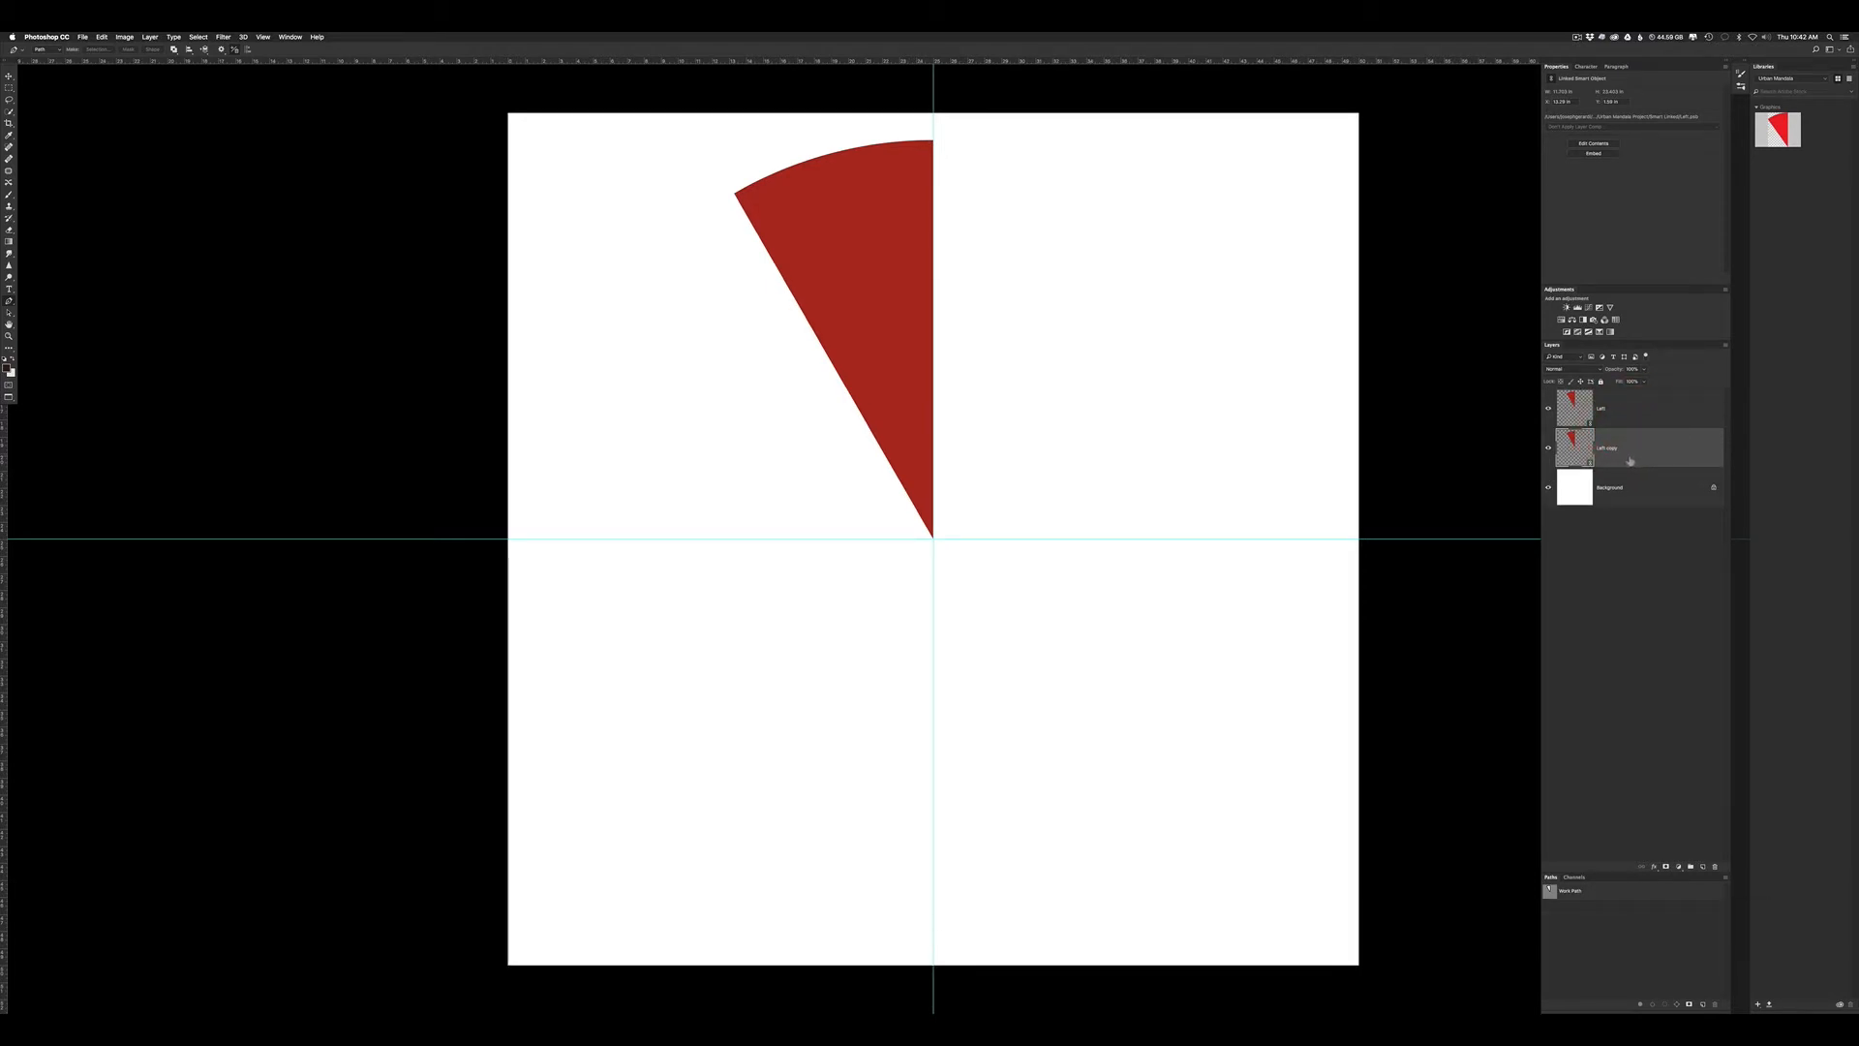
key("super")
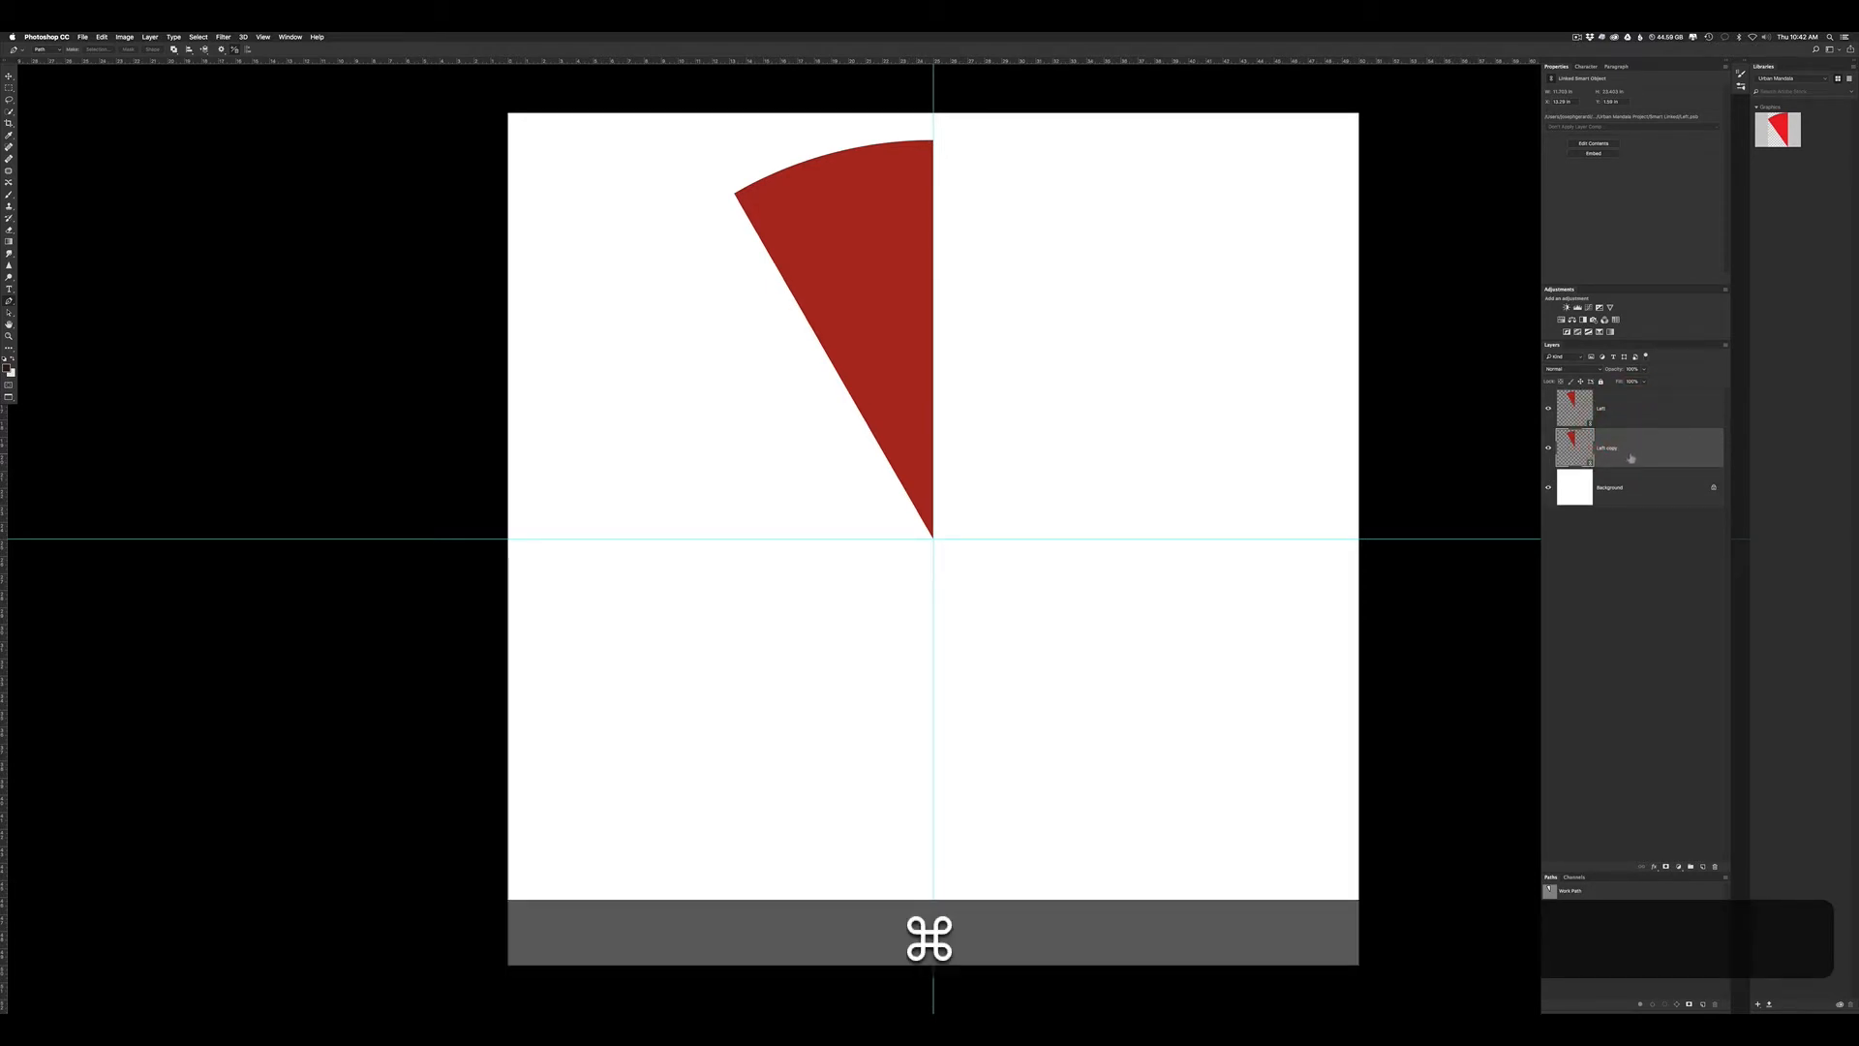
key("super+t")
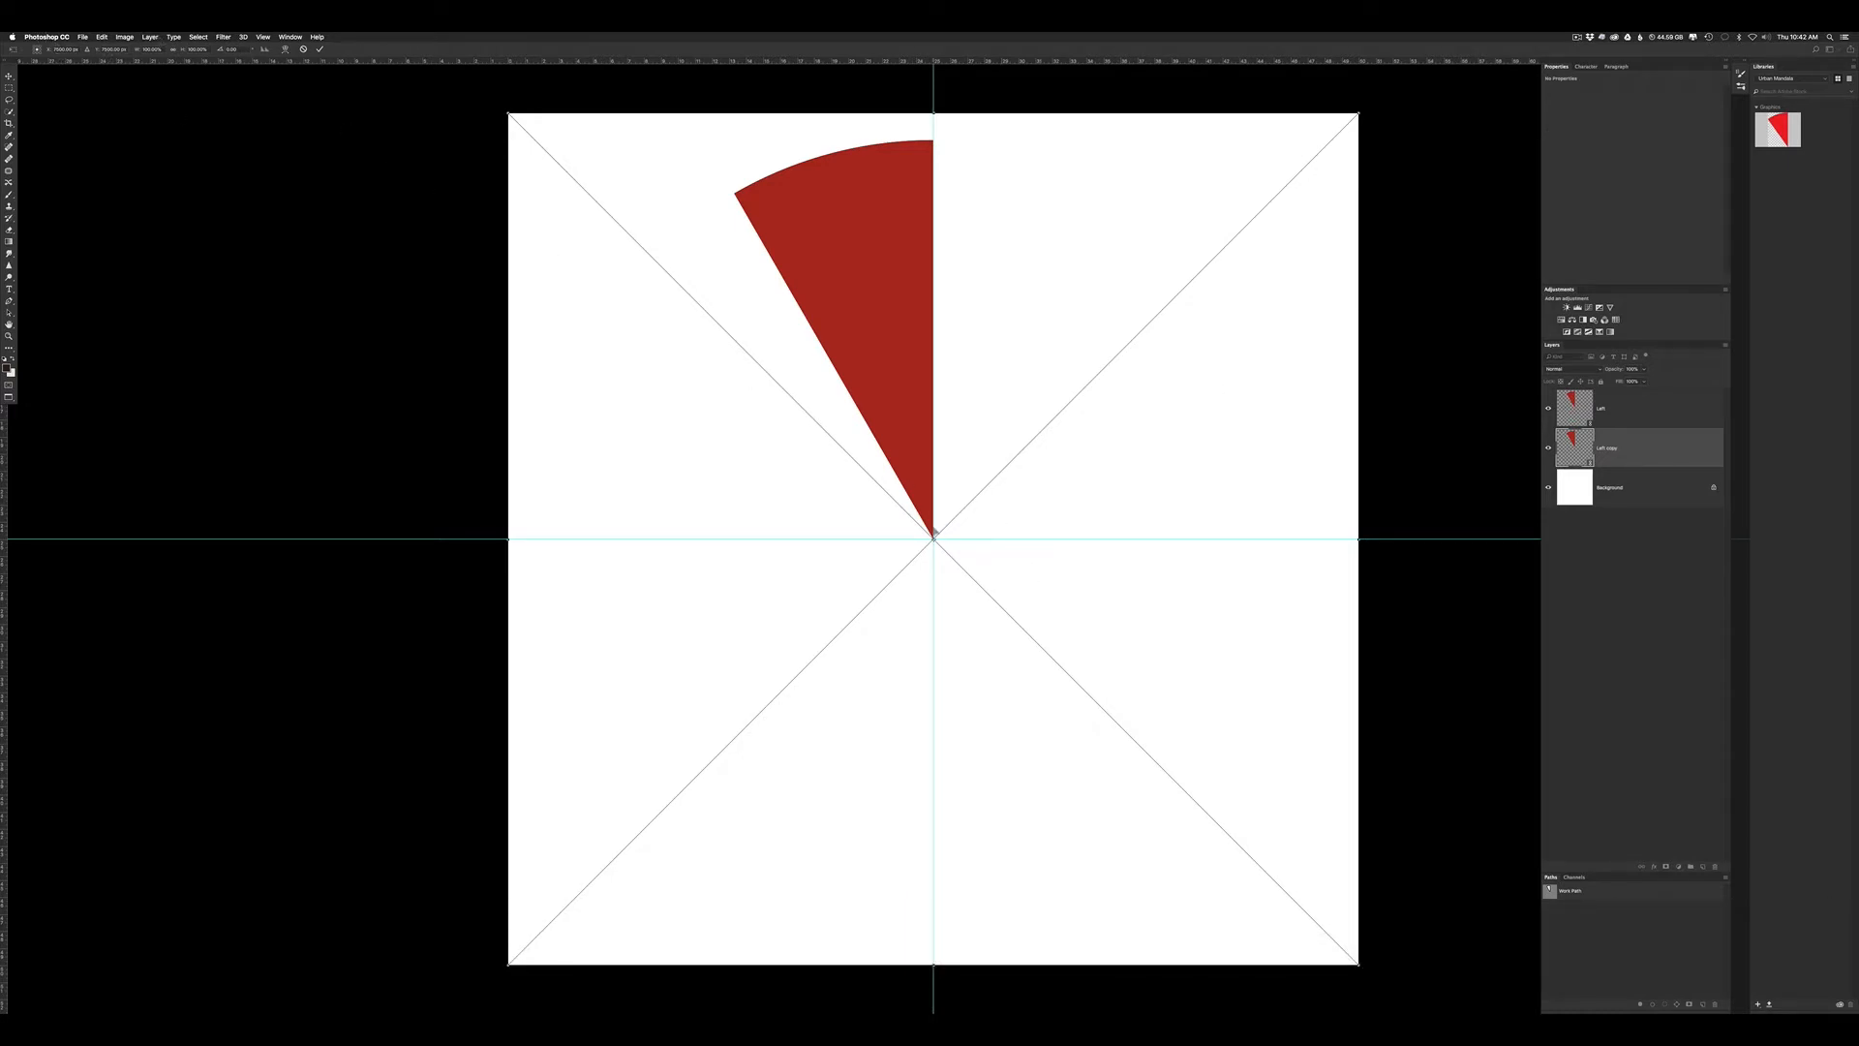
key("ctrl")
key("ctrl")
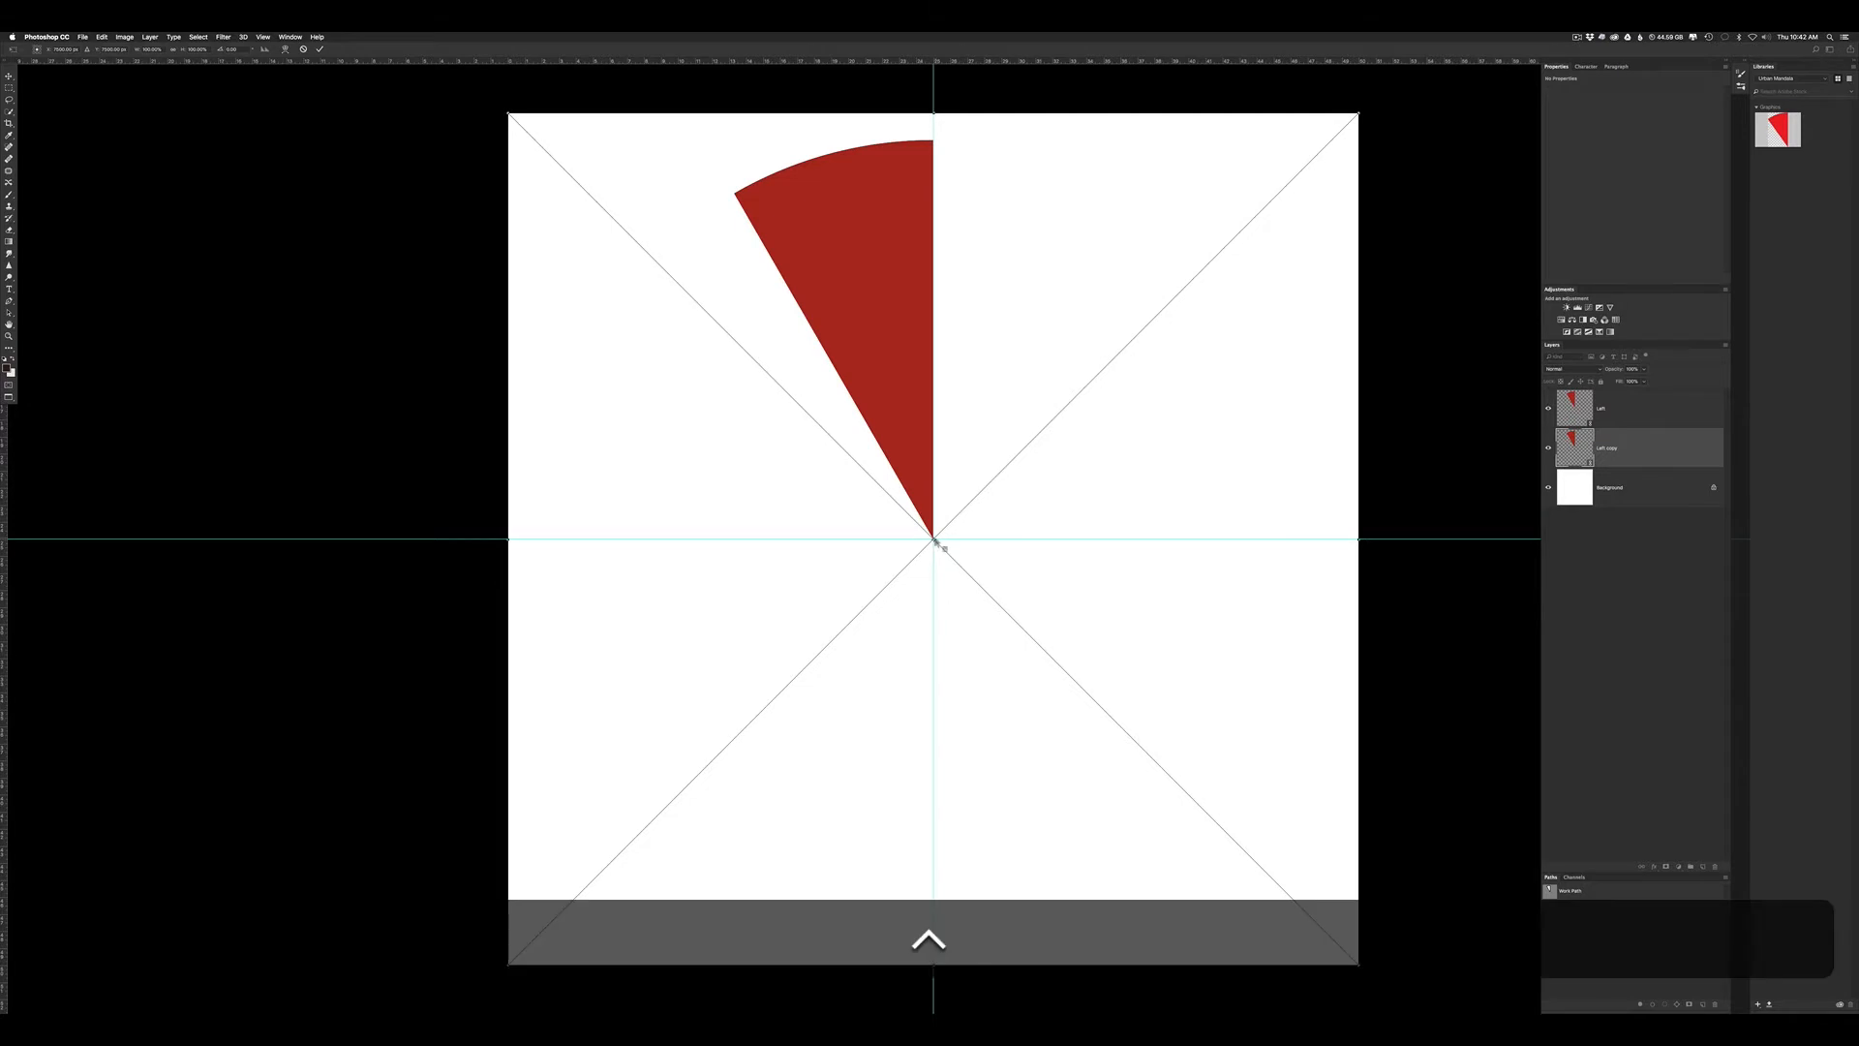
left_click(935, 541, "ctrl")
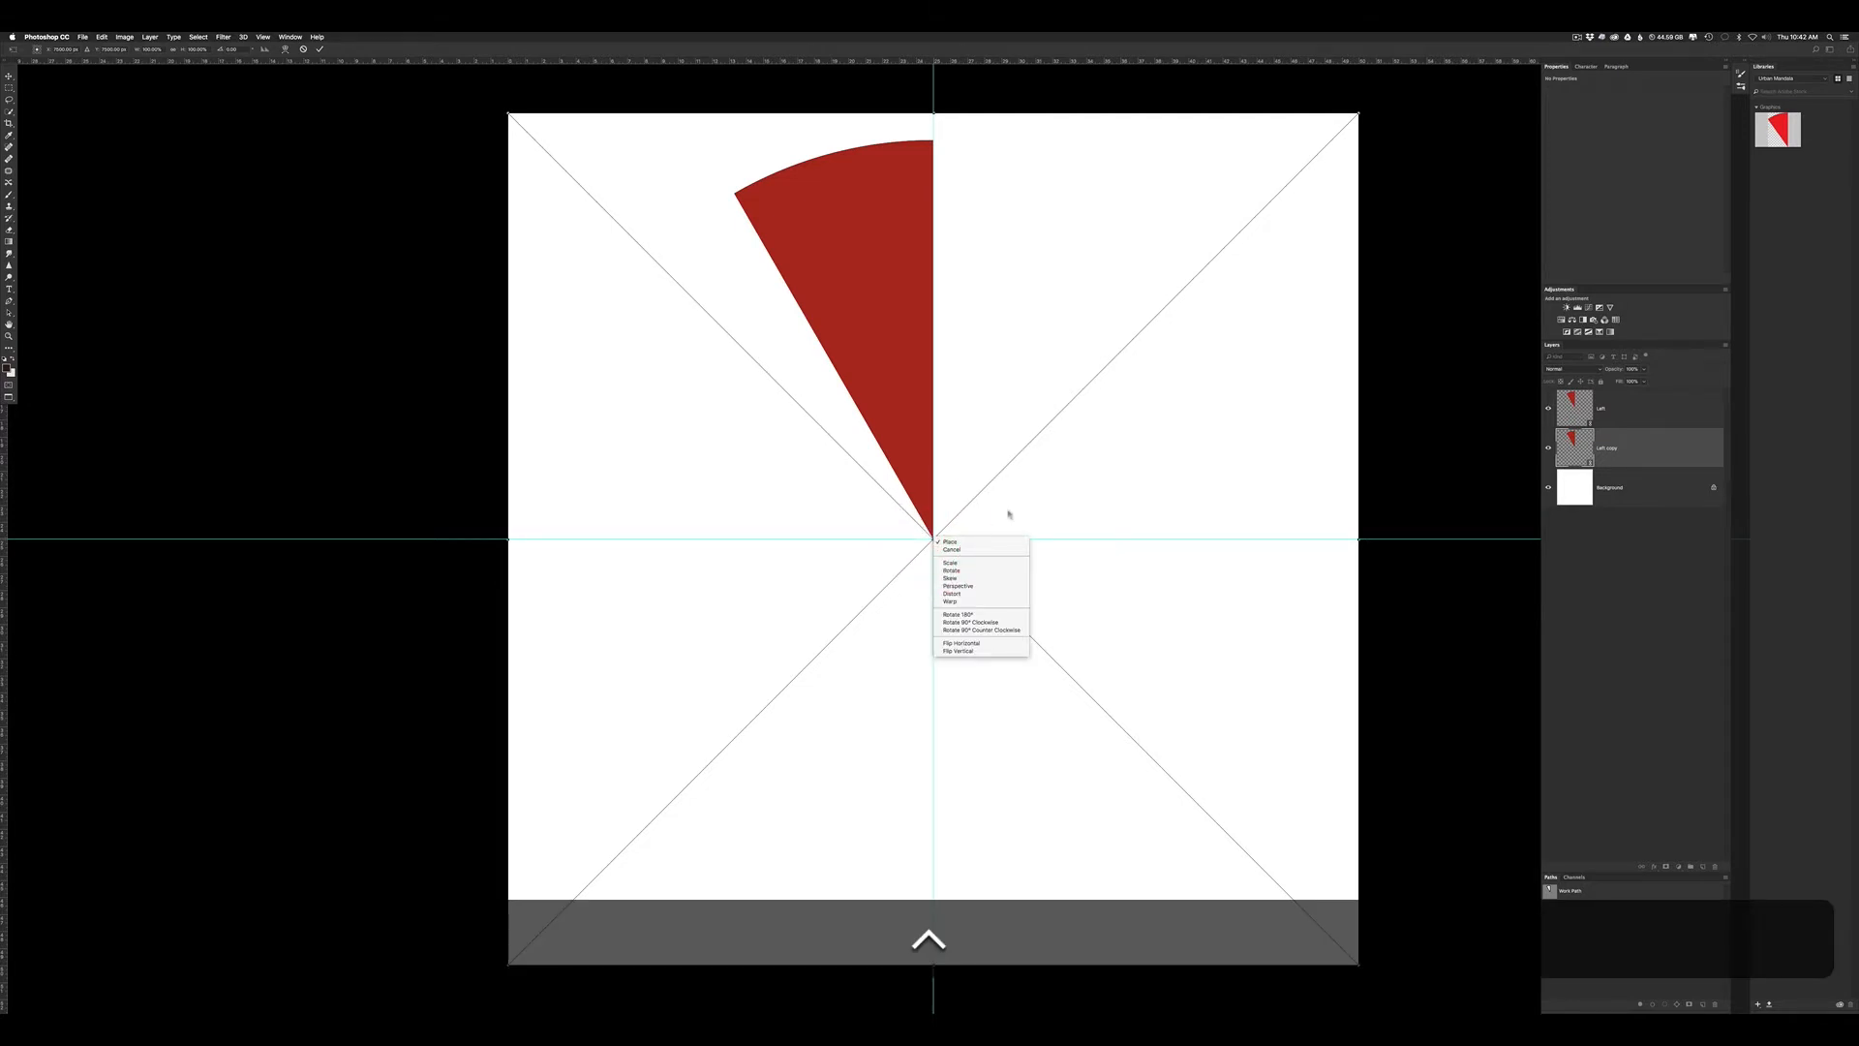
left_click(967, 643)
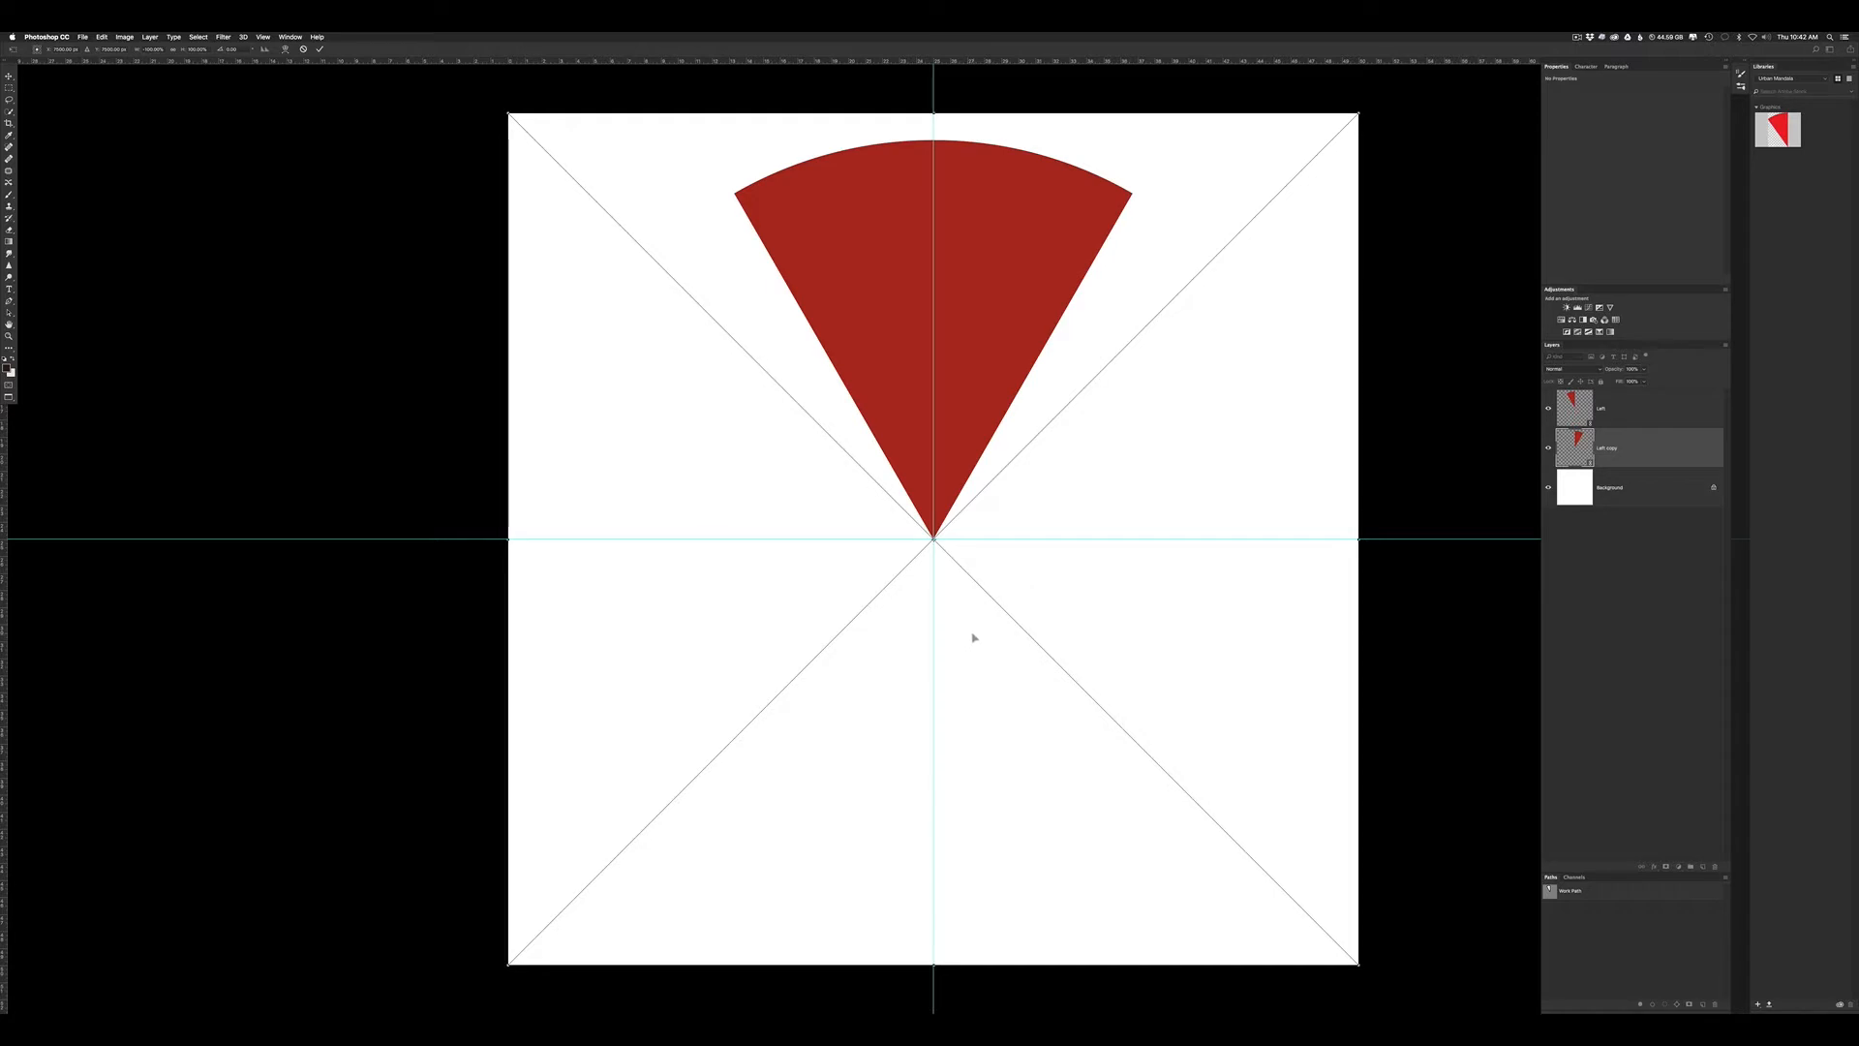
key("Return")
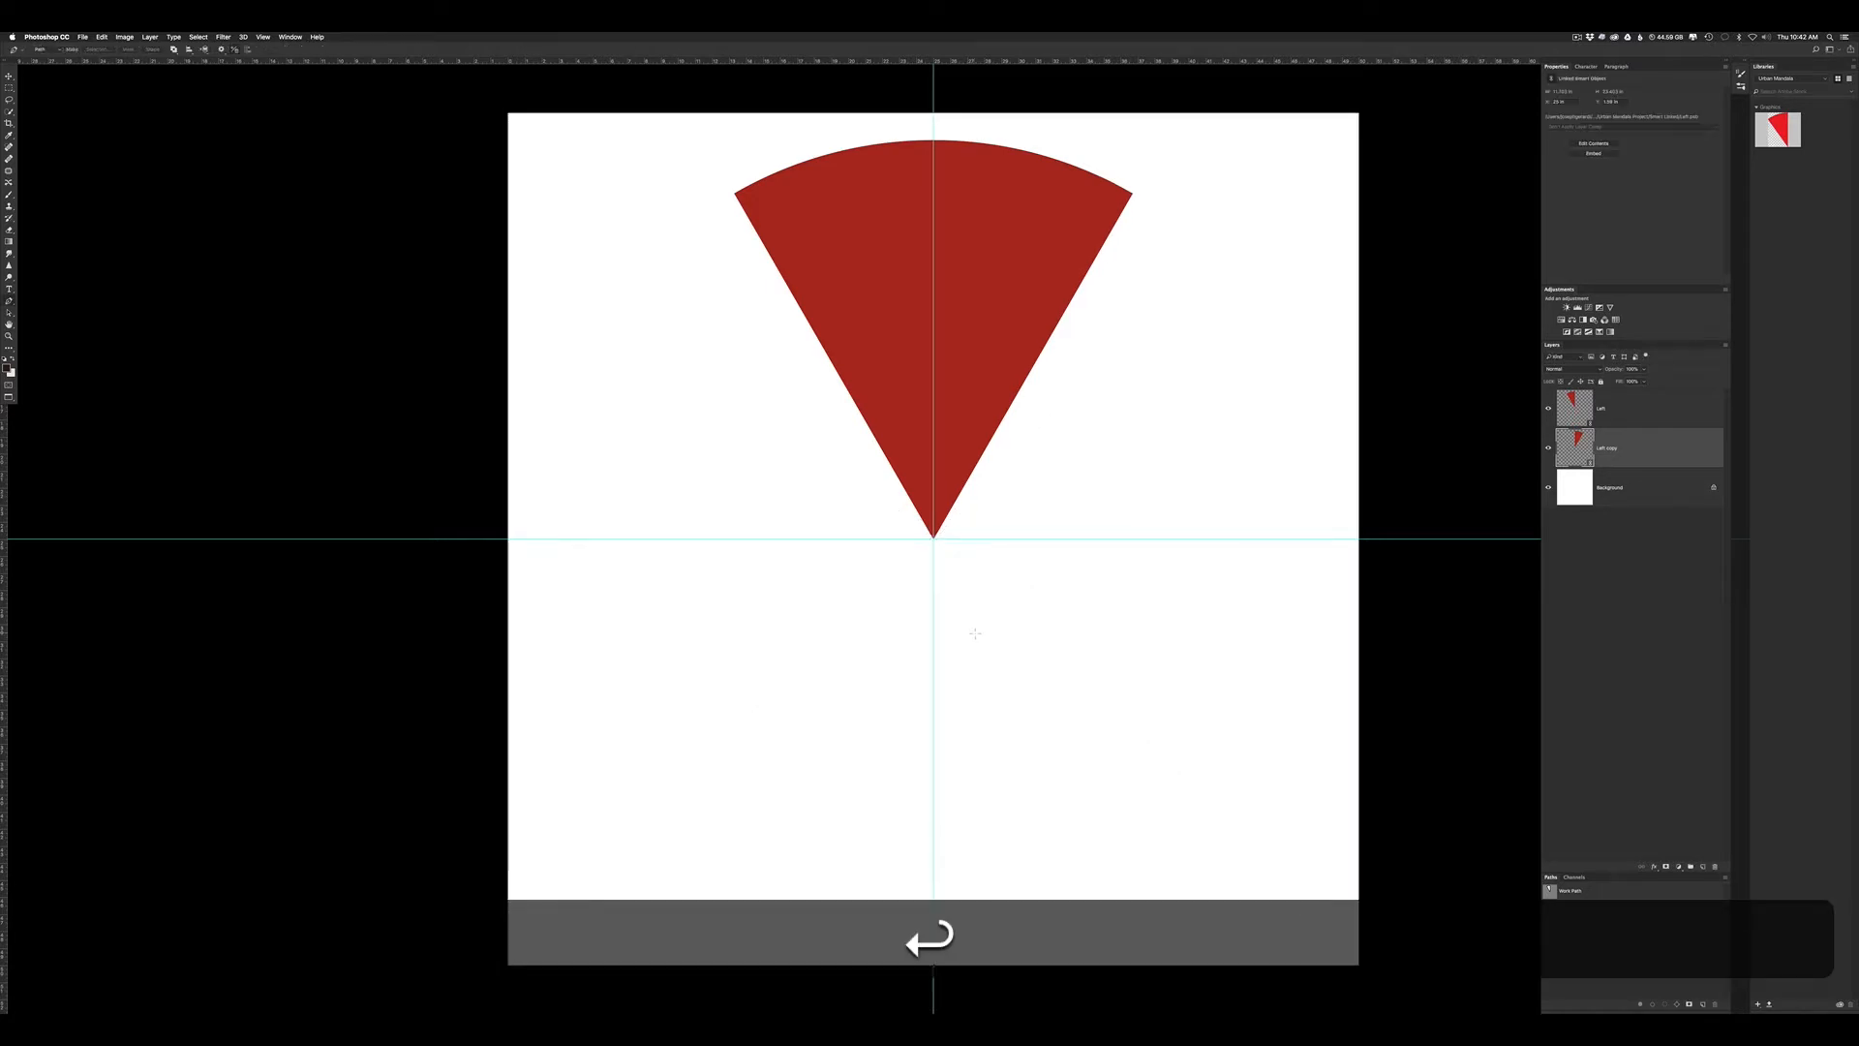
Step: Open the Left smart object's contents, add an empty layer above the red fill in the group, and activate the Brush tool
left_click(1575, 405)
double_click(1575, 404)
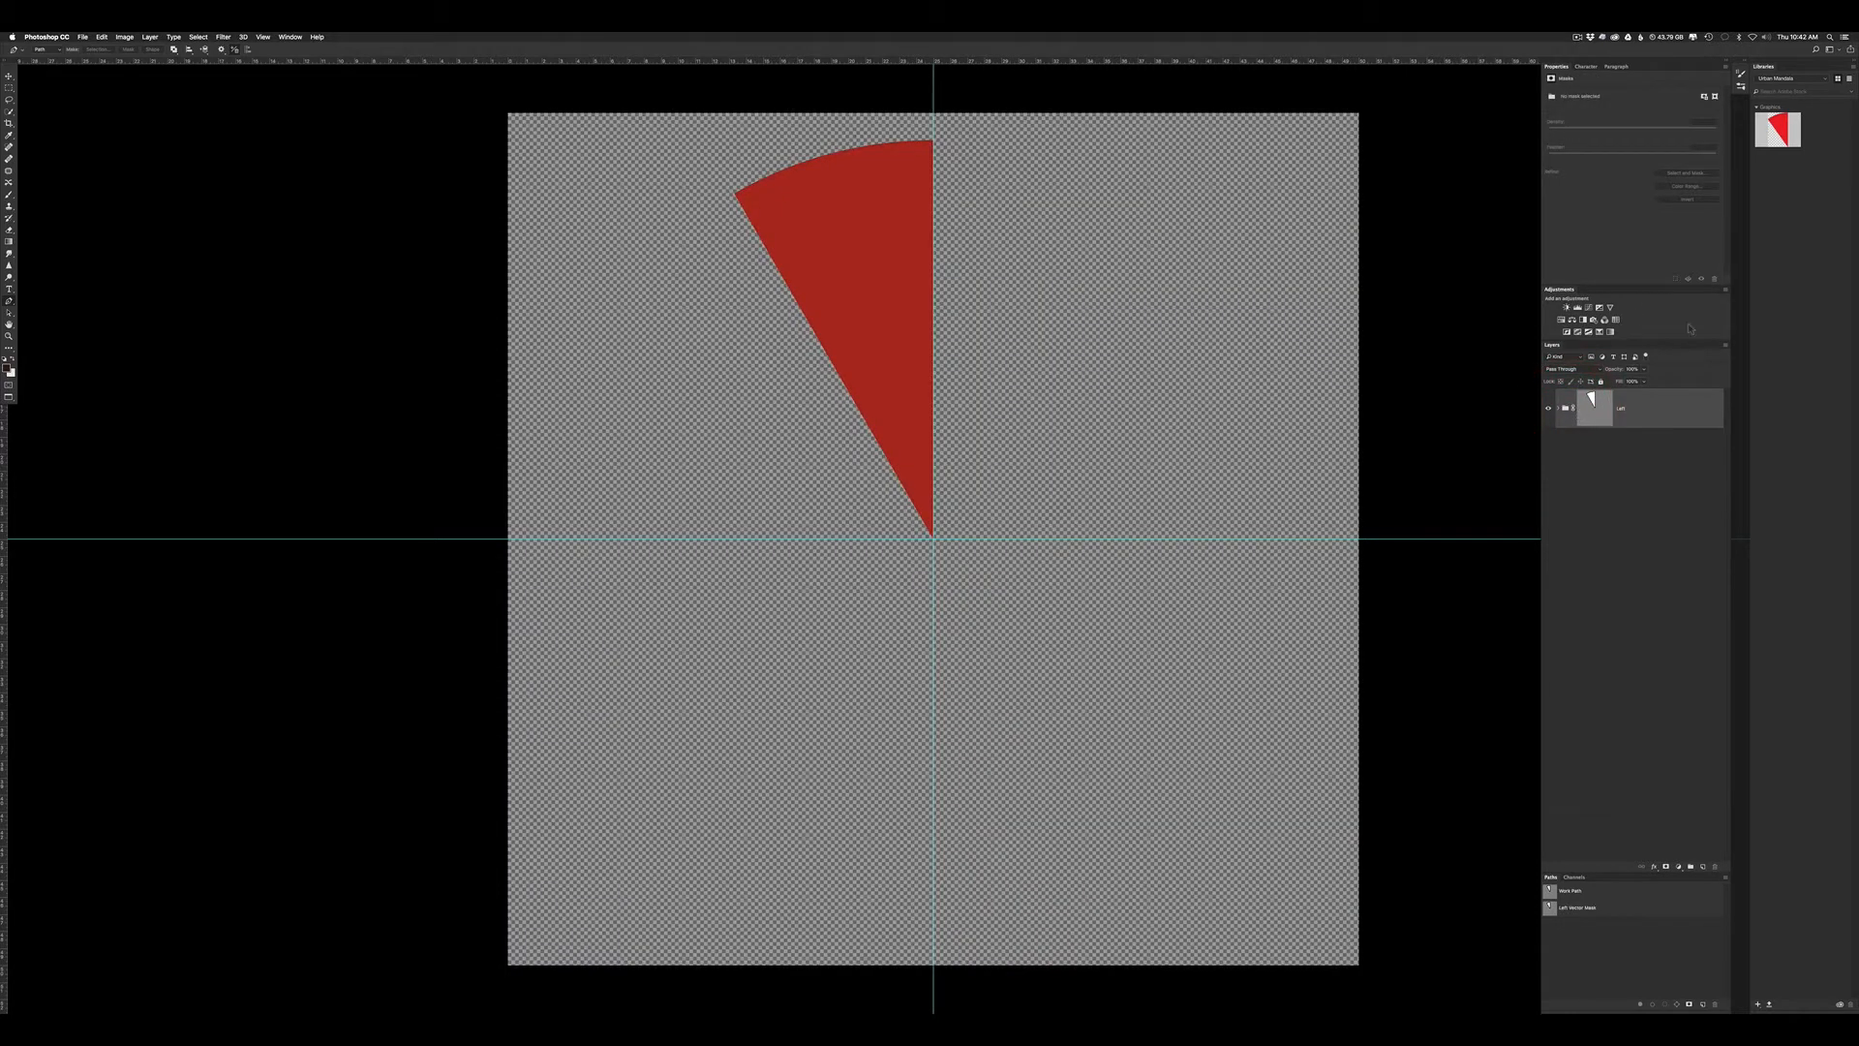
left_click(1558, 408)
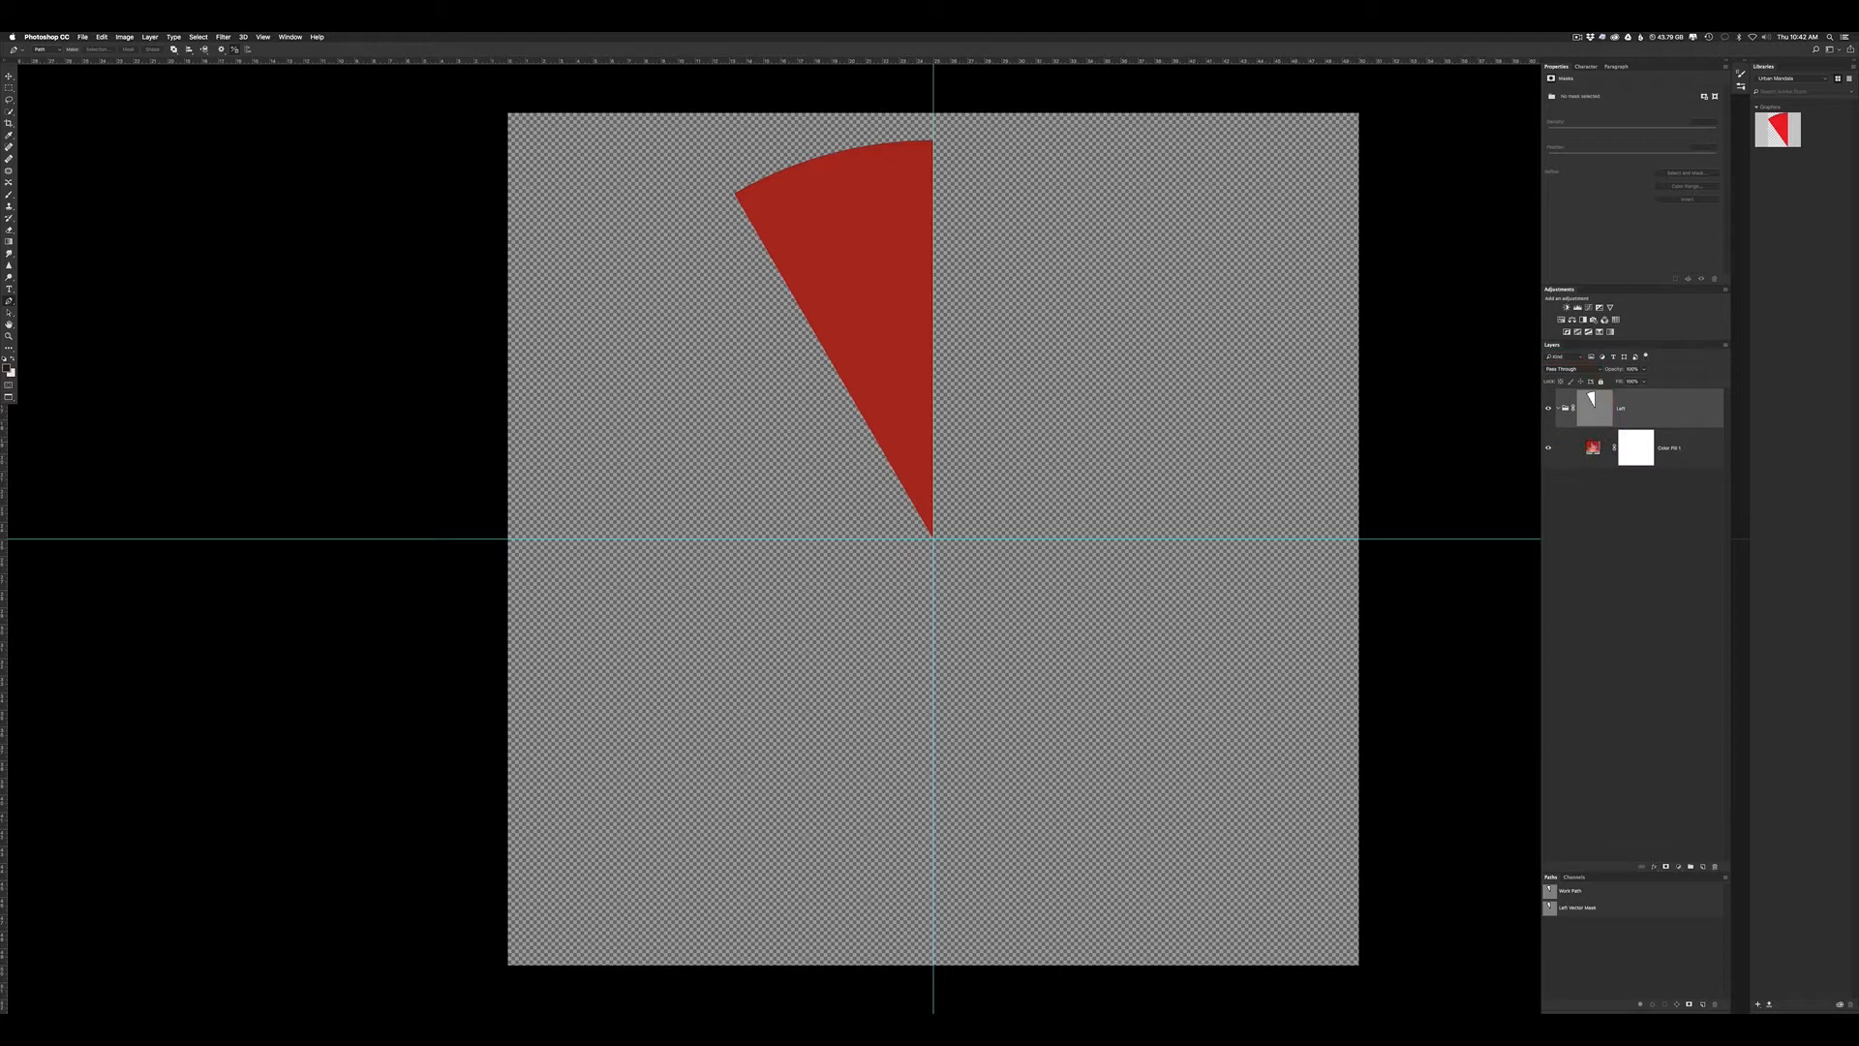
left_click(1589, 445)
left_click(1702, 867)
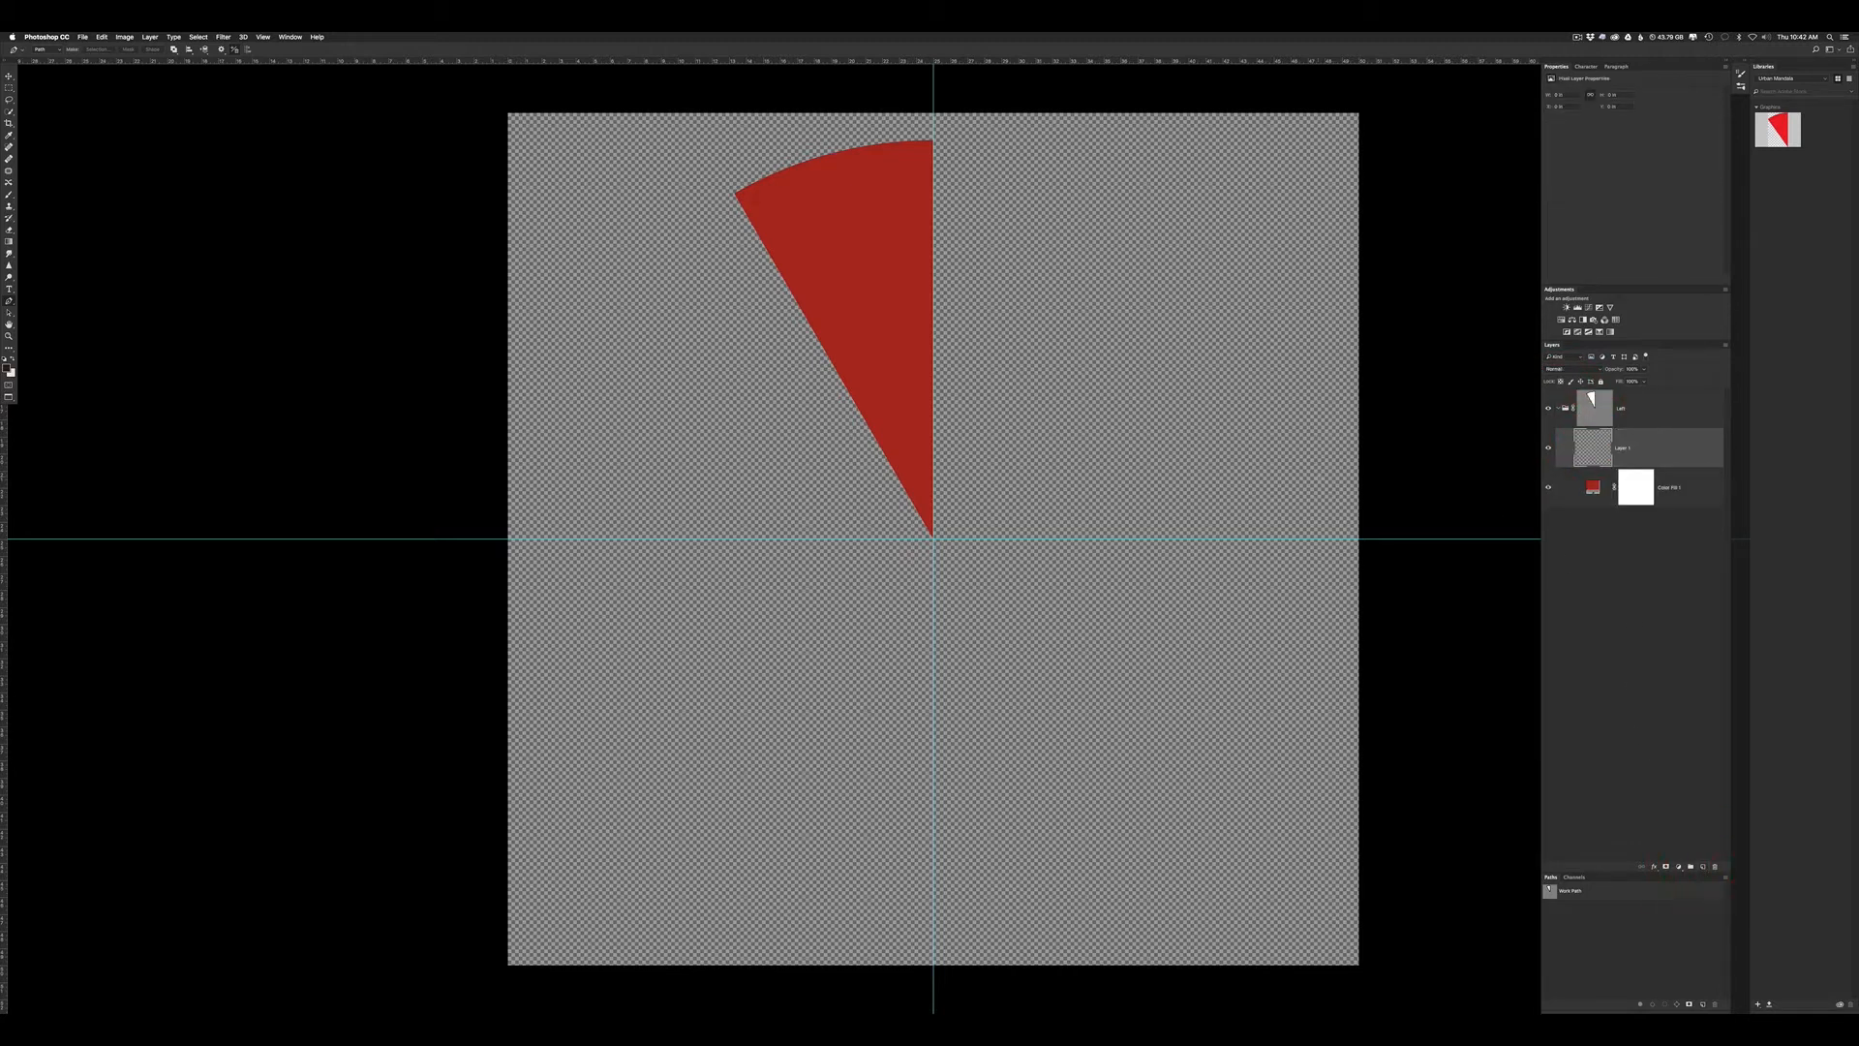
key("b")
mouse_move(881, 307)
left_mouse_down()
mouse_move(906, 309)
mouse_move(841, 320)
left_mouse_up()
mouse_move(939, 213)
left_mouse_down()
mouse_move(894, 239)
mouse_move(954, 264)
left_mouse_up()
key("super+z")
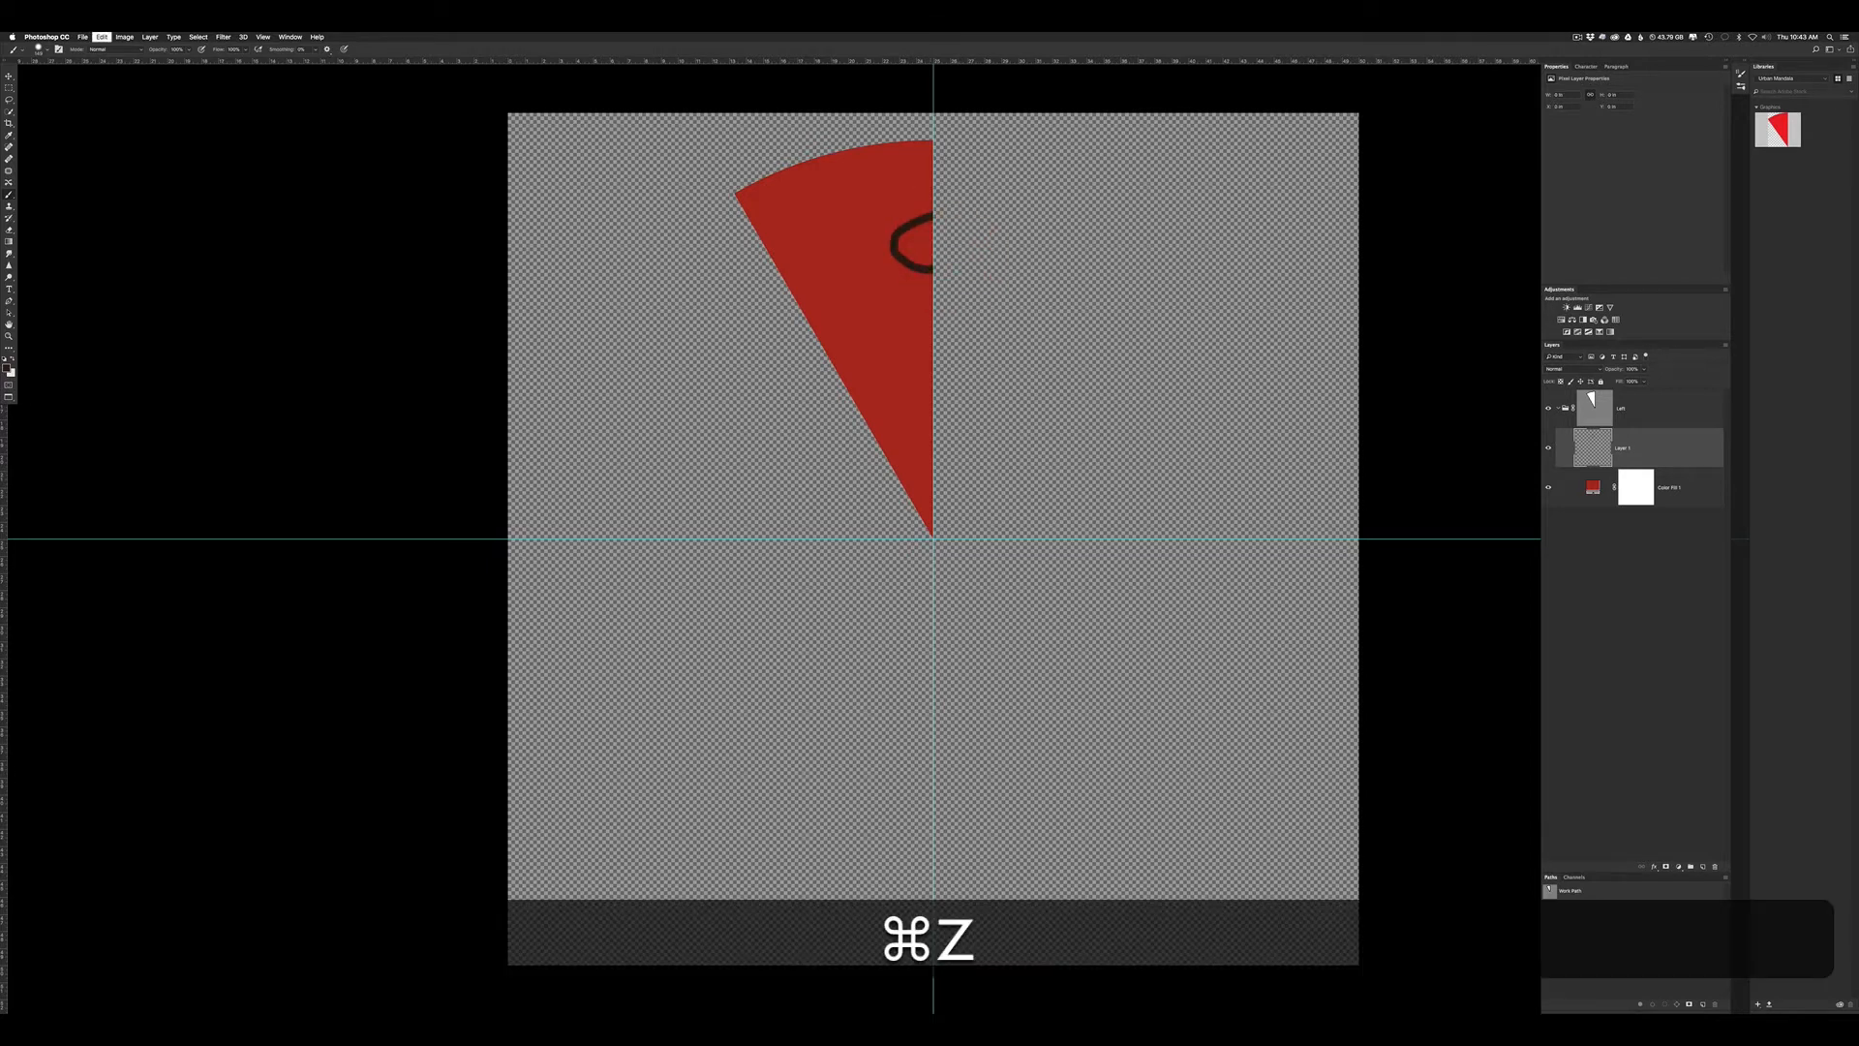
Step: Paint a black looping stroke down the wedge's vertical edge with increased brush smoothing, and save and close Left.psb
left_click_drag(285, 54, 306, 54)
mouse_move(932, 177)
left_mouse_down()
mouse_move(950, 226)
mouse_move(915, 257)
mouse_move(950, 280)
mouse_move(913, 305)
mouse_move(958, 356)
mouse_move(927, 379)
mouse_move(929, 504)
left_mouse_up()
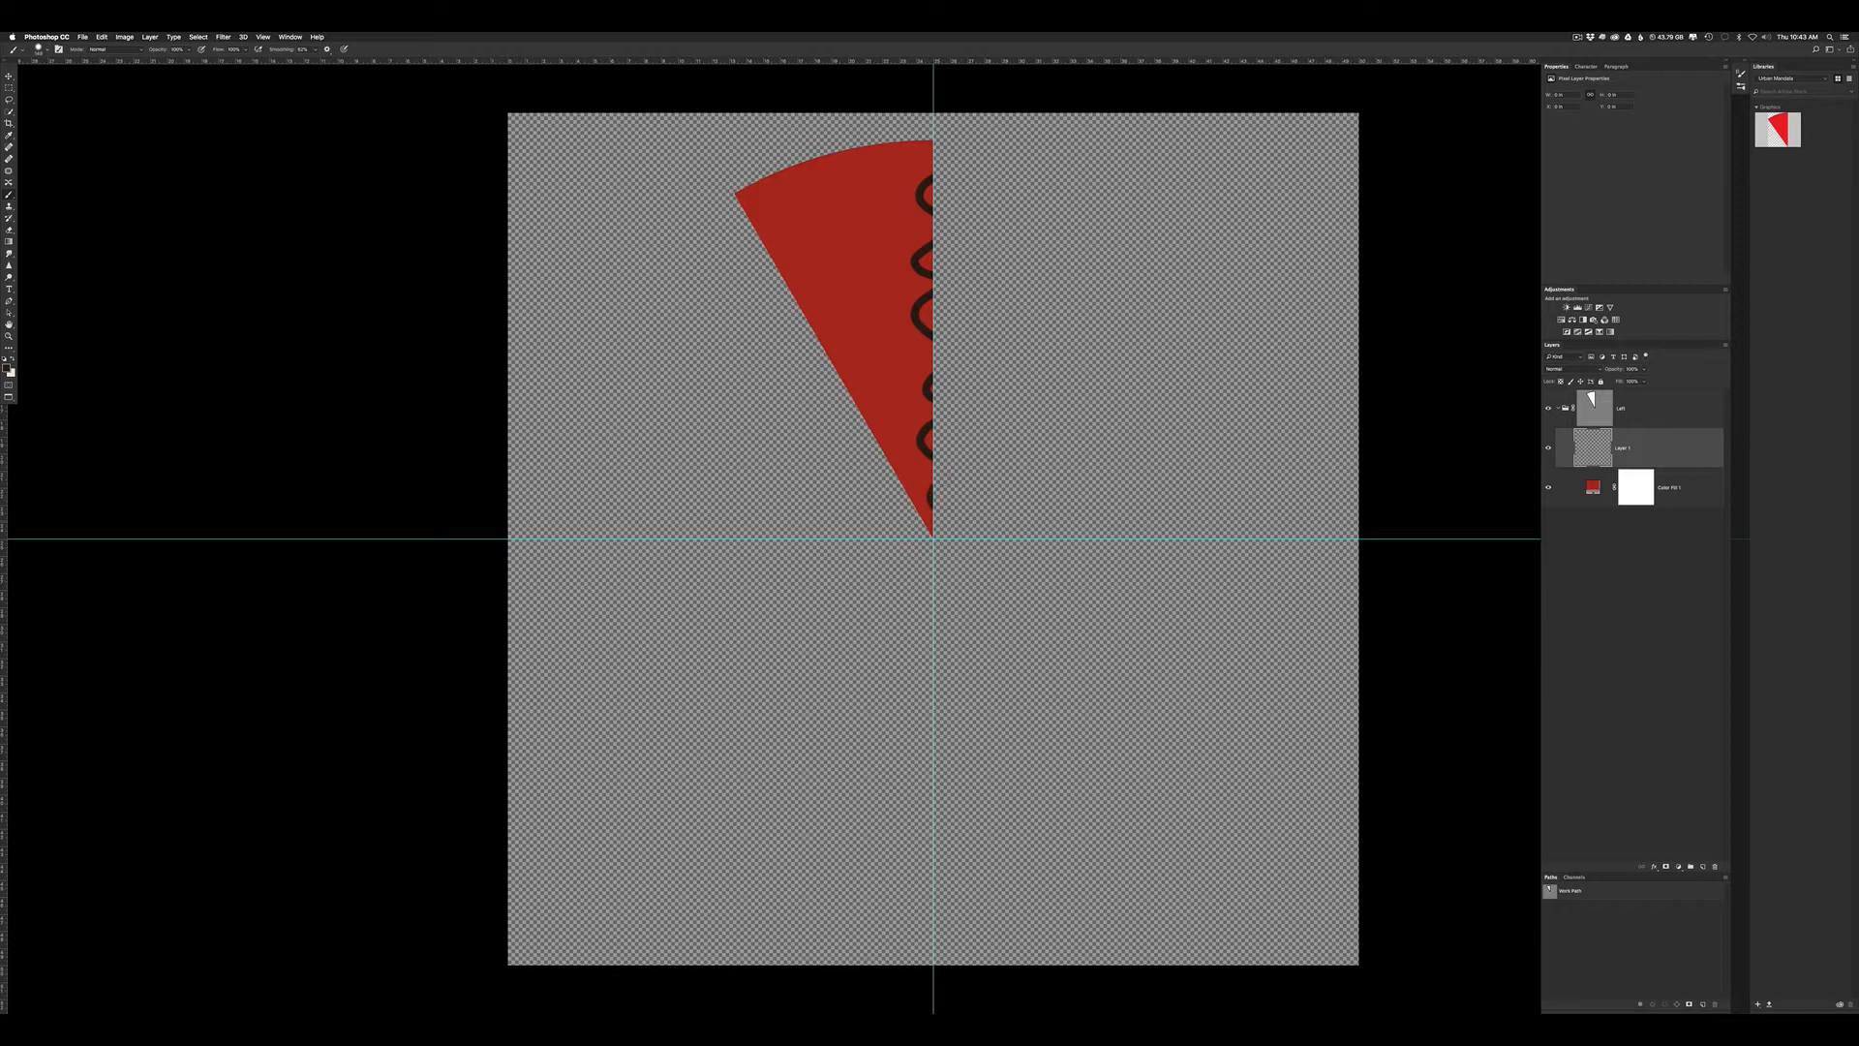
key("super+s")
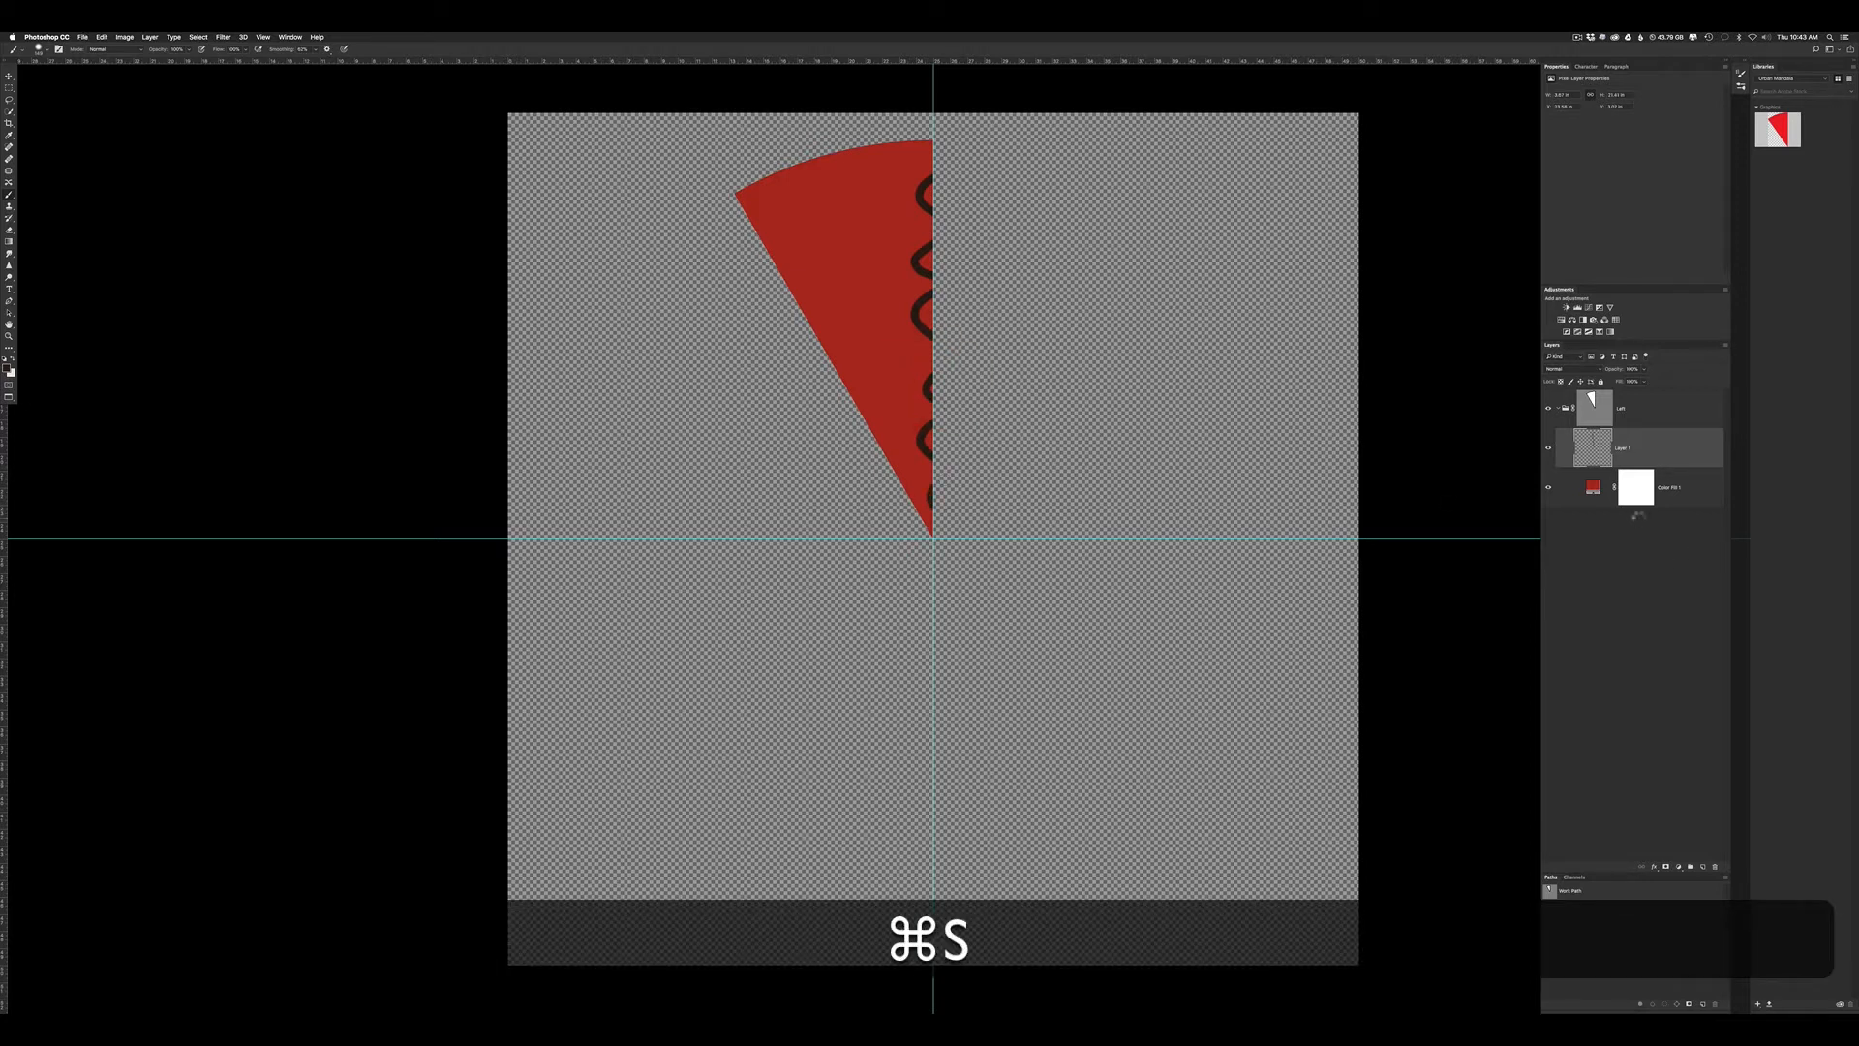
key("super+w")
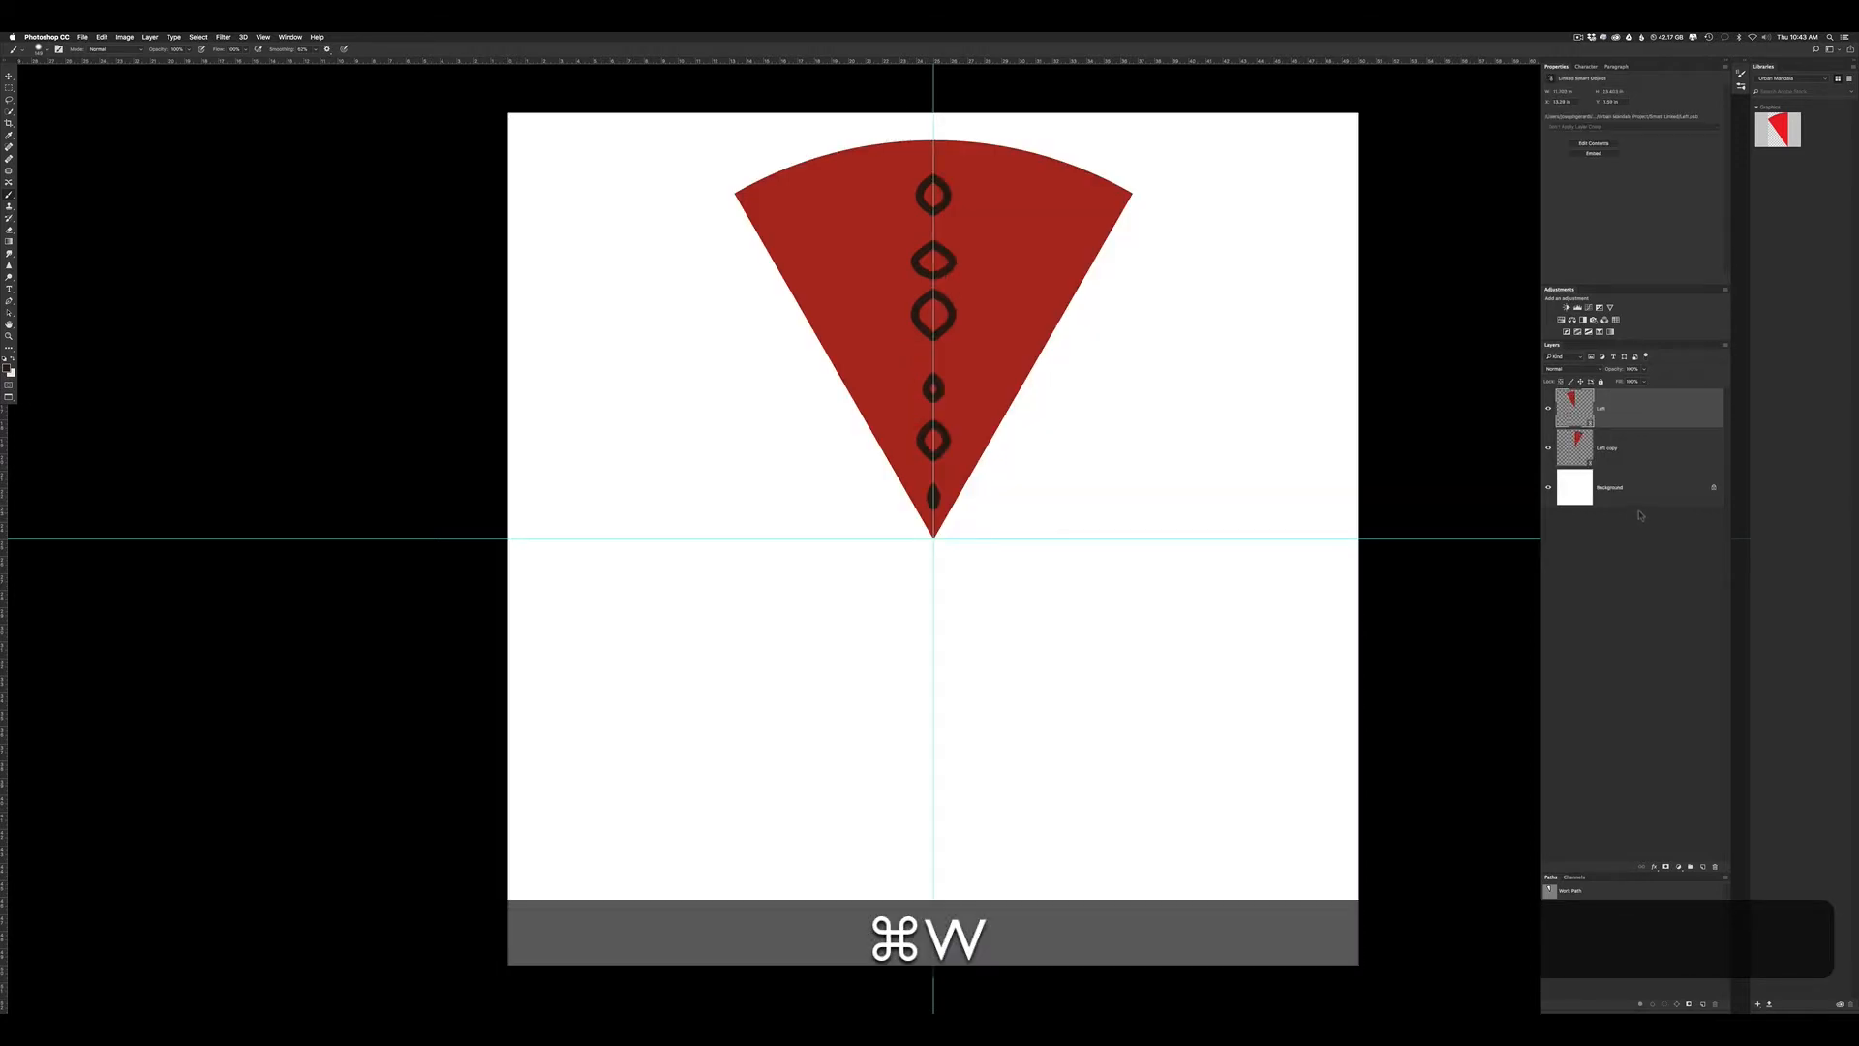
Step: Hide the guides and duplicate both wedge-half layers together, placing the copies just above the Background
key("super+semicolon")
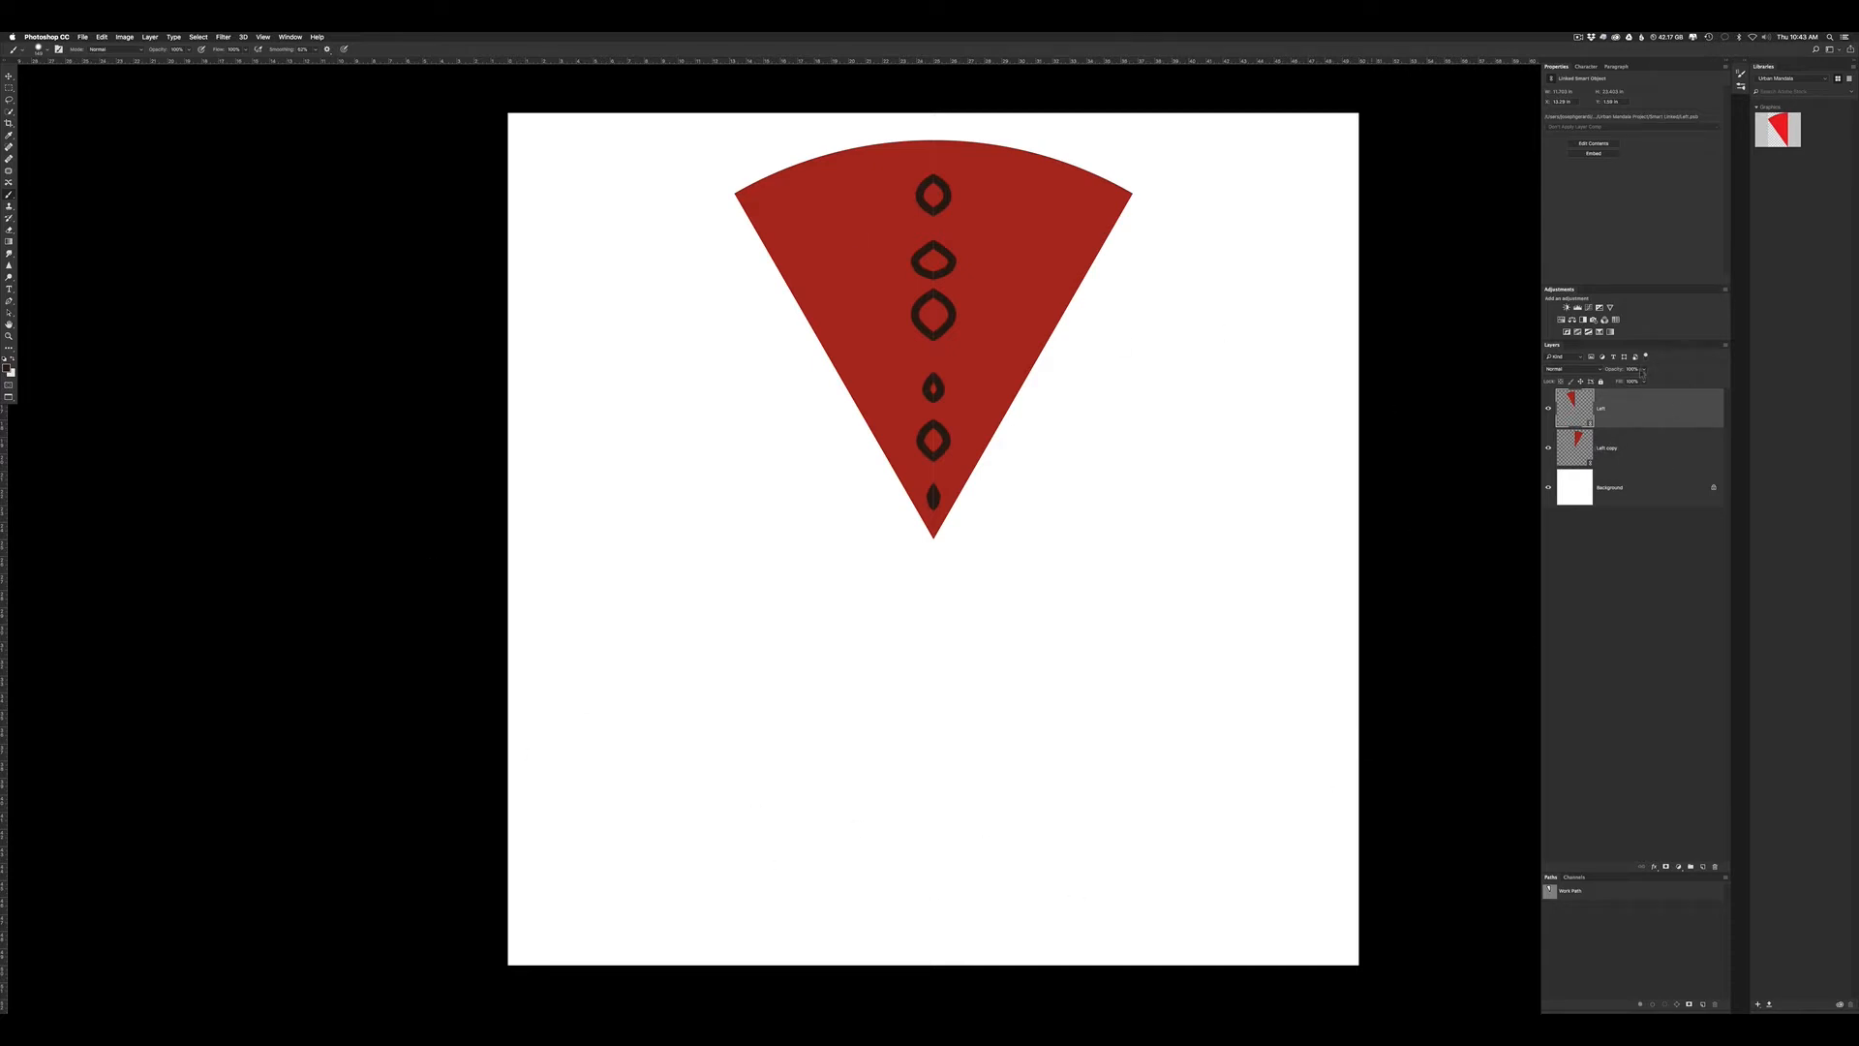
key("shift")
left_click(1626, 449, "shift")
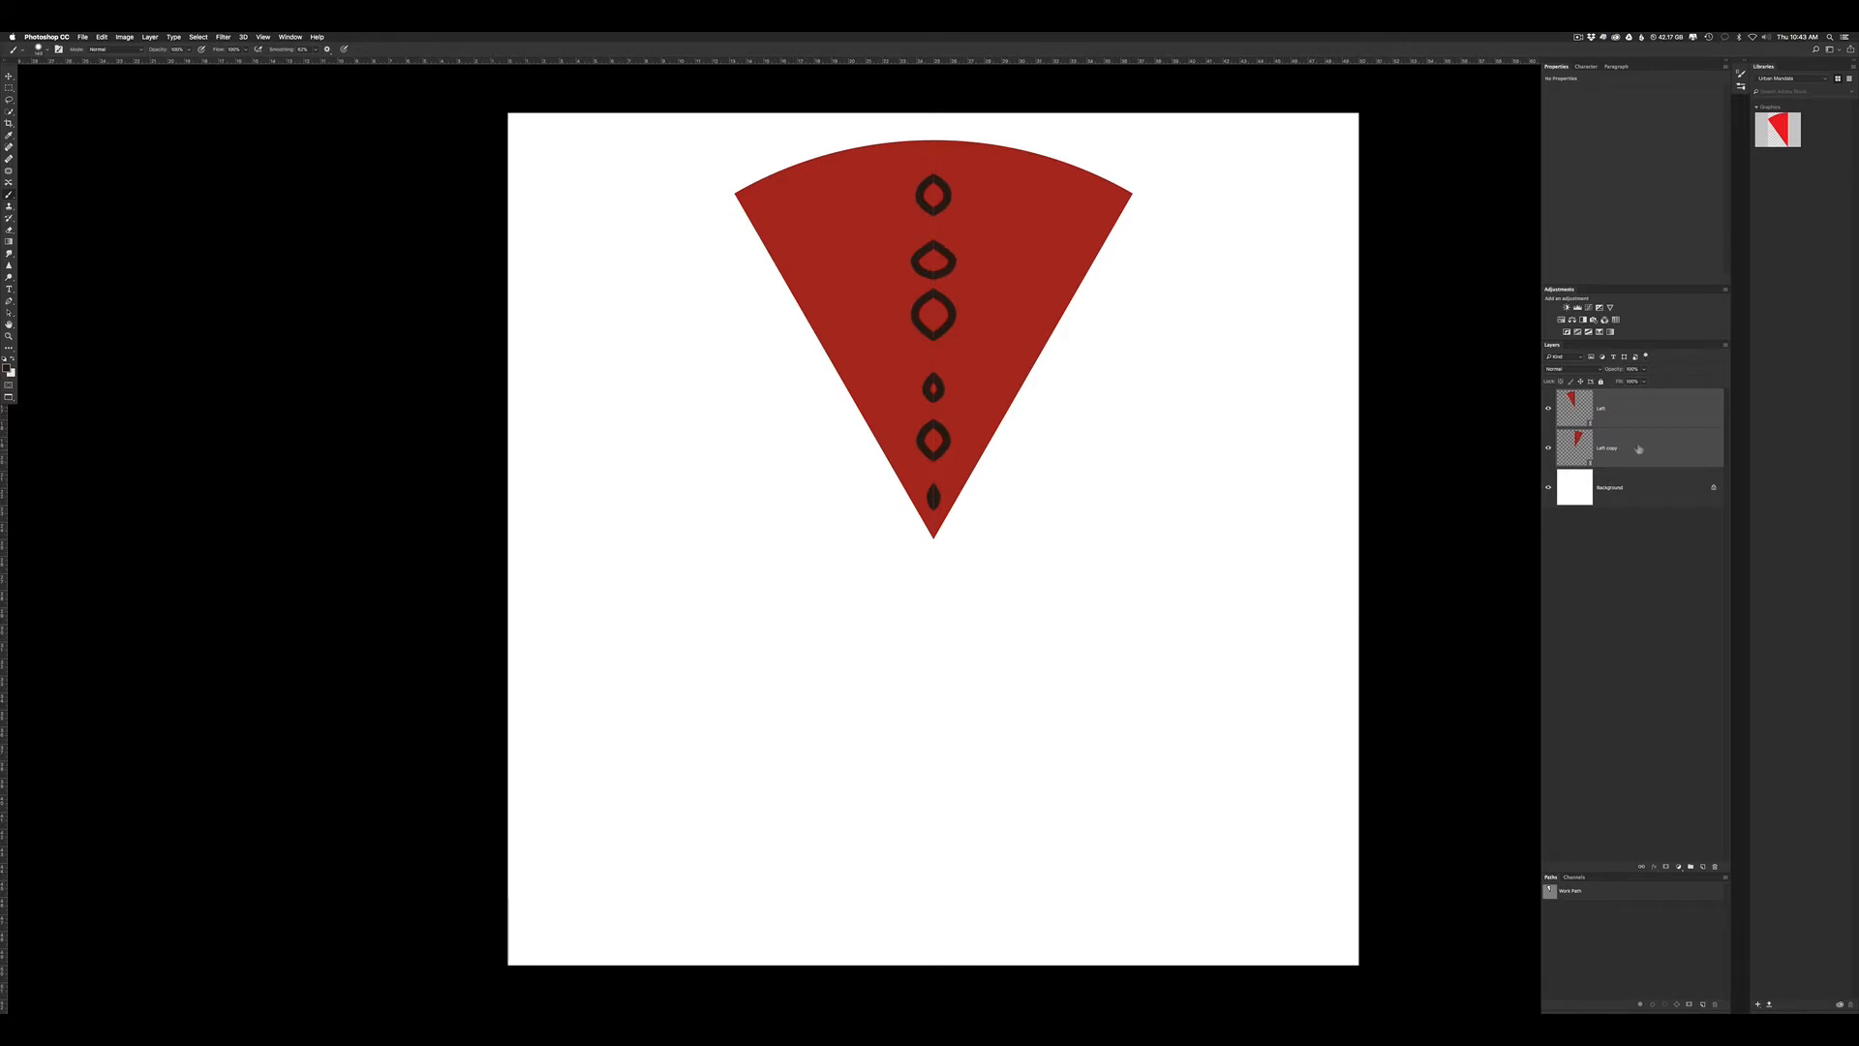
left_click_drag(1633, 453, 1634, 470)
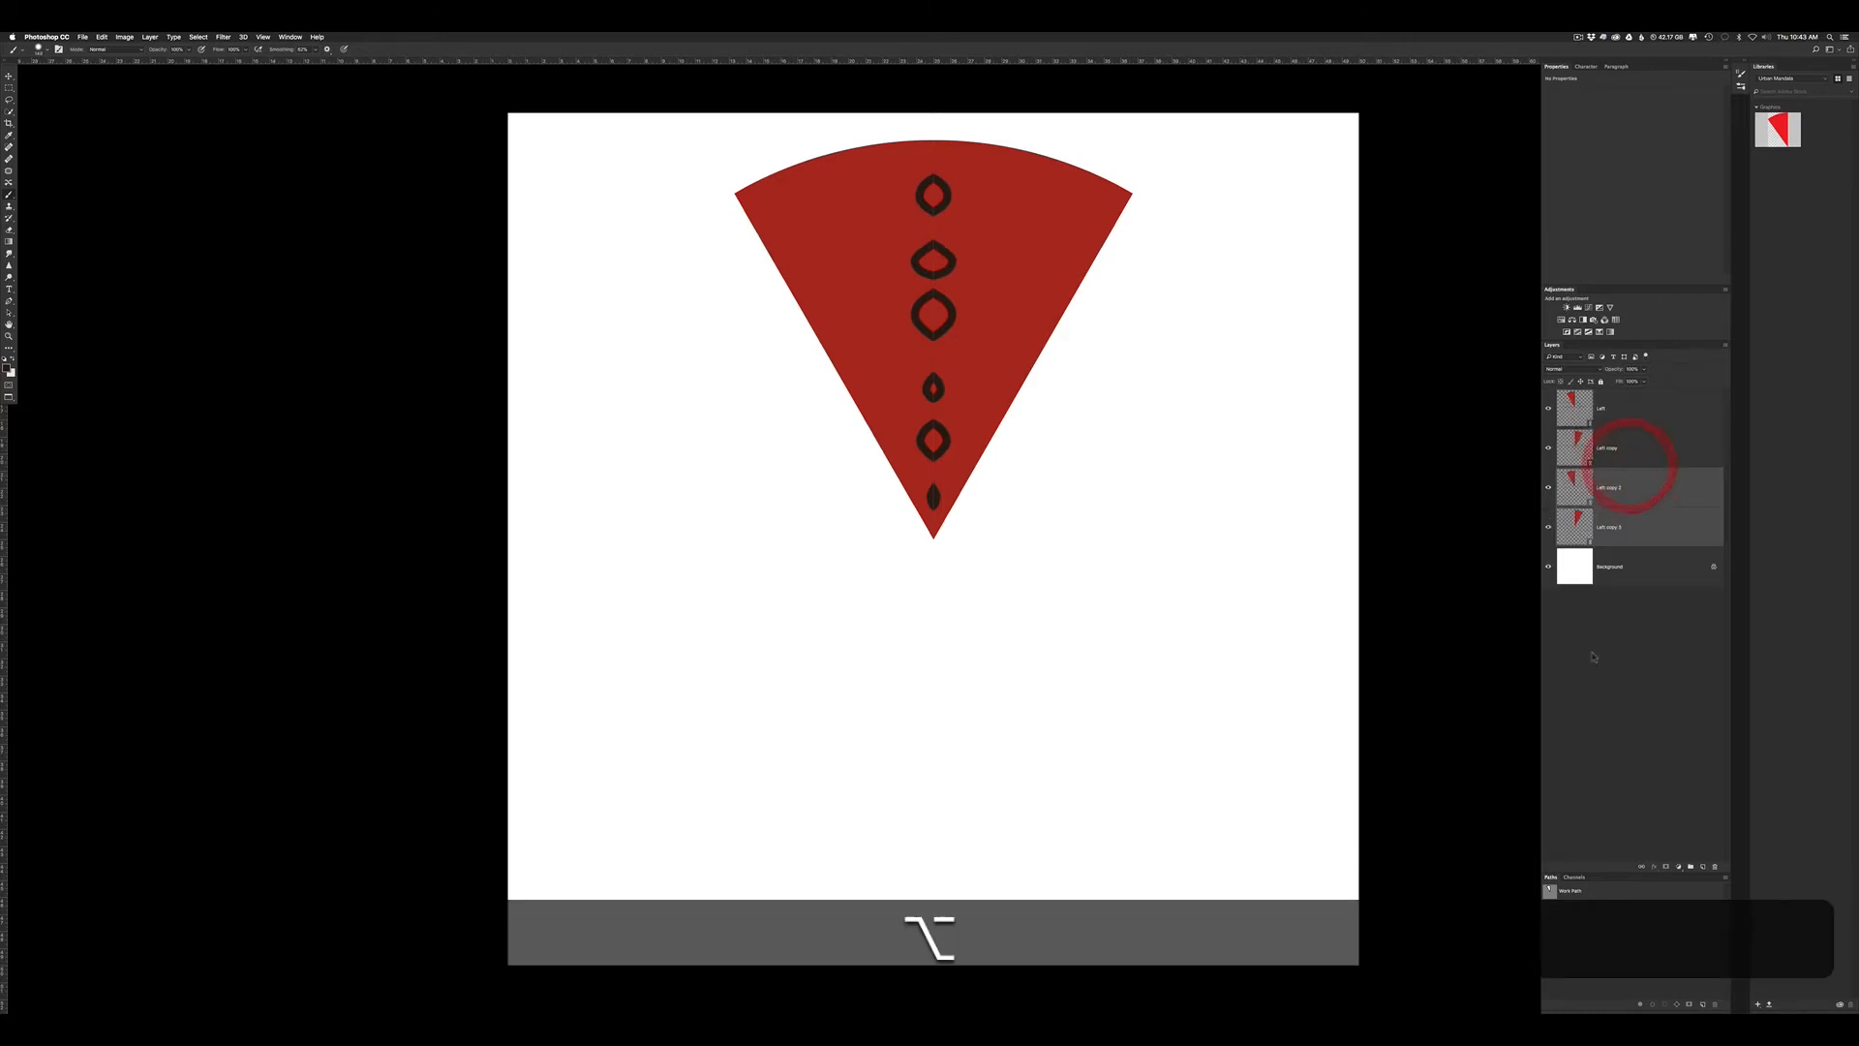
Step: Rotate the two copied wedge halves 180° around the wedge tip at the canvas centre
key("super")
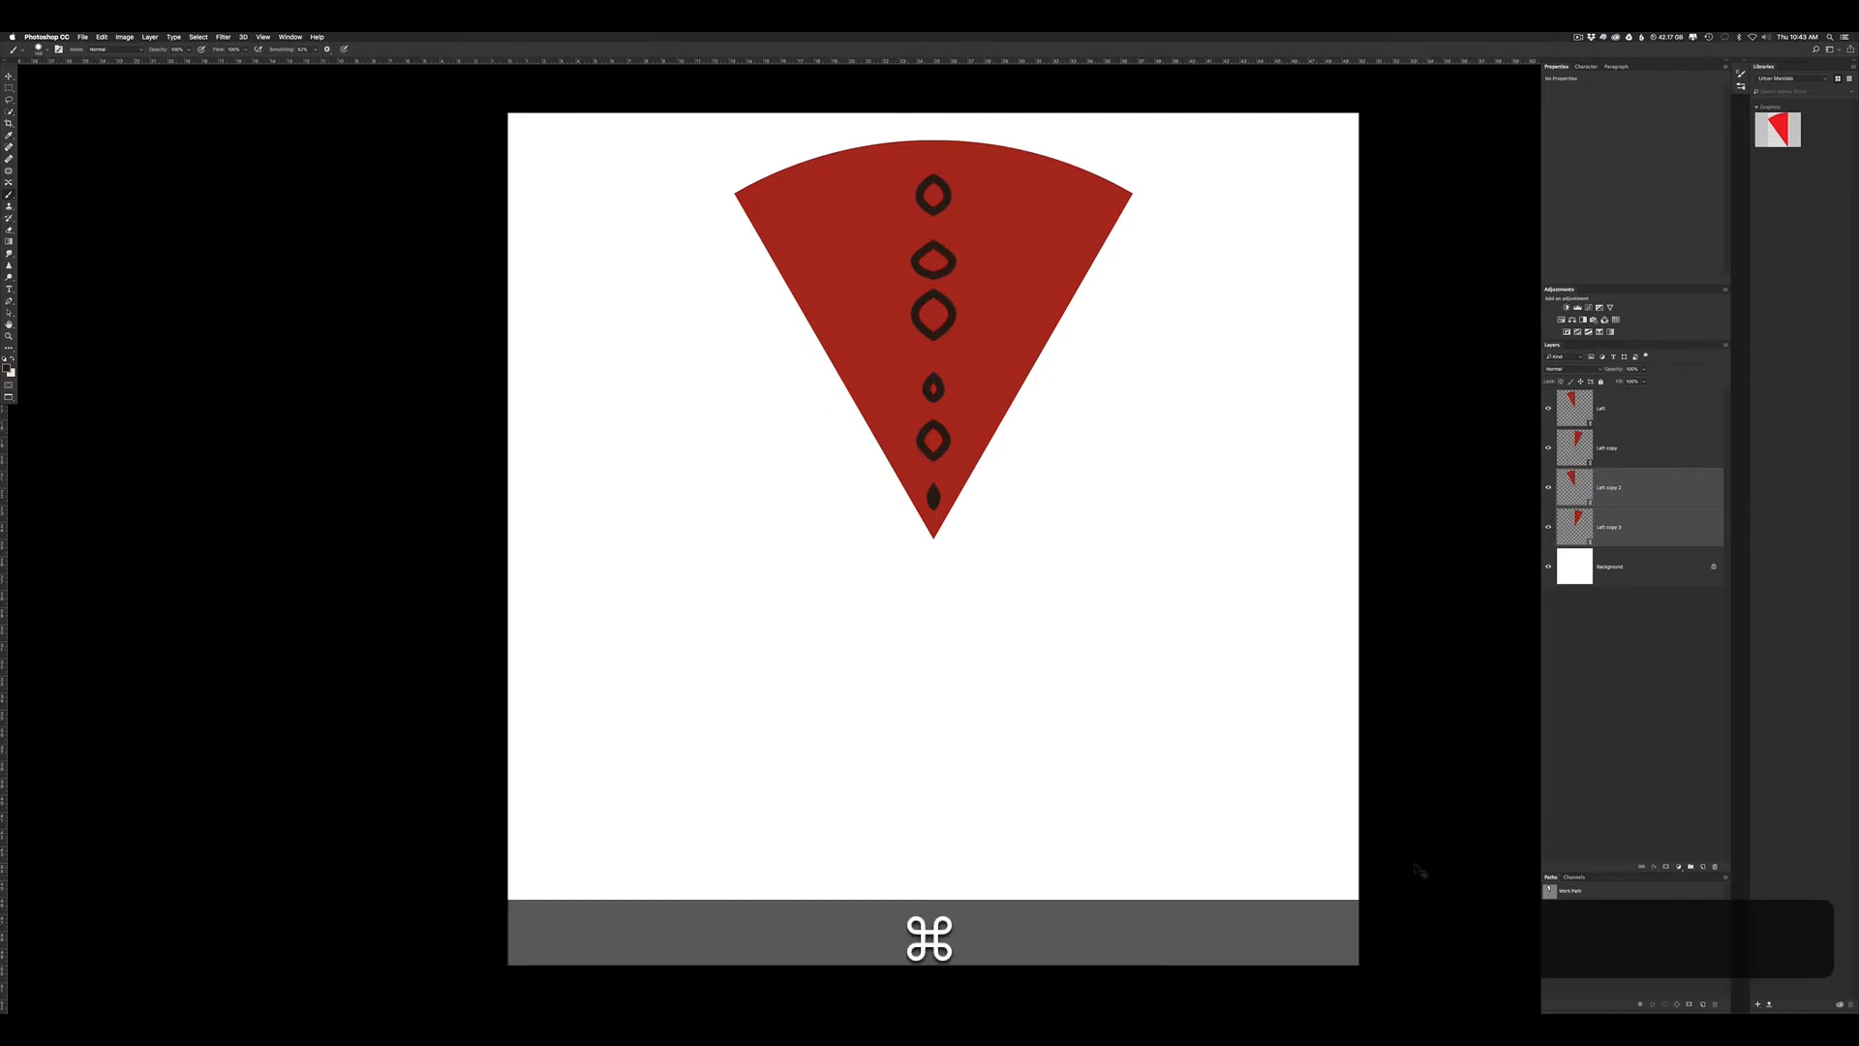
key("super+t")
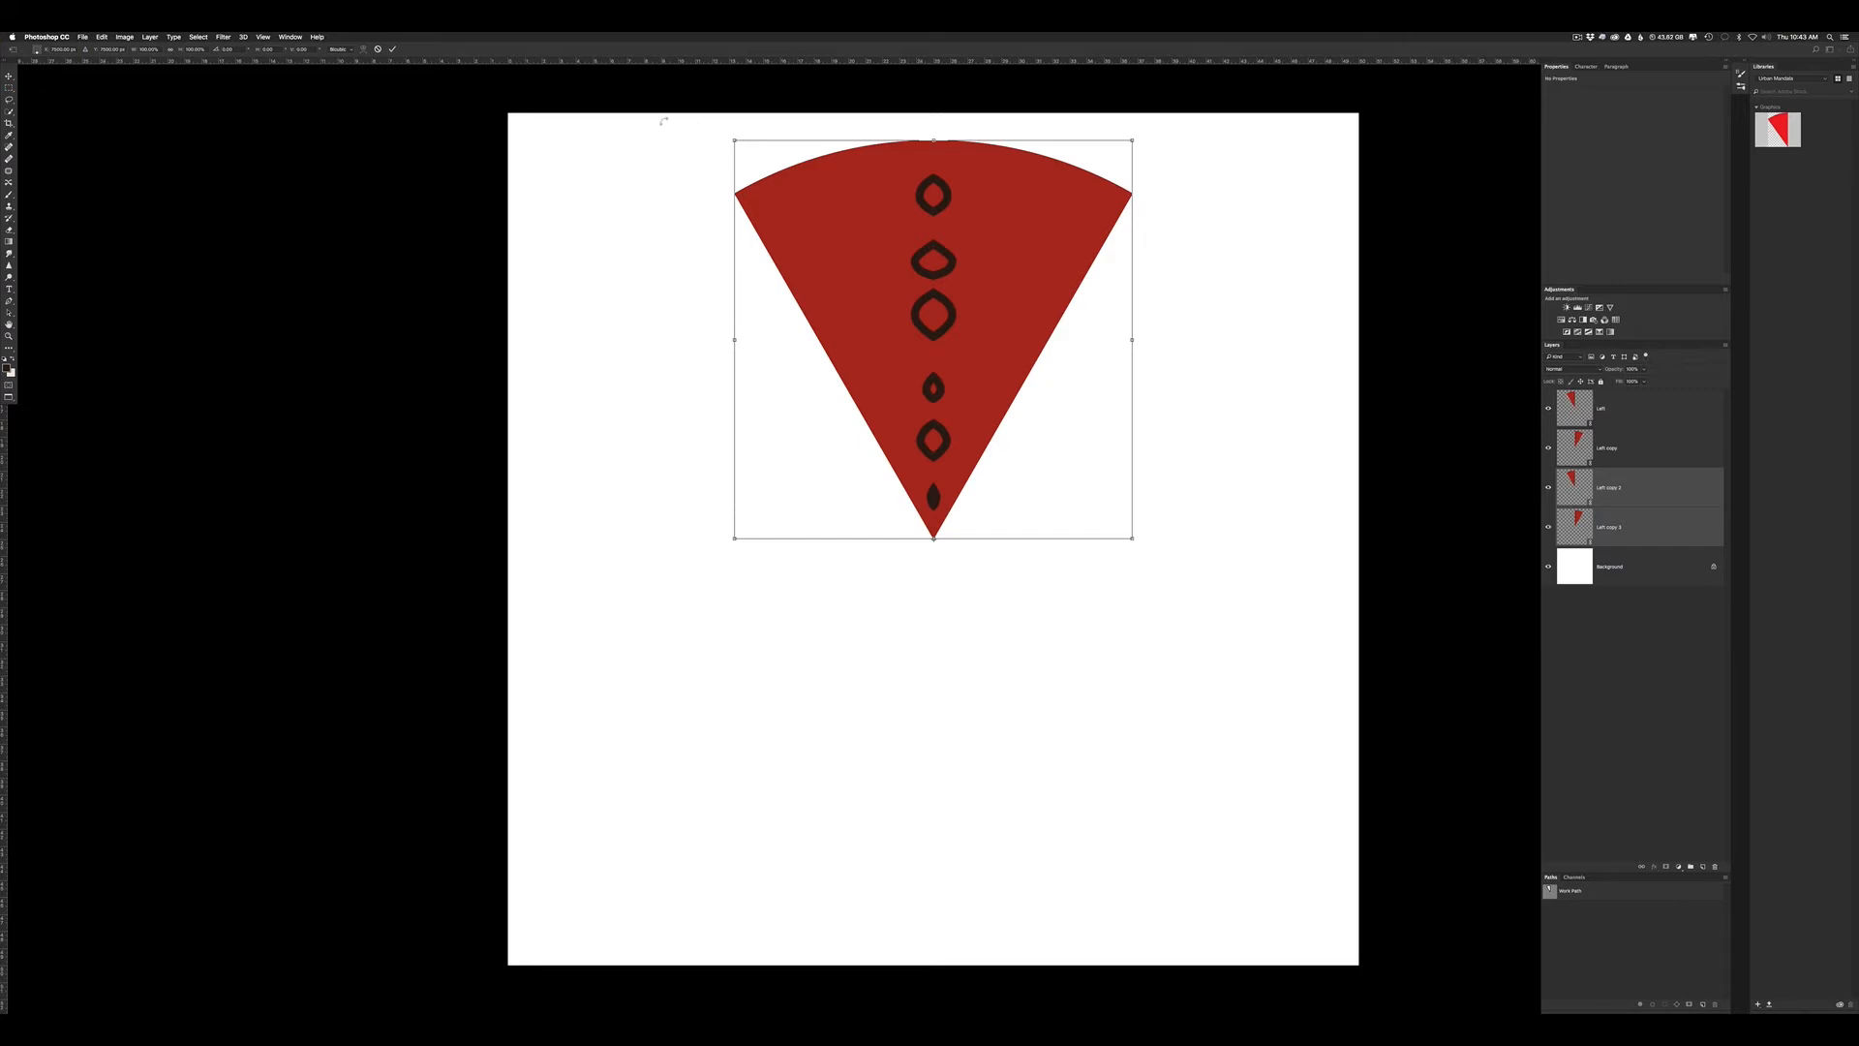
left_click_drag(664, 118, 1130, 830)
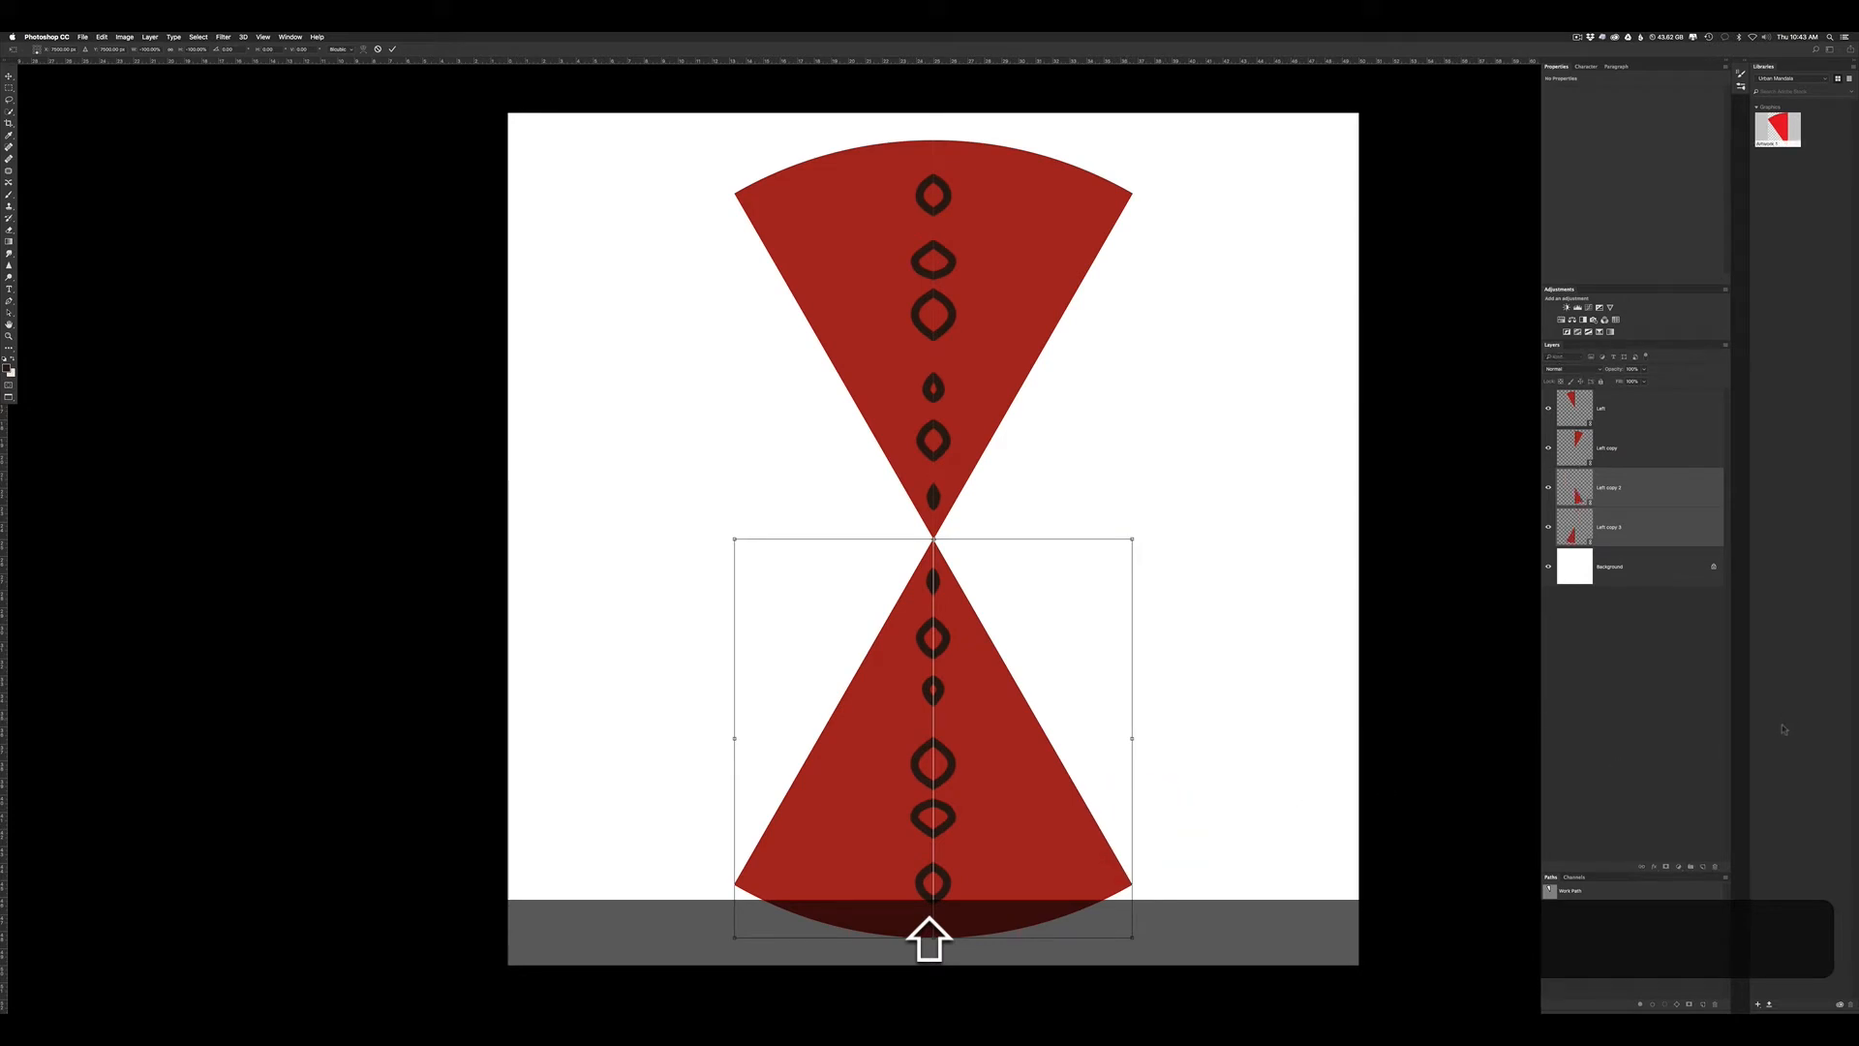
key("Return")
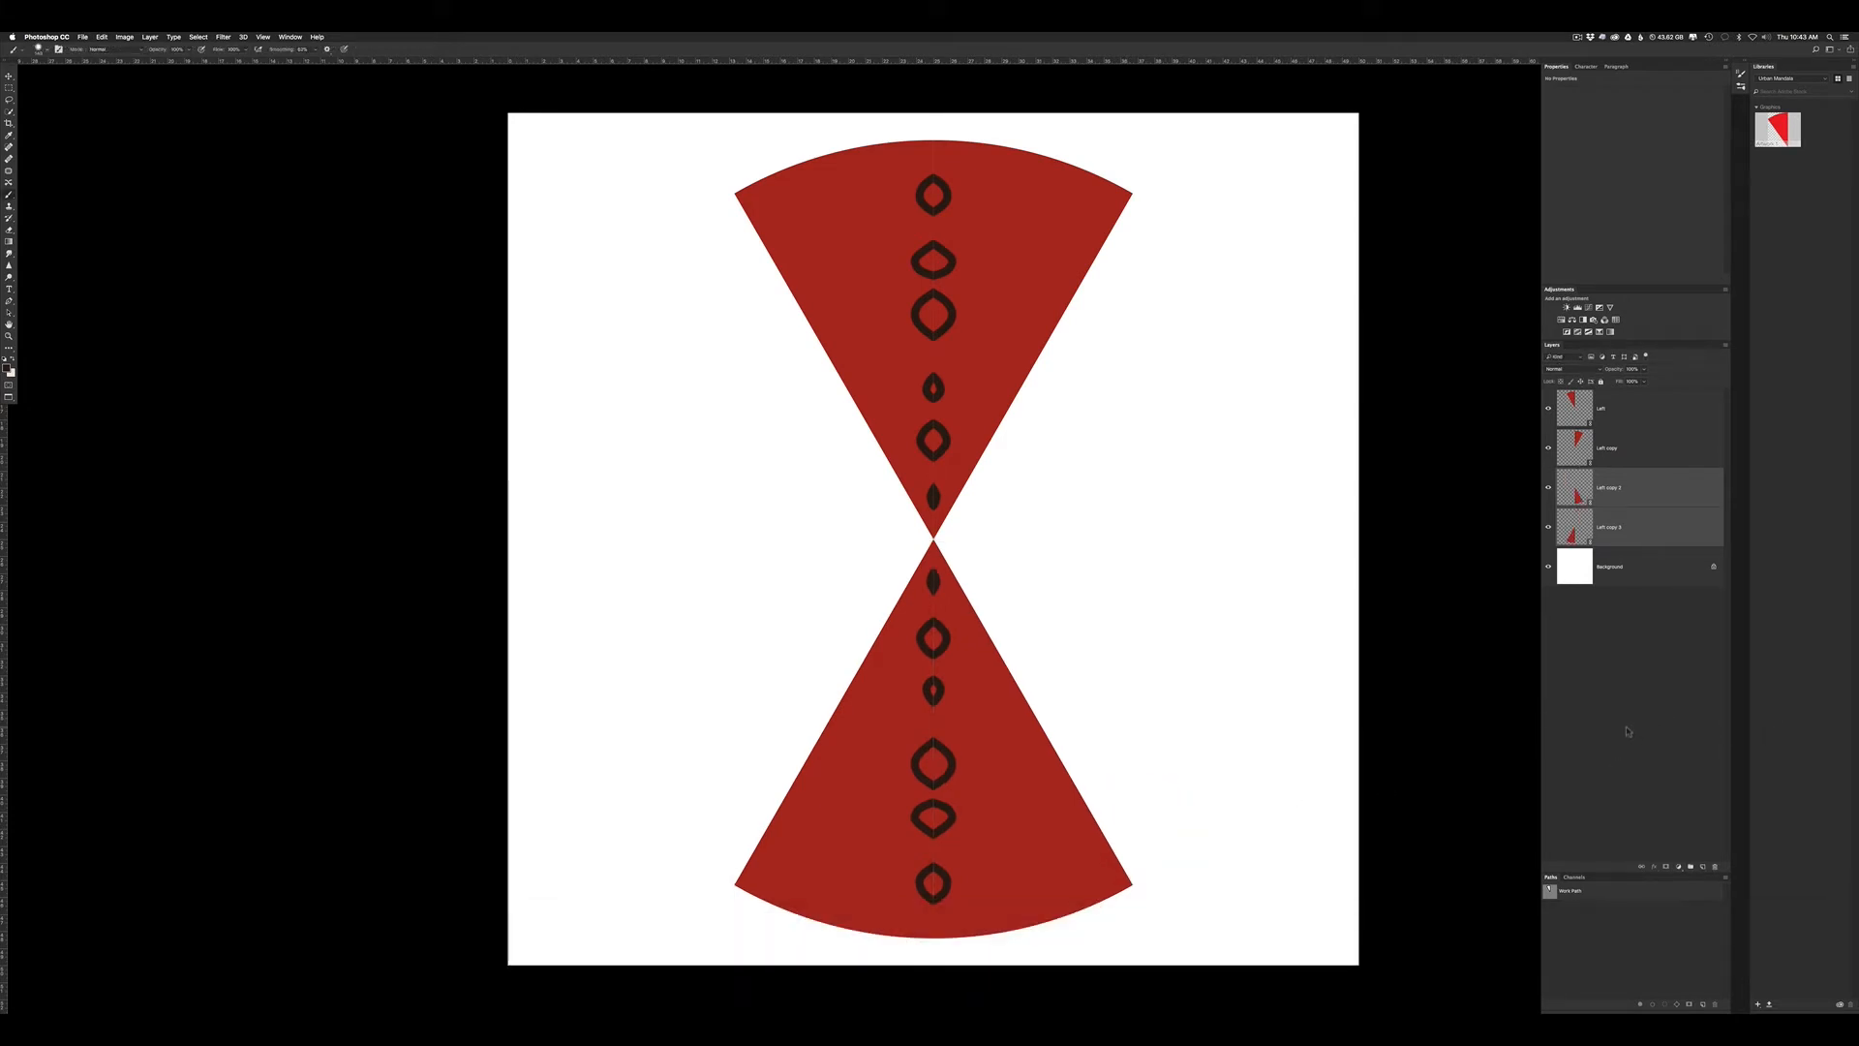
Step: Duplicate all four wedge-half layers just above the Background and rotate the copies 60° counter-clockwise around the canvas centre
left_click(1632, 401)
left_click(1634, 531, "shift")
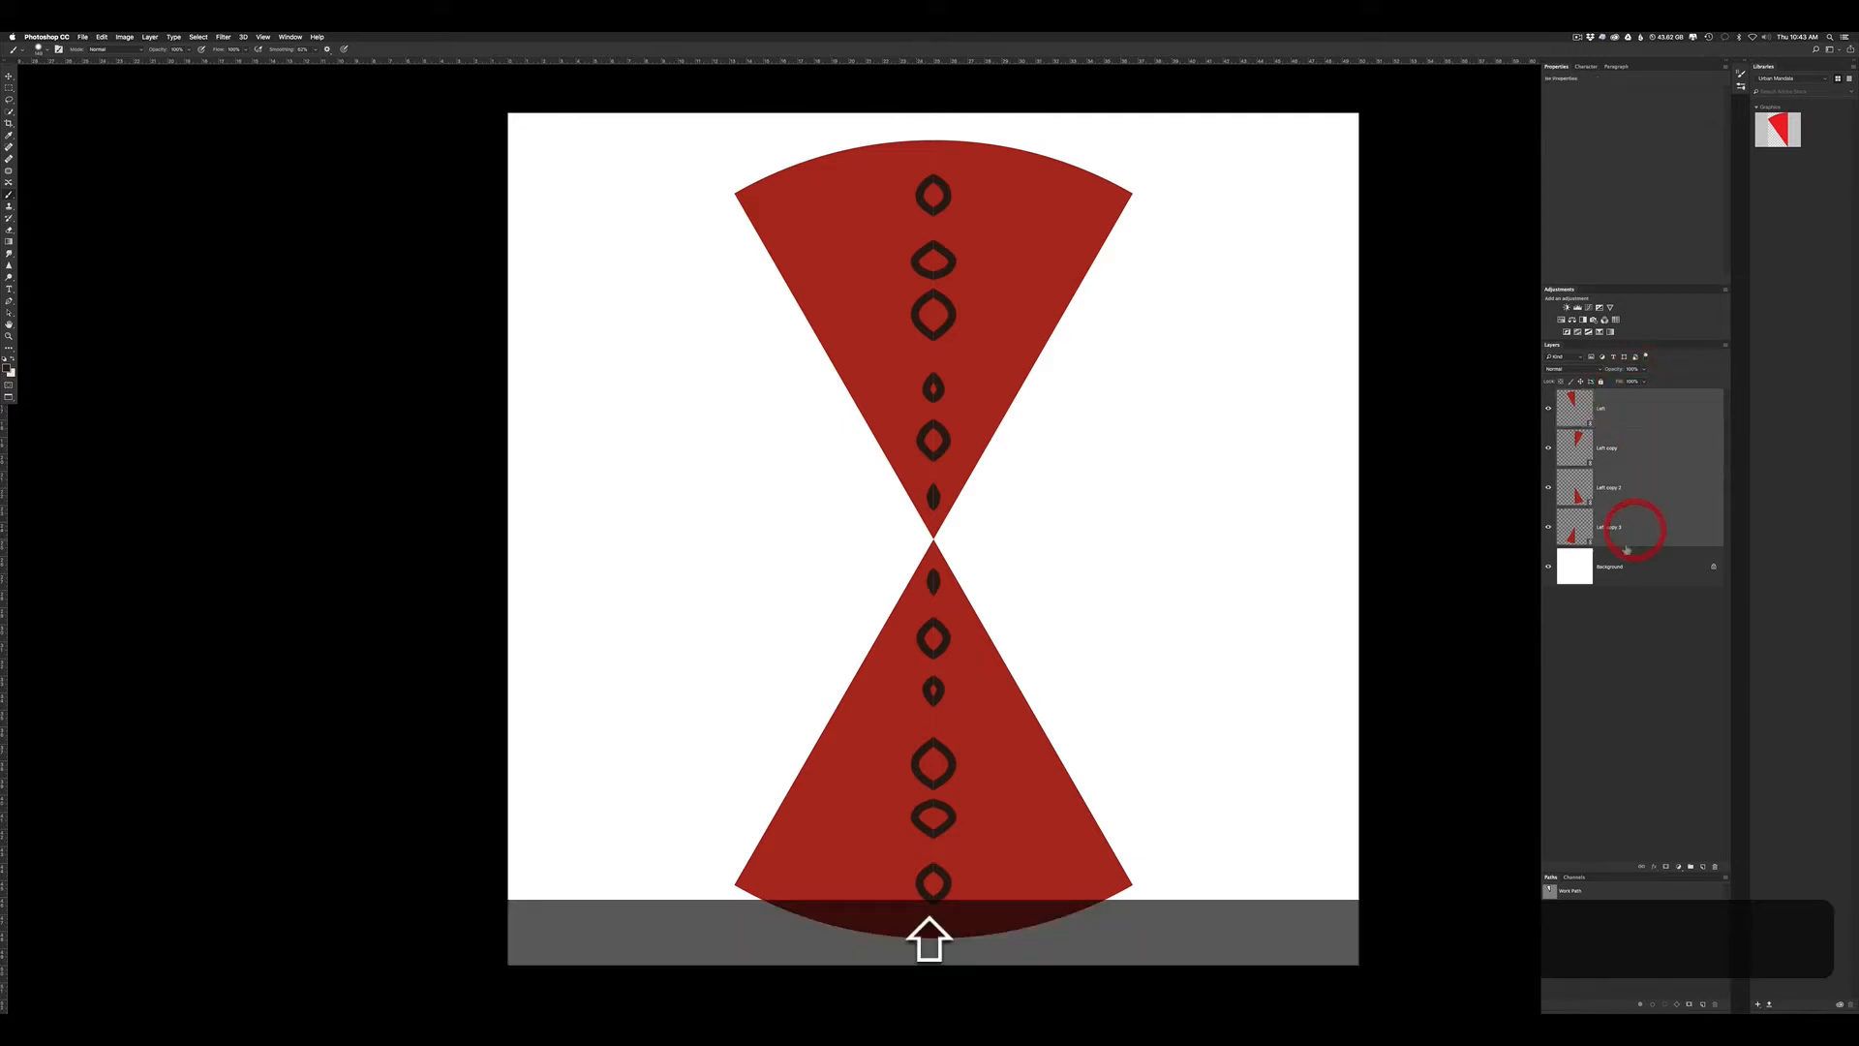
left_click_drag(1628, 548, 1644, 548)
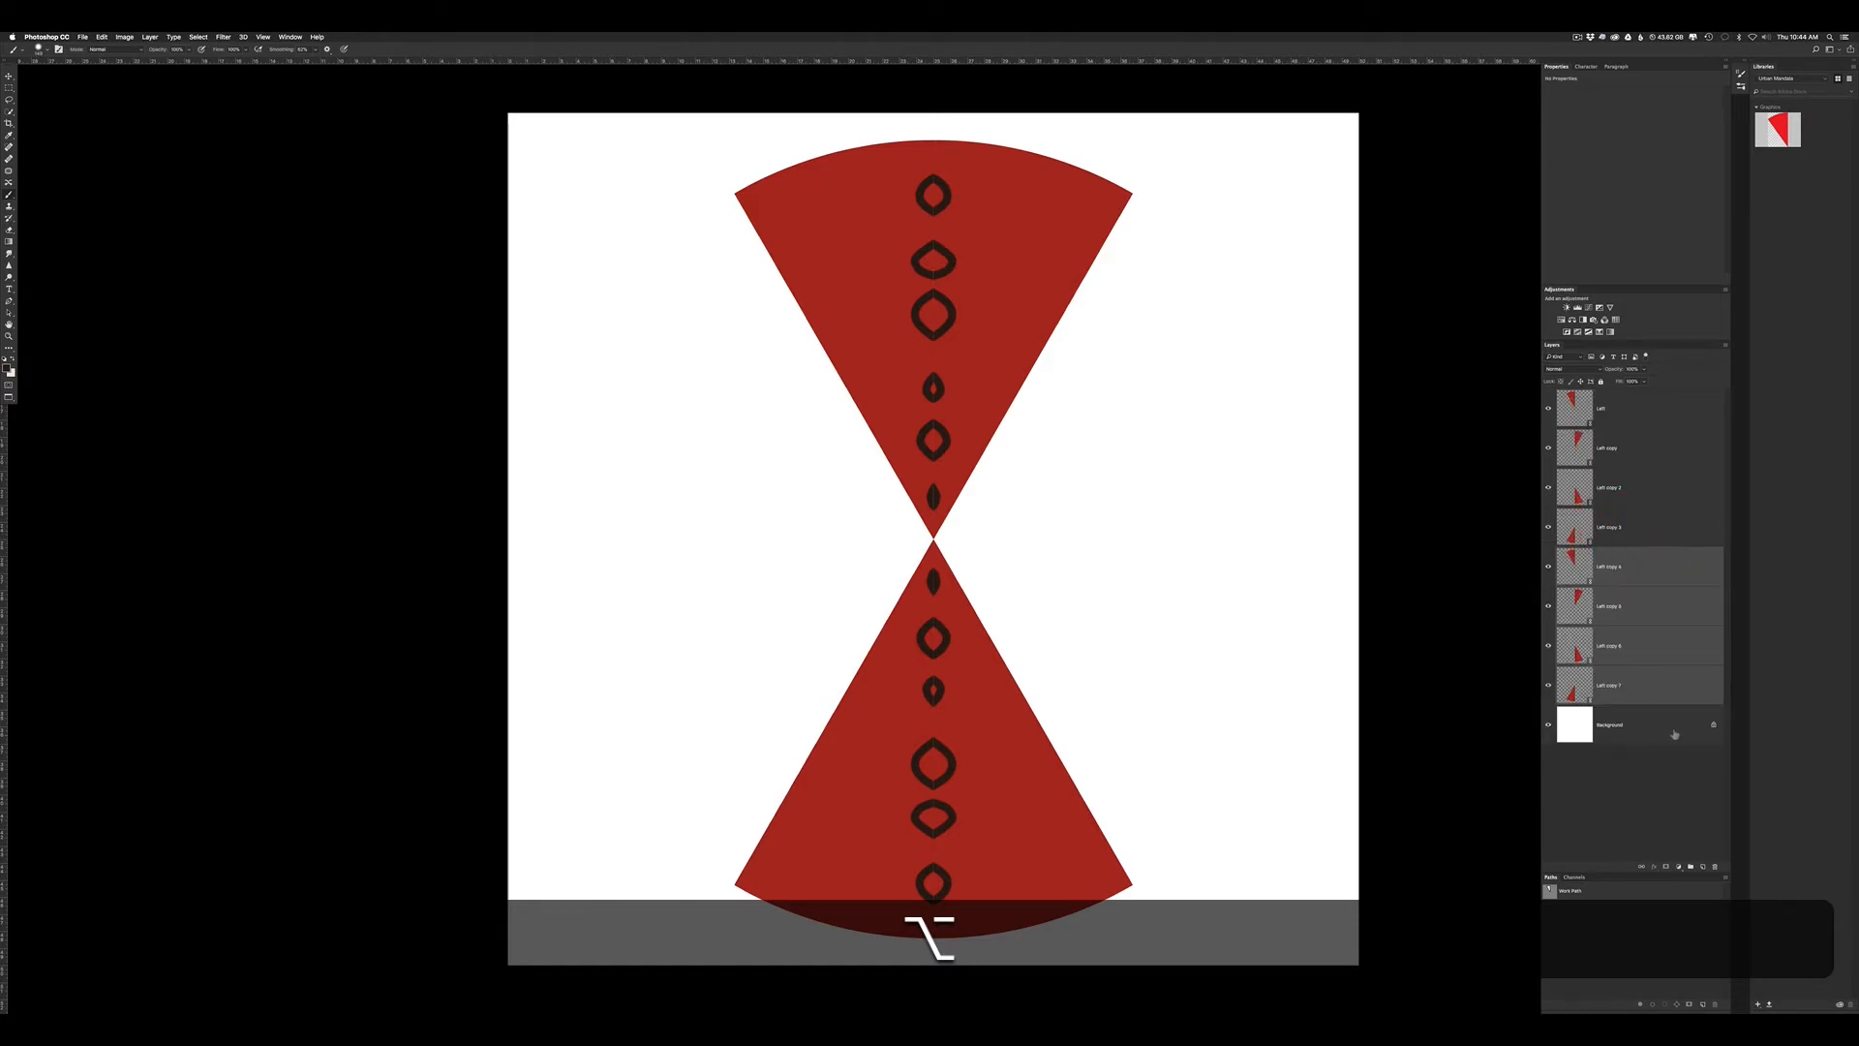
key("super+t")
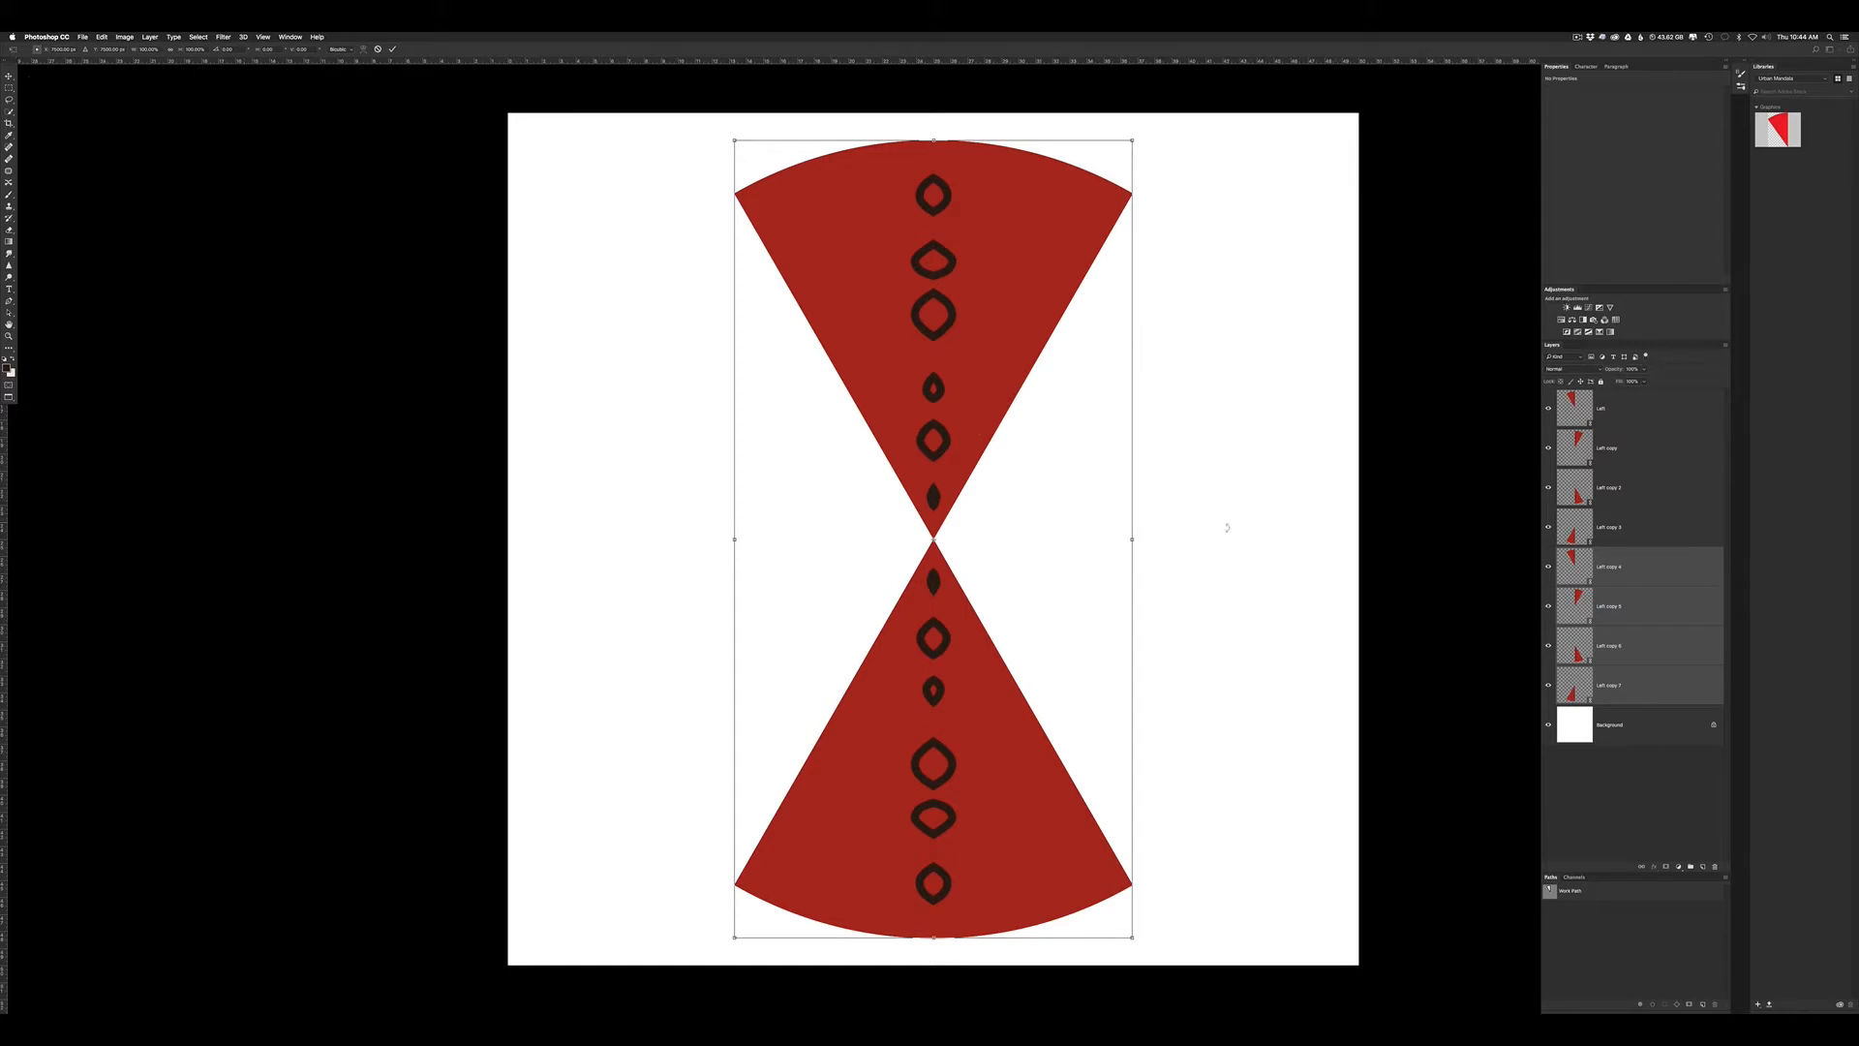
left_click_drag(1432, 514, 1122, 248)
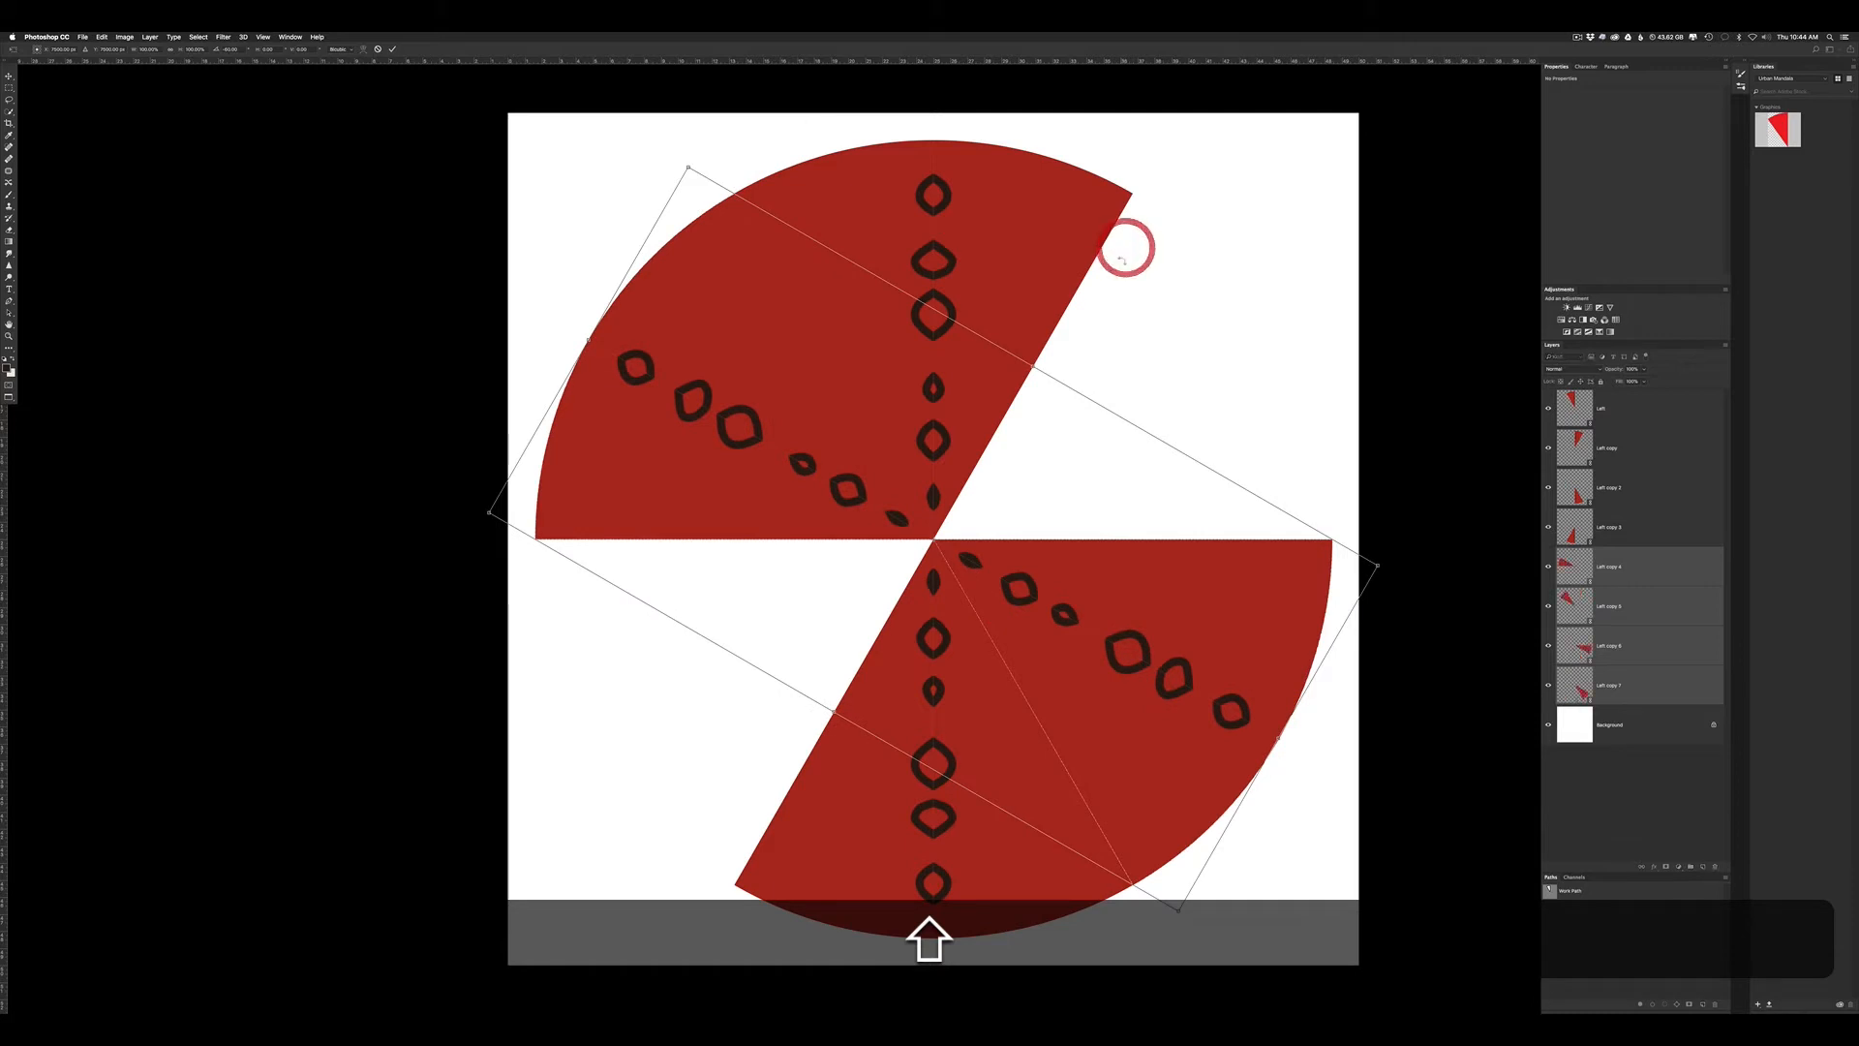
key("Return")
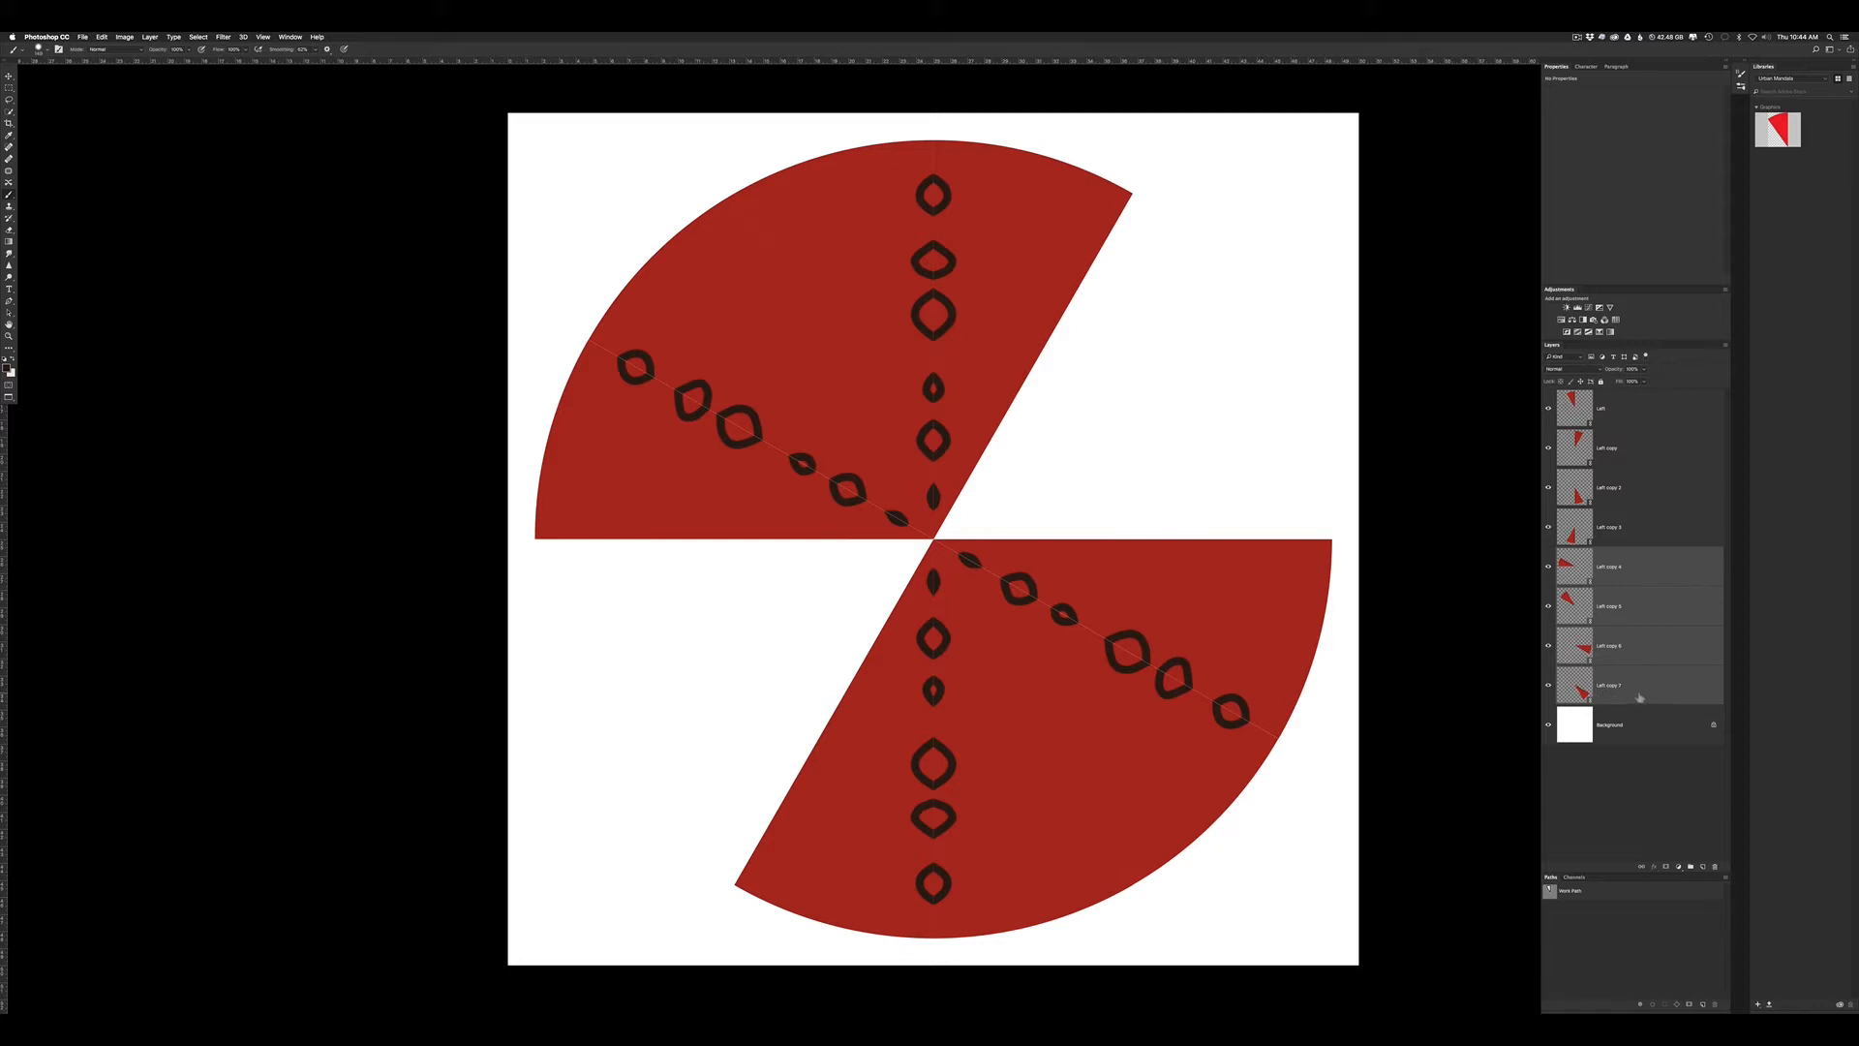
key("alt")
left_click_drag(1639, 695, 1704, 864)
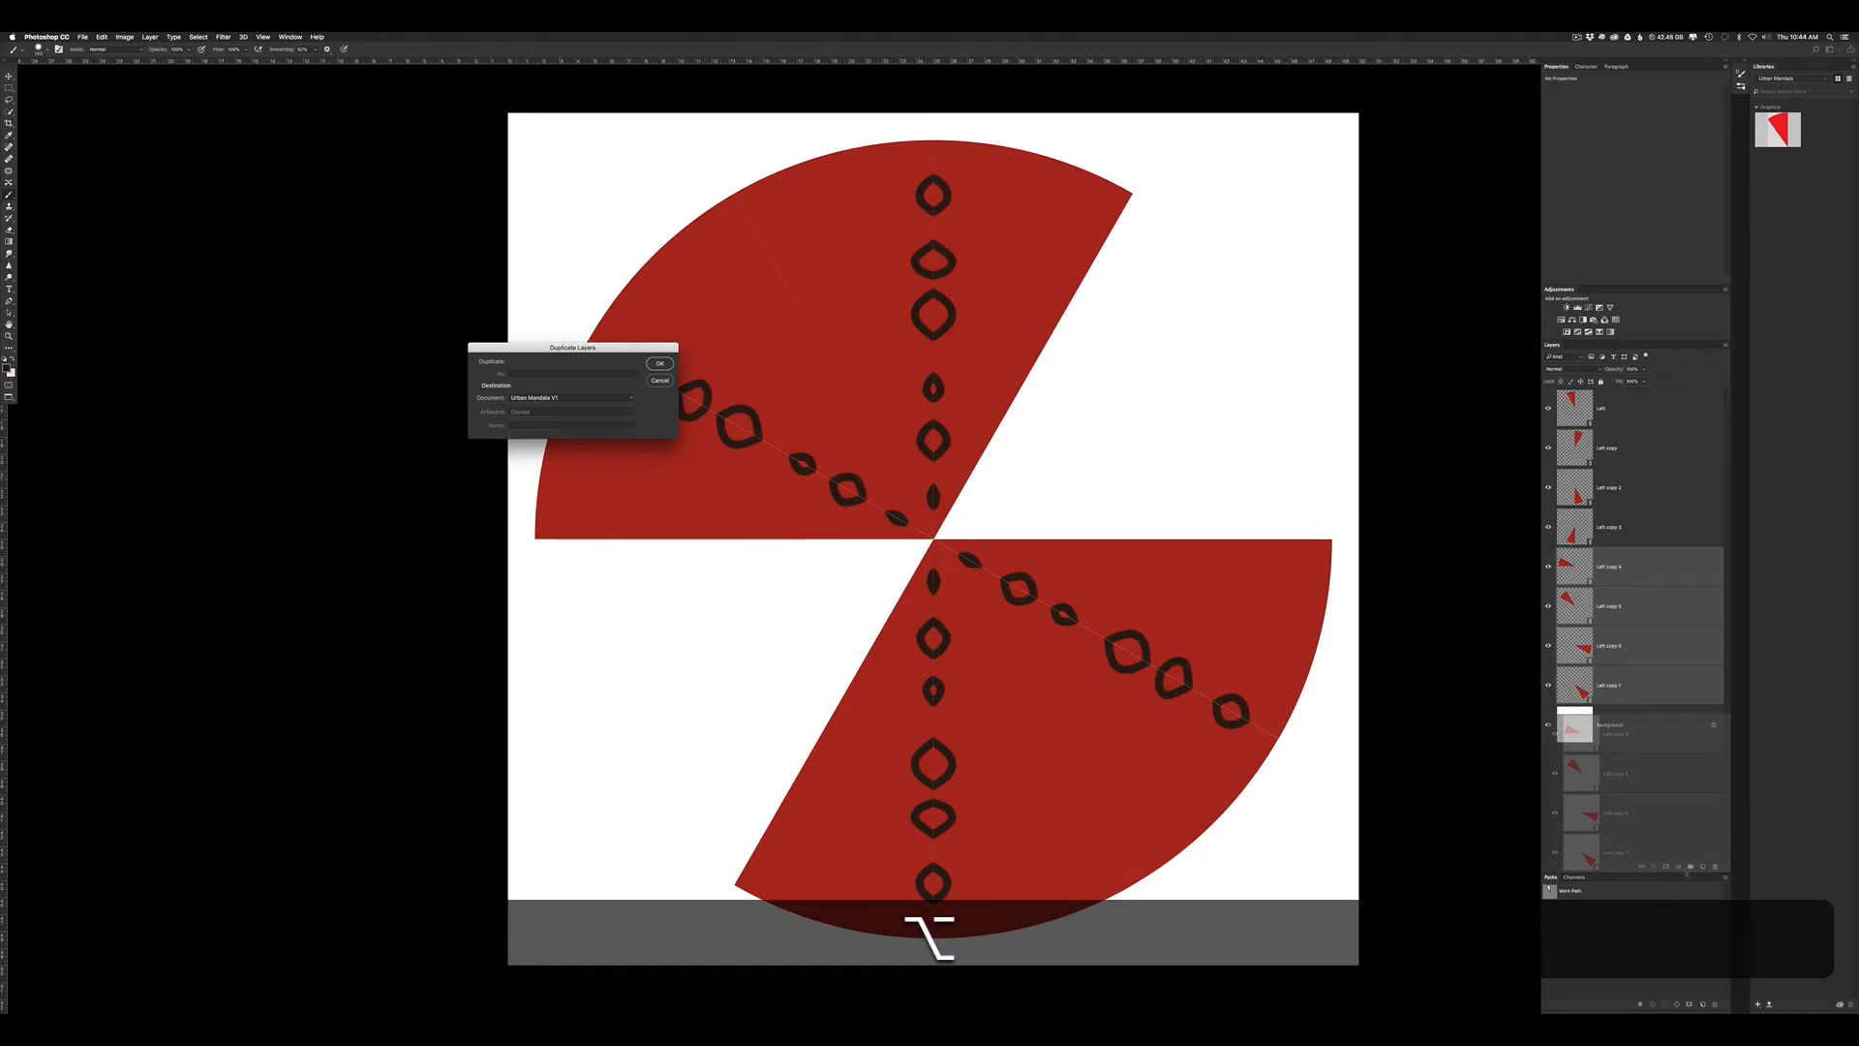
key("Escape")
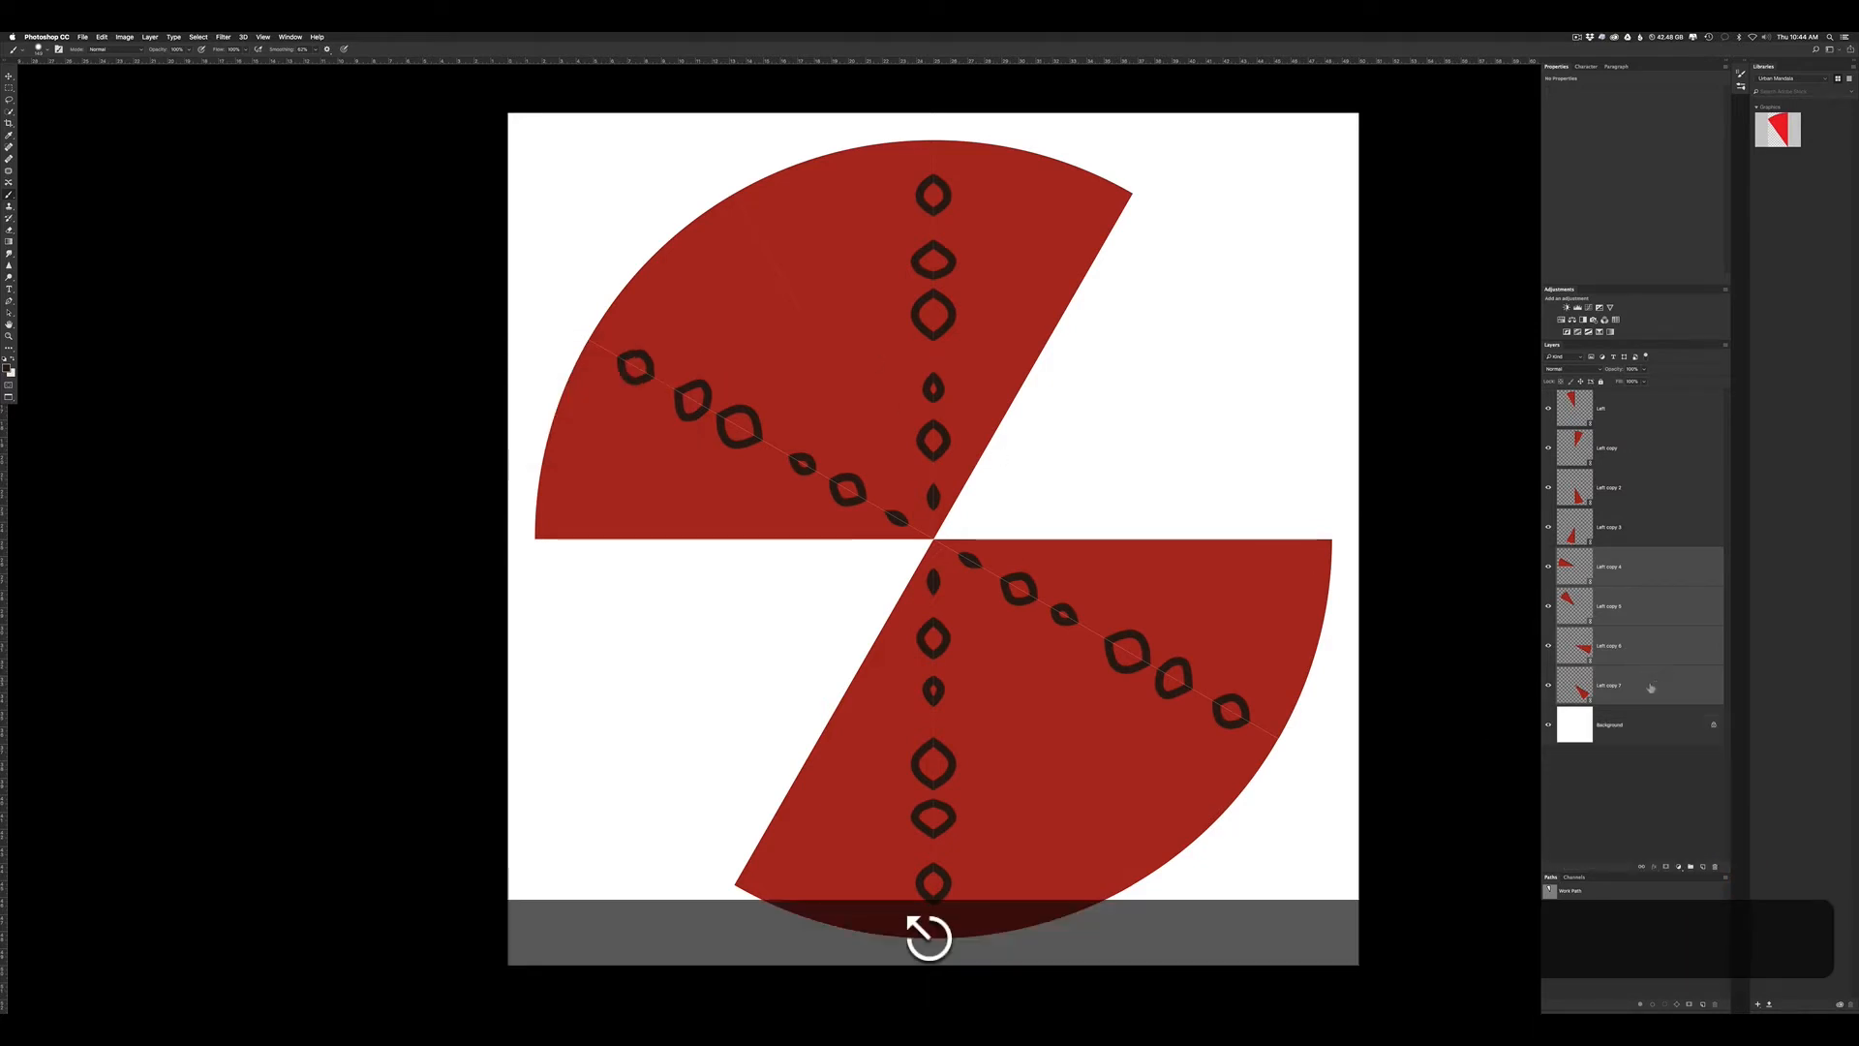
Step: Duplicate the four rotated wedge-half layers above the Background and rotate the new copies another 60° counter-clockwise to complete the circle
key("alt")
left_click_drag(1584, 693, 1583, 741)
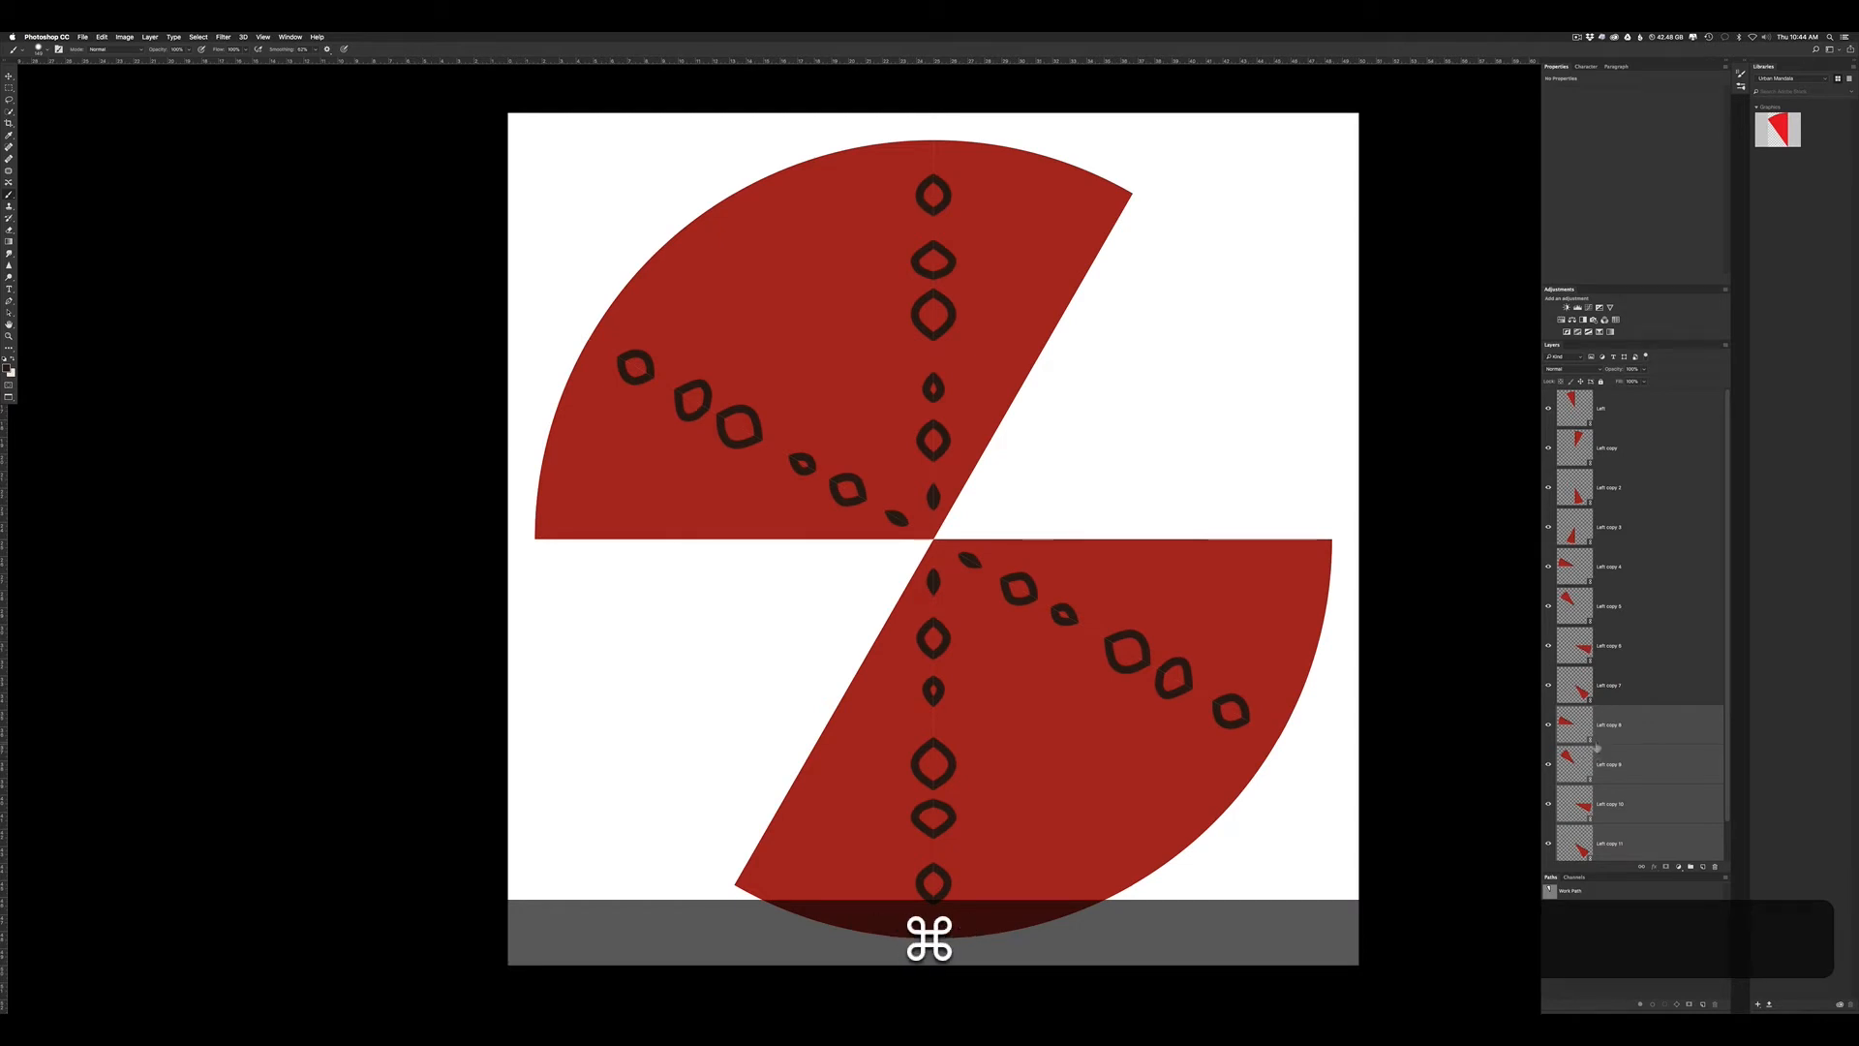
key("super+t")
key("shift")
left_click_drag(1267, 140, 838, 125)
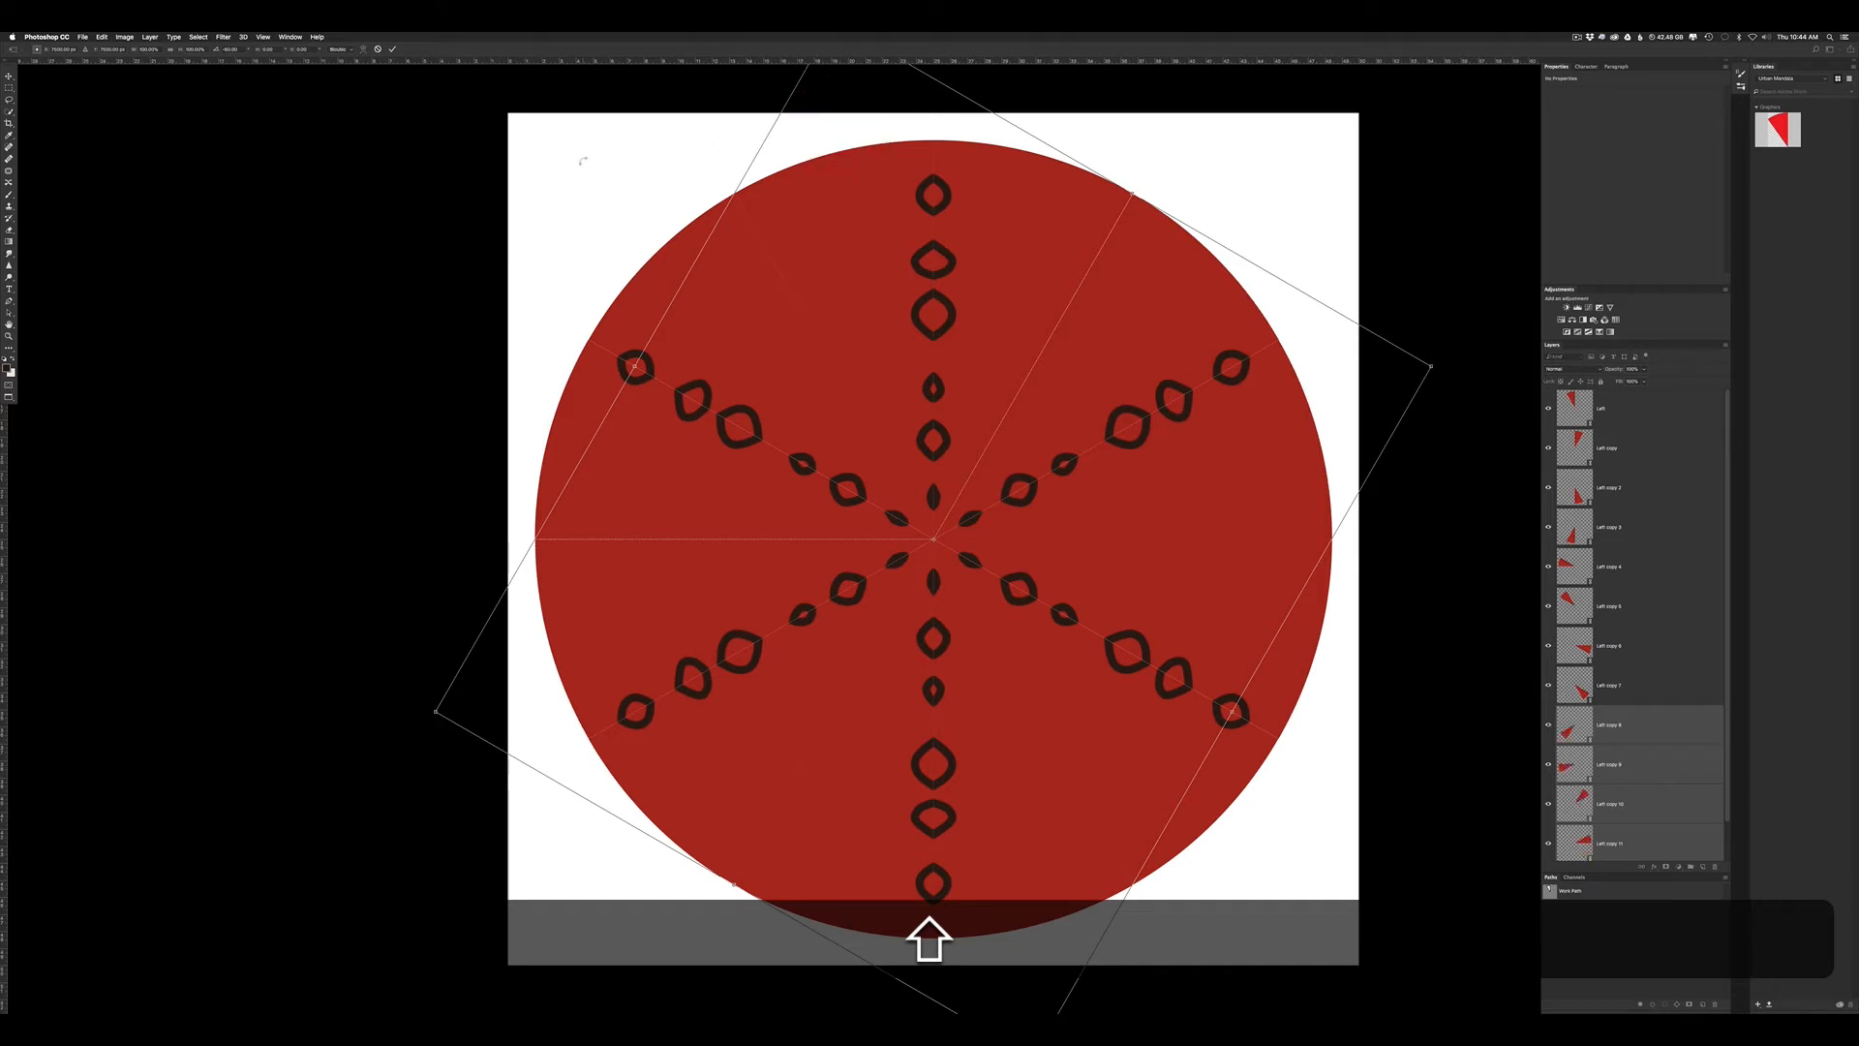
key("Return")
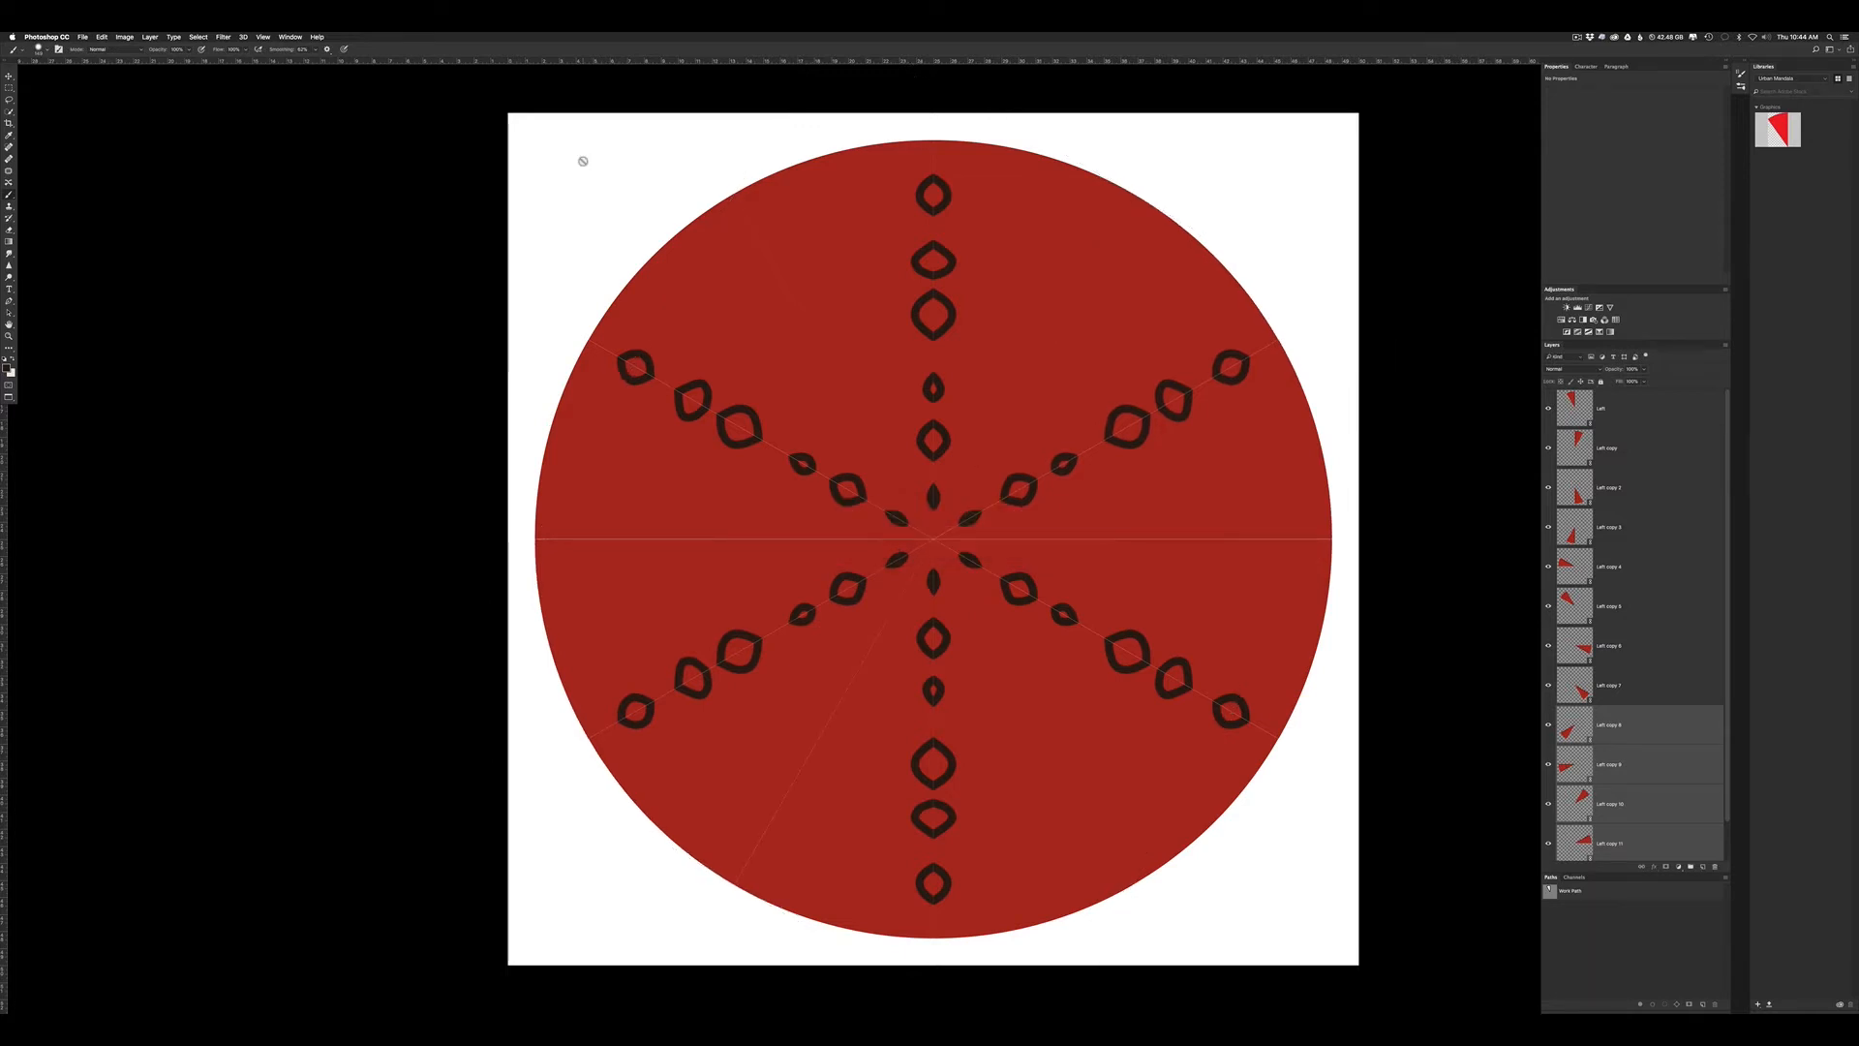
Step: Inspect the seams between the wedges closely at the mandala's centre, and return to a view of the whole canvas
key("super+equal")
key("super+equal")
key("super+equal")
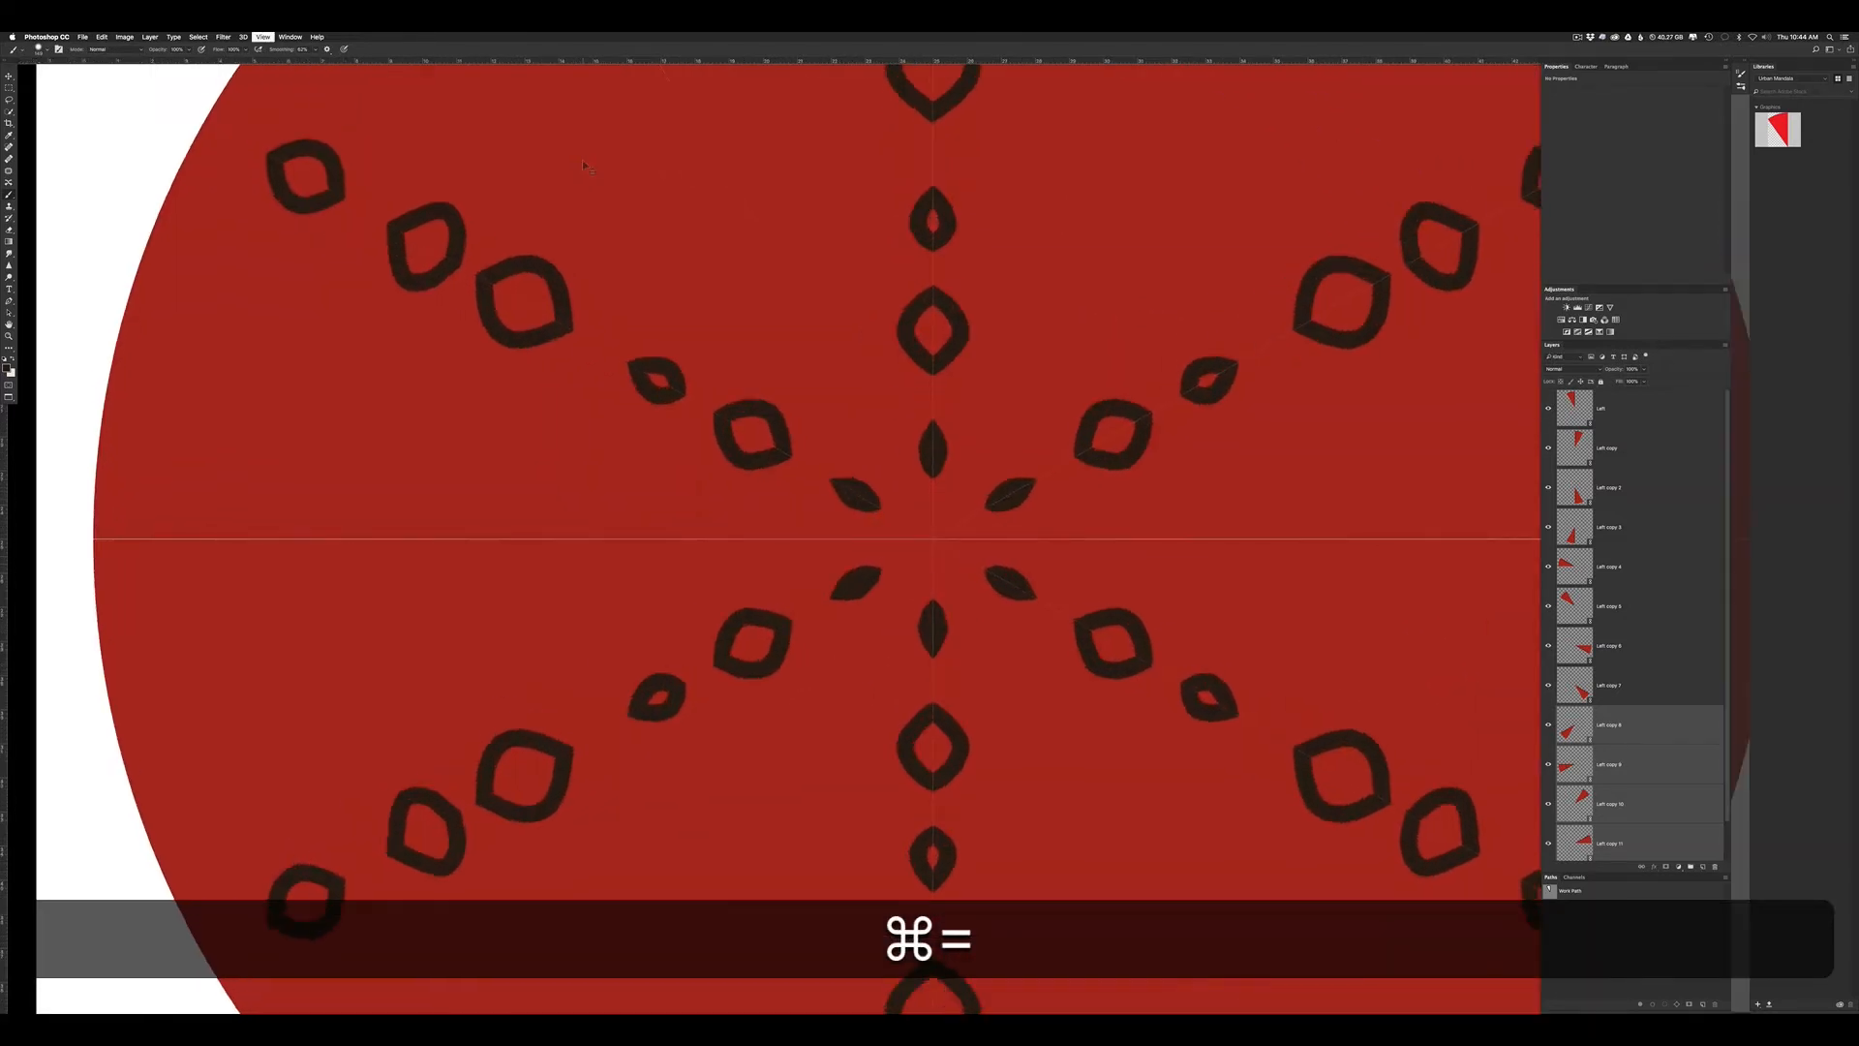
key("super+equal")
key("super+equal")
key("super+equal")
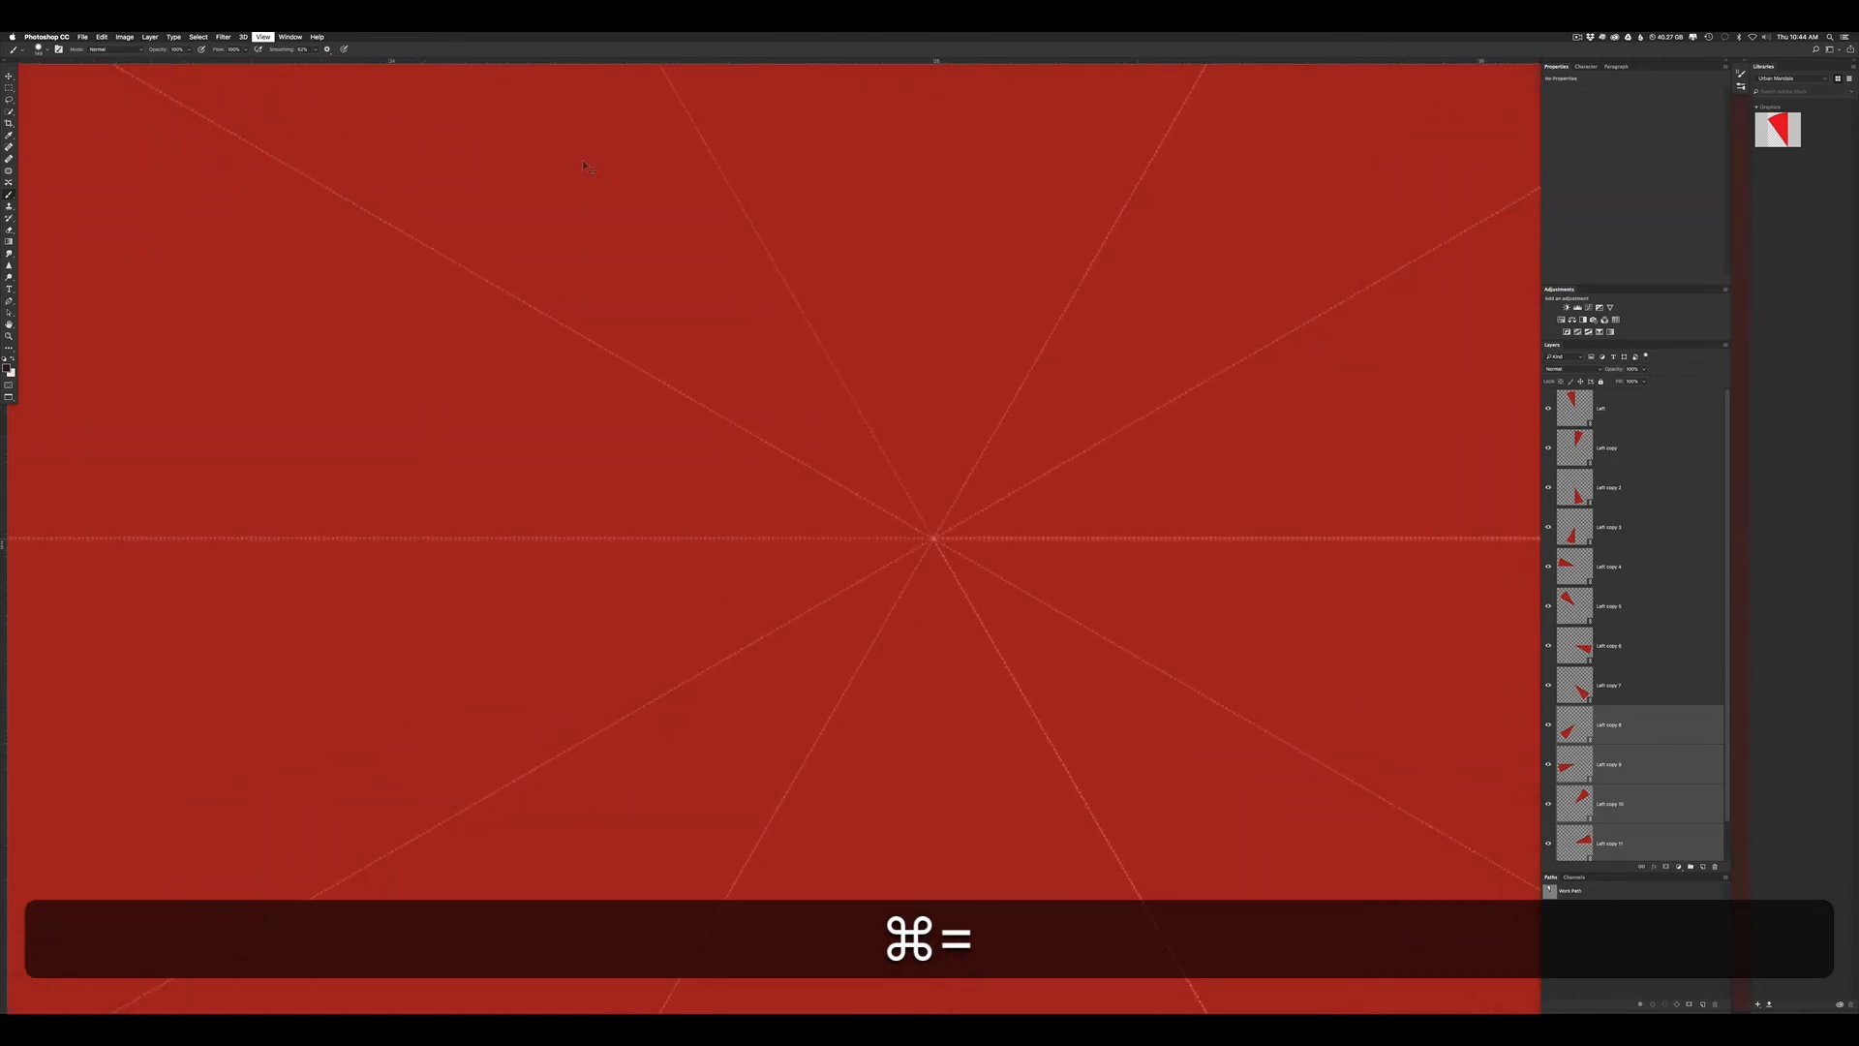
key("super+equal")
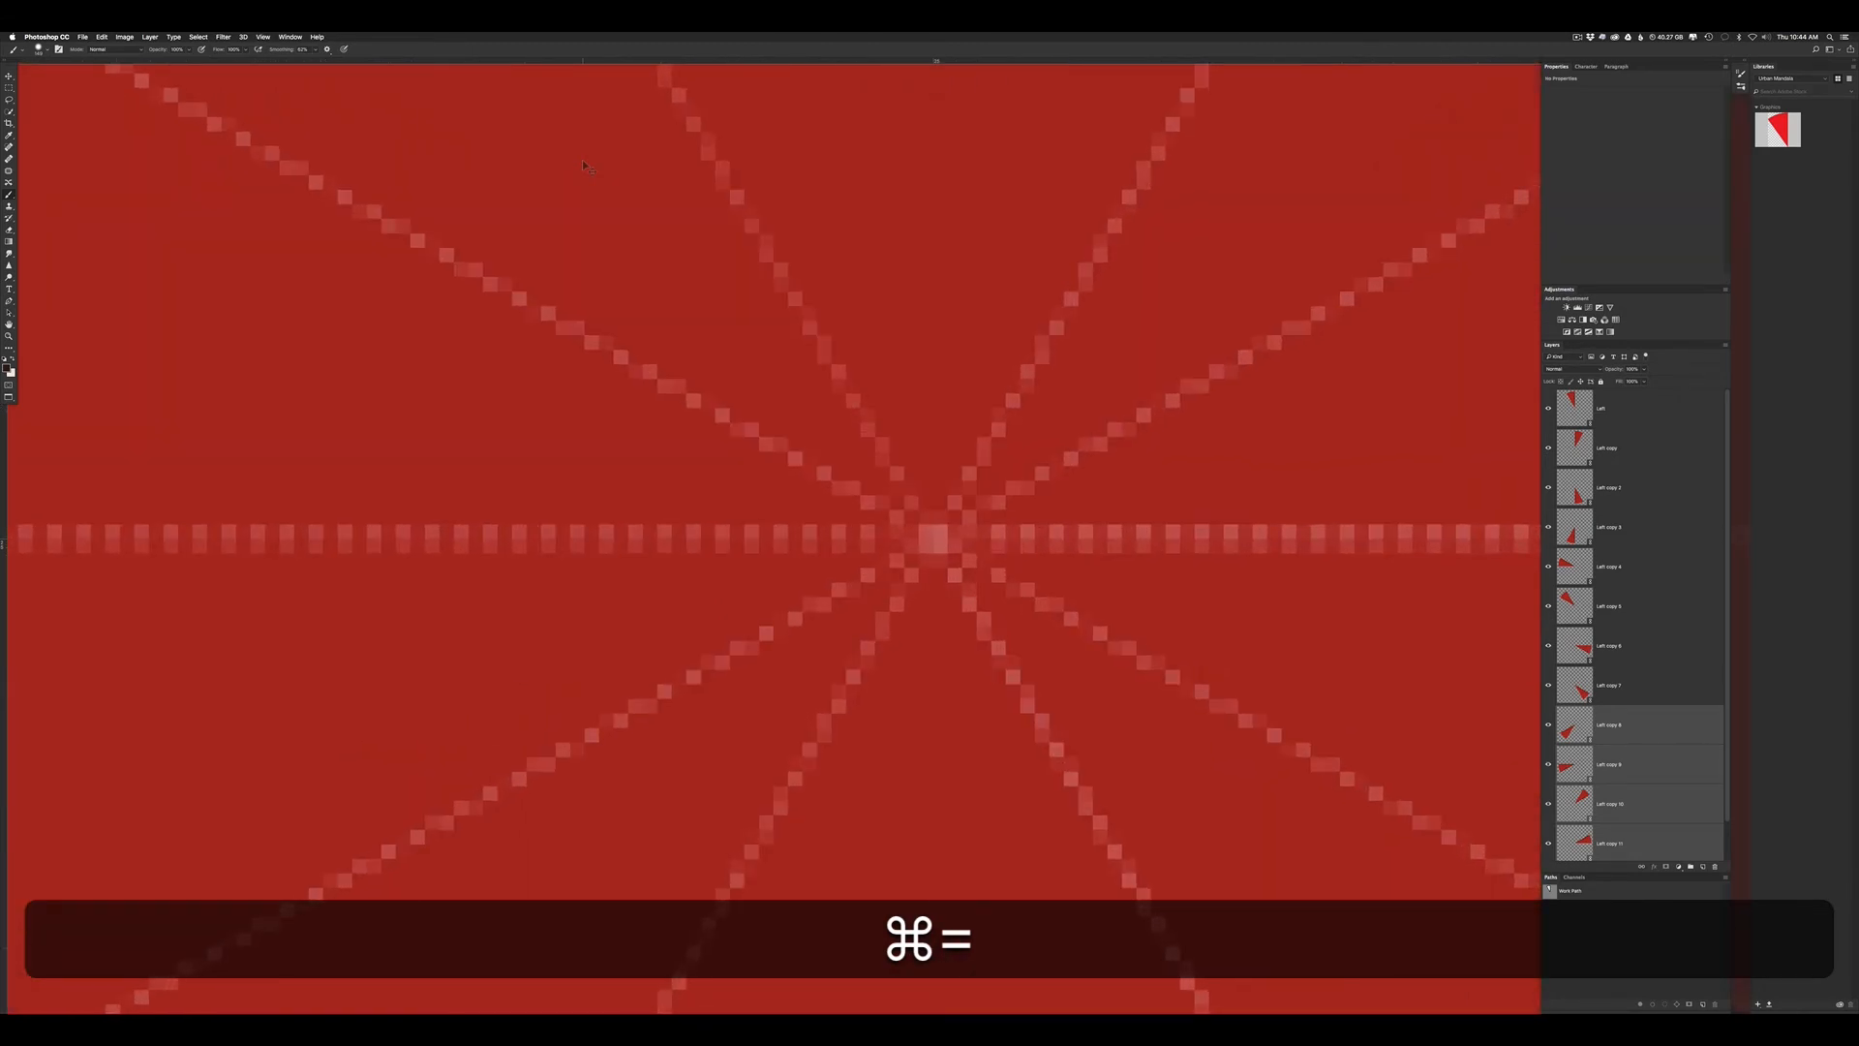
key("super+minus")
key("super+minus")
key("super+minus")
key("super+minus")
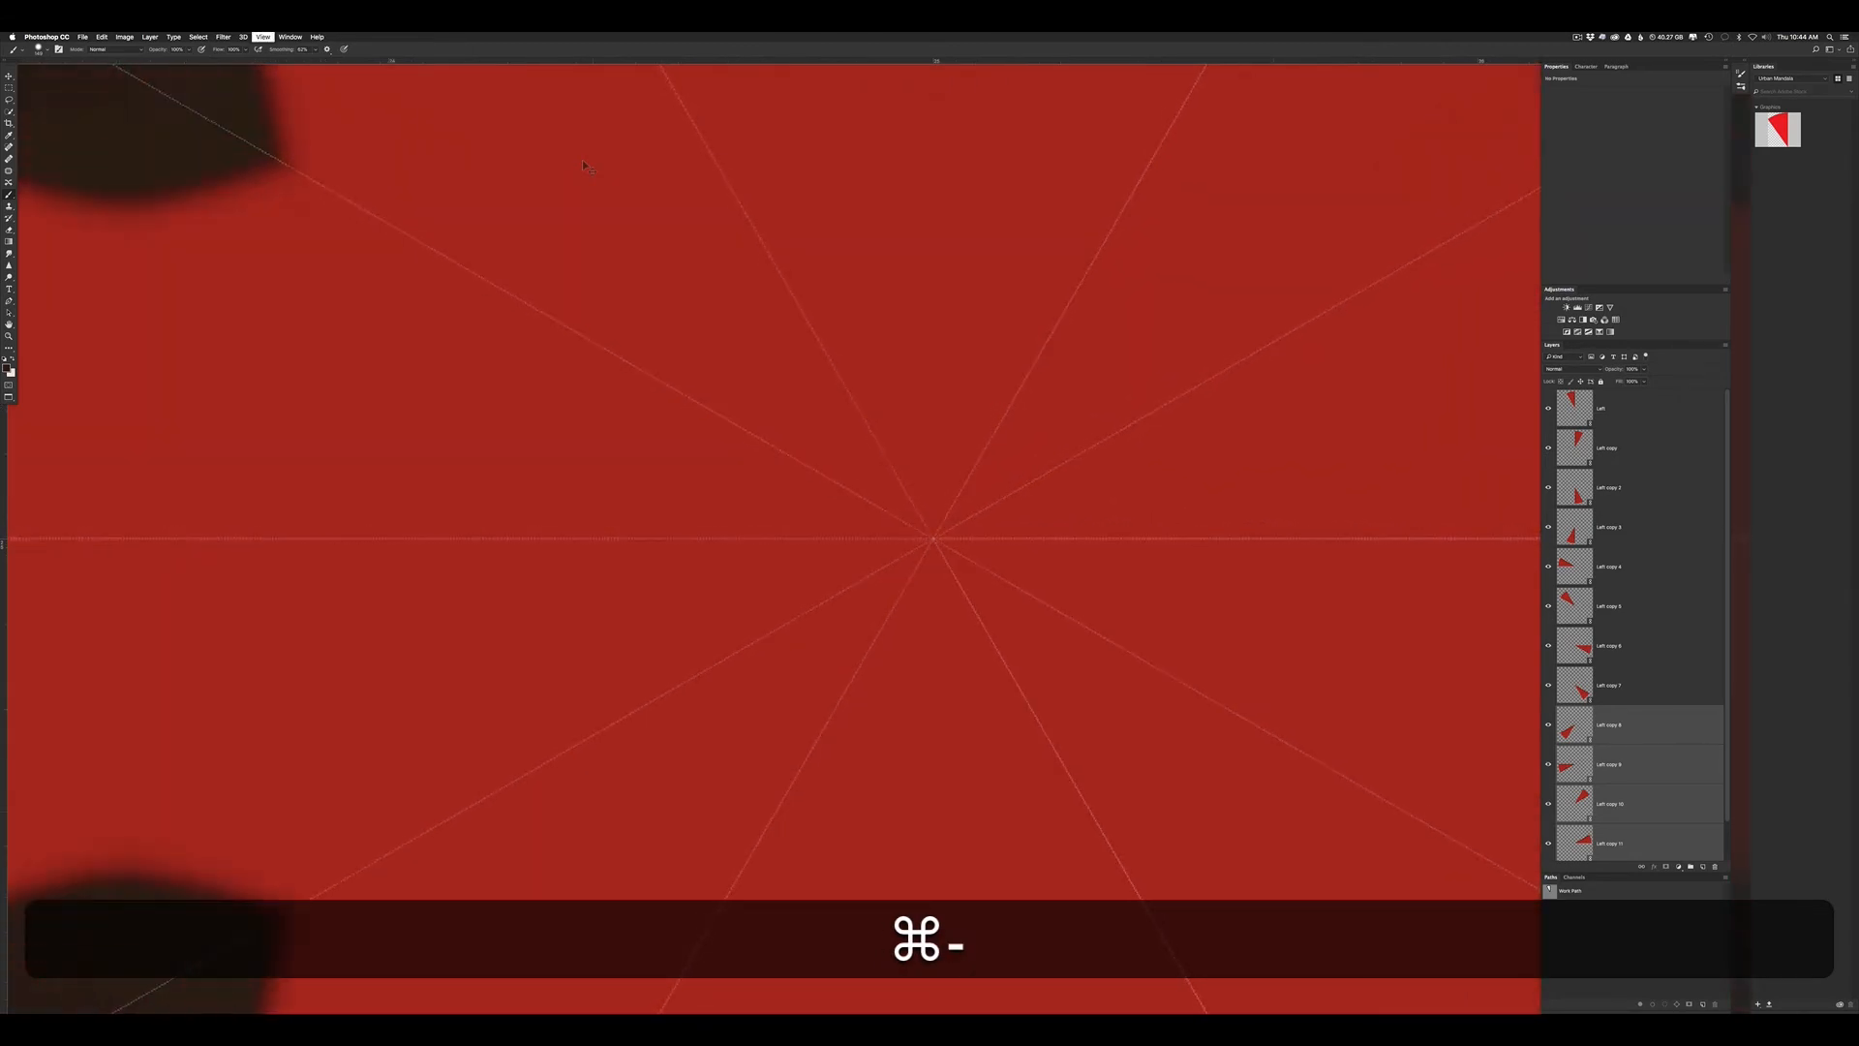
key("super+minus")
key("super+minus")
key("super+minus")
key("super+minus")
key("super+minus")
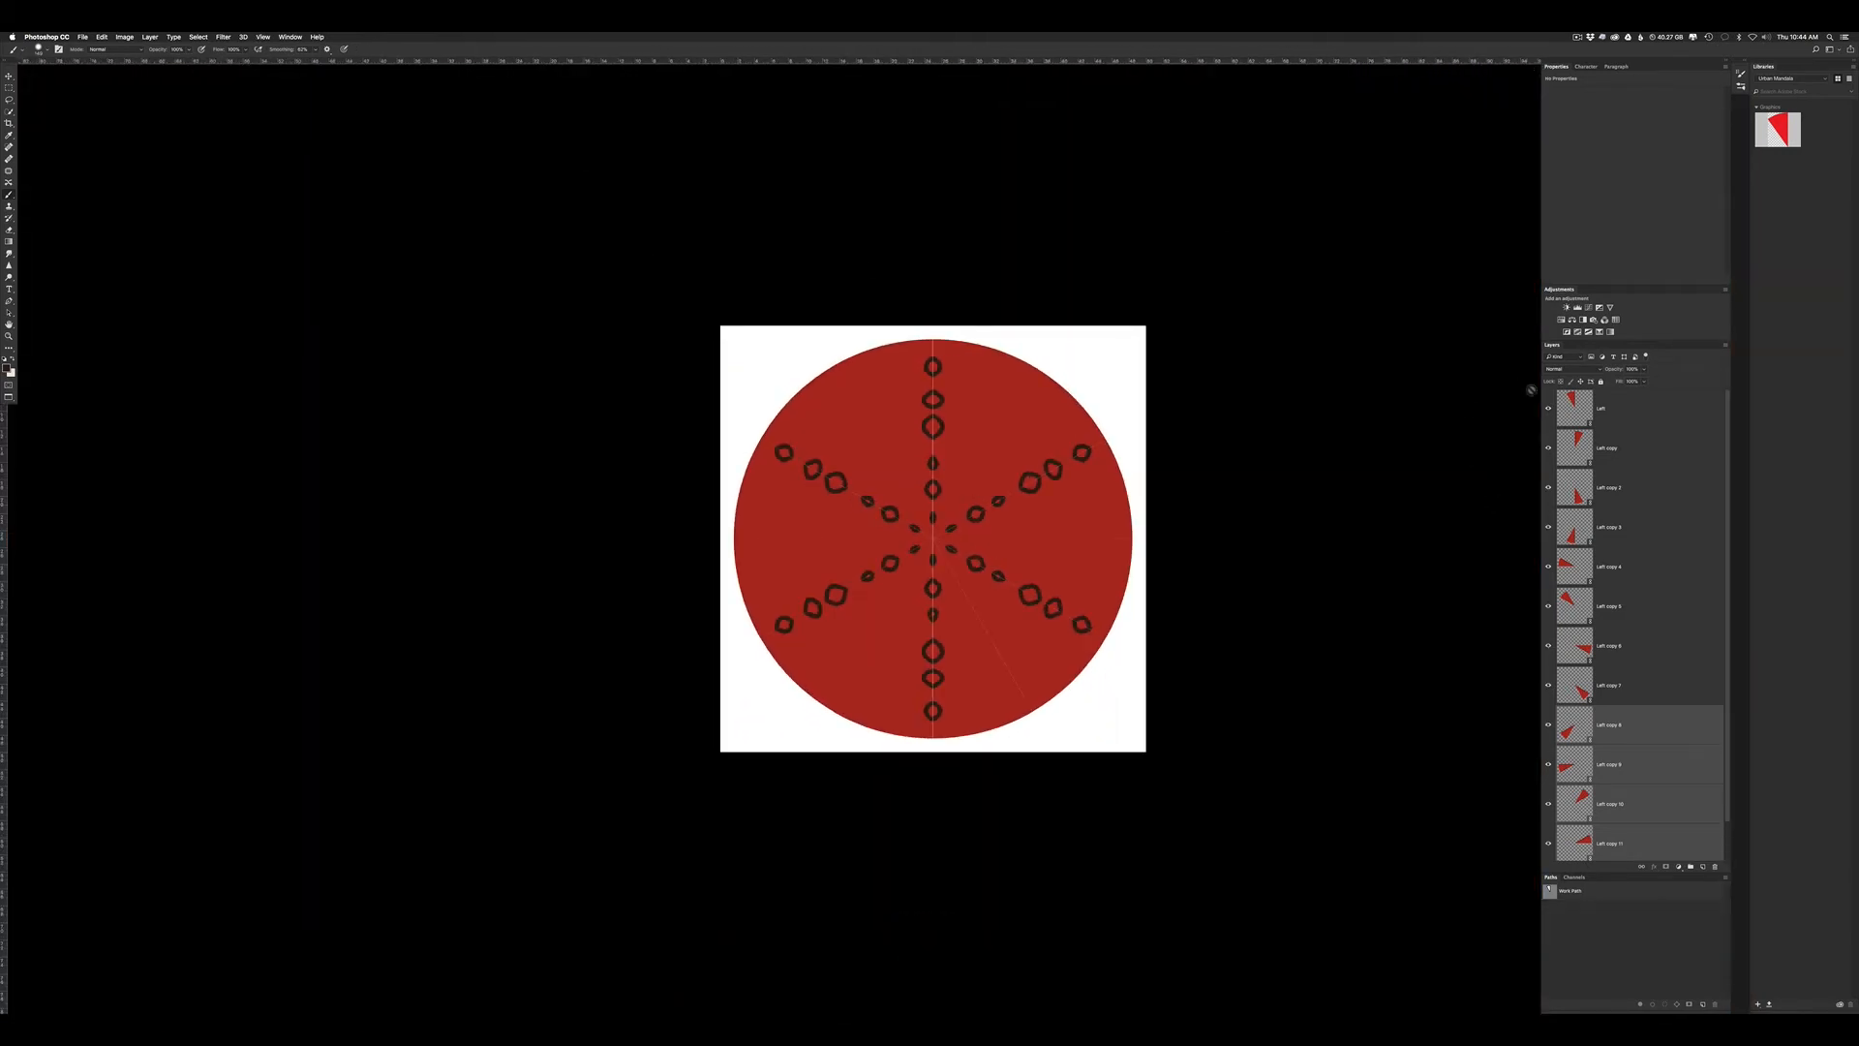
Step: Select the Left layer and return from full screen to the standard screen mode with a floating document window
left_click(1608, 412)
key("f")
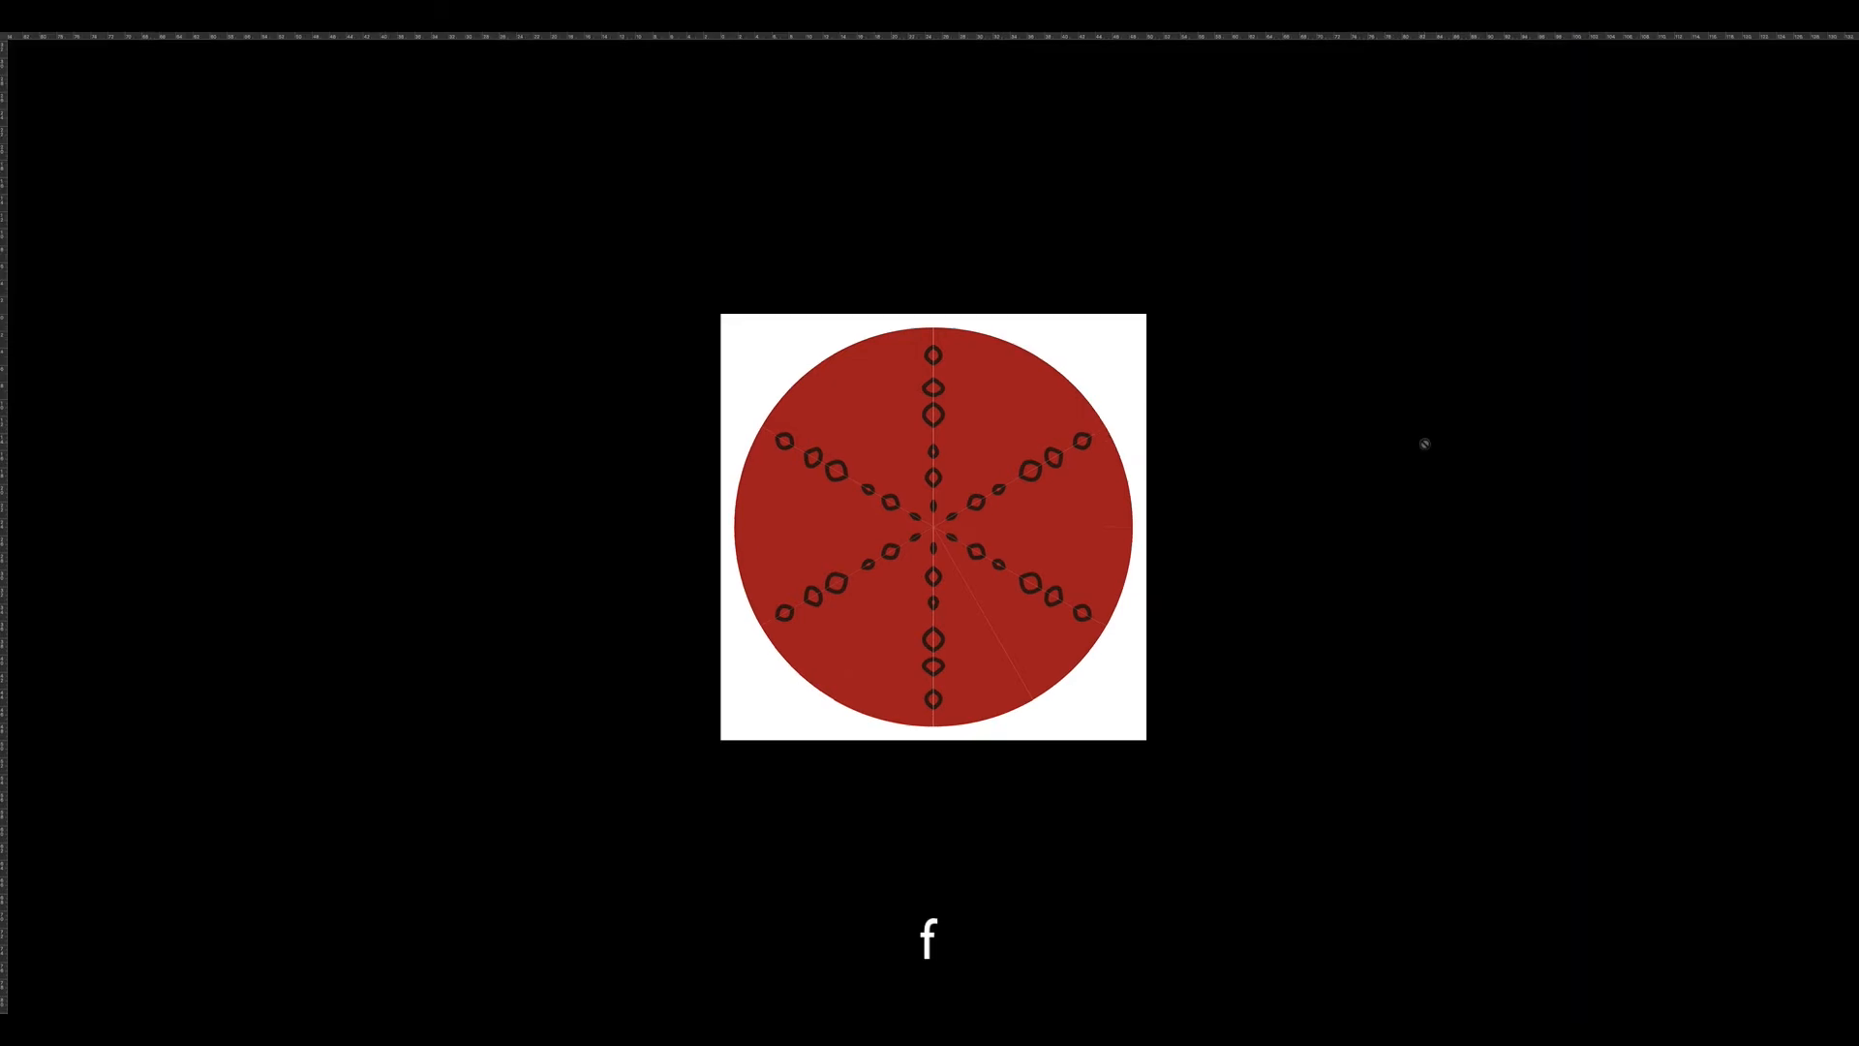
key("f")
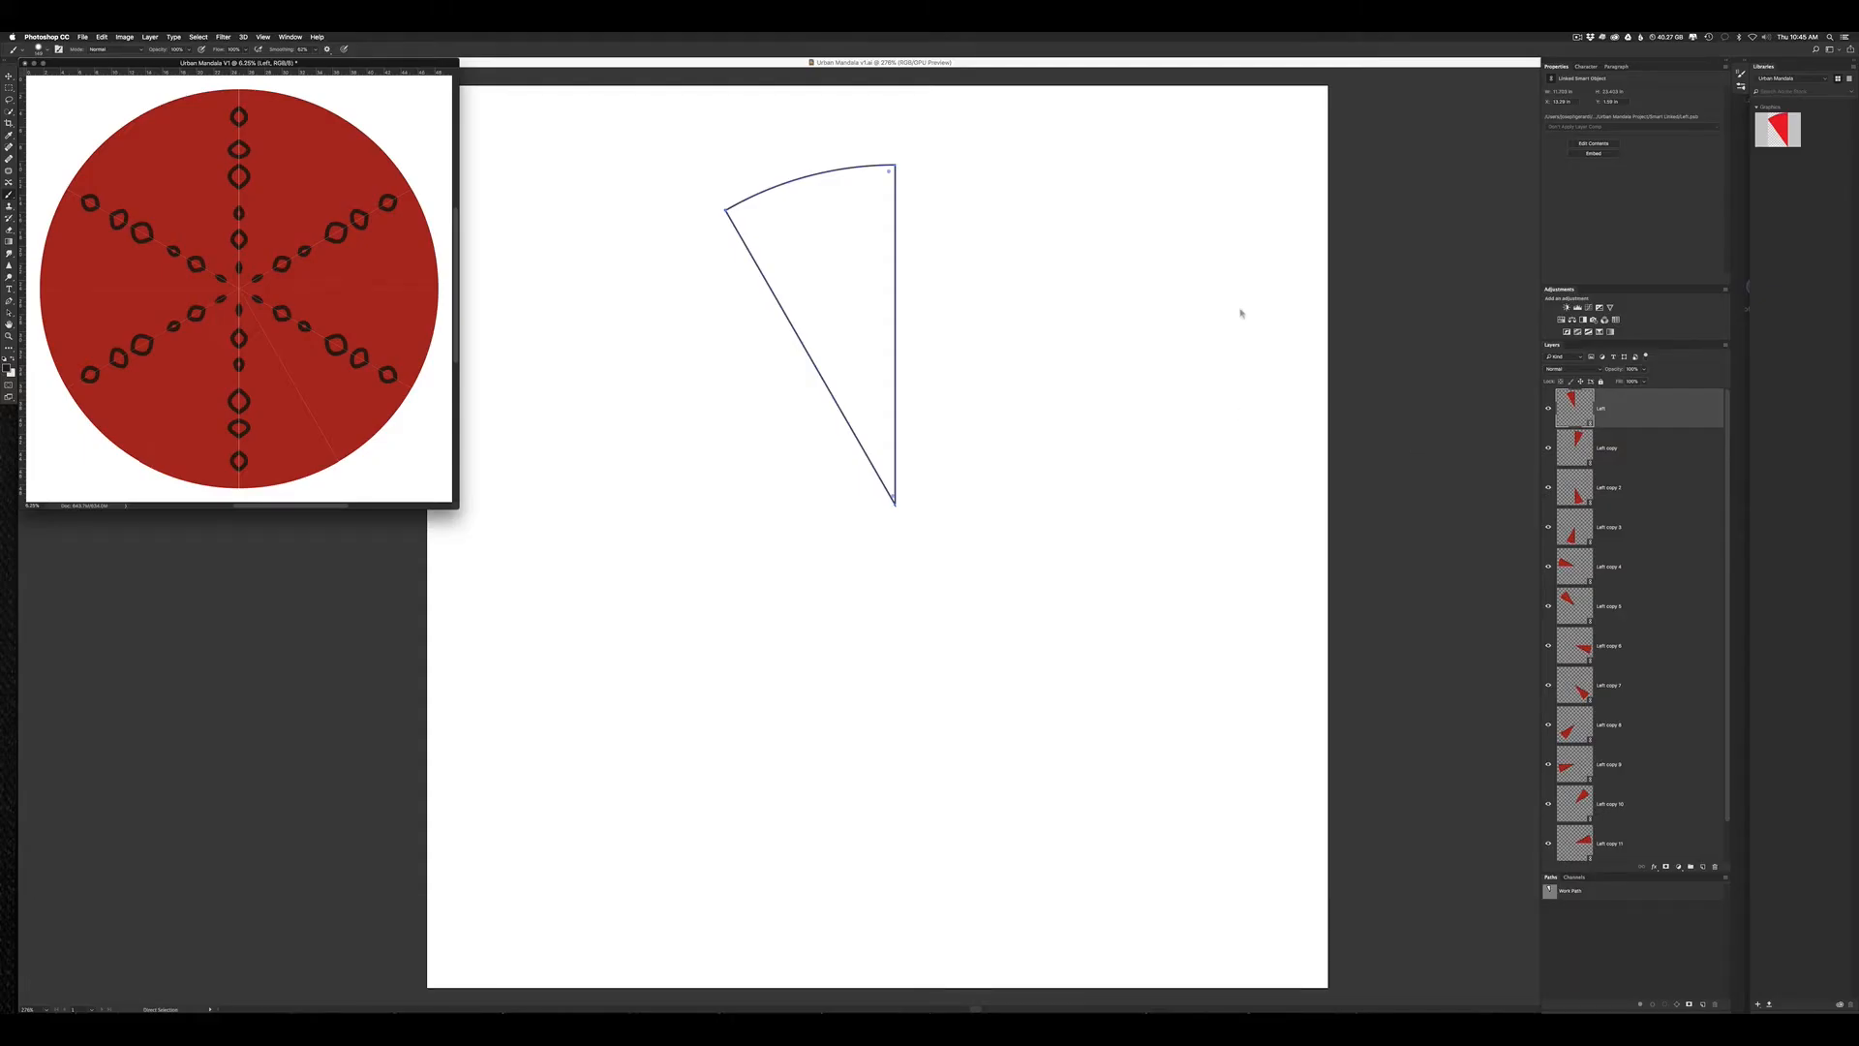
Step: Switch to Illustrator, save the Urban Mandala wedge outline file, and quit Illustrator
key("super+Tab")
key("super+s")
key("super+q")
key("super+q")
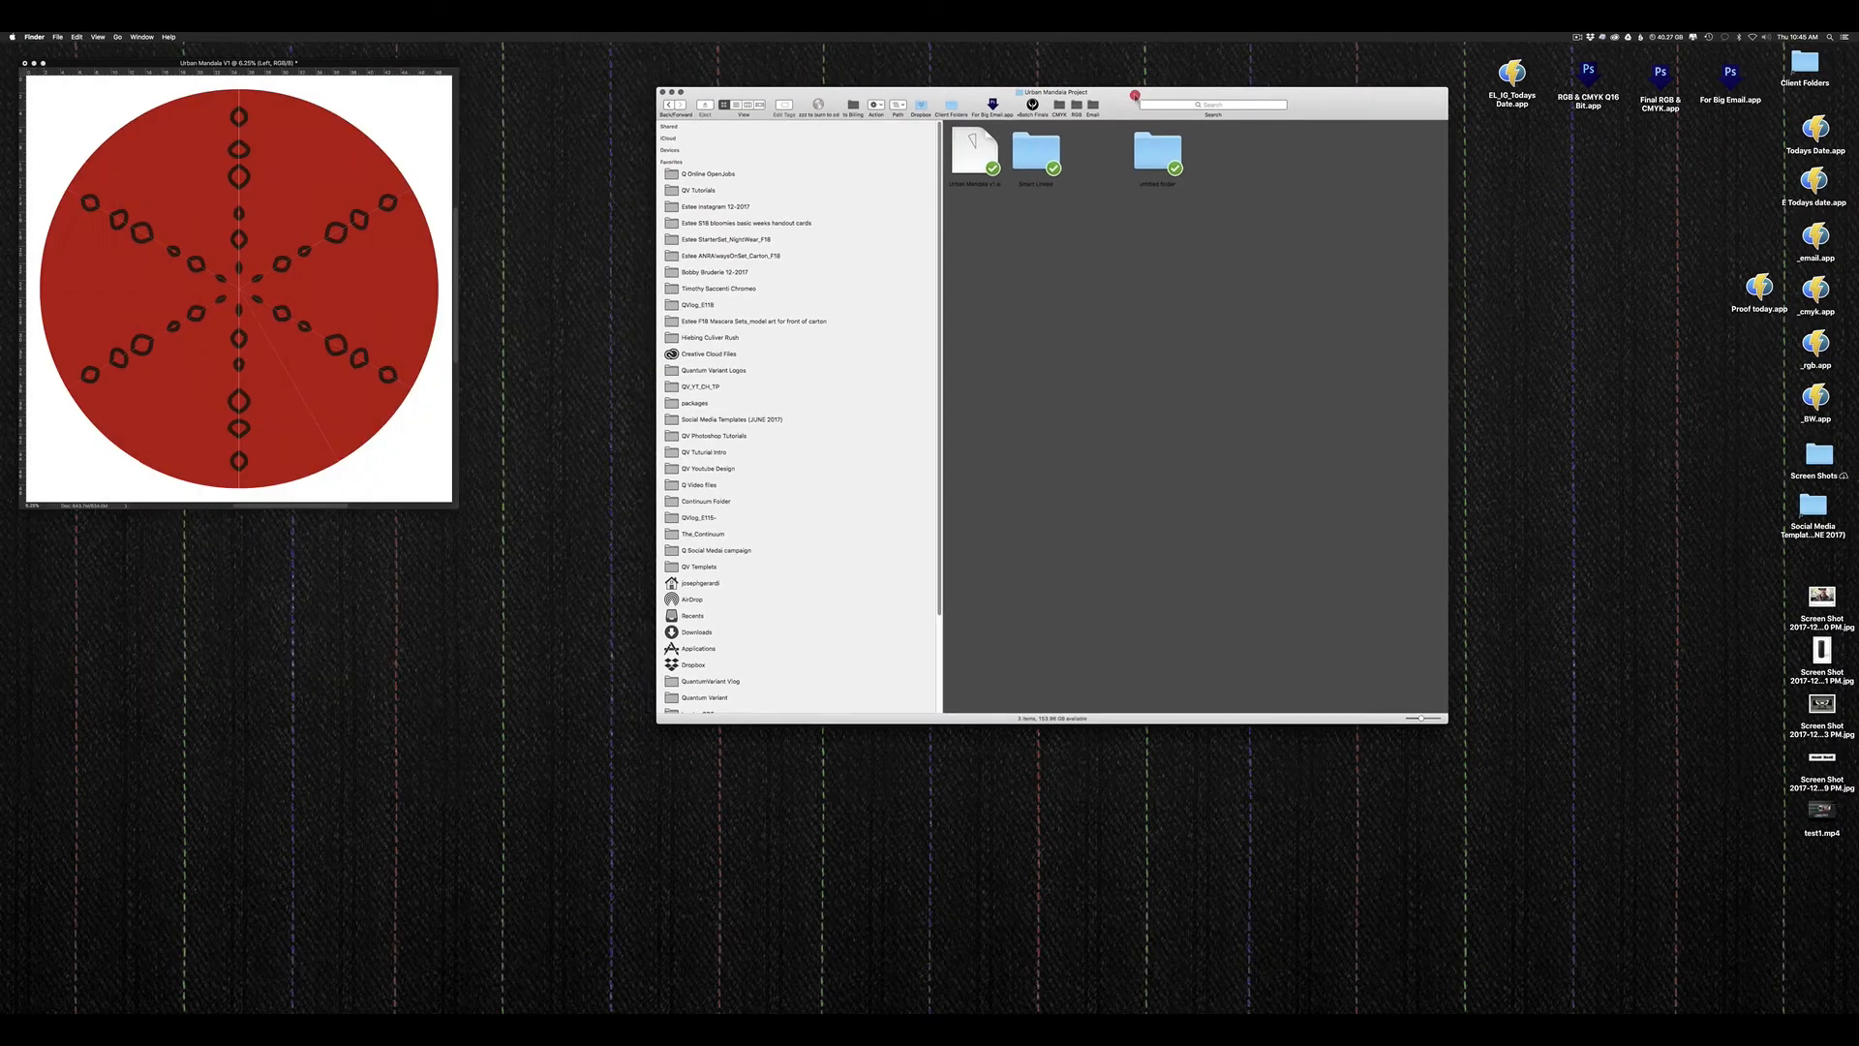
Step: Open Left.psb from the project's linked smart-object folder in Finder and place its window beside the mandala document
left_click_drag(1124, 89, 1113, 89)
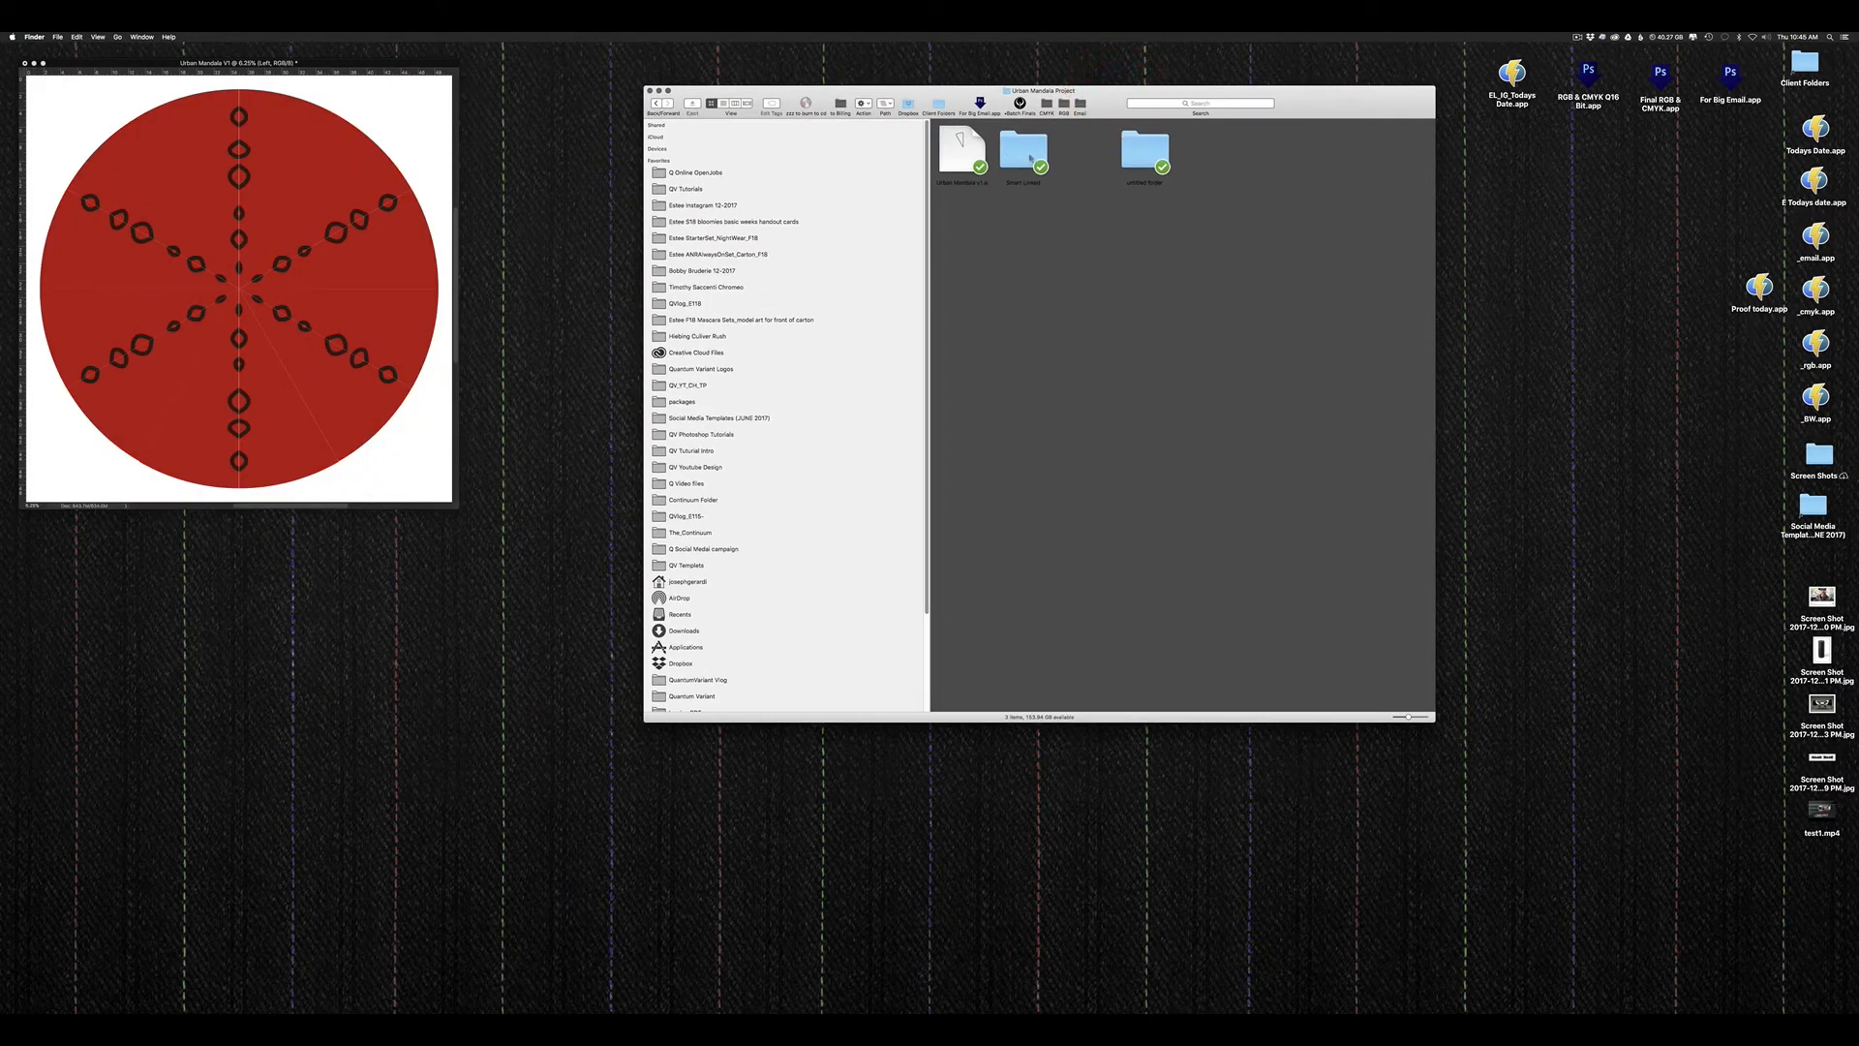
left_click(1030, 155)
double_click(963, 150)
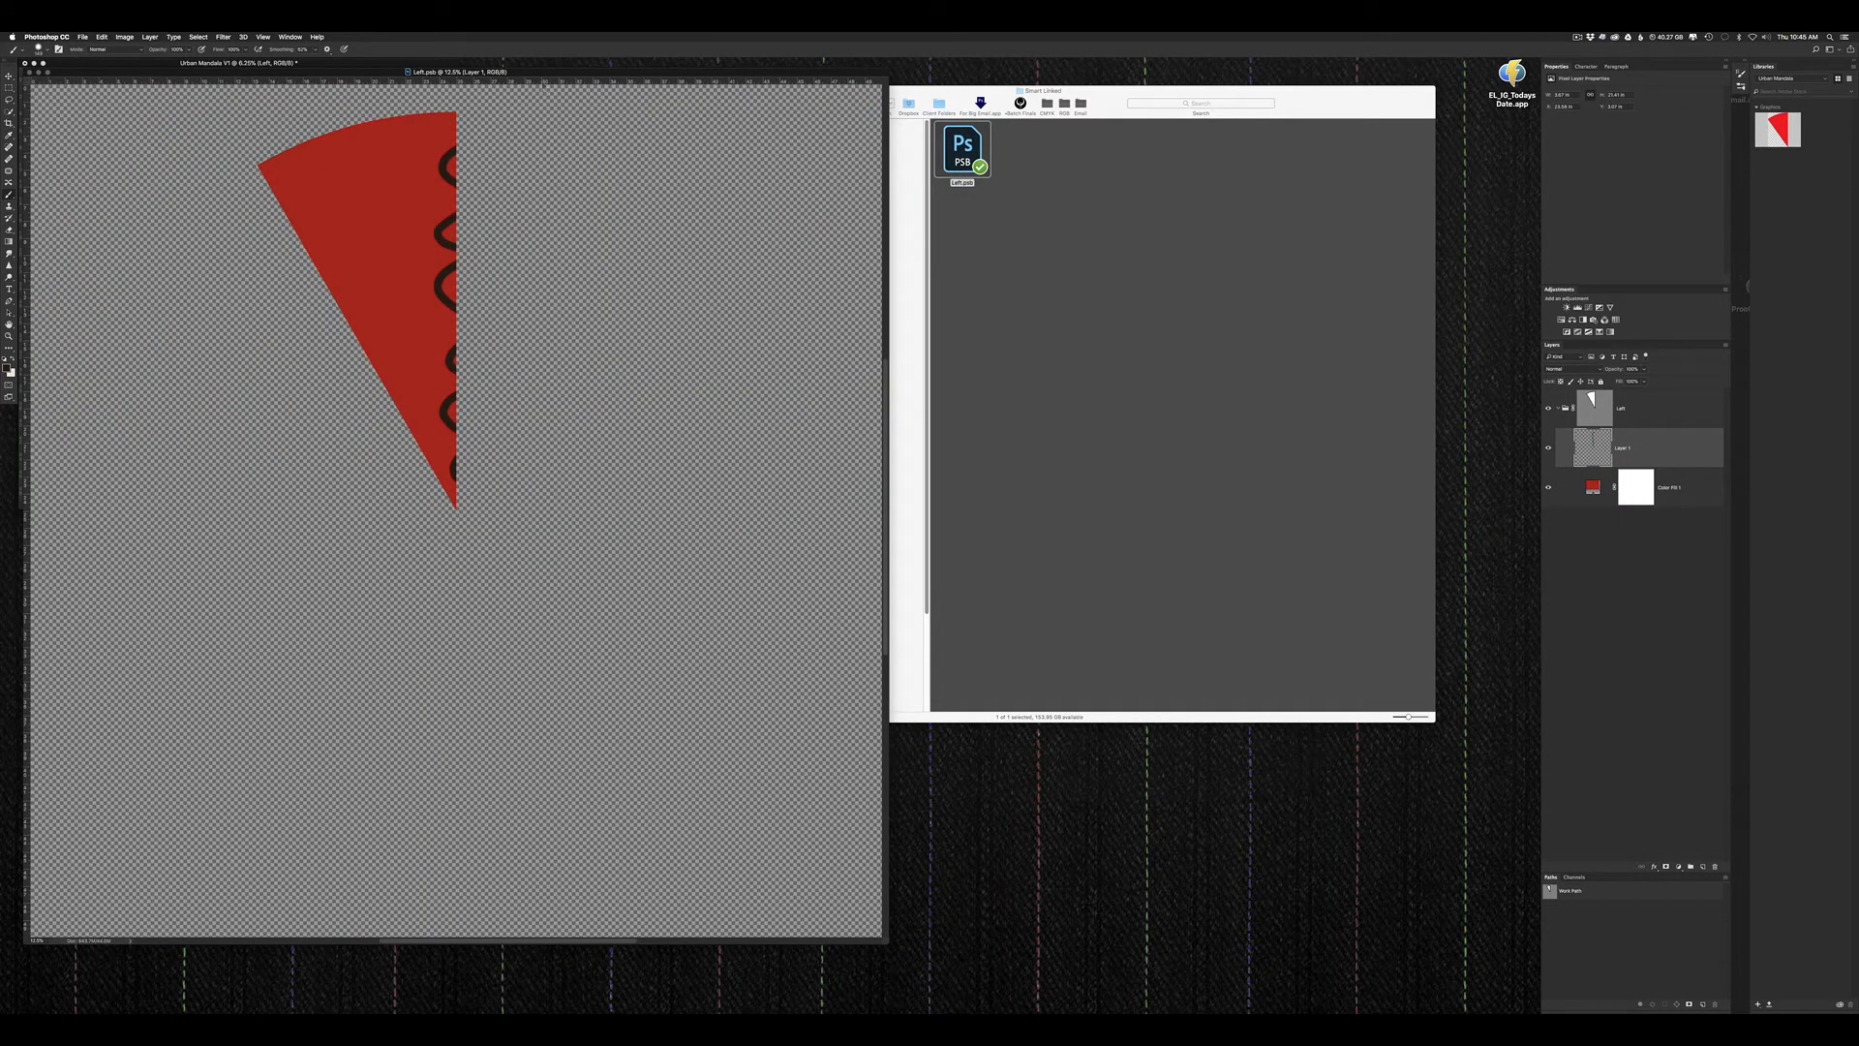
left_click_drag(545, 76, 1084, 194)
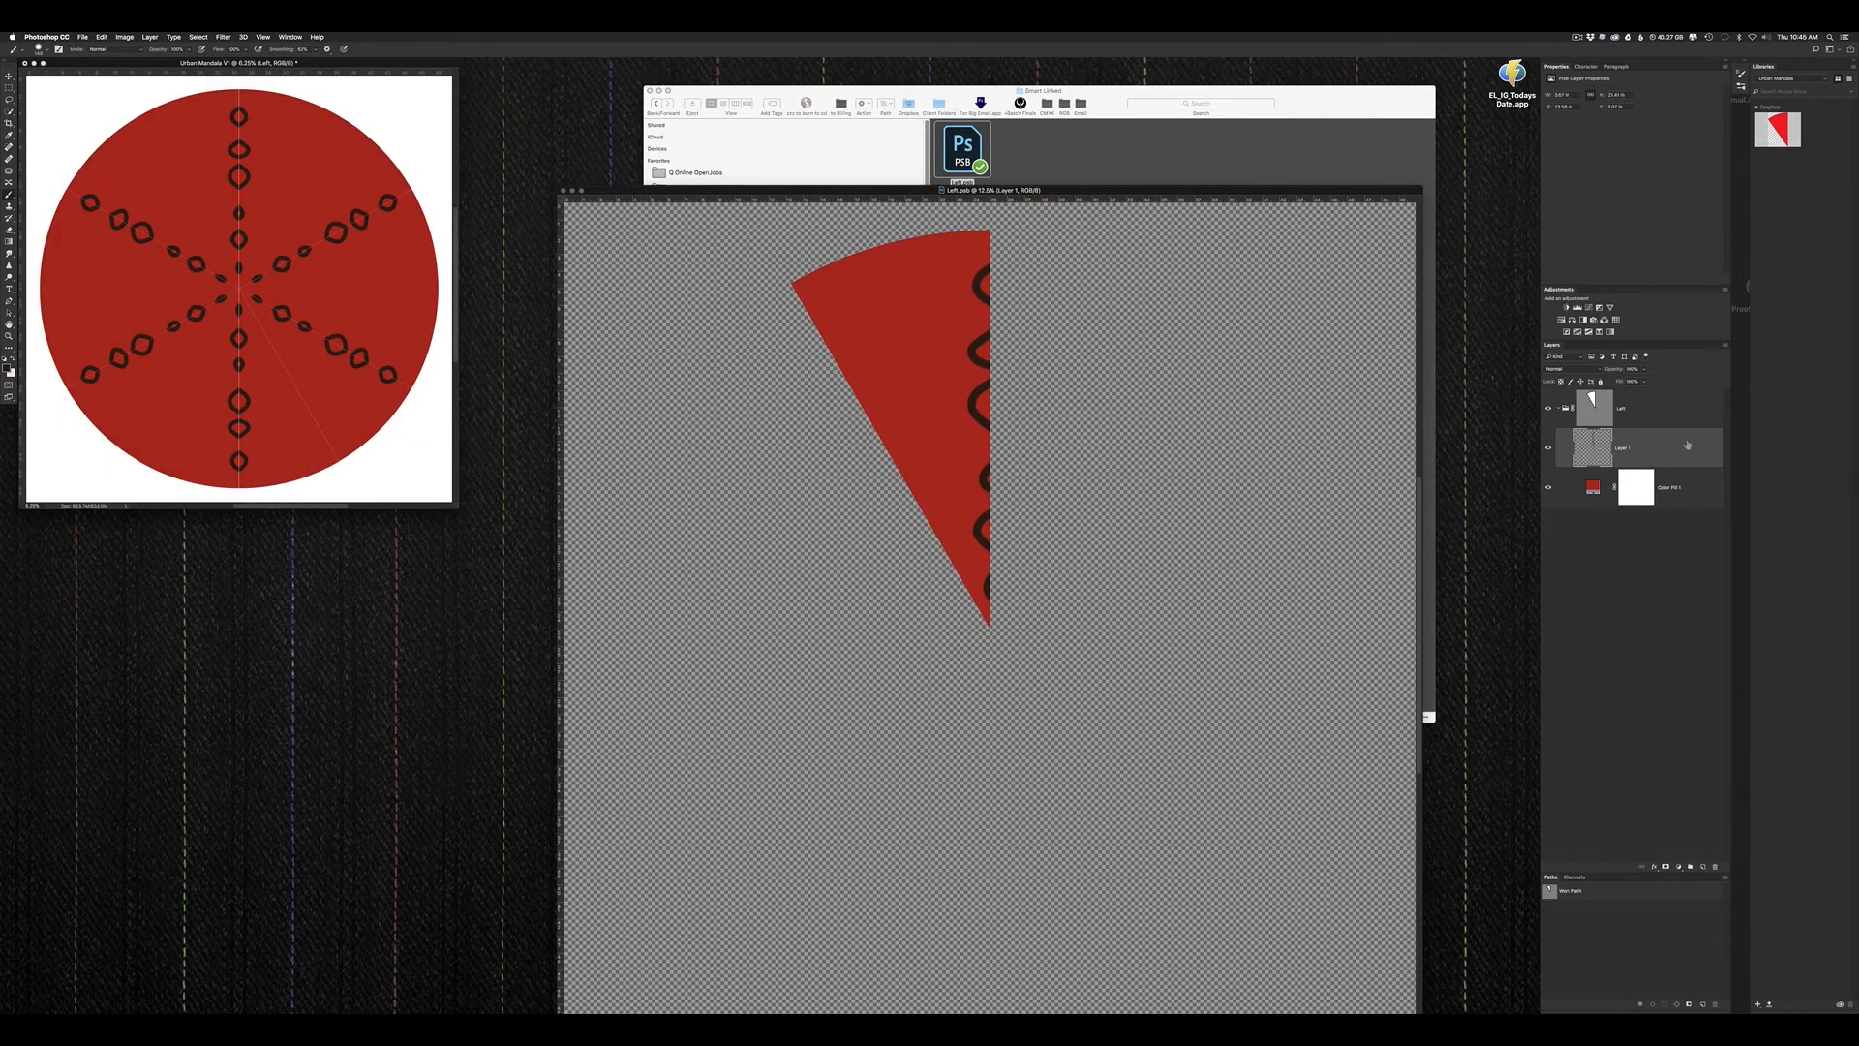
Step: Paint a black zigzag brush stroke in the outer part of the wedge, ending at its slanted edge, and save Left.psb
key("b")
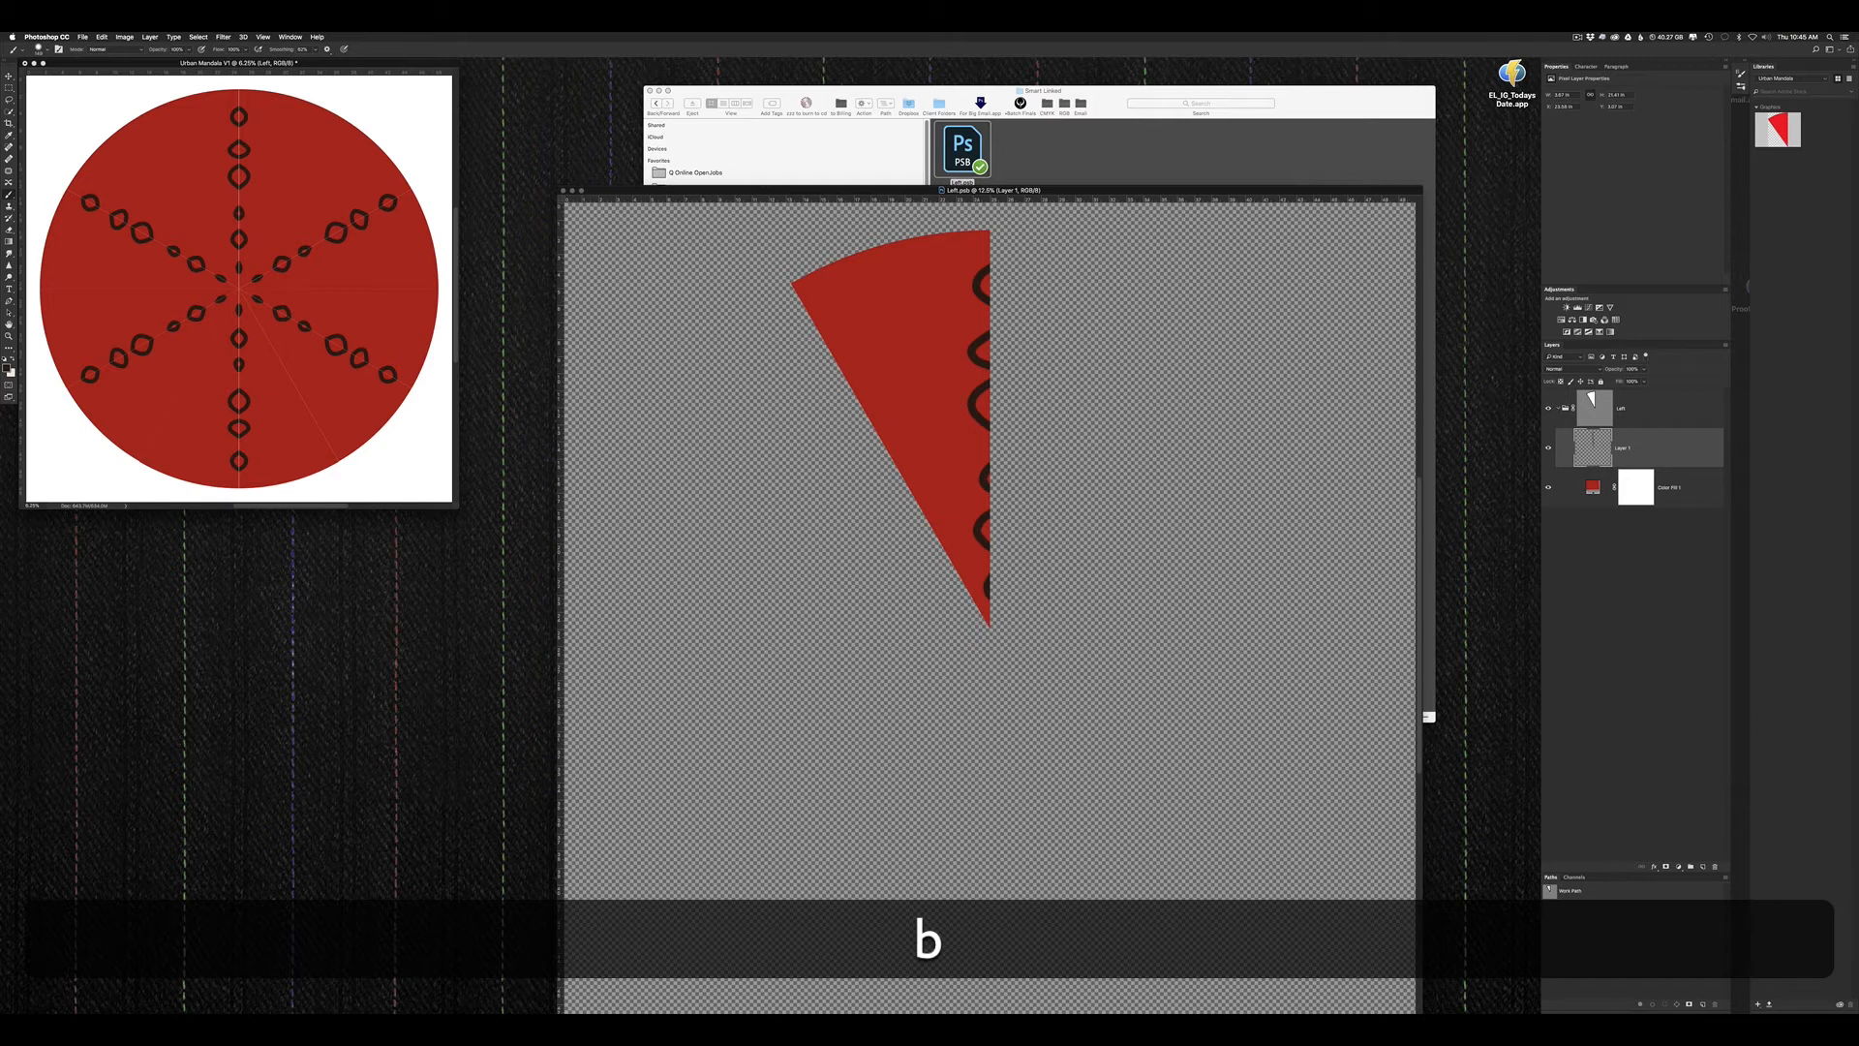
mouse_move(865, 293)
left_mouse_down()
mouse_move(920, 341)
mouse_move(935, 385)
mouse_move(852, 392)
left_mouse_up()
key("super+s")
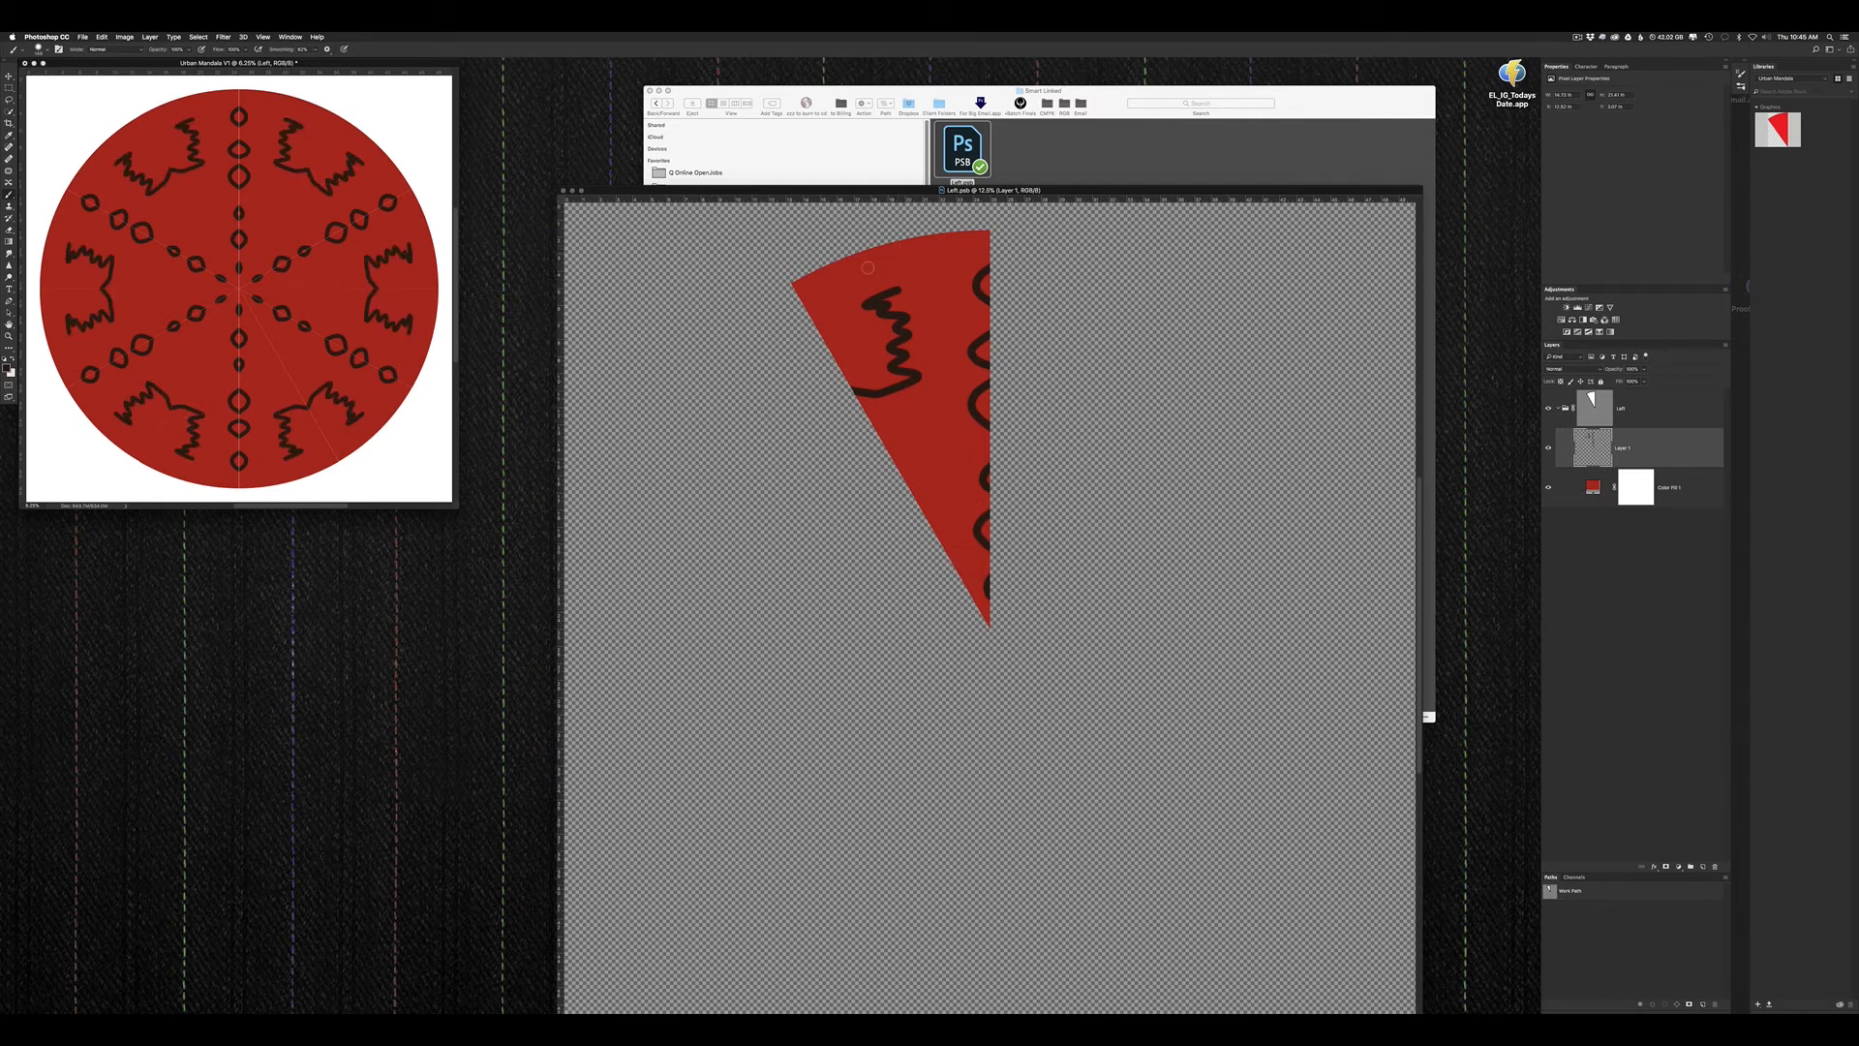
Step: Swap the foreground and background colours, paint several strokes across the wedge from outer arc to tip, and save Left.psb
key("x")
mouse_move(825, 296)
left_mouse_down()
mouse_move(921, 432)
mouse_move(905, 480)
left_mouse_up()
left_click_drag(811, 318, 989, 288)
left_click_drag(930, 524, 990, 512)
left_click_drag(886, 244, 887, 450)
left_click_drag(824, 267, 990, 403)
left_click_drag(971, 630, 1004, 628)
key("super+s")
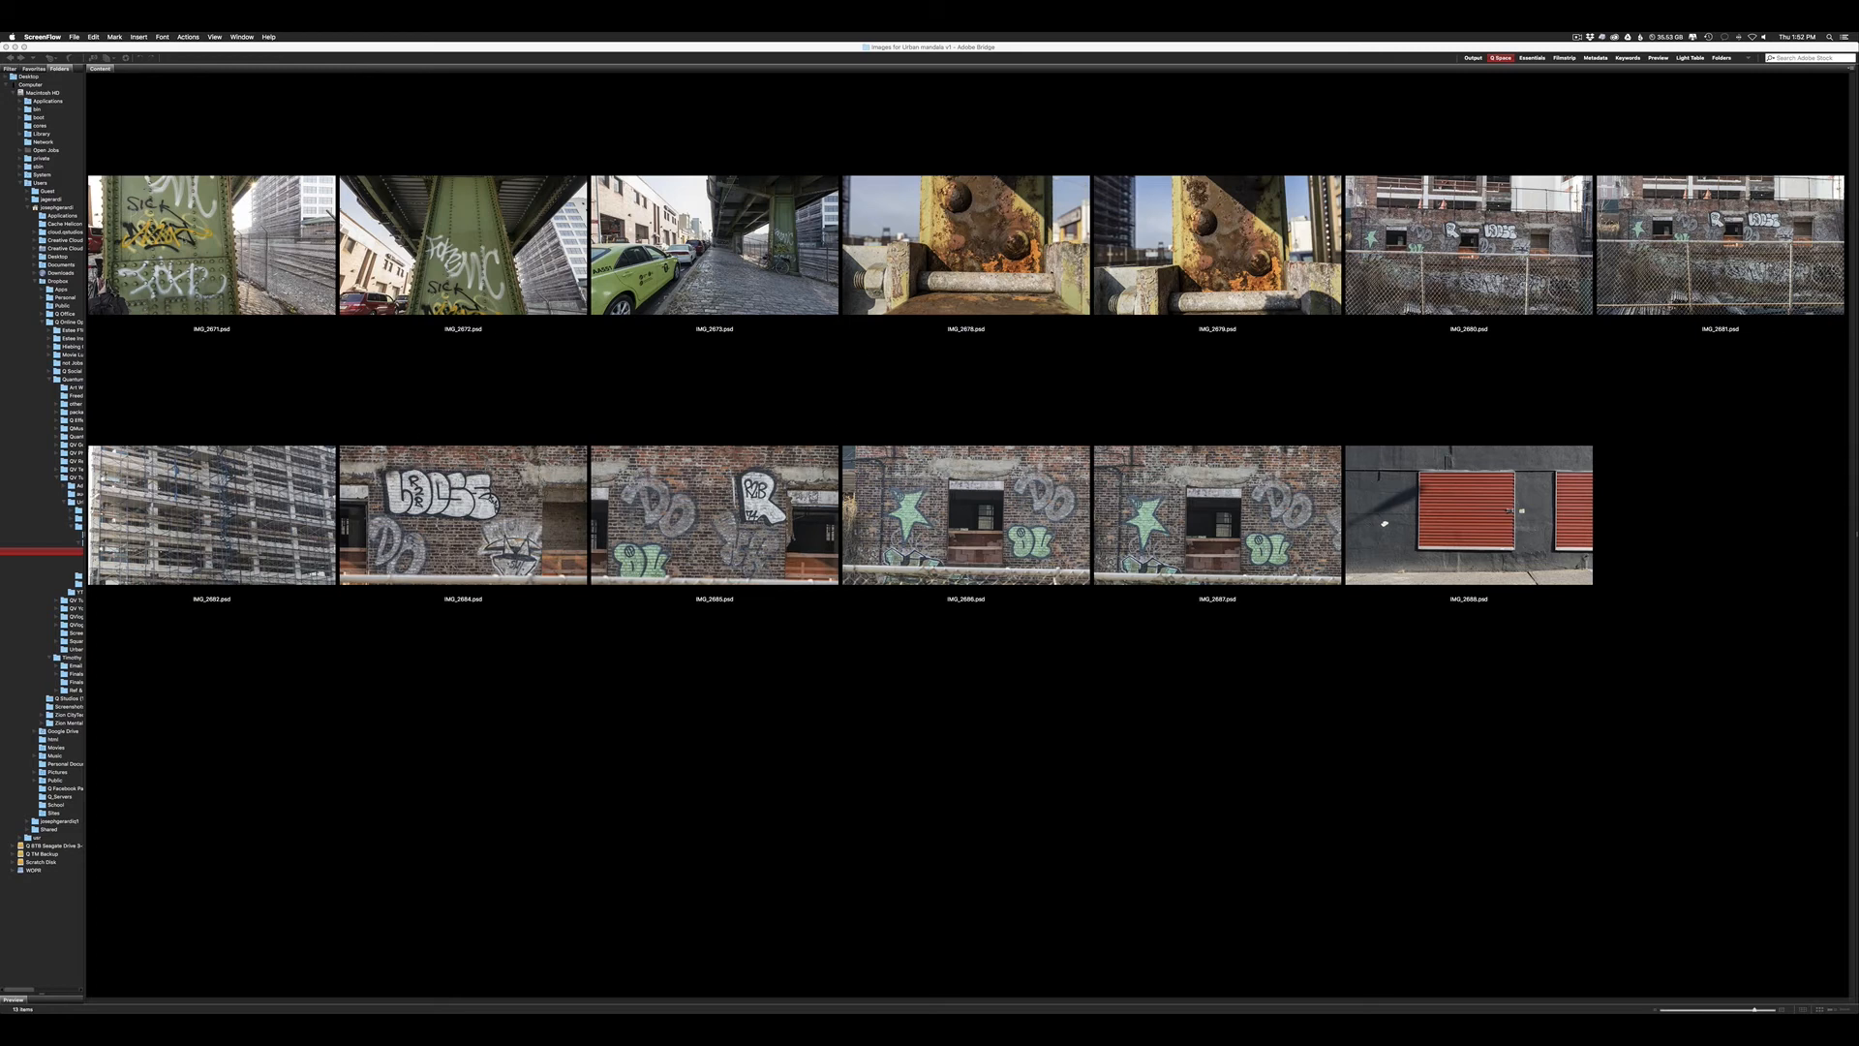
Step: Review the urban photos full screen one by one in Adobe Bridge, starting with the first graffiti-covered green column
left_click(211, 245)
key("space")
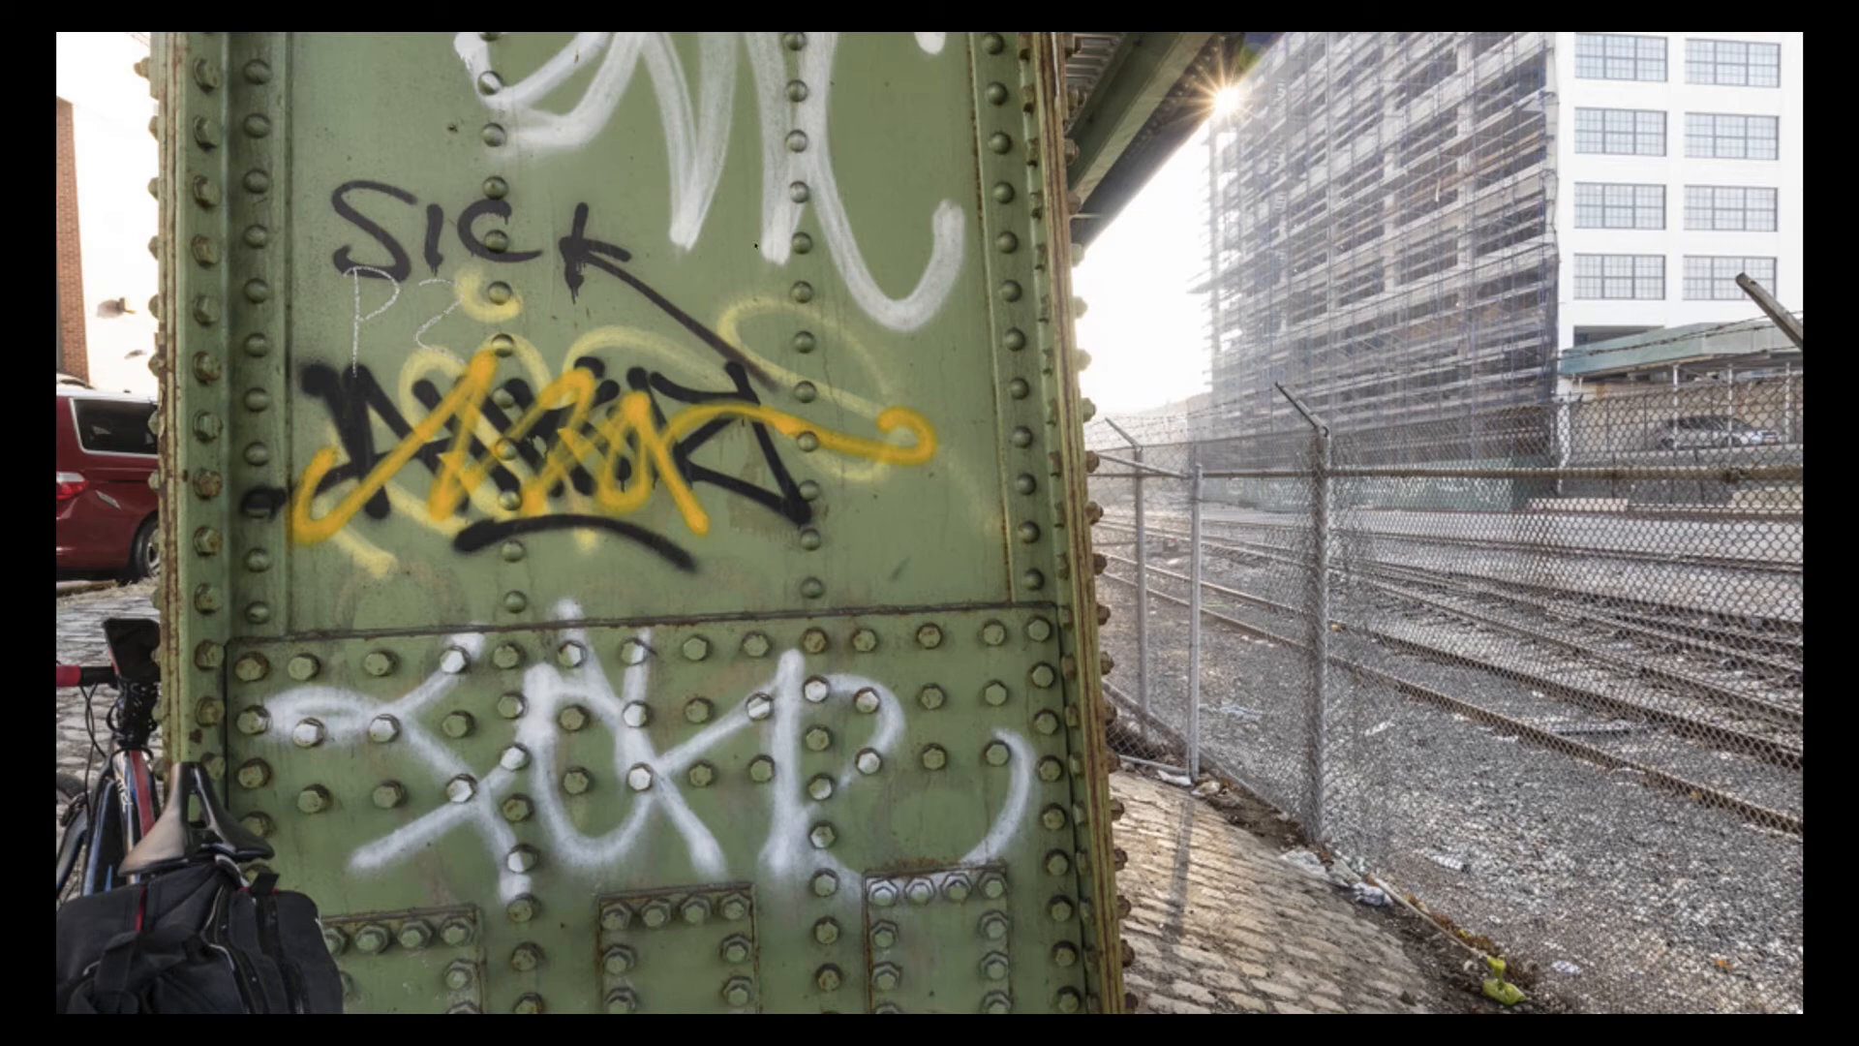
key("Right")
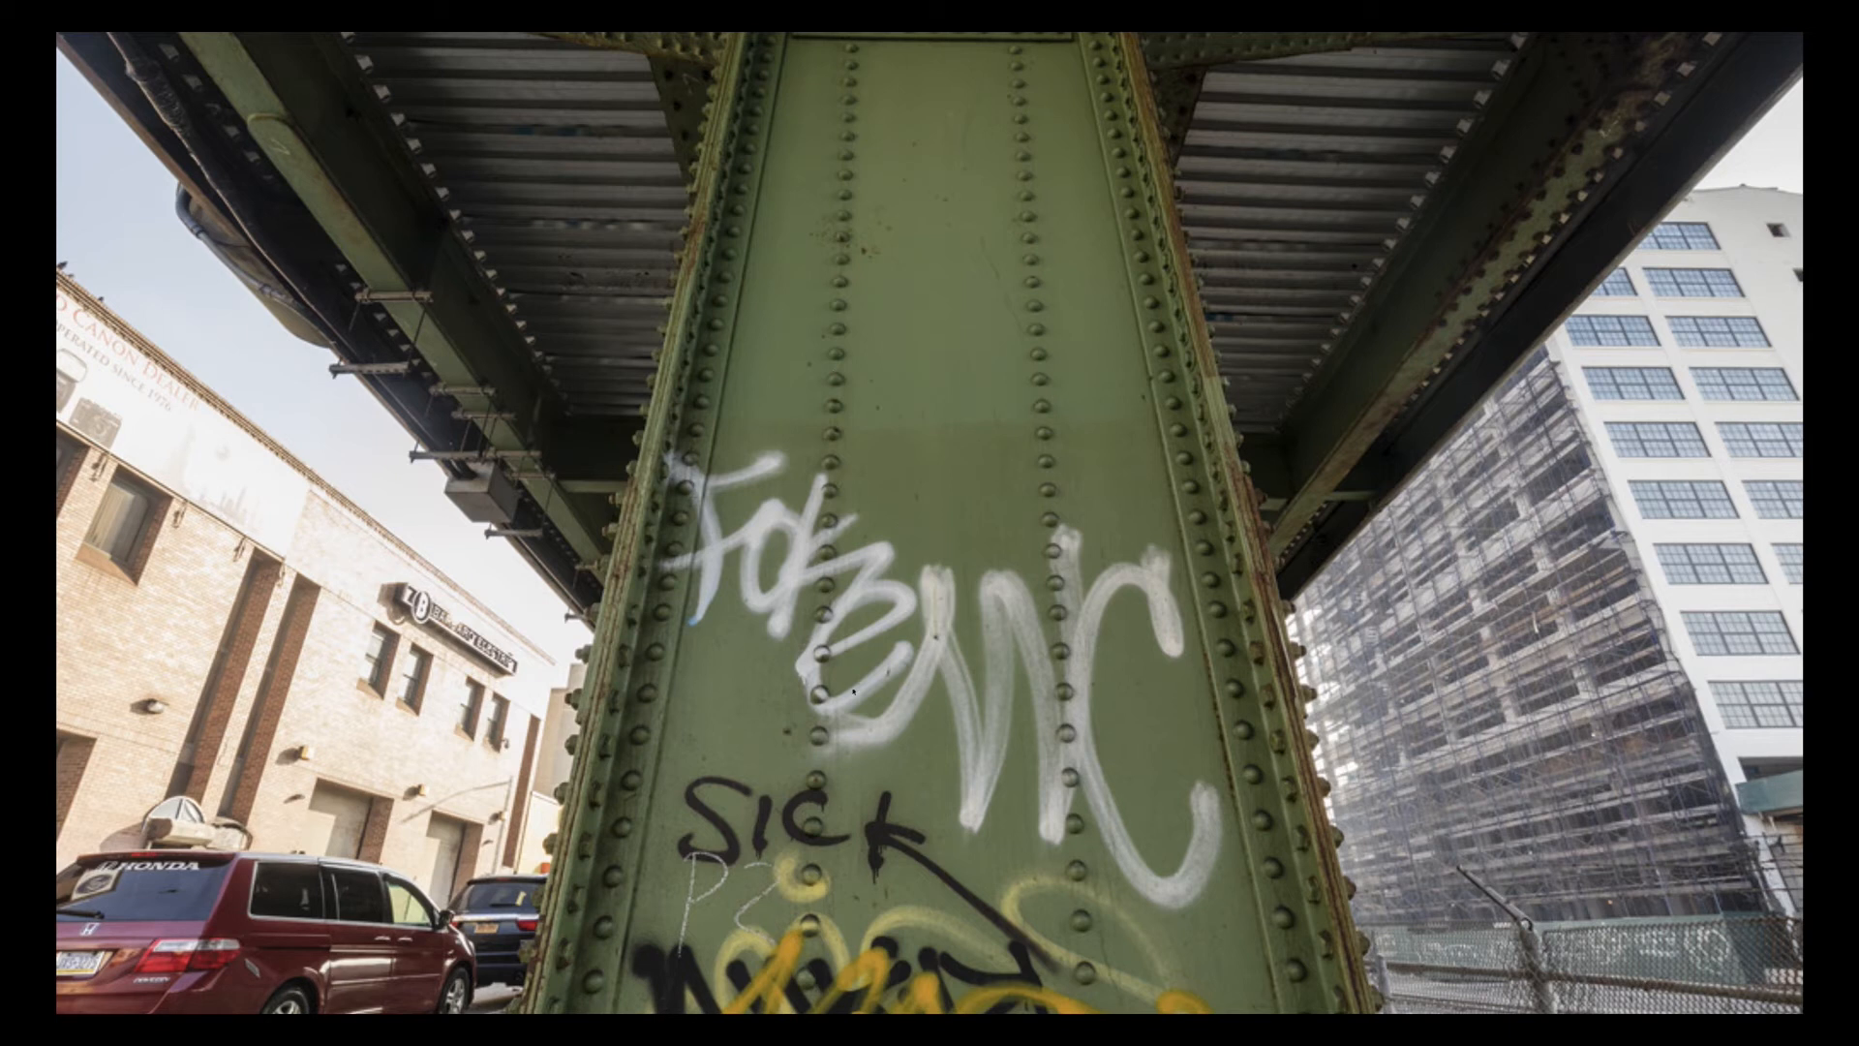
key("Right")
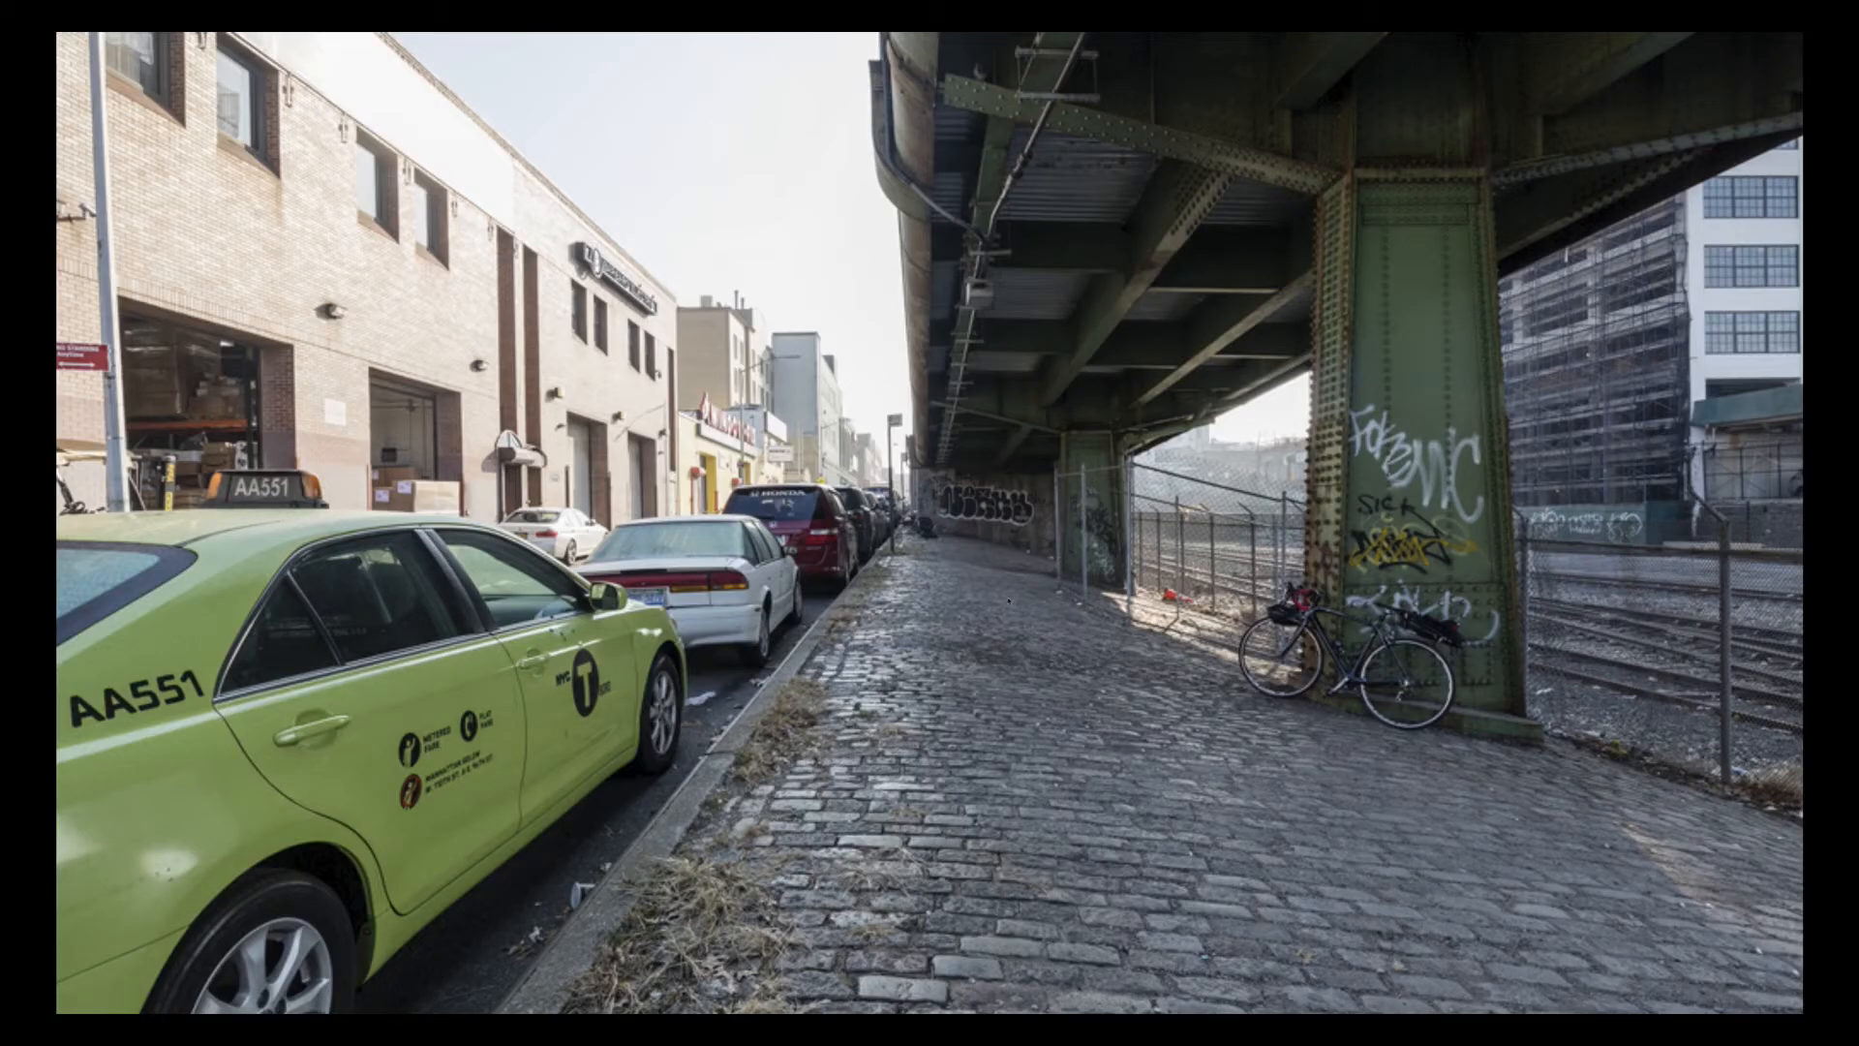
key("Right")
key("Right")
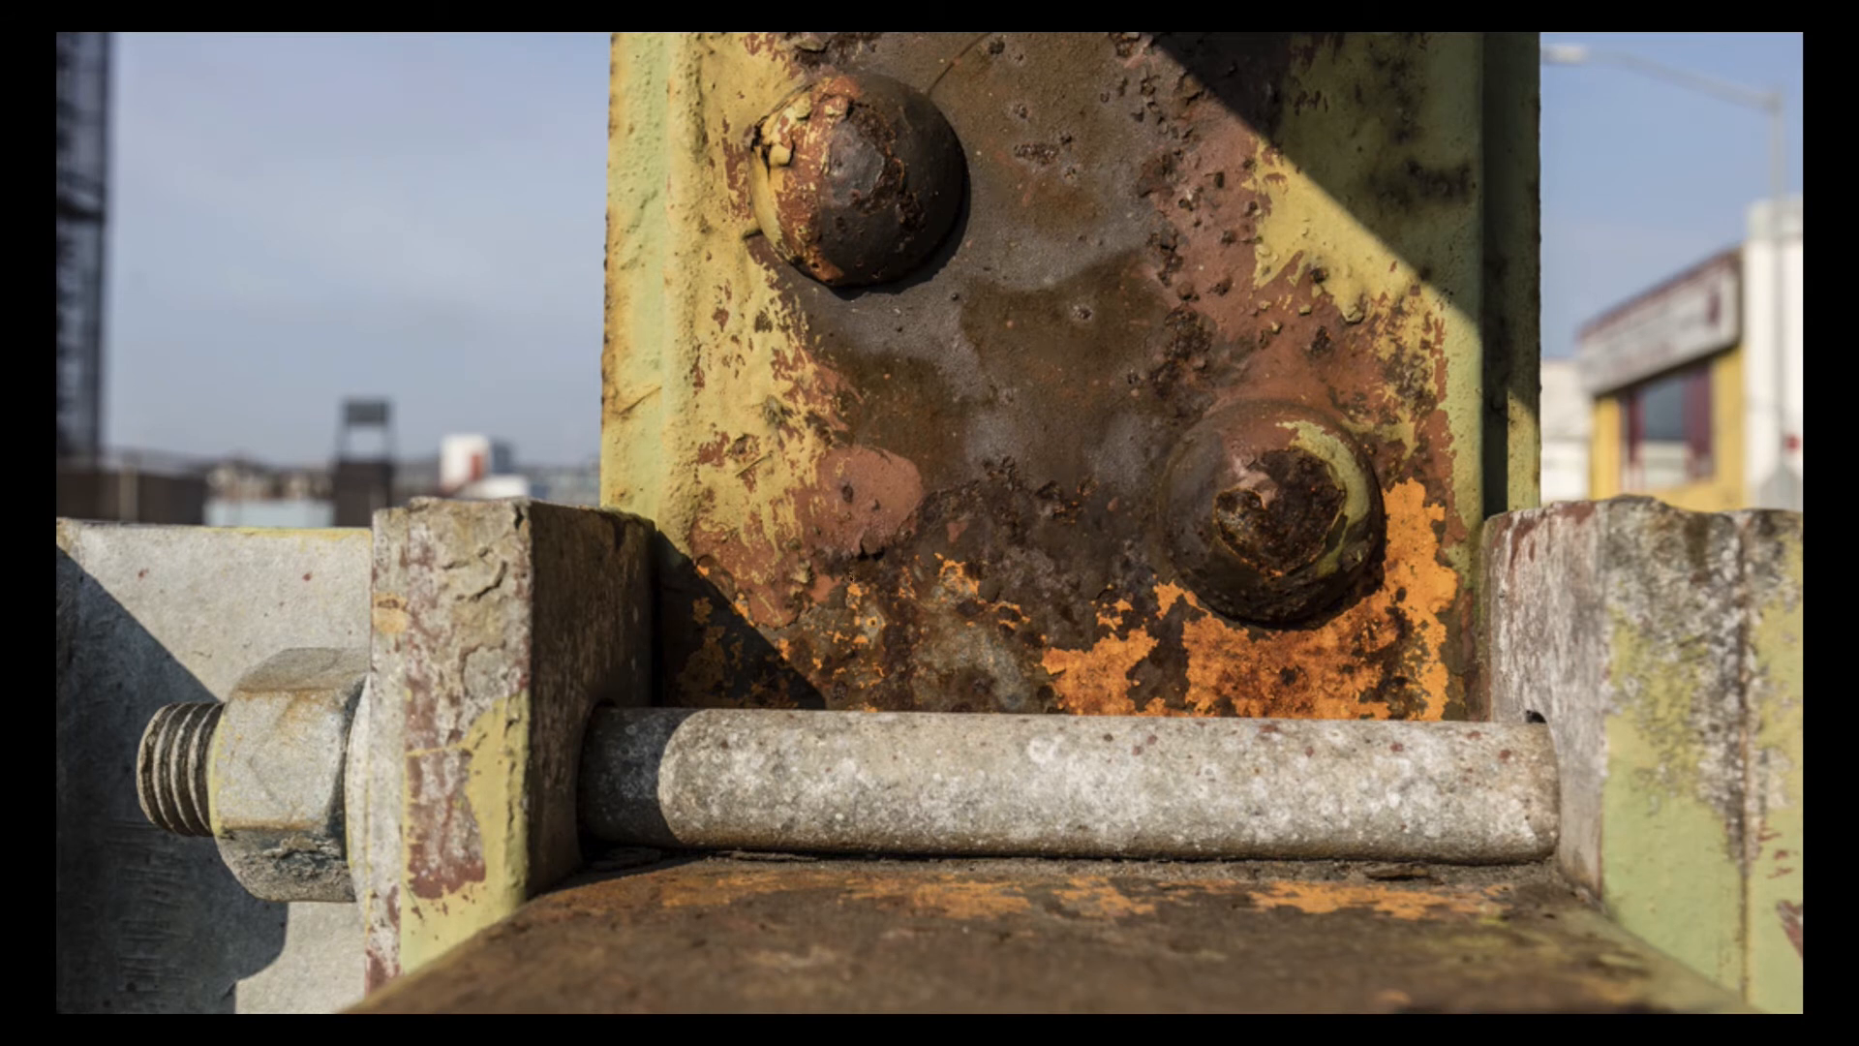
key("Right")
key("Right")
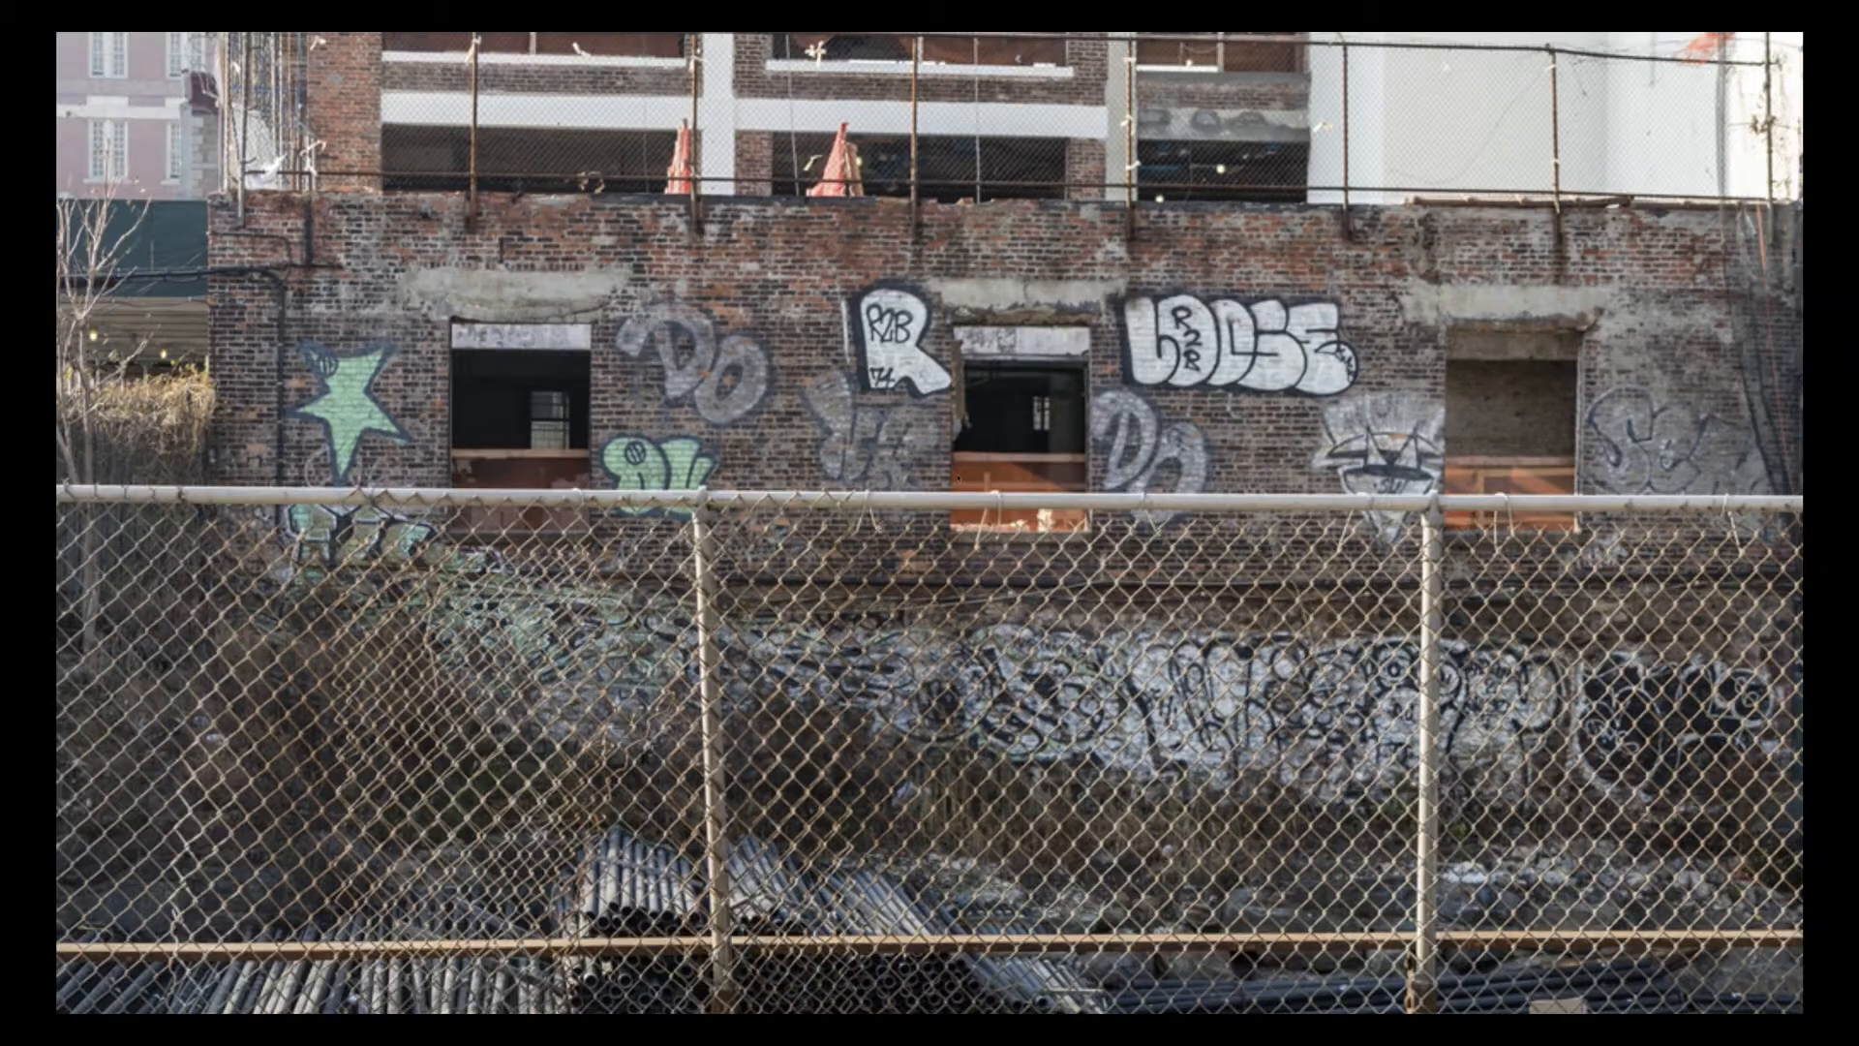
key("Right")
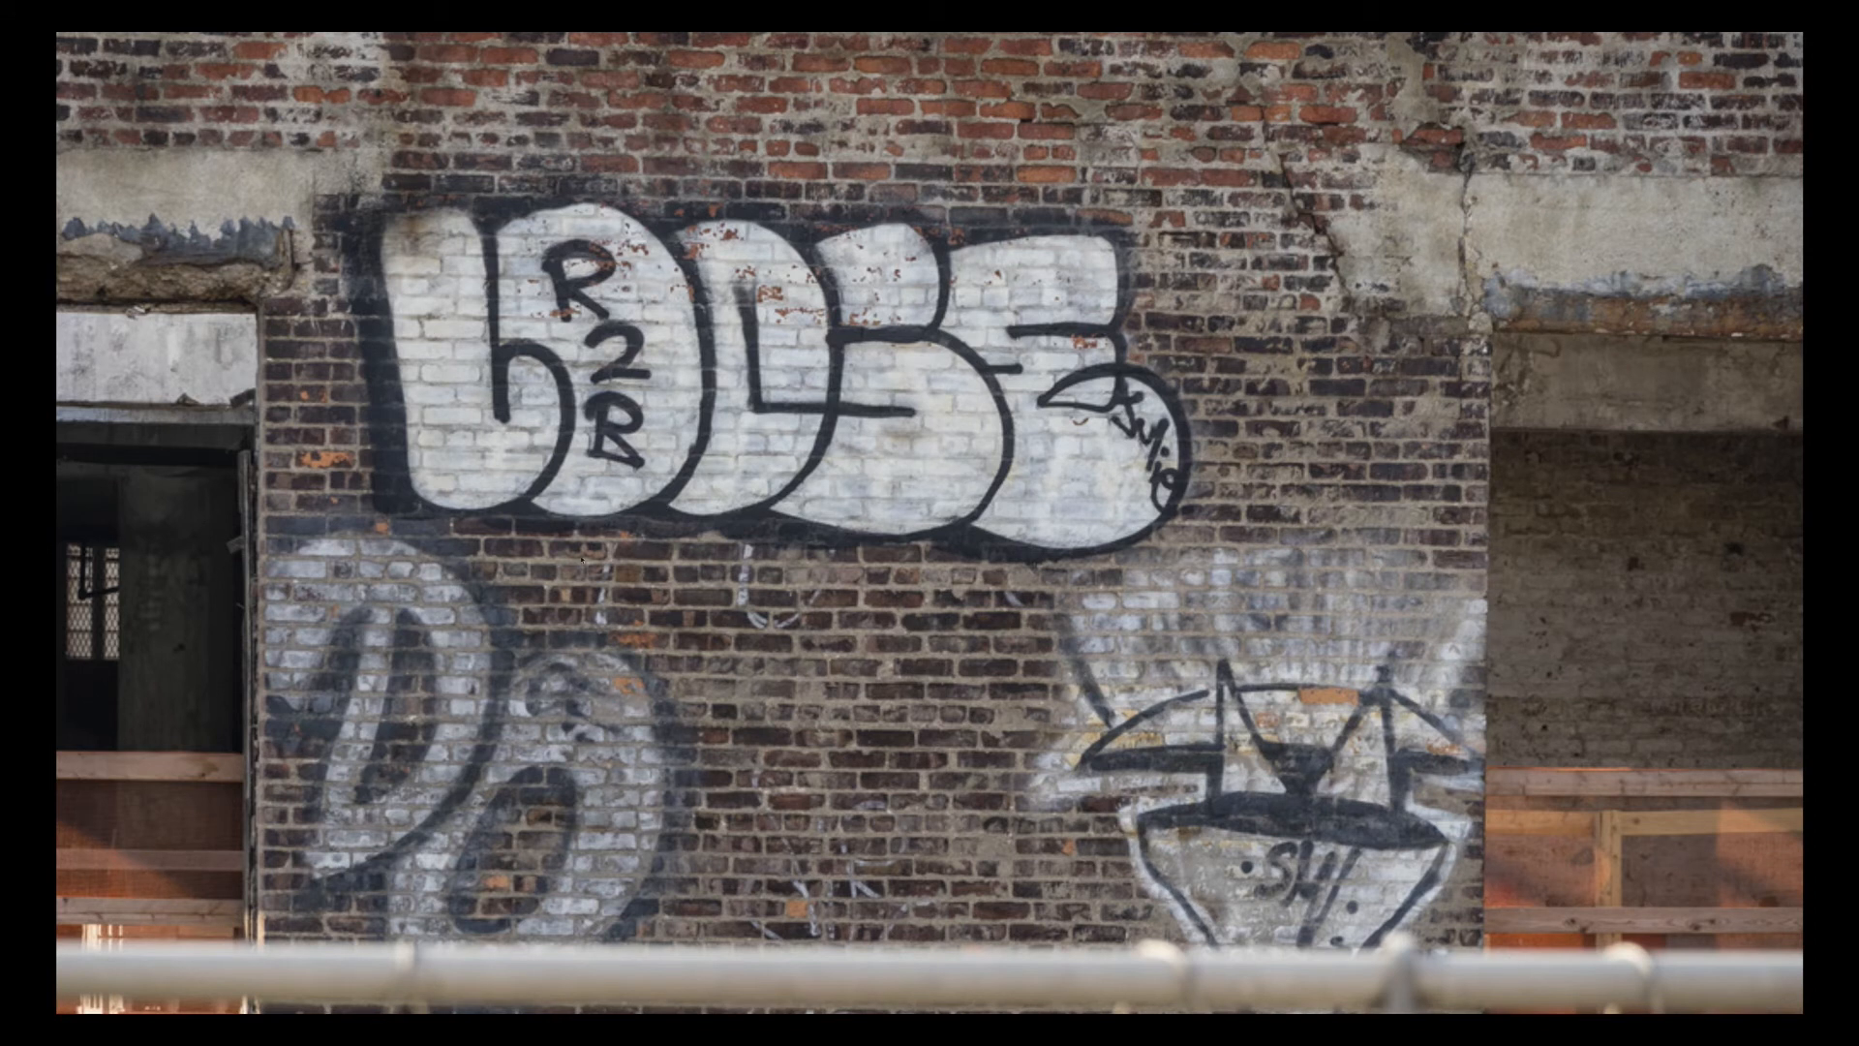